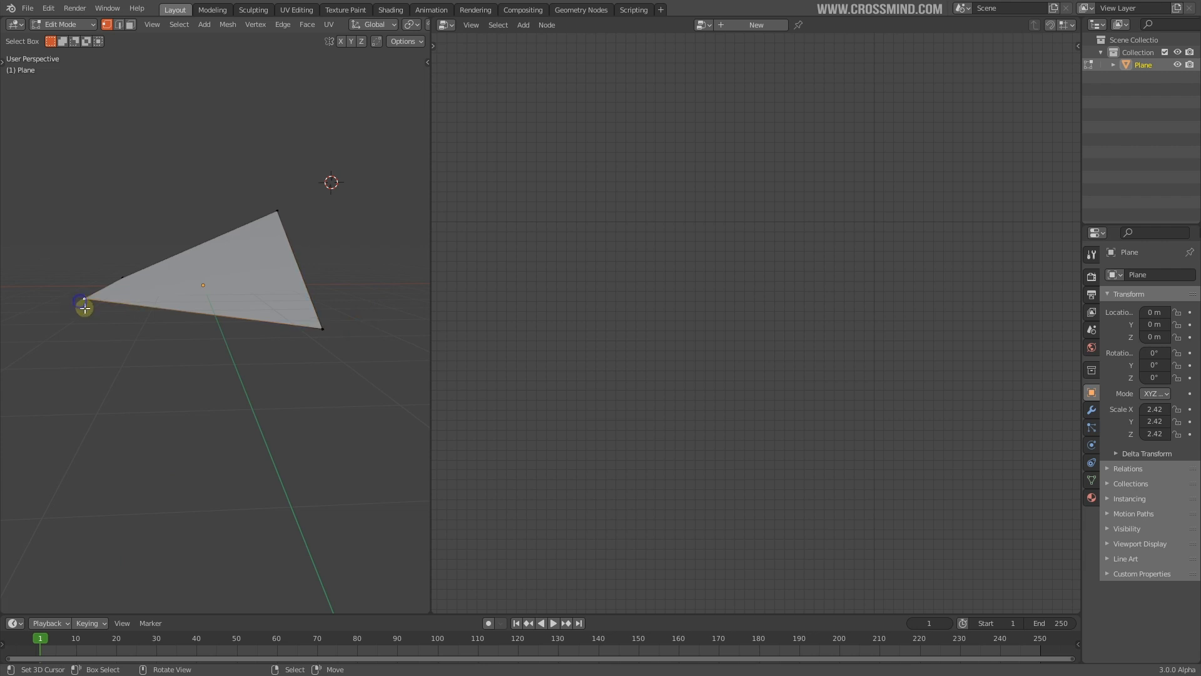
Drag the two left vertices to square up the plane, then go back to Object Mode
{"action": "right_click_drag", "start_coordinate": [112, 280], "coordinate": [122, 231]}
{"action": "middle_click_drag", "start_coordinate": [148, 297], "coordinate": [241, 342]}
{"action": "key", "text": "Tab"}
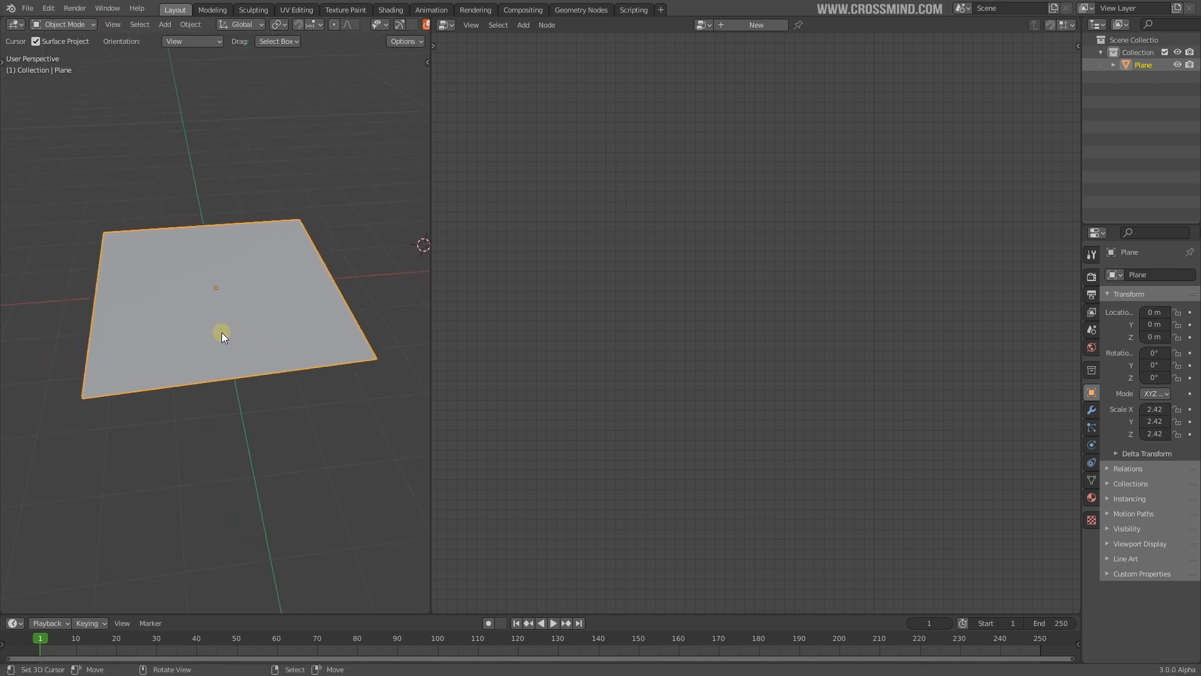
{"action": "middle_click_drag", "start_coordinate": [232, 291], "coordinate": [239, 287]}
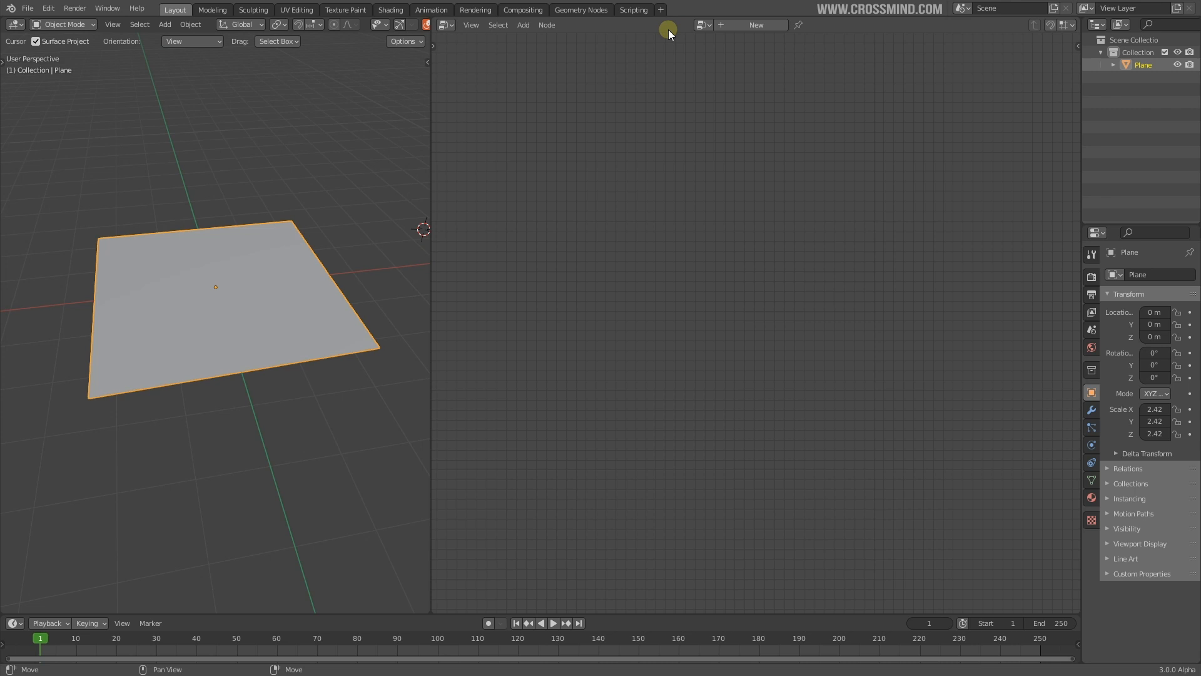
Create a new node group and insert a Transform node lifting the plane to Translation Z 1.82 m
{"action": "left_click", "coordinate": [749, 24]}
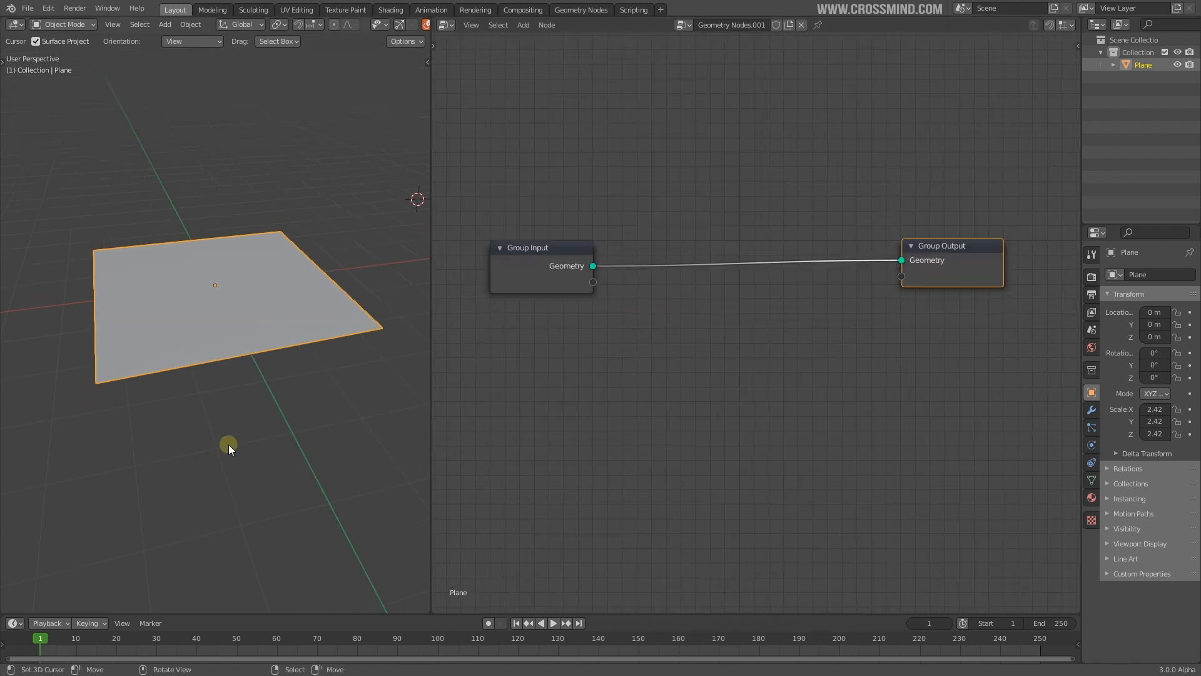
{"action": "middle_click_drag", "start_coordinate": [282, 119], "coordinate": [272, 300]}
{"action": "key", "text": "shift+a"}
{"action": "left_click", "coordinate": [702, 106]}
{"action": "type", "text": "tra"}
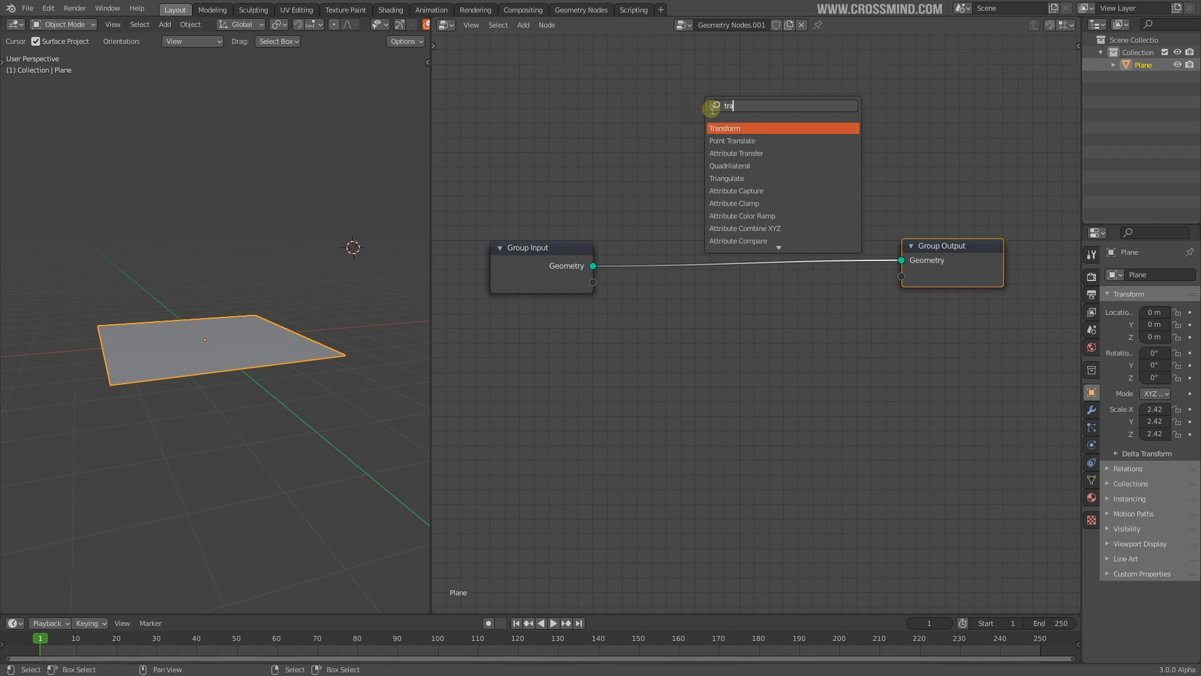
{"action": "key", "text": "Return"}
{"action": "left_click", "coordinate": [796, 217]}
{"action": "left_click_drag", "start_coordinate": [792, 279], "coordinate": [911, 279]}
{"action": "middle_click_drag", "start_coordinate": [281, 197], "coordinate": [271, 272]}
{"action": "mouse_move", "coordinate": [792, 280]}
{"action": "left_mouse_down"}
{"action": "mouse_move", "coordinate": [720, 280]}
{"action": "mouse_move", "coordinate": [792, 280]}
{"action": "left_mouse_up"}
Box-select the Transform node, then enter Edit Mode and try moving a corner vertex
{"action": "middle_click_drag", "start_coordinate": [237, 255], "coordinate": [235, 282]}
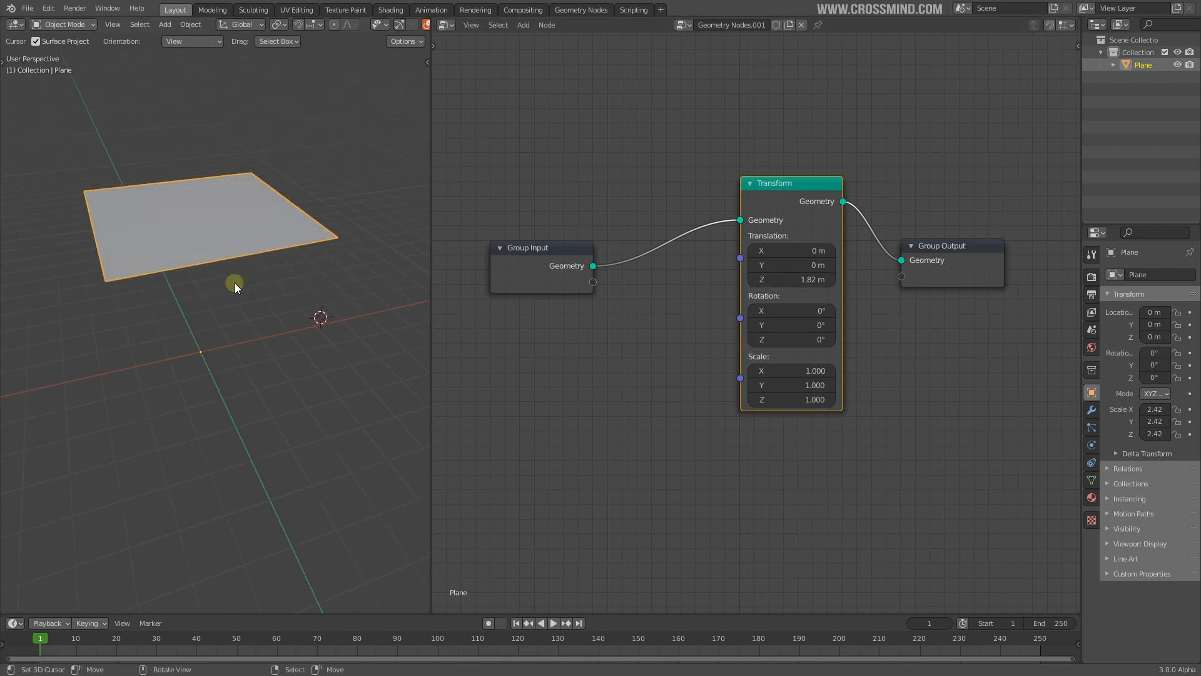
{"action": "key", "text": "b"}
{"action": "left_click_drag", "start_coordinate": [714, 153], "coordinate": [828, 496]}
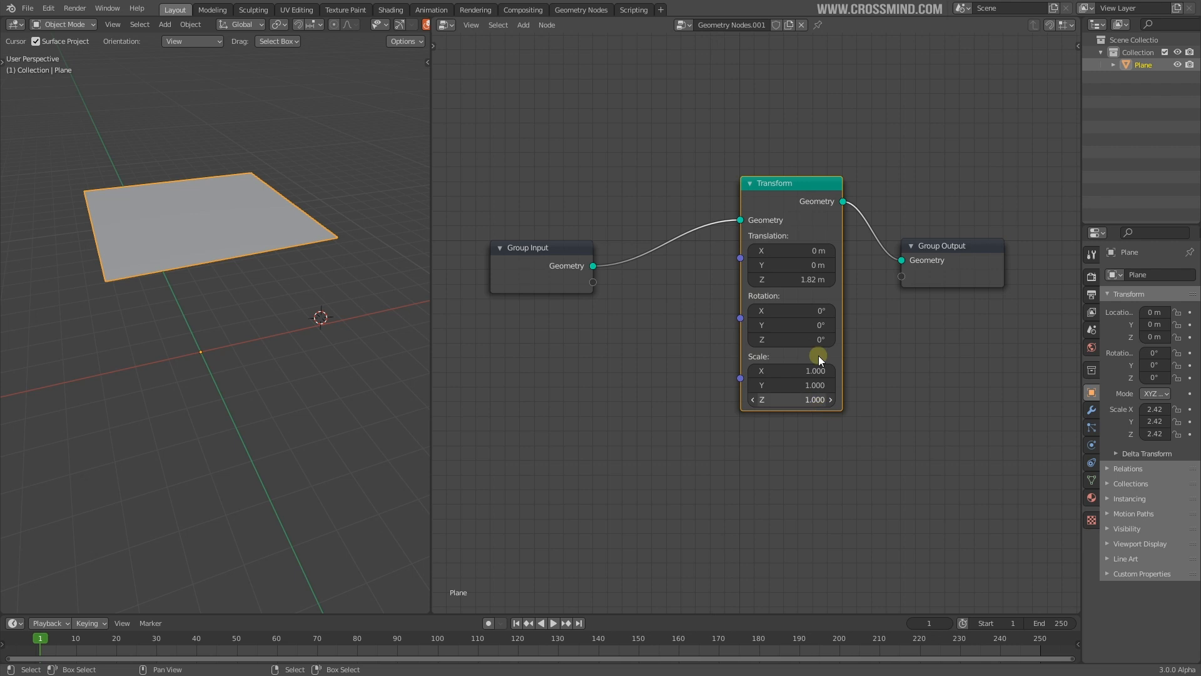
{"action": "key", "text": "Tab"}
{"action": "left_click", "coordinate": [251, 299]}
{"action": "middle_click_drag", "start_coordinate": [313, 398], "coordinate": [255, 316]}
{"action": "key", "text": "g"}
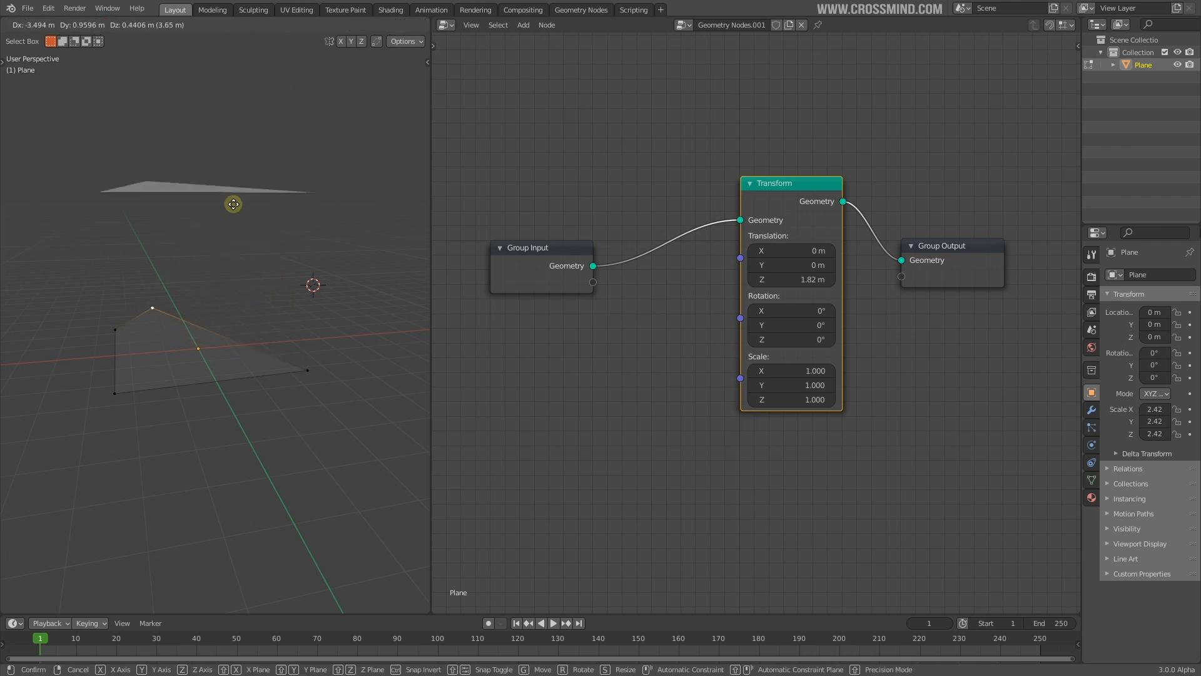
{"action": "right_click", "coordinate": [211, 246]}
Move the front-left vertex, undo it, leave Edit Mode and reselect the Transform node
{"action": "left_click", "coordinate": [106, 389]}
{"action": "key", "text": "g"}
{"action": "left_click", "coordinate": [124, 498]}
{"action": "middle_click_drag", "start_coordinate": [249, 323], "coordinate": [254, 343]}
{"action": "key", "text": "ctrl+z"}
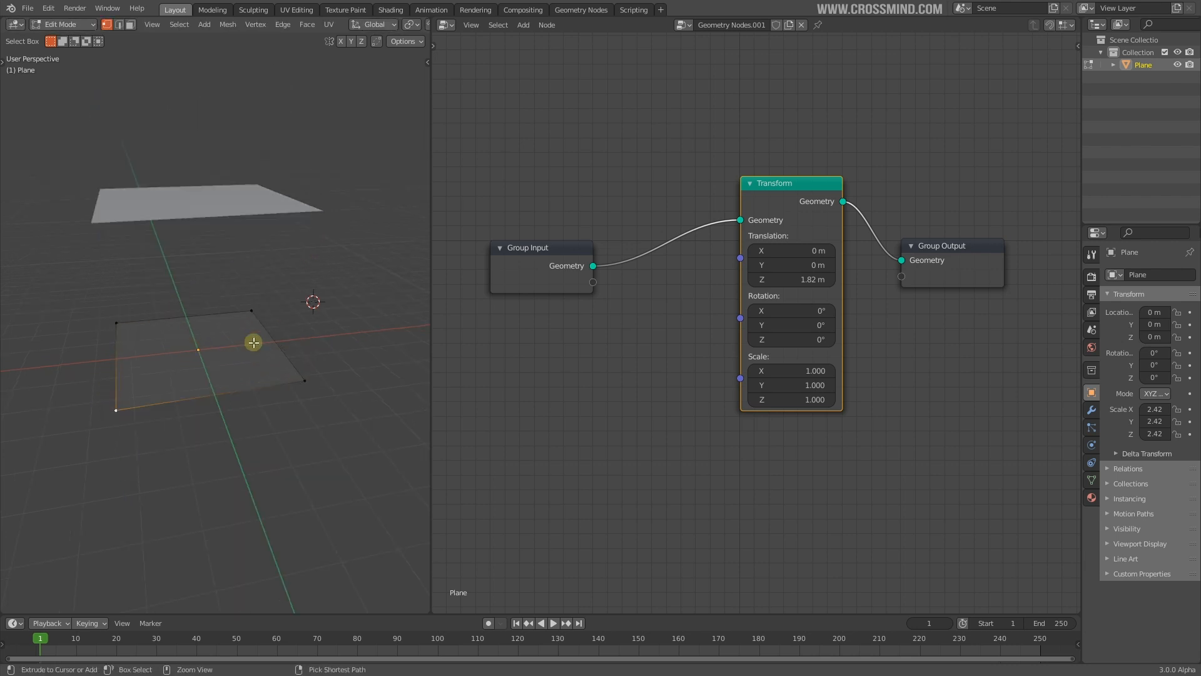
{"action": "key", "text": "Tab"}
{"action": "left_click", "coordinate": [775, 200]}
Replace the Transform node with a Set Position node between Group Input and Group Output
{"action": "key", "text": "x"}
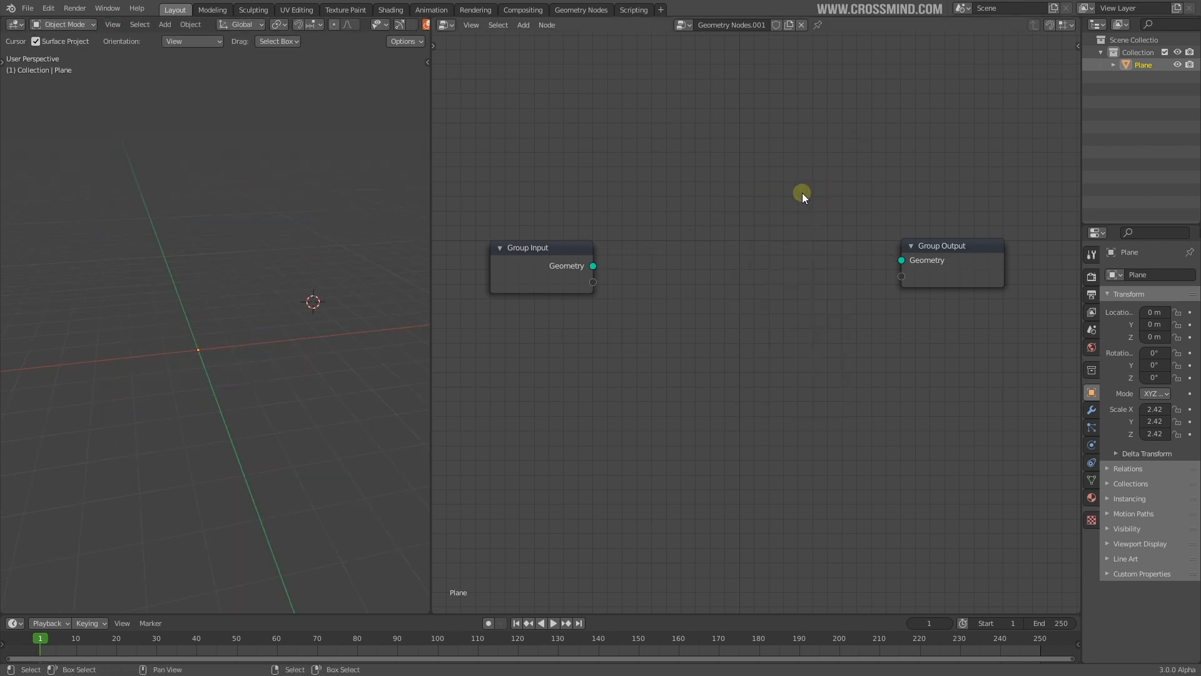
{"action": "left_click_drag", "start_coordinate": [591, 265], "coordinate": [901, 260]}
{"action": "key", "text": "shift+a"}
{"action": "mouse_move", "coordinate": [756, 325]}
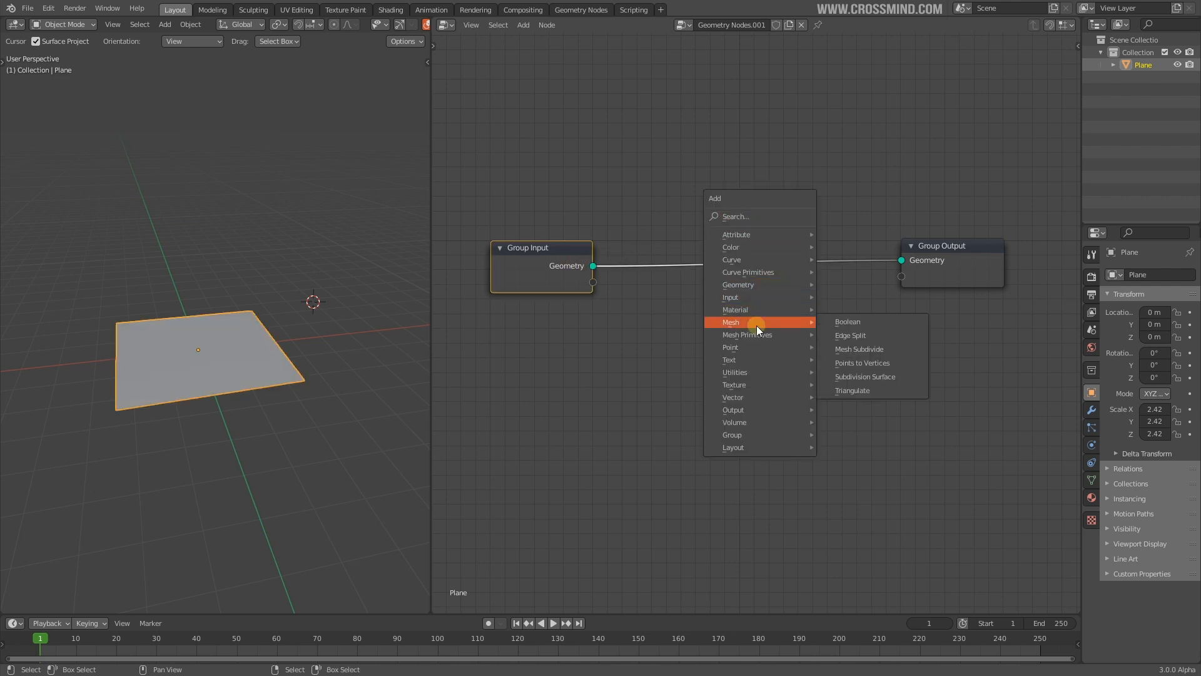
{"action": "key", "text": "shift+a"}
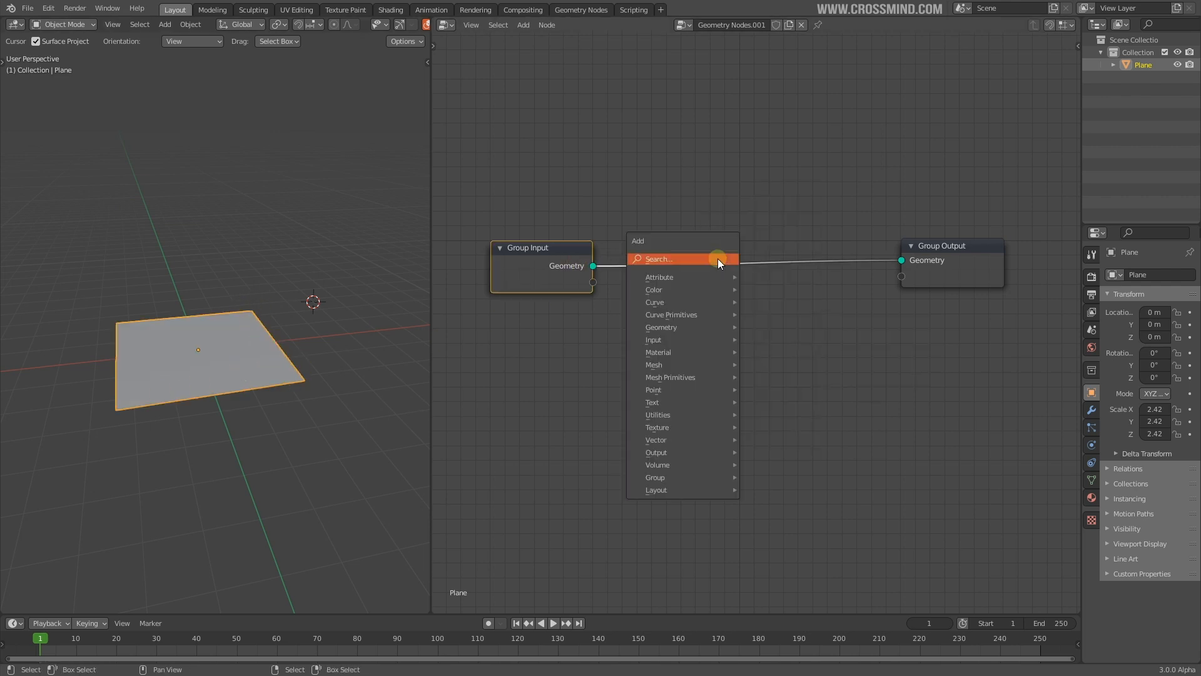
{"action": "mouse_move", "coordinate": [712, 327]}
{"action": "left_click", "coordinate": [795, 436]}
{"action": "left_click", "coordinate": [783, 233]}
Spread the Group Input, Set Position and Group Output nodes further apart
{"action": "left_click_drag", "start_coordinate": [545, 269], "coordinate": [506, 268]}
{"action": "left_click_drag", "start_coordinate": [951, 268], "coordinate": [993, 261]}
{"action": "left_click_drag", "start_coordinate": [801, 247], "coordinate": [858, 241]}
{"action": "middle_click_drag", "start_coordinate": [216, 255], "coordinate": [237, 308]}
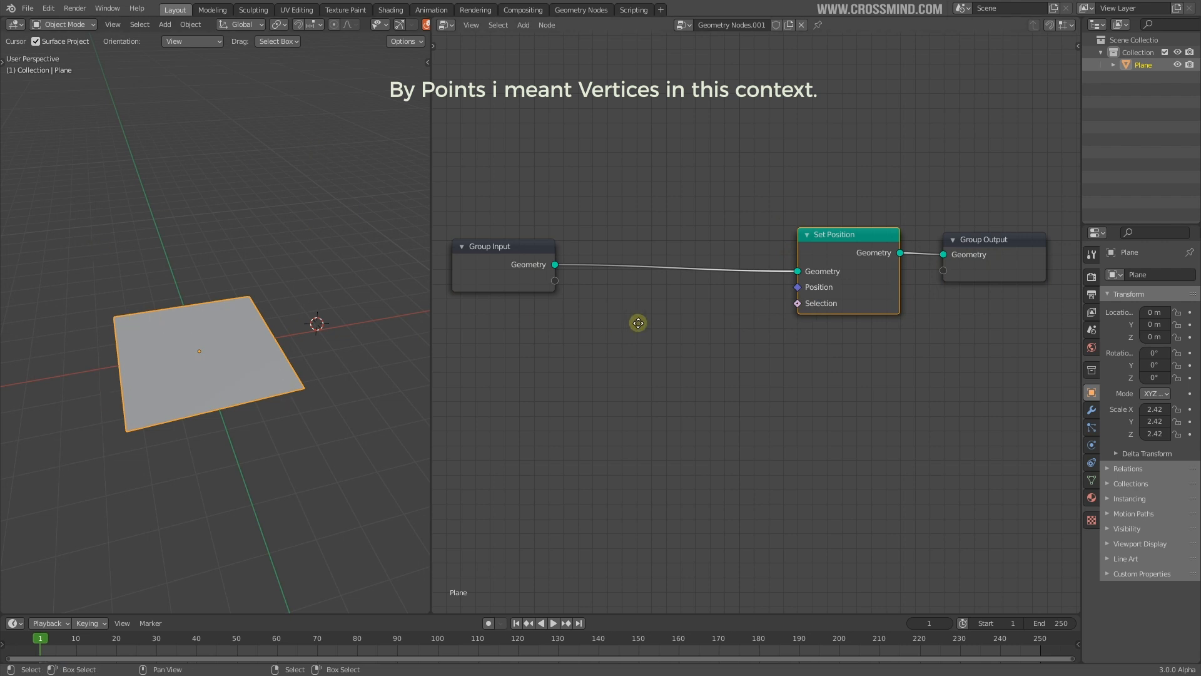
{"action": "middle_click_drag", "start_coordinate": [640, 323], "coordinate": [658, 305]}
Add a Vector Math Add node and connect its output to Set Position's Position
{"action": "left_click_drag", "start_coordinate": [625, 340], "coordinate": [626, 340]}
{"action": "key", "text": "shift+a"}
{"action": "mouse_move", "coordinate": [650, 428]}
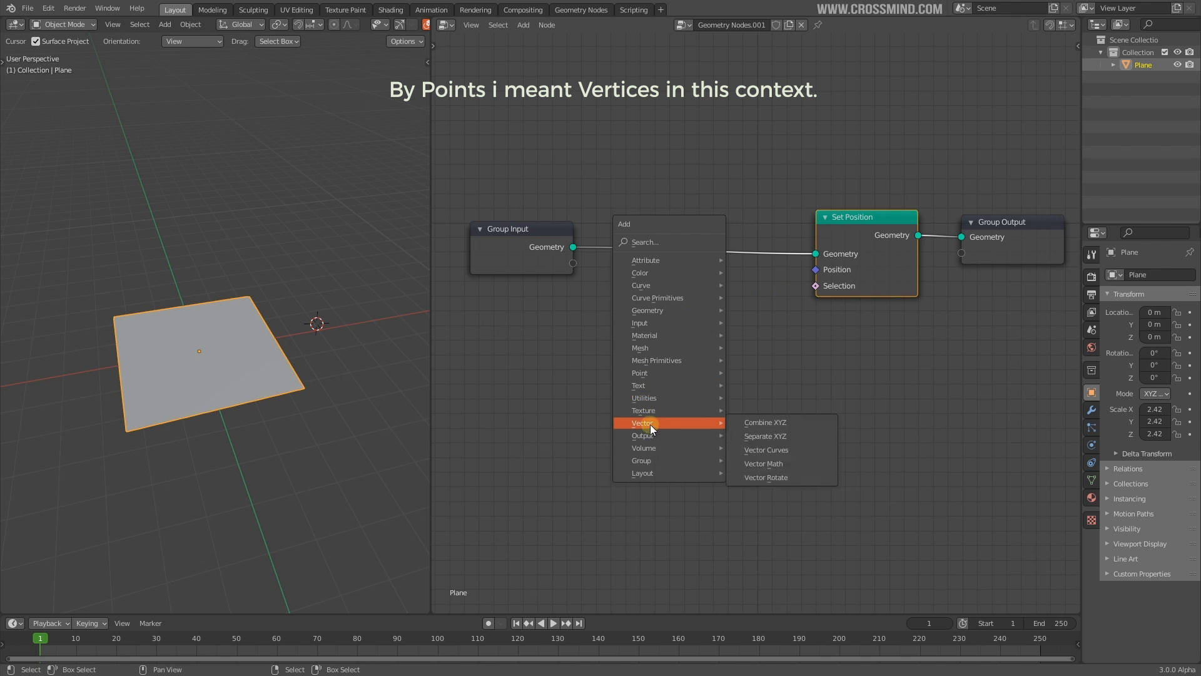
{"action": "scroll", "coordinate": [829, 303], "scroll_direction": "up", "scroll_amount": 2}
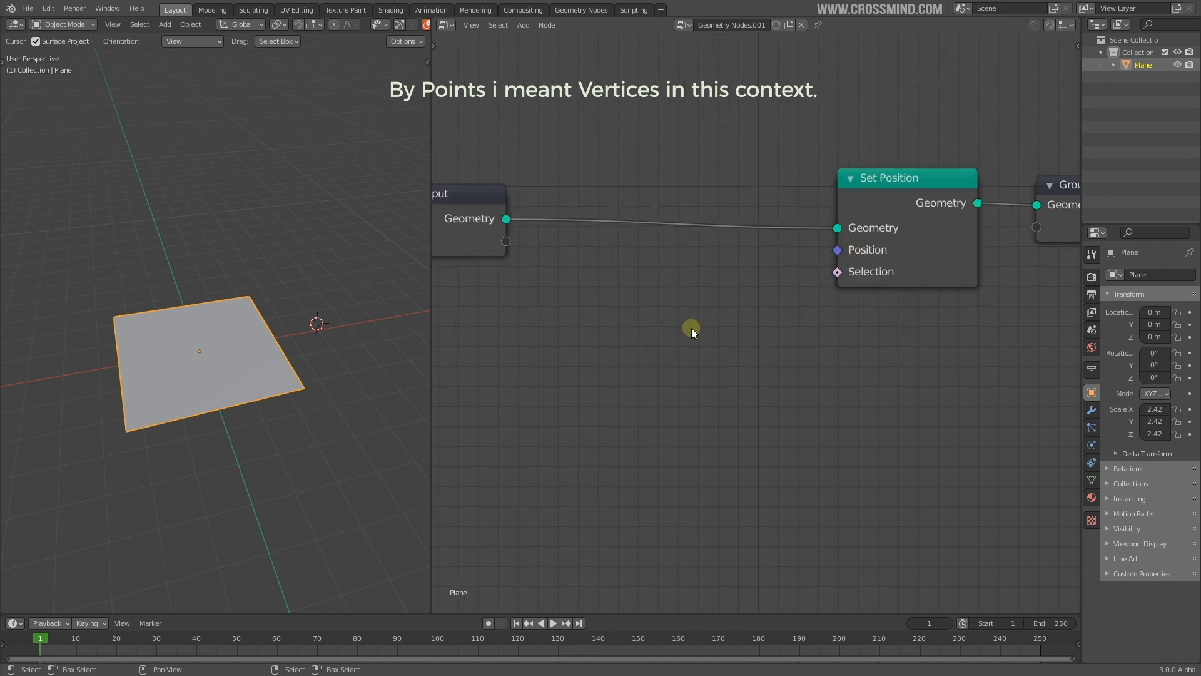
{"action": "scroll", "coordinate": [692, 328], "scroll_direction": "down", "scroll_amount": 1}
{"action": "key", "text": "shift+a"}
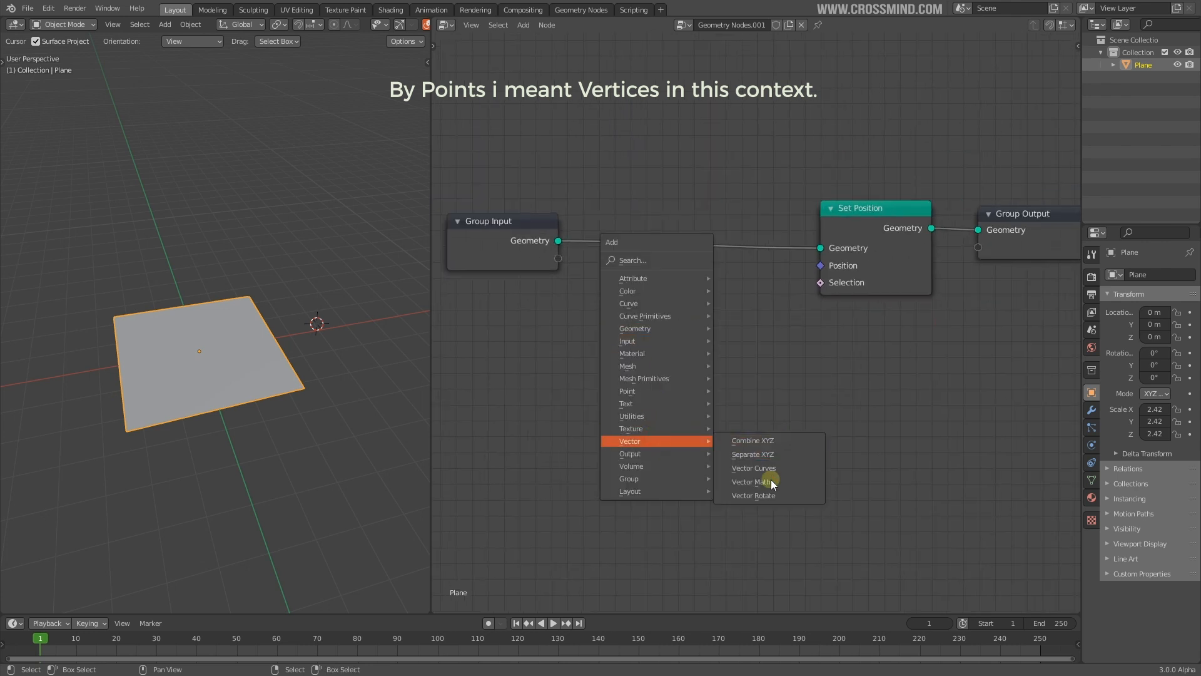
{"action": "left_click", "coordinate": [752, 481]}
{"action": "left_click", "coordinate": [656, 330]}
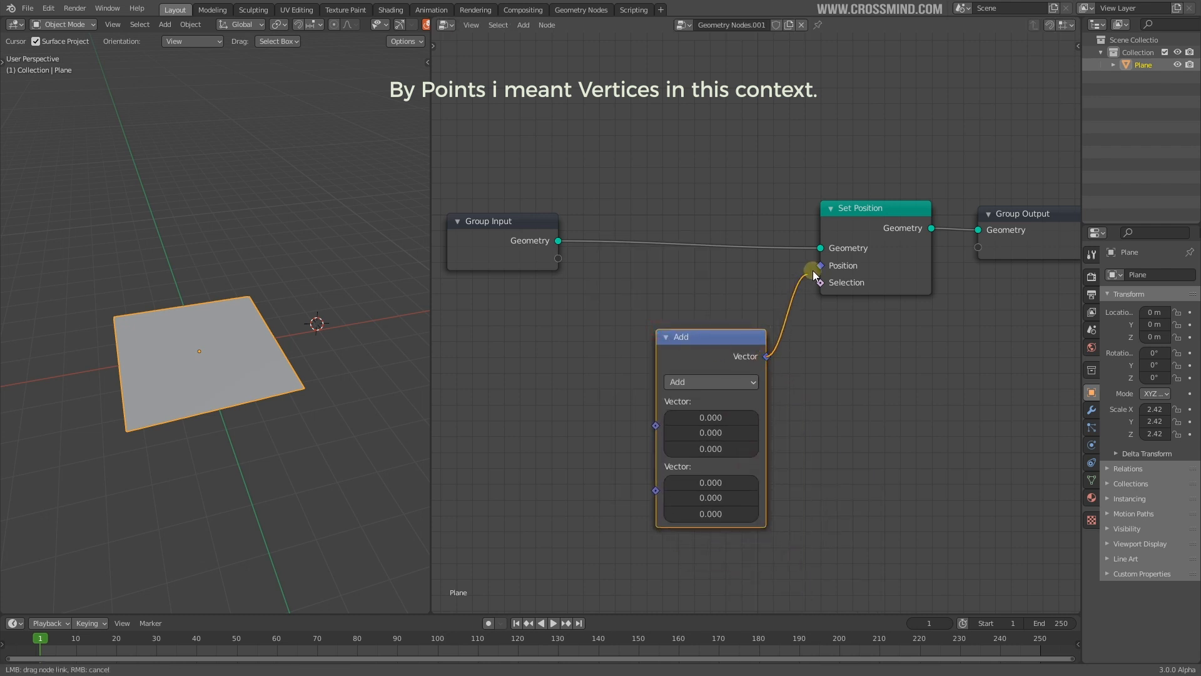
{"action": "left_click_drag", "start_coordinate": [819, 267], "coordinate": [819, 266]}
{"action": "scroll", "coordinate": [807, 376], "scroll_direction": "down", "scroll_amount": 2}
{"action": "left_click", "coordinate": [750, 356]}
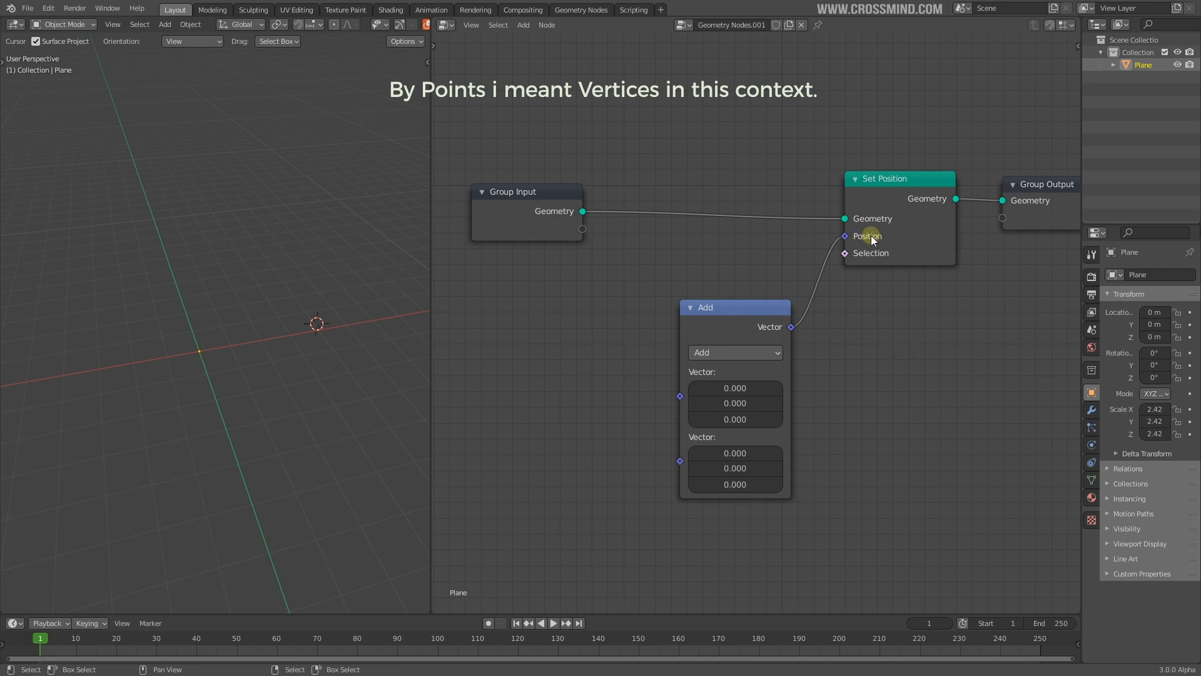
{"action": "scroll", "coordinate": [199, 376], "scroll_direction": "up", "scroll_amount": 2}
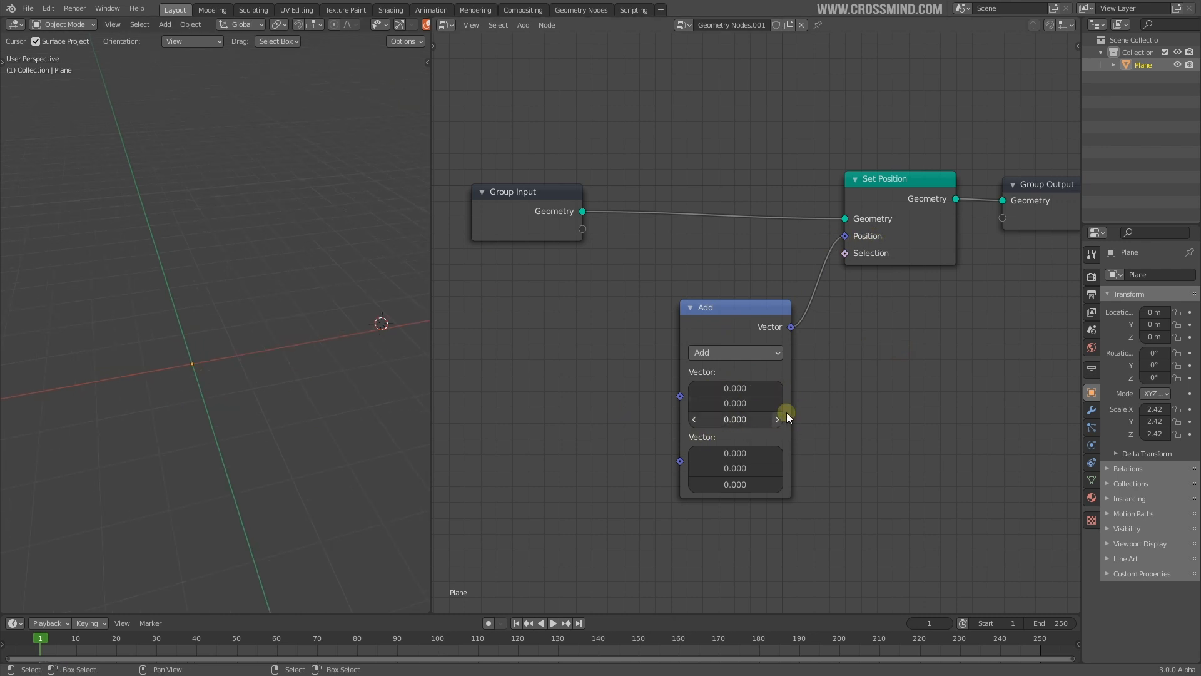
Cut the Add-to-Position link and view the plane in wireframe
{"action": "right_click_drag", "start_coordinate": [851, 332], "coordinate": [846, 336], "text": "ctrl"}
{"action": "middle_click_drag", "start_coordinate": [207, 412], "coordinate": [241, 401]}
{"action": "key", "text": "z"}
{"action": "left_click", "coordinate": [168, 383]}
{"action": "scroll", "coordinate": [182, 189], "scroll_direction": "up", "scroll_amount": 2}
In Edit Mode, select the top corner vertices, return to solid shading and open the N sidebar
{"action": "key", "text": "Tab"}
{"action": "middle_click_drag", "start_coordinate": [300, 250], "coordinate": [287, 220]}
{"action": "right_click", "coordinate": [341, 183]}
{"action": "middle_click_drag", "start_coordinate": [341, 183], "coordinate": [304, 225]}
{"action": "key", "text": "z"}
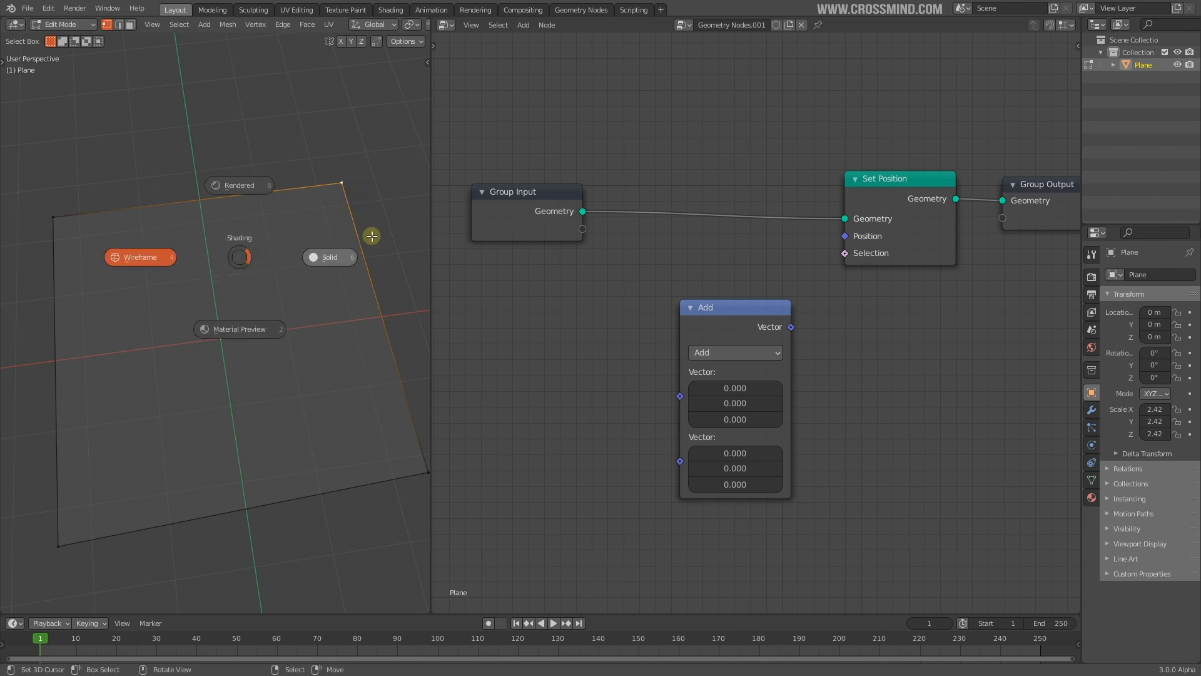
{"action": "left_click", "coordinate": [381, 239]}
{"action": "right_click", "coordinate": [58, 186]}
{"action": "middle_click_drag", "start_coordinate": [77, 196], "coordinate": [427, 175]}
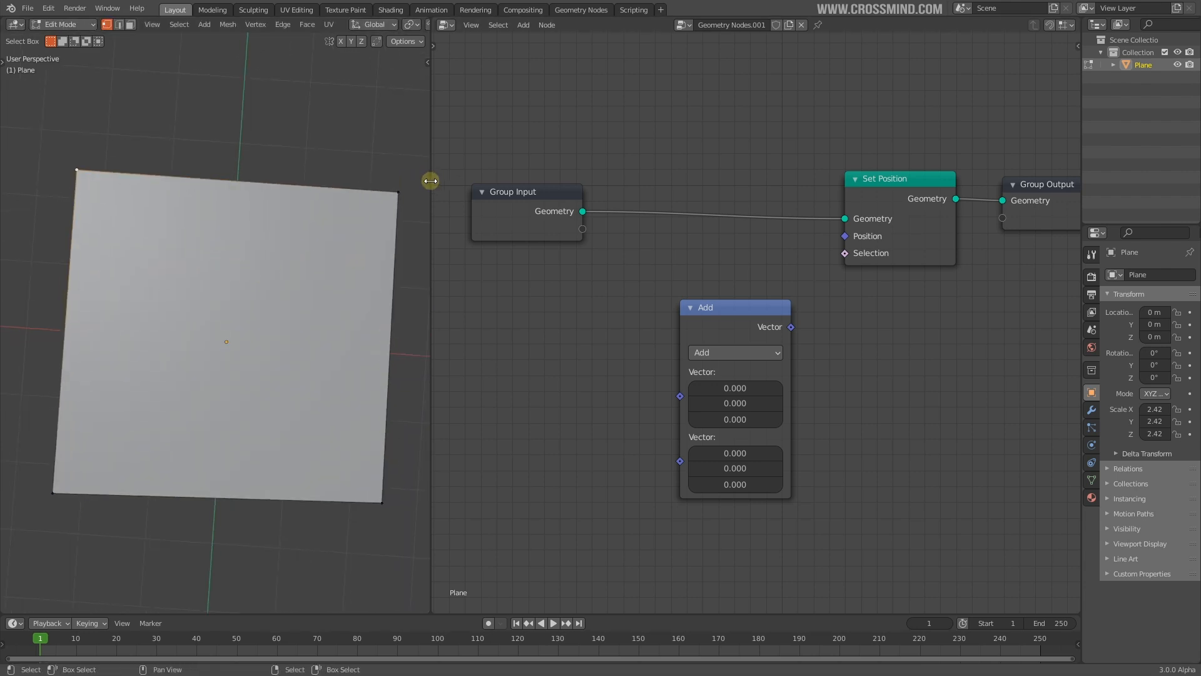
{"action": "left_click_drag", "start_coordinate": [426, 175], "coordinate": [636, 174]}
{"action": "key", "text": "n"}
{"action": "middle_click_drag", "start_coordinate": [380, 261], "coordinate": [313, 254]}
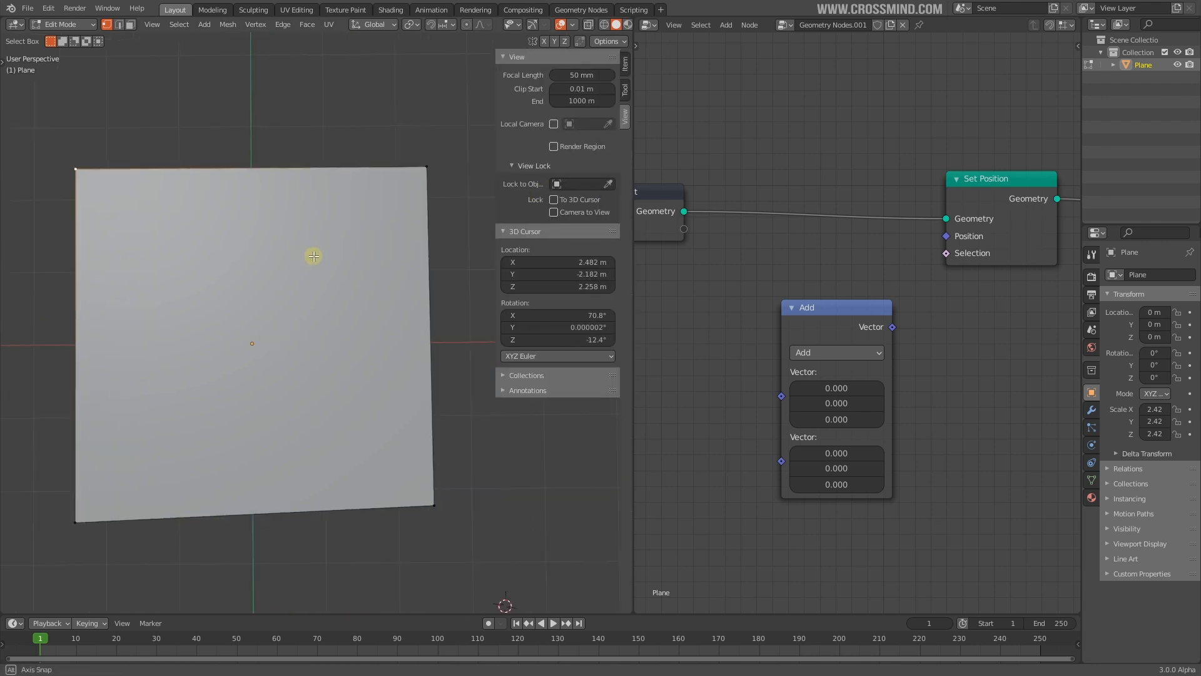
{"action": "key", "text": "t"}
Select the plane's top-left vertex and place the 3D cursor at that corner
{"action": "key", "text": "Tab"}
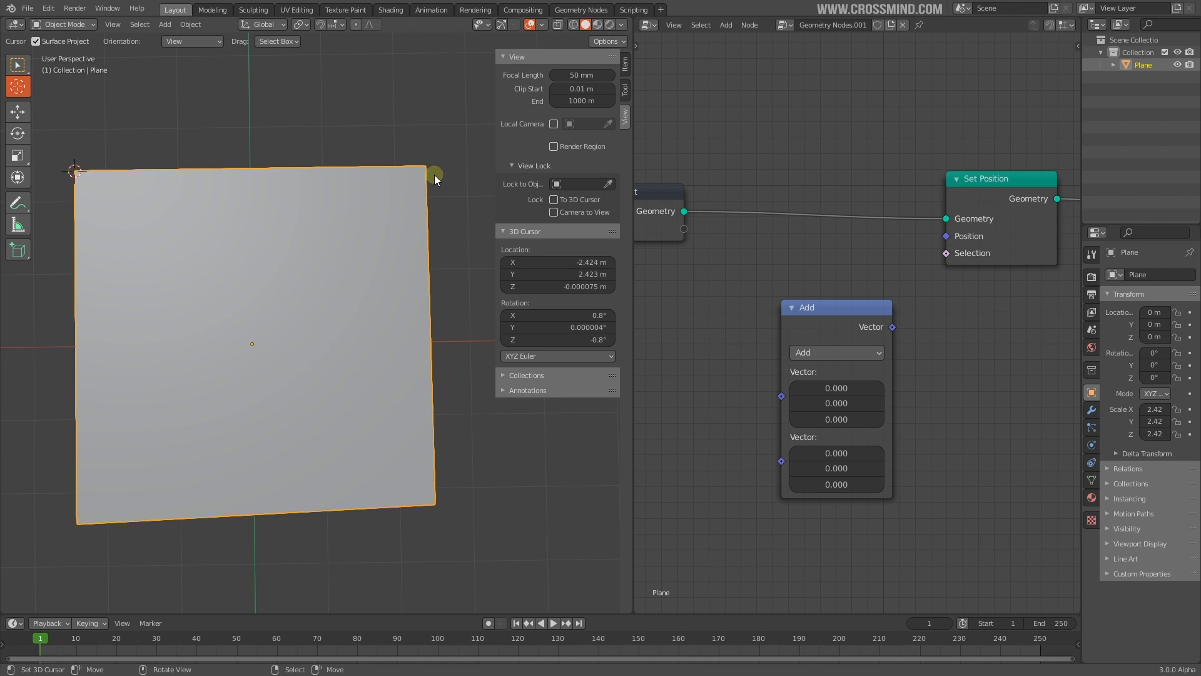
{"action": "middle_click_drag", "start_coordinate": [167, 249], "coordinate": [38, 368]}
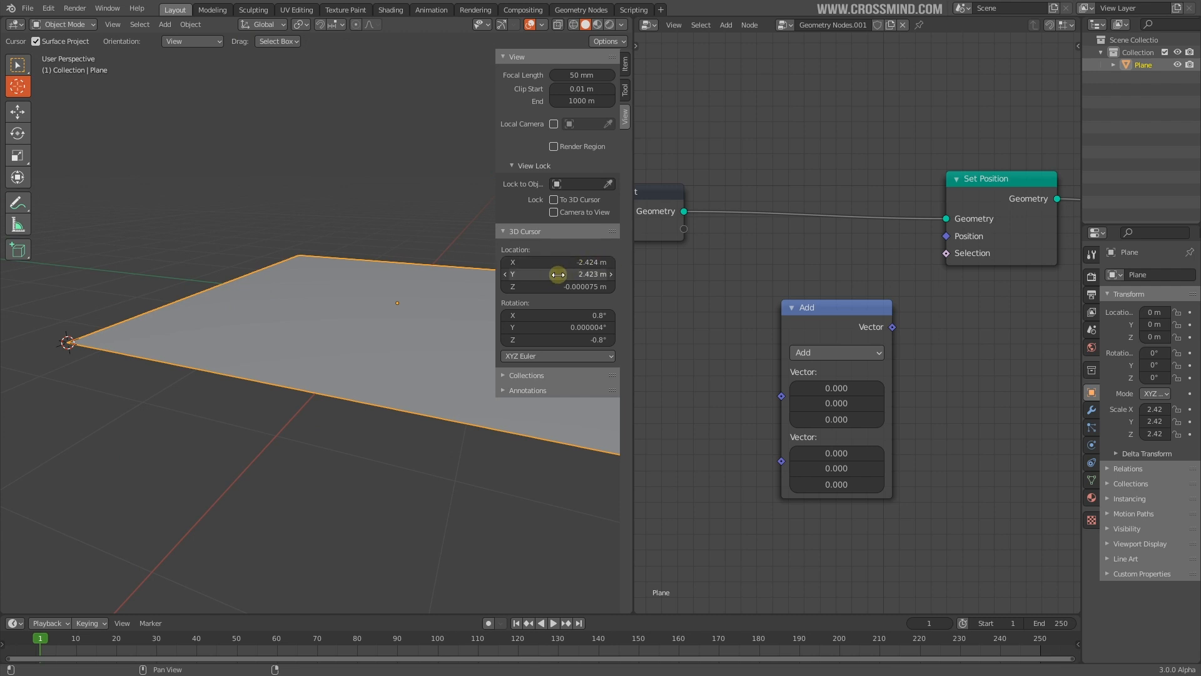
{"action": "middle_click_drag", "start_coordinate": [438, 325], "coordinate": [332, 273]}
{"action": "key", "text": "Tab"}
{"action": "left_click", "coordinate": [146, 219]}
{"action": "key", "text": "Tab"}
{"action": "left_click", "coordinate": [147, 227]}
{"action": "middle_click_drag", "start_coordinate": [184, 271], "coordinate": [553, 322]}
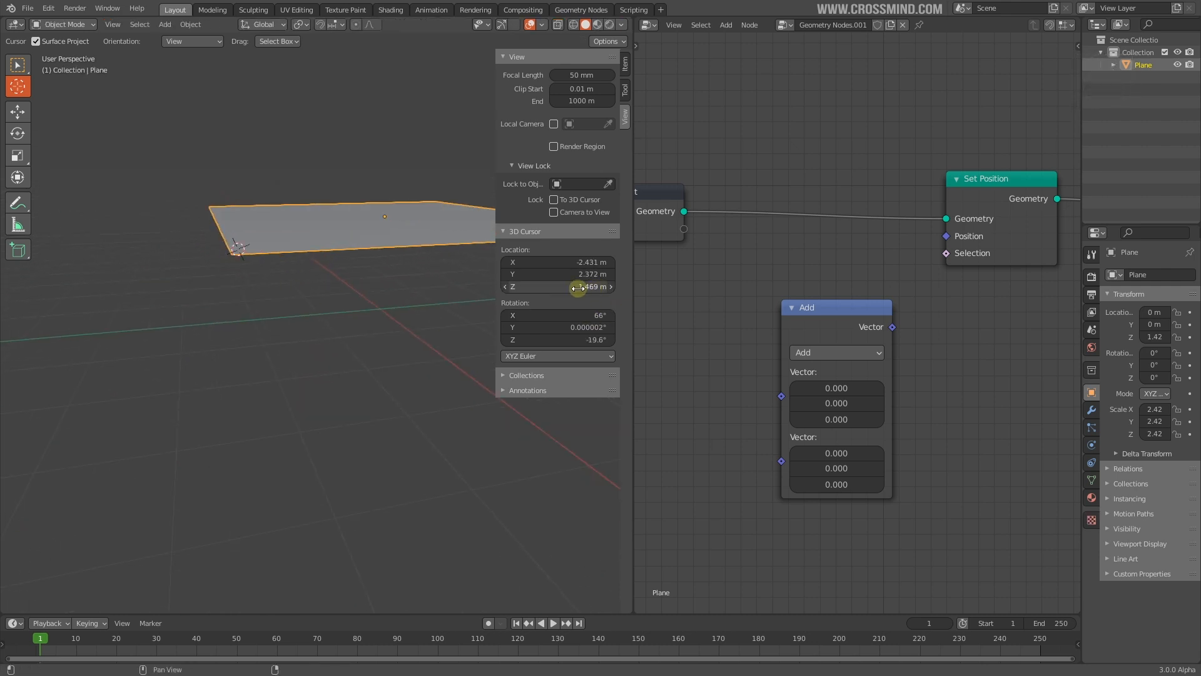
{"action": "middle_click_drag", "start_coordinate": [388, 295], "coordinate": [250, 380]}
Clear the plane's location and put the 3D cursor on its corner at X 2.437, Y 2.431 m
{"action": "key", "text": "alt+g"}
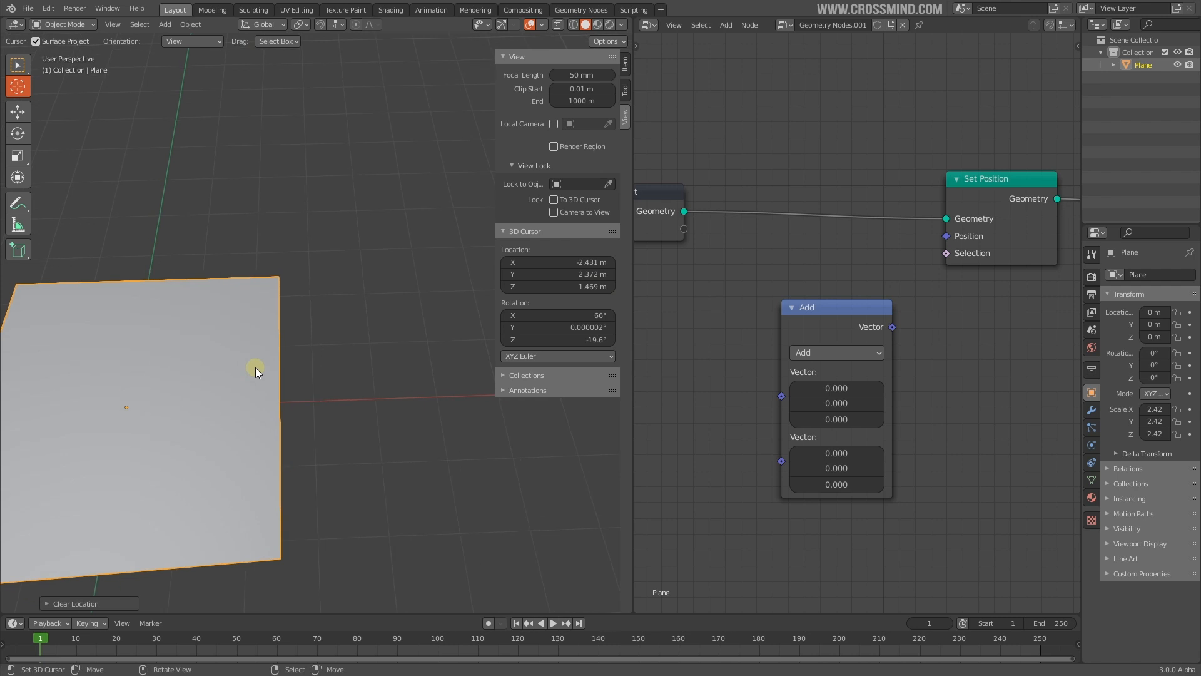
{"action": "left_click", "coordinate": [279, 275]}
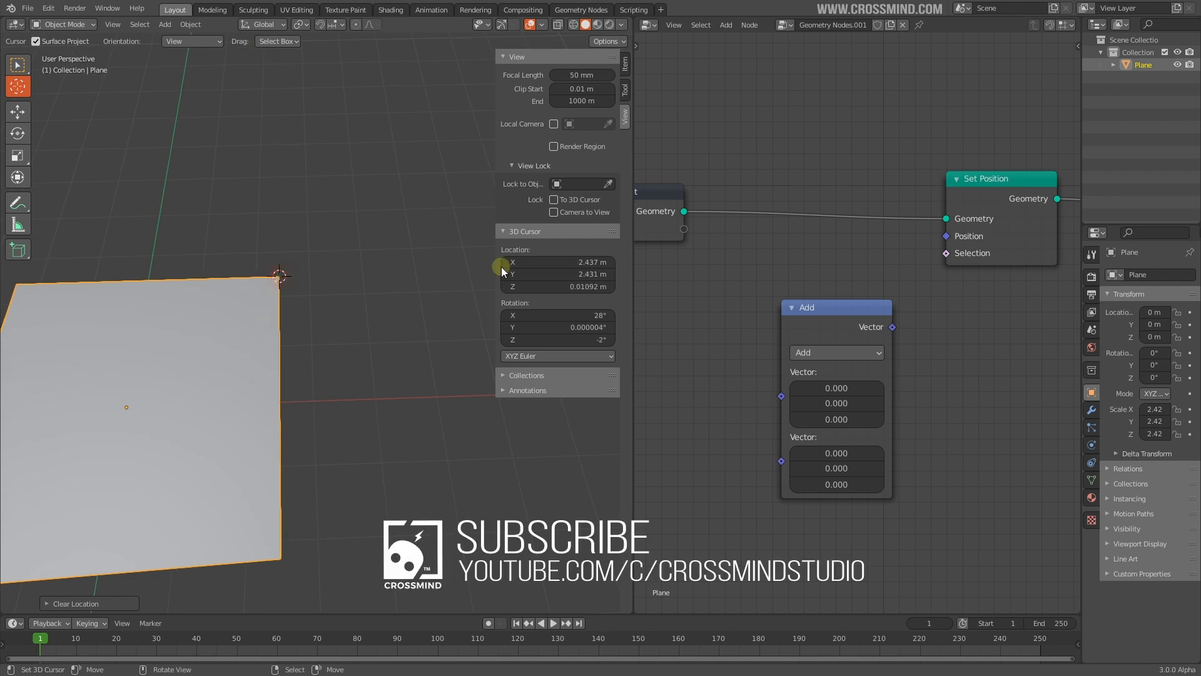
{"action": "key", "text": "KP_7"}
In top view, draw annotation strokes marking the X and Z axes with numbered ticks
{"action": "scroll", "coordinate": [282, 374], "scroll_direction": "up", "scroll_amount": 2}
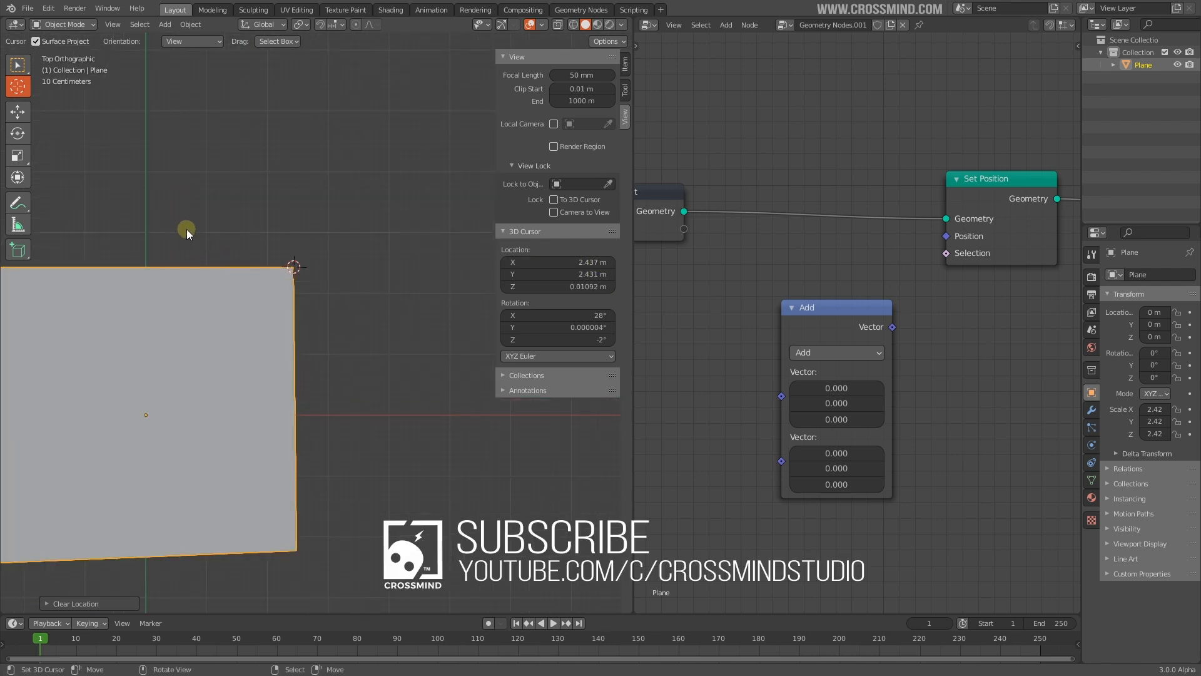
{"action": "mouse_move", "coordinate": [224, 233]}
{"action": "left_mouse_down"}
{"action": "mouse_move", "coordinate": [241, 252]}
{"action": "mouse_move", "coordinate": [282, 253]}
{"action": "left_mouse_up"}
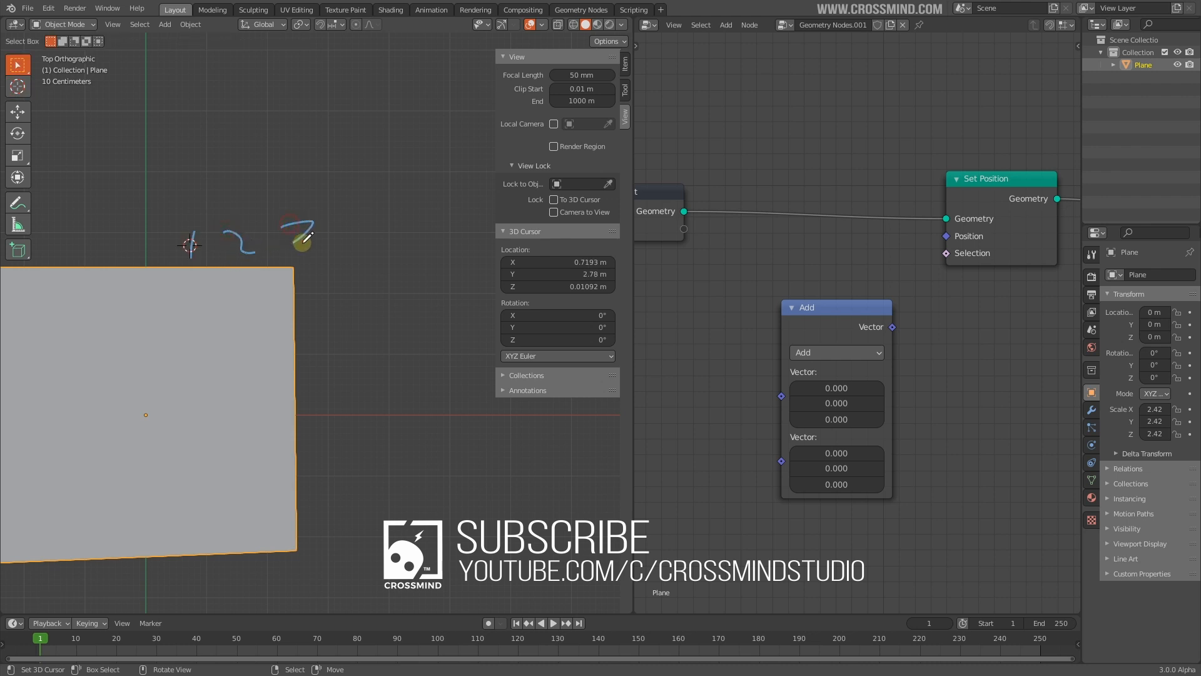
{"action": "scroll", "coordinate": [329, 407], "scroll_direction": "down", "scroll_amount": 2}
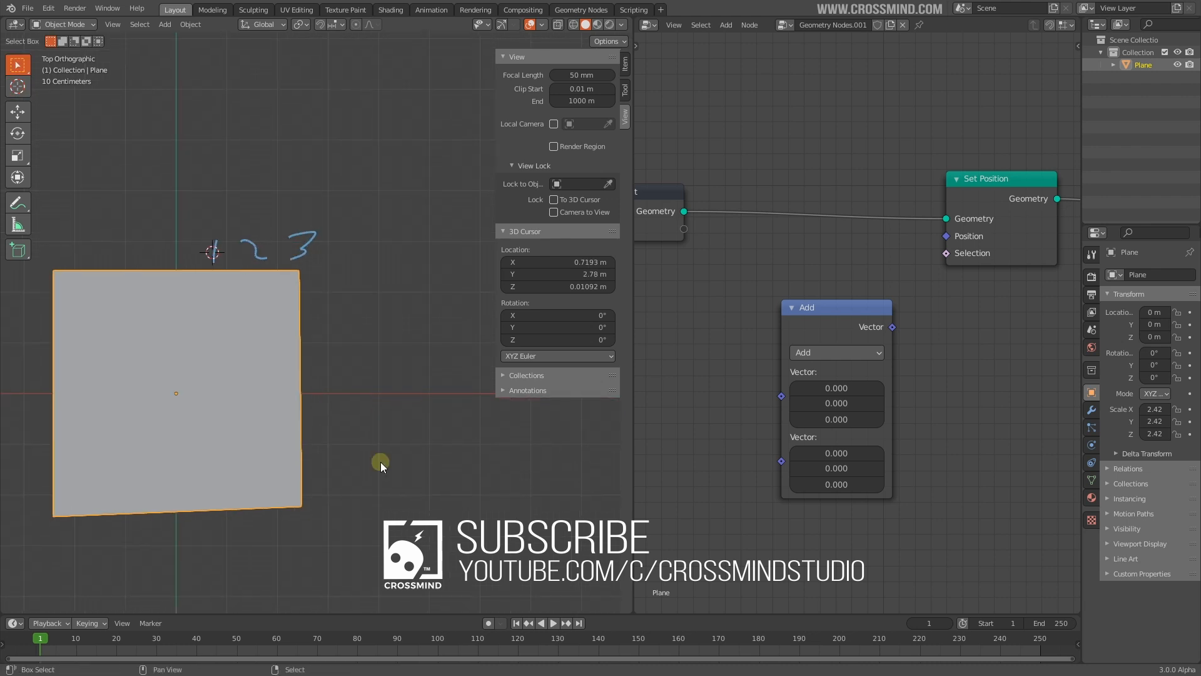
{"action": "scroll", "coordinate": [354, 418], "scroll_direction": "up", "scroll_amount": 2}
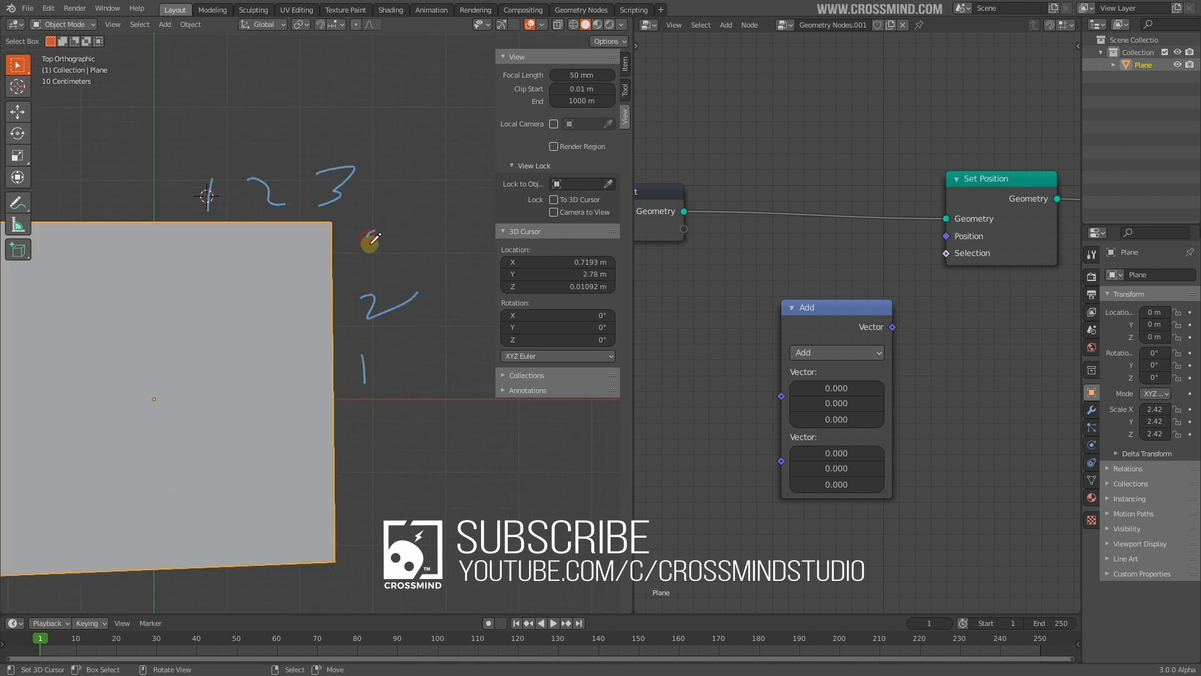
{"action": "scroll", "coordinate": [334, 363], "scroll_direction": "down", "scroll_amount": 1}
{"action": "middle_click_drag", "start_coordinate": [326, 373], "coordinate": [388, 377], "text": "shift"}
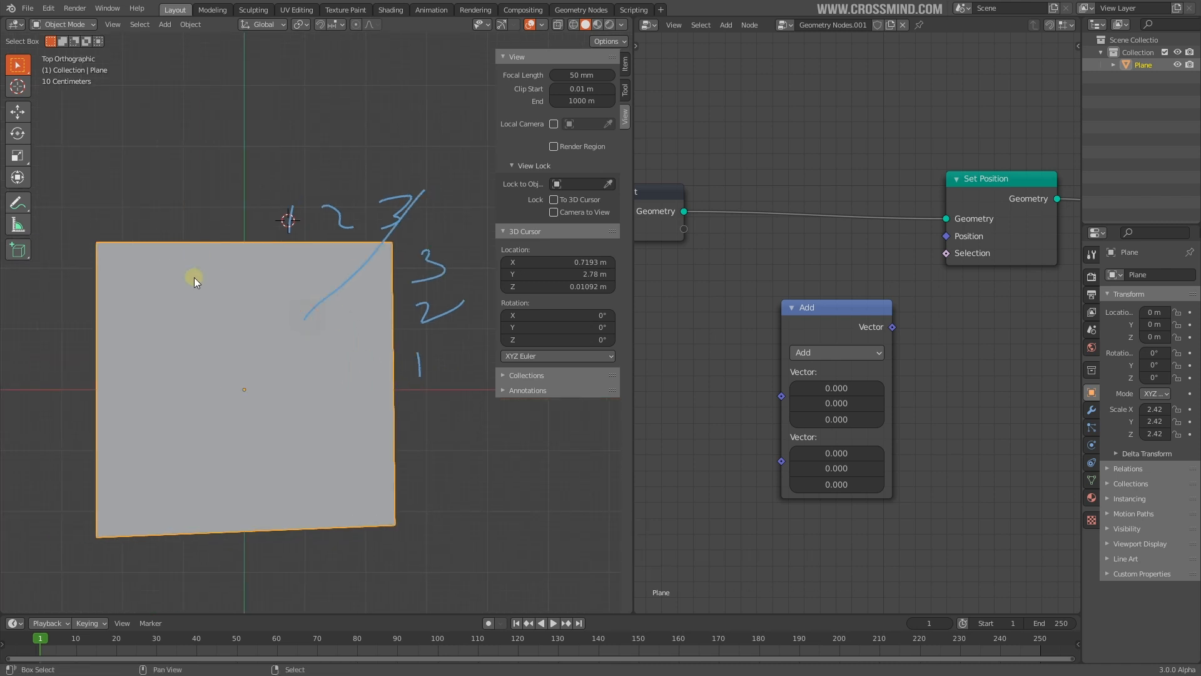
{"action": "middle_click_drag", "start_coordinate": [174, 268], "coordinate": [213, 272], "text": "shift"}
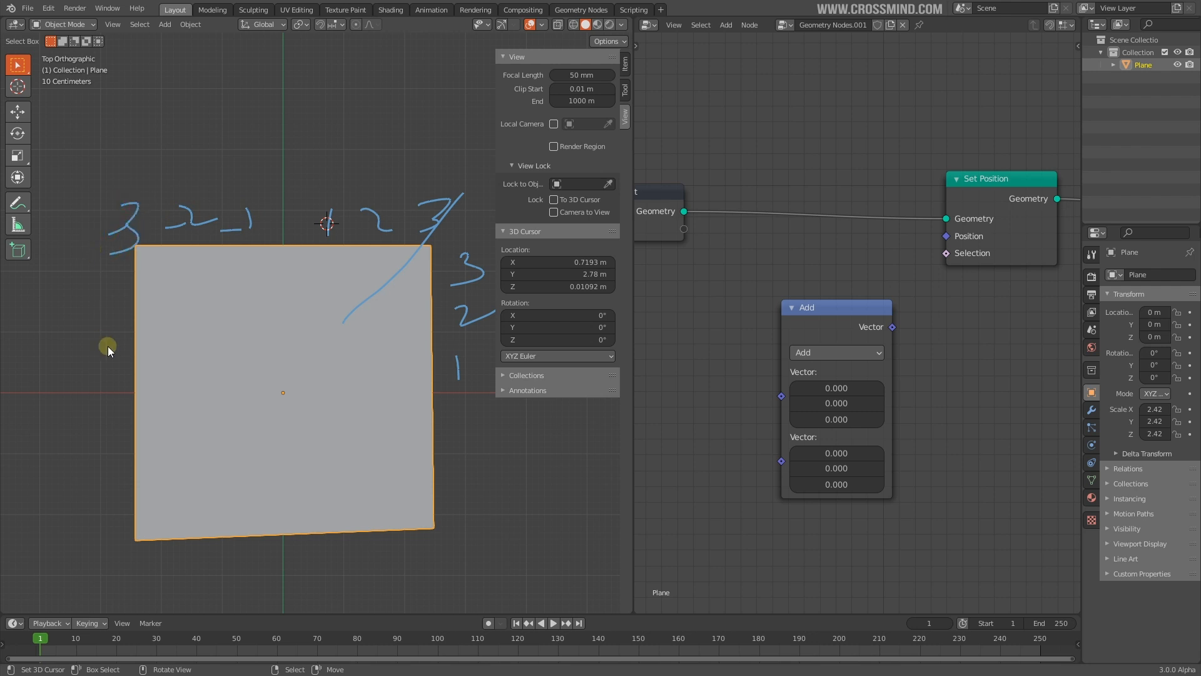
{"action": "middle_click_drag", "start_coordinate": [298, 186], "coordinate": [275, 217], "text": "shift"}
{"action": "middle_click_drag", "start_coordinate": [432, 426], "coordinate": [389, 396], "text": "shift"}
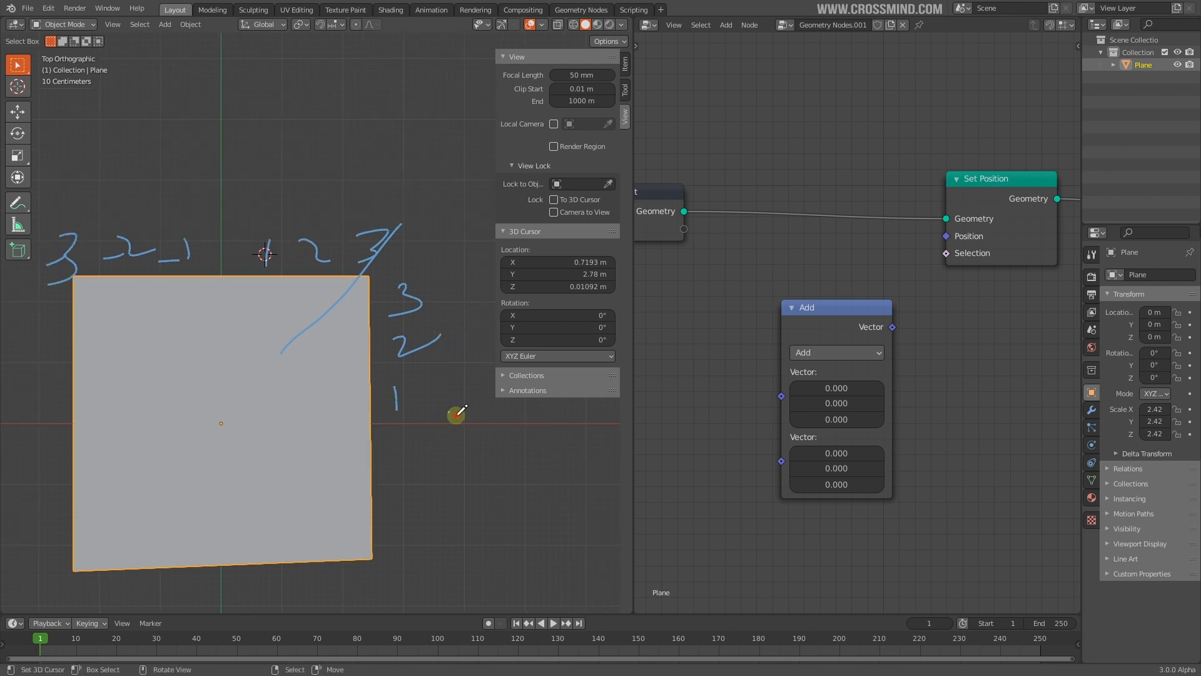
Orbit into User Perspective and enter Edit Mode on the plane
{"action": "middle_click_drag", "start_coordinate": [287, 298], "coordinate": [284, 294]}
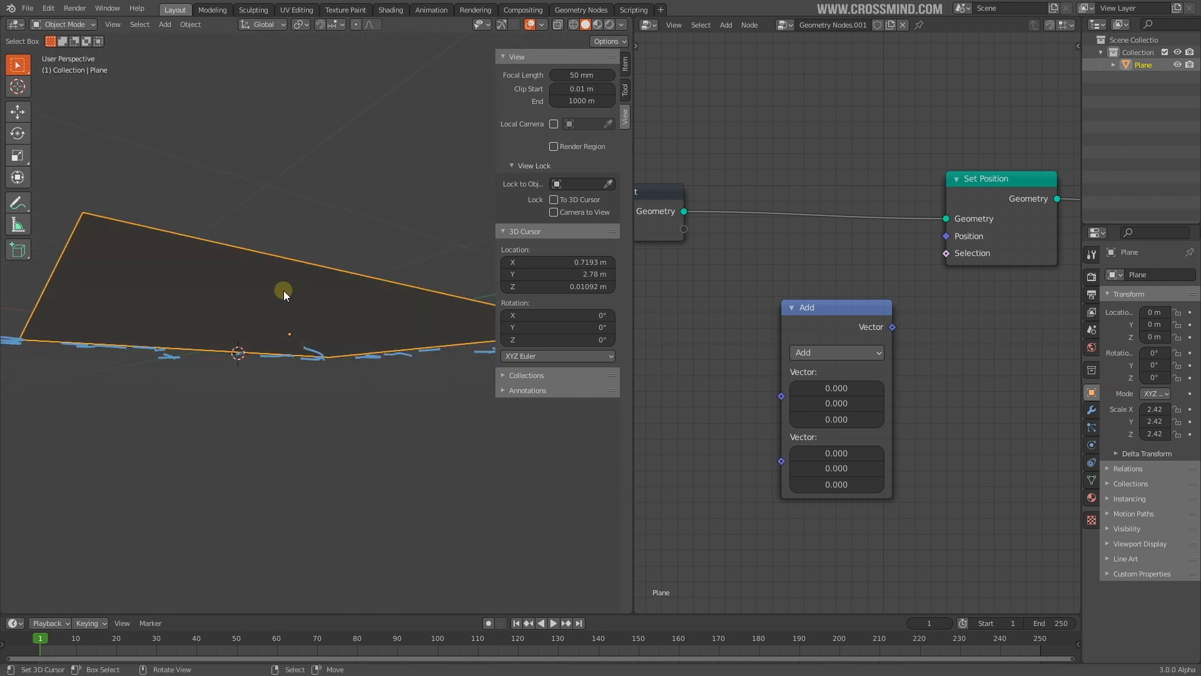
{"action": "left_click_drag", "start_coordinate": [258, 67], "coordinate": [256, 66]}
{"action": "left_click", "coordinate": [249, 62]}
{"action": "middle_click_drag", "start_coordinate": [262, 283], "coordinate": [261, 310]}
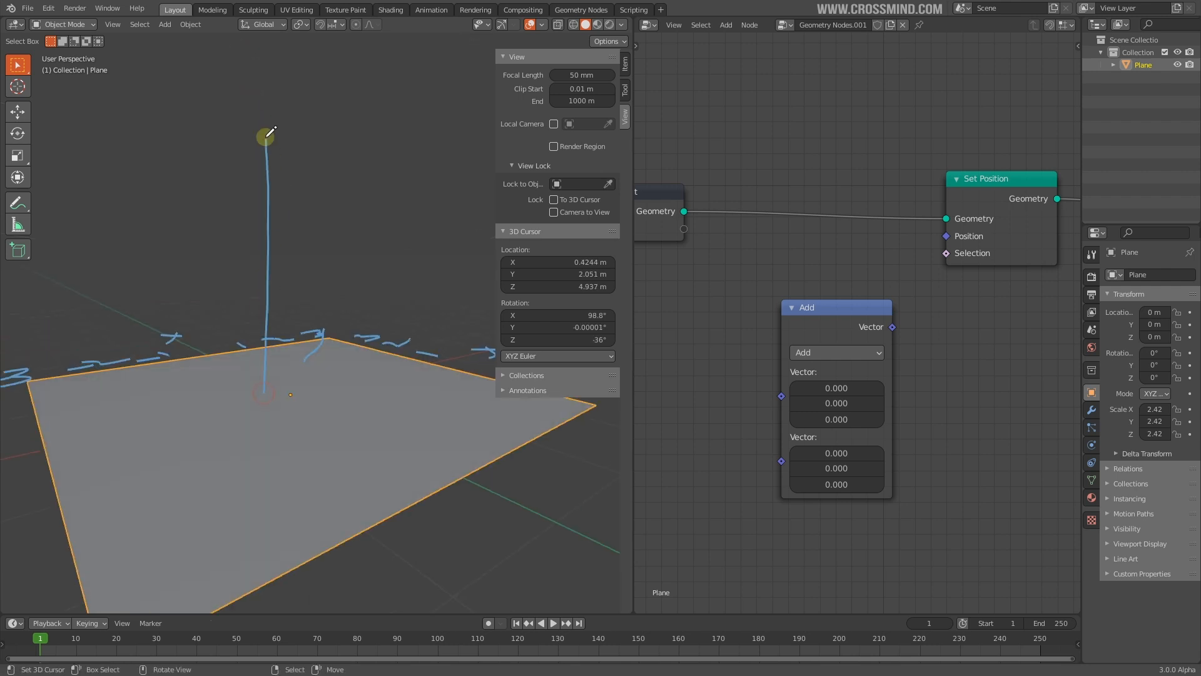
{"action": "middle_click_drag", "start_coordinate": [285, 119], "coordinate": [383, 344]}
{"action": "key", "text": "Tab"}
Raise one corner vertex along Z to demonstrate vertex displacement
{"action": "key", "text": "g"}
{"action": "key", "text": "z"}
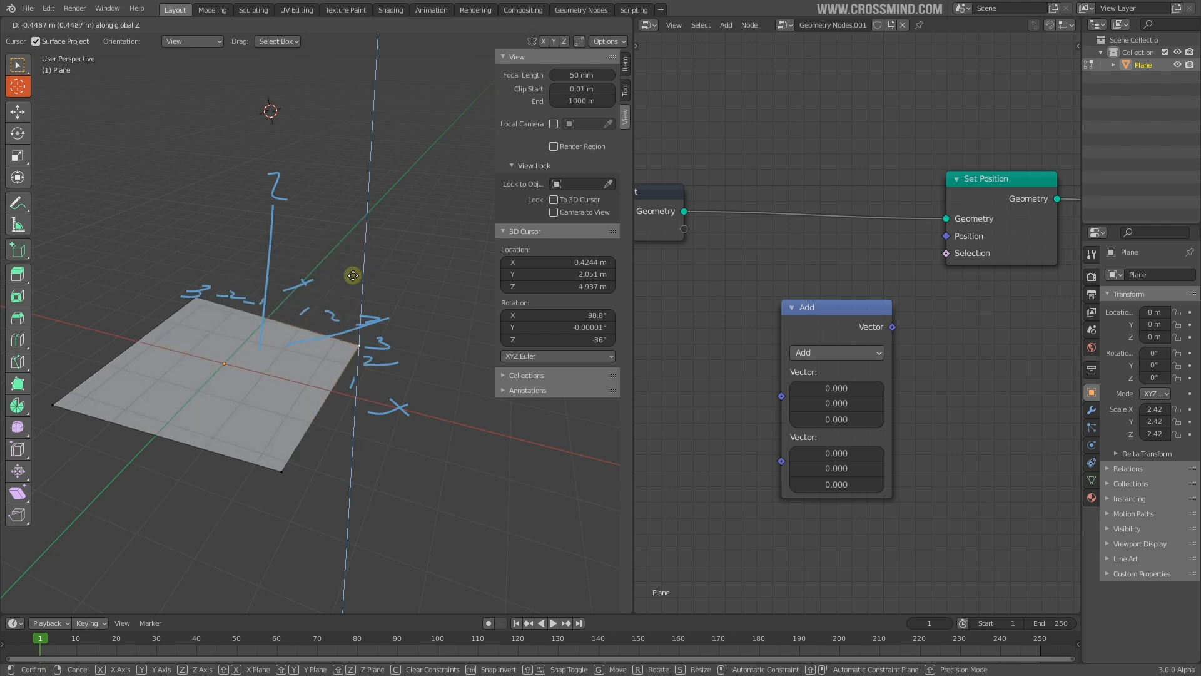
{"action": "right_click", "coordinate": [331, 264]}
{"action": "mouse_move", "coordinate": [451, 329]}
{"action": "middle_mouse_down"}
{"action": "mouse_move", "coordinate": [416, 268]}
{"action": "mouse_move", "coordinate": [313, 341]}
{"action": "mouse_move", "coordinate": [407, 356]}
{"action": "middle_mouse_up"}
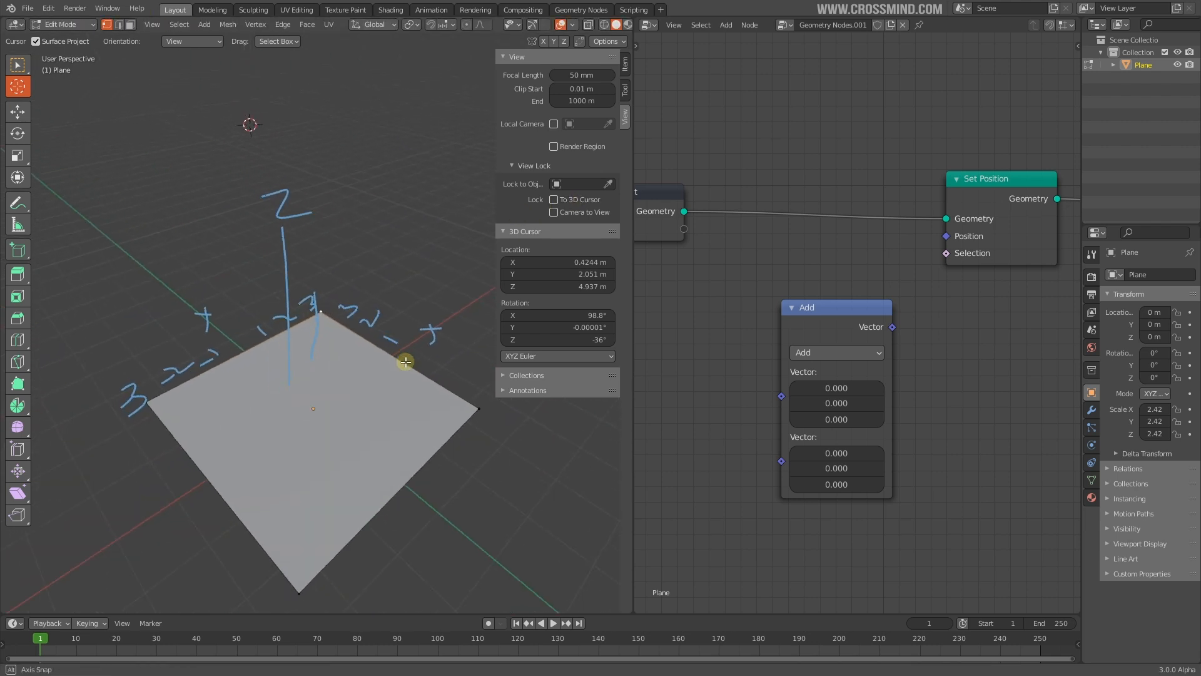
{"action": "scroll", "coordinate": [403, 356], "scroll_direction": "up", "scroll_amount": 2}
{"action": "key", "text": "g"}
{"action": "key", "text": "z"}
{"action": "left_click", "coordinate": [327, 222]}
{"action": "scroll", "coordinate": [320, 421], "scroll_direction": "down", "scroll_amount": 1}
{"action": "middle_click_drag", "start_coordinate": [319, 421], "coordinate": [434, 348]}
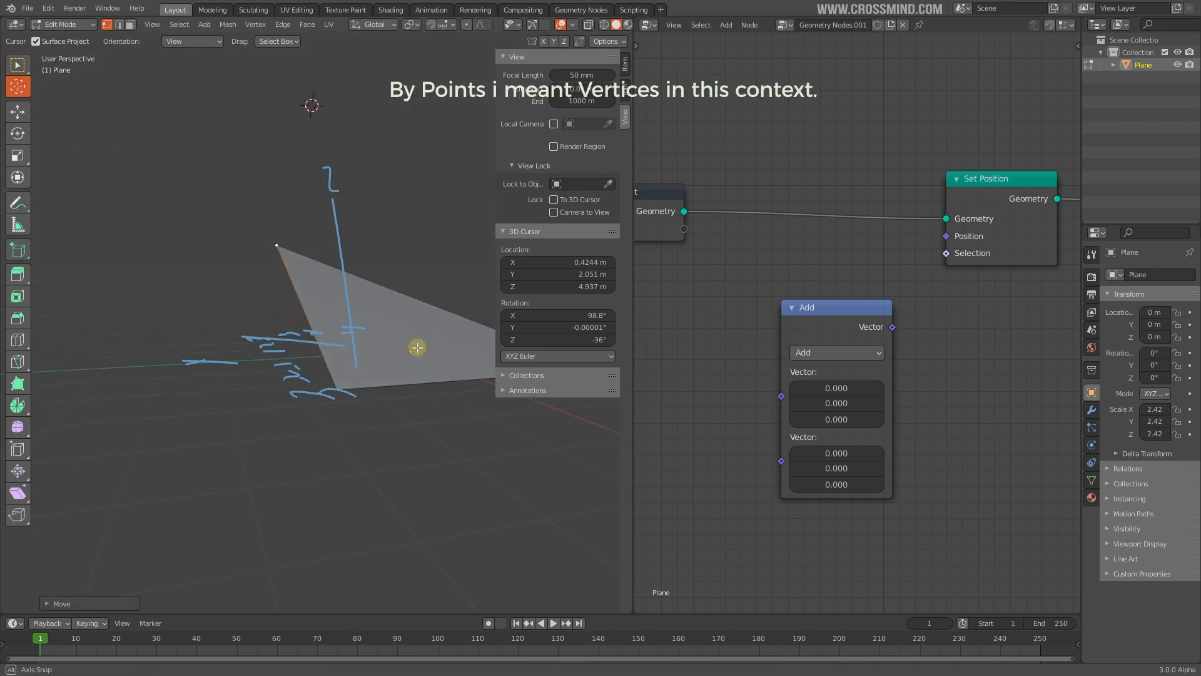
{"action": "middle_click_drag", "start_coordinate": [271, 314], "coordinate": [207, 373]}
Raise the top vertex and lower the bottom one along Z, then undo to flatten the plane
{"action": "key", "text": "g"}
{"action": "key", "text": "z"}
{"action": "left_click", "coordinate": [380, 220]}
{"action": "right_click", "coordinate": [283, 441]}
{"action": "key", "text": "g"}
{"action": "key", "text": "z"}
{"action": "left_click", "coordinate": [294, 532]}
{"action": "key", "text": "ctrl+z"}
{"action": "key", "text": "ctrl+z"}
{"action": "key", "text": "ctrl+z"}
{"action": "key", "text": "ctrl+z"}
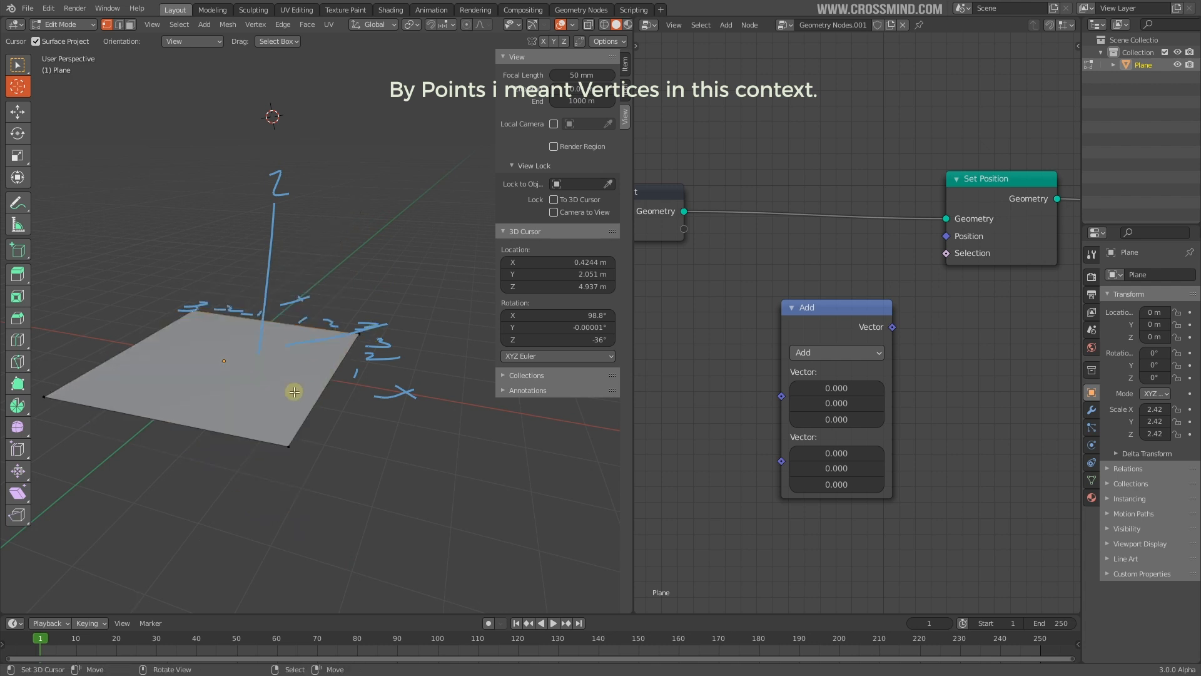
Inspect the flattened plane from several angles and open the collections settings
{"action": "middle_click_drag", "start_coordinate": [279, 386], "coordinate": [377, 318]}
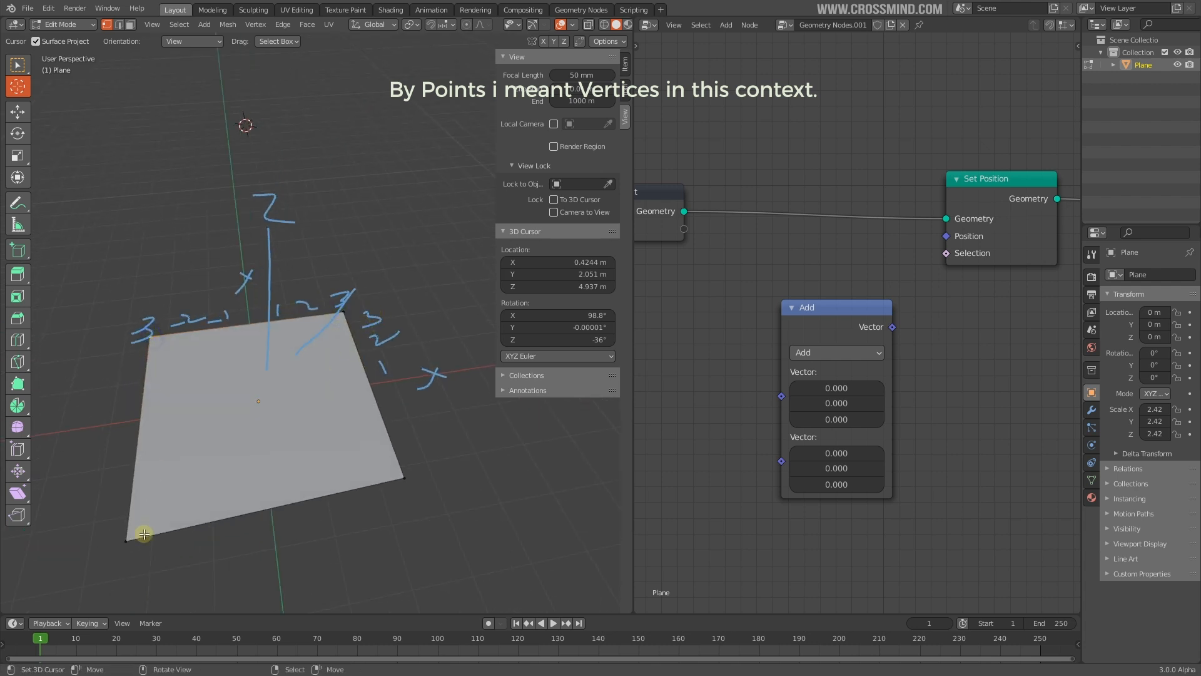
{"action": "mouse_move", "coordinate": [404, 478]}
{"action": "middle_mouse_down"}
{"action": "mouse_move", "coordinate": [434, 415]}
{"action": "mouse_move", "coordinate": [94, 266]}
{"action": "middle_mouse_up"}
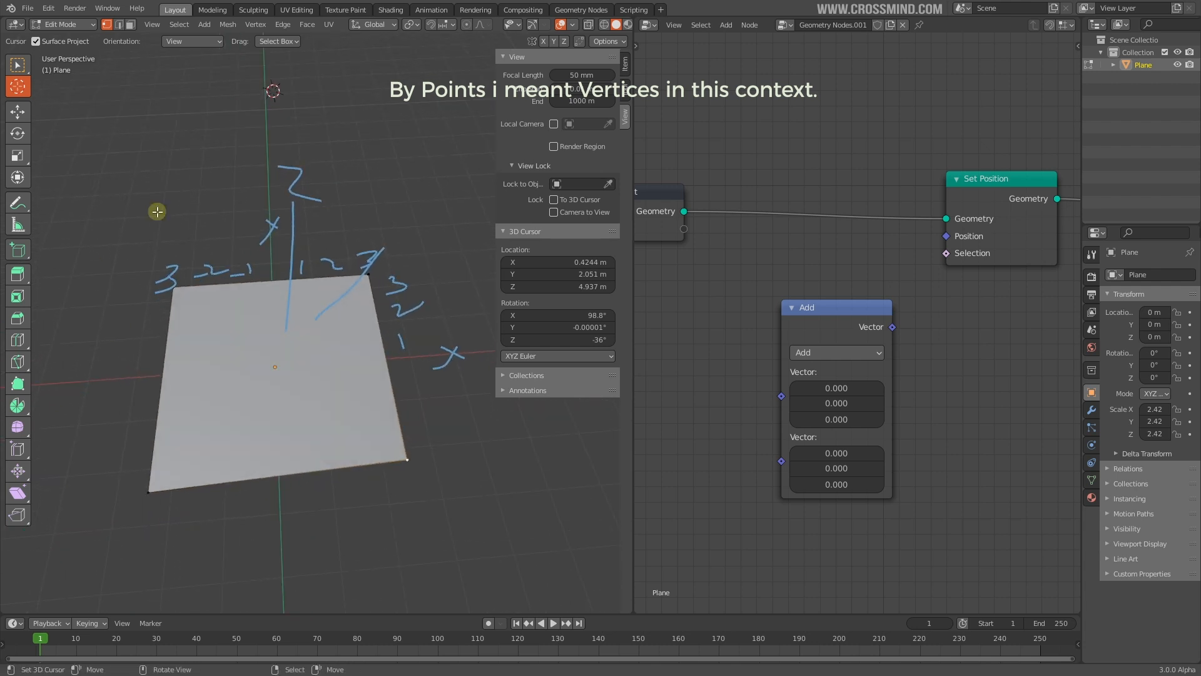
{"action": "middle_click_drag", "start_coordinate": [305, 345], "coordinate": [130, 305]}
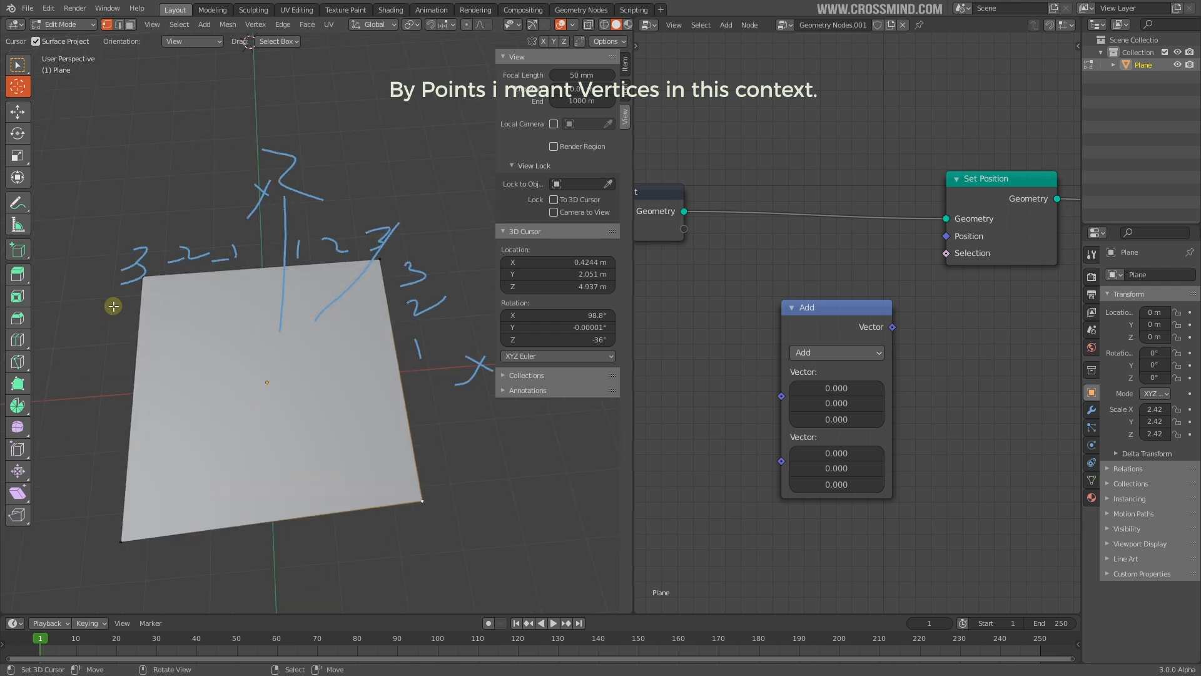
{"action": "middle_click_drag", "start_coordinate": [189, 461], "coordinate": [191, 450]}
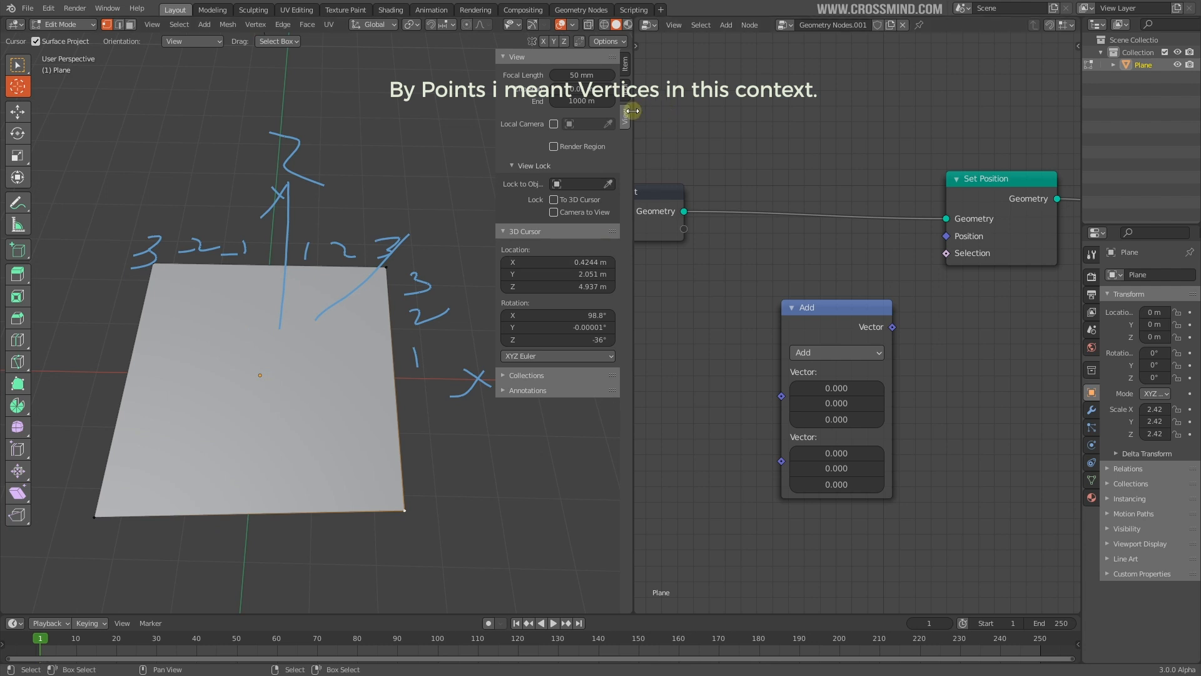
{"action": "left_click", "coordinate": [523, 375]}
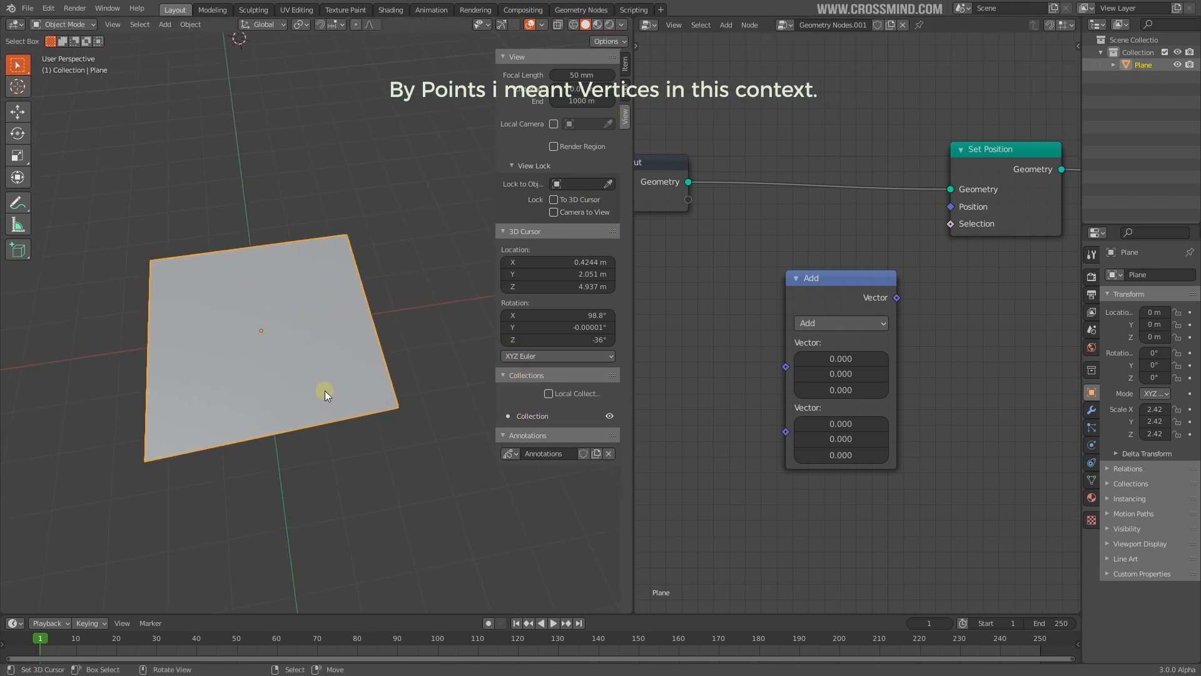
{"action": "middle_click_drag", "start_coordinate": [326, 388], "coordinate": [348, 339]}
Link the Vector Math Add node's Vector output into Set Position's Position input
{"action": "middle_click_drag", "start_coordinate": [262, 482], "coordinate": [210, 333]}
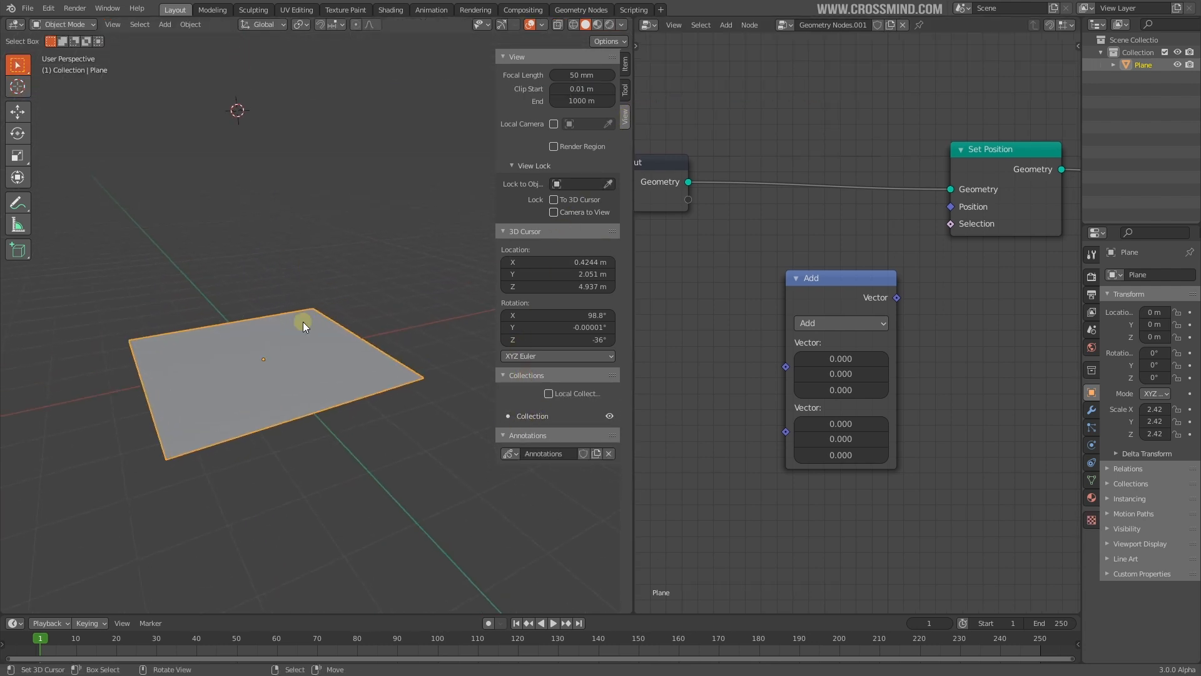
{"action": "key", "text": "n"}
{"action": "middle_click_drag", "start_coordinate": [940, 308], "coordinate": [941, 323]}
{"action": "left_click_drag", "start_coordinate": [898, 313], "coordinate": [923, 264]}
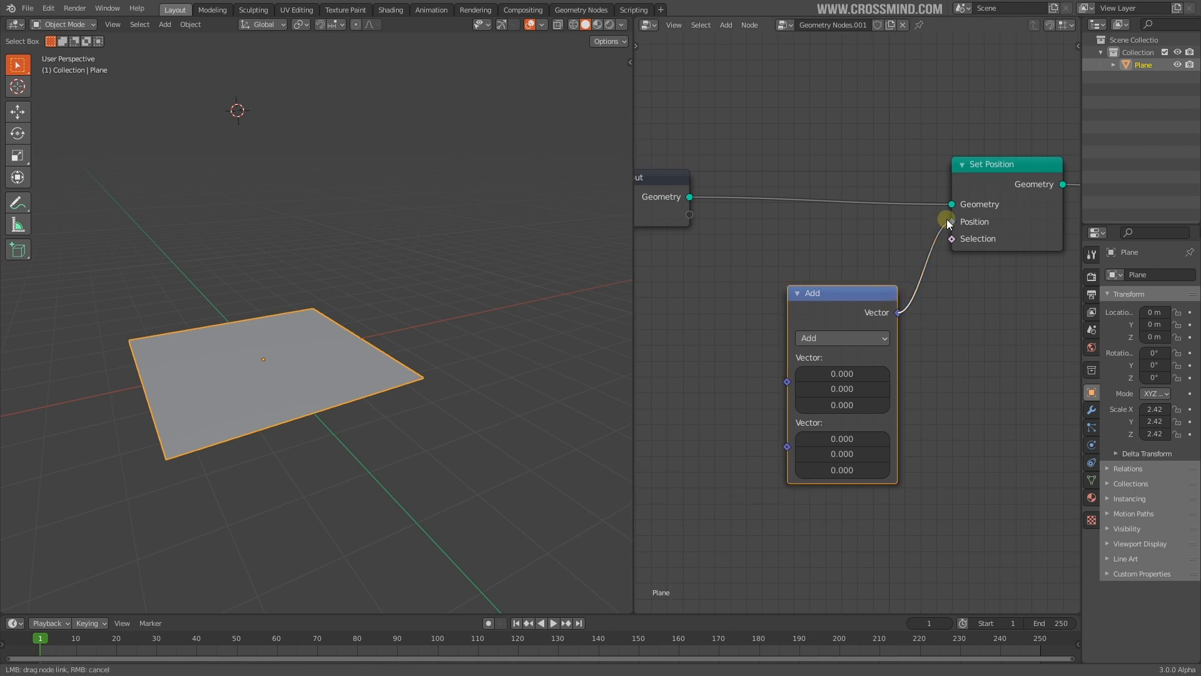
{"action": "left_click_drag", "start_coordinate": [947, 220], "coordinate": [952, 222]}
{"action": "middle_click_drag", "start_coordinate": [945, 326], "coordinate": [959, 306]}
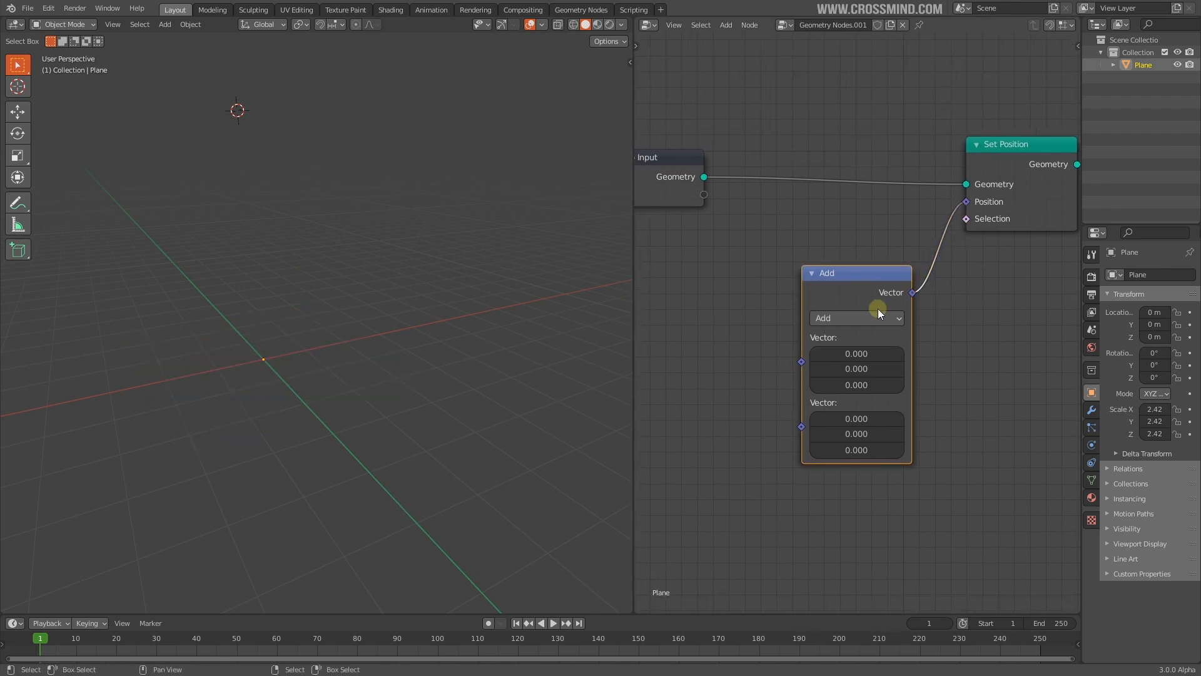
{"action": "middle_click_drag", "start_coordinate": [252, 410], "coordinate": [357, 393]}
Set the Add node's first vector to 4.5, 8.9, 6.0 and second vector to 2.6, 3.4, 2.3
{"action": "left_click", "coordinate": [856, 352]}
{"action": "type", "text": "1"}
{"action": "key", "text": "Tab"}
{"action": "type", "text": "1"}
{"action": "key", "text": "Tab"}
{"action": "type", "text": "1"}
{"action": "key", "text": "Return"}
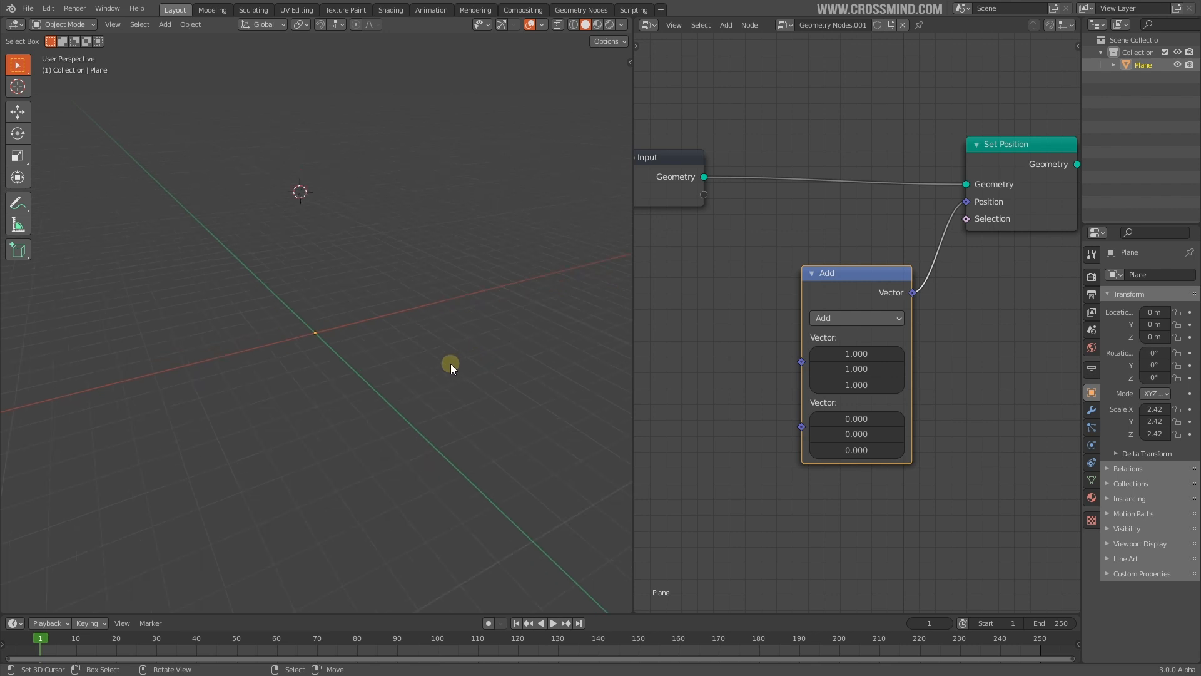
{"action": "scroll", "coordinate": [911, 233], "scroll_direction": "up", "scroll_amount": 4}
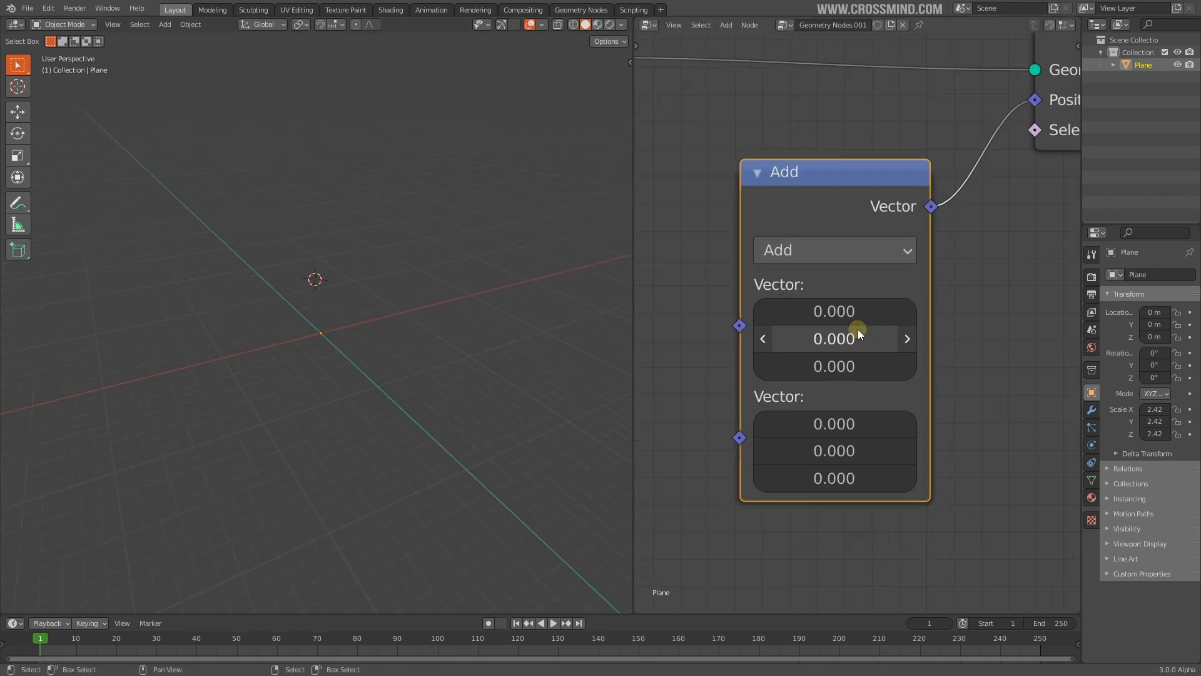
{"action": "left_click_drag", "start_coordinate": [837, 316], "coordinate": [865, 315]}
{"action": "left_click_drag", "start_coordinate": [830, 344], "coordinate": [886, 344]}
{"action": "left_click_drag", "start_coordinate": [818, 429], "coordinate": [835, 429]}
{"action": "left_click_drag", "start_coordinate": [832, 370], "coordinate": [869, 370]}
{"action": "left_click_drag", "start_coordinate": [828, 452], "coordinate": [848, 452]}
{"action": "left_click_drag", "start_coordinate": [827, 479], "coordinate": [842, 479]}
Widen the node editor and change the vector math operation from Add to Multiply
{"action": "middle_click_drag", "start_coordinate": [303, 320], "coordinate": [286, 359]}
{"action": "scroll", "coordinate": [381, 377], "scroll_direction": "up", "scroll_amount": 7}
{"action": "middle_click_drag", "start_coordinate": [343, 412], "coordinate": [330, 390]}
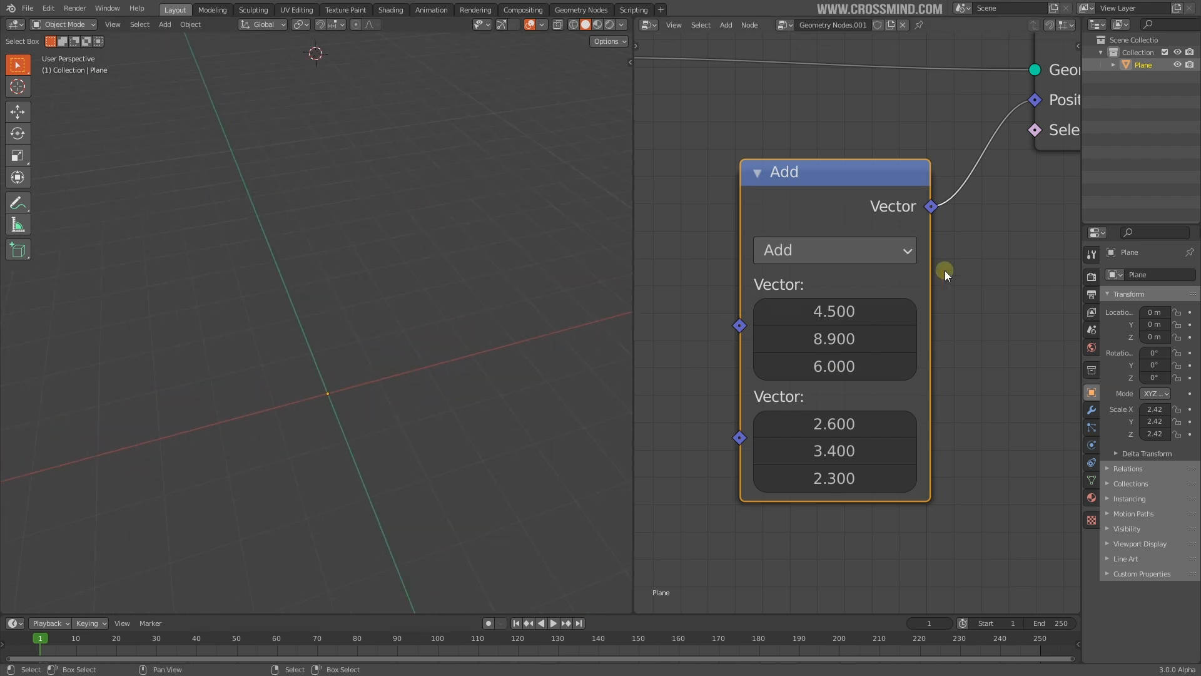
{"action": "scroll", "coordinate": [944, 270], "scroll_direction": "down", "scroll_amount": 3}
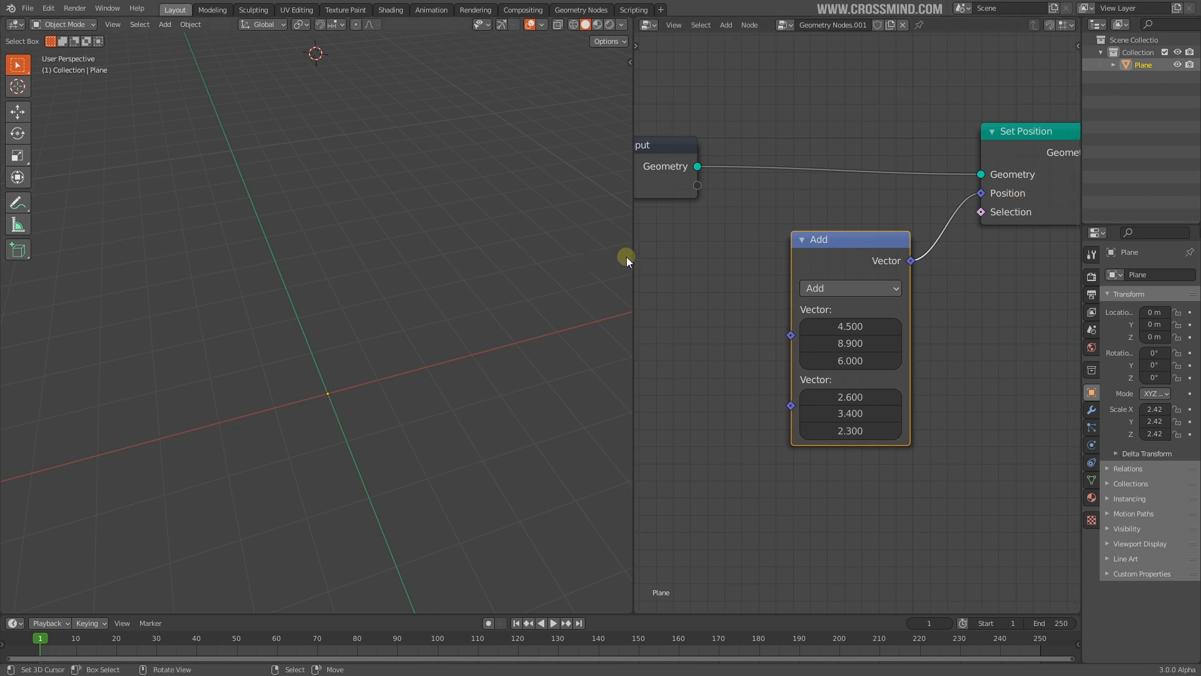
{"action": "left_click_drag", "start_coordinate": [634, 255], "coordinate": [482, 247]}
{"action": "scroll", "coordinate": [683, 352], "scroll_direction": "up", "scroll_amount": 1}
{"action": "middle_click_drag", "start_coordinate": [684, 352], "coordinate": [552, 340]}
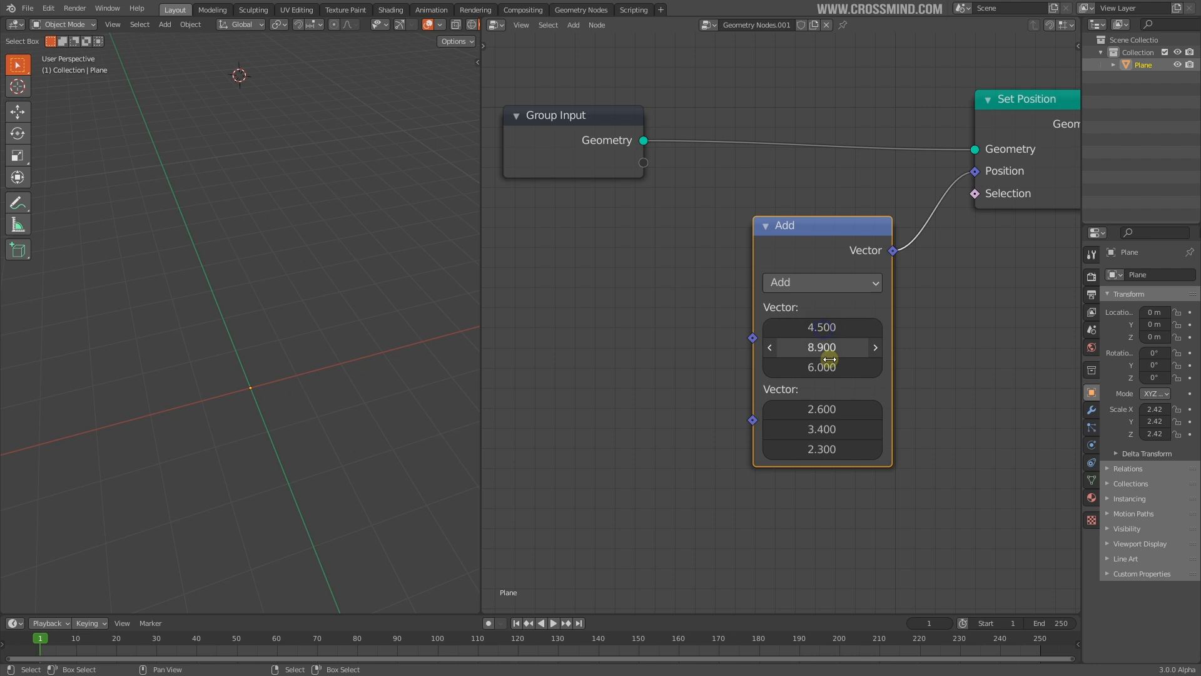
{"action": "left_click", "coordinate": [821, 287]}
{"action": "left_click", "coordinate": [856, 352]}
{"action": "left_click_drag", "start_coordinate": [816, 384], "coordinate": [850, 374]}
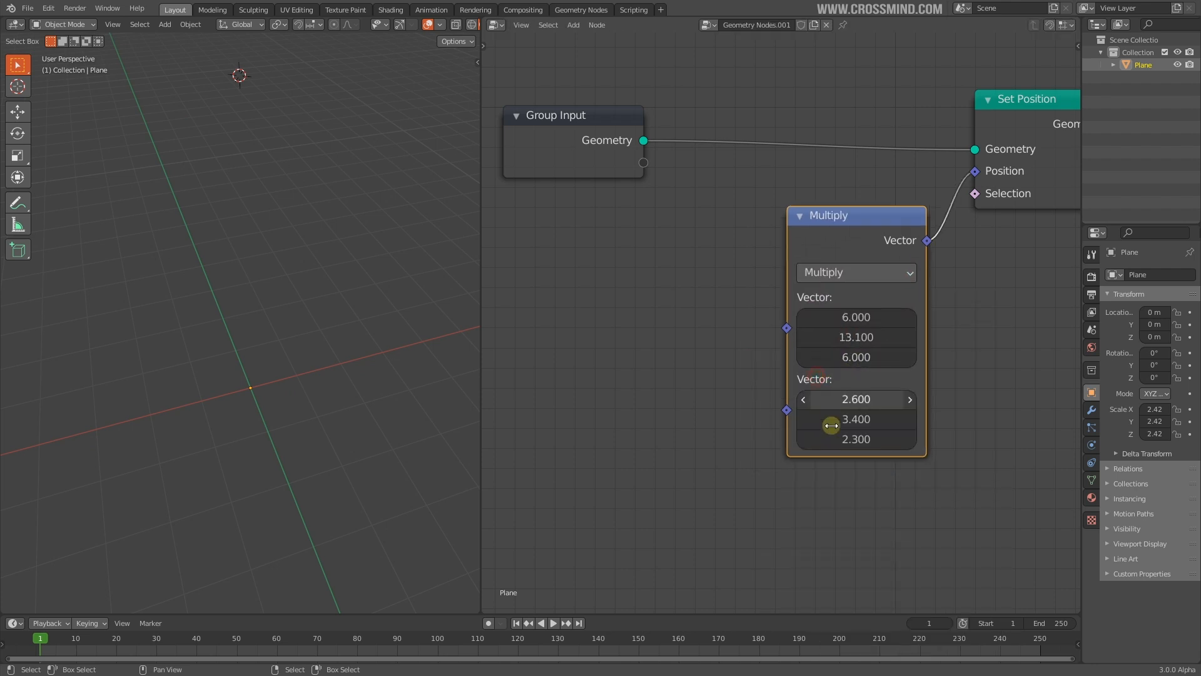
{"action": "left_click_drag", "start_coordinate": [835, 424], "coordinate": [924, 436]}
Detach the Multiply node from Position and delete it, leaving Set Position's Position unconnected
{"action": "middle_click_drag", "start_coordinate": [328, 369], "coordinate": [317, 345]}
{"action": "middle_click_drag", "start_coordinate": [897, 214], "coordinate": [763, 281]}
{"action": "left_click_drag", "start_coordinate": [846, 263], "coordinate": [702, 288]}
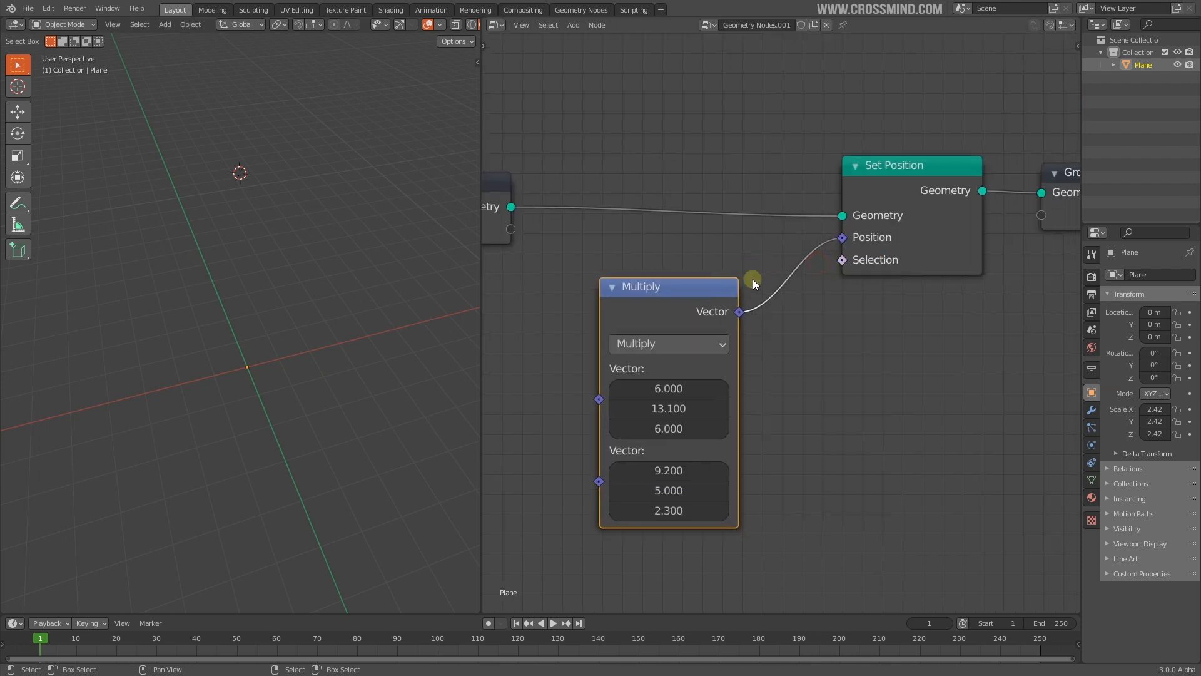
{"action": "left_click_drag", "start_coordinate": [842, 238], "coordinate": [809, 298]}
{"action": "middle_click_drag", "start_coordinate": [706, 308], "coordinate": [797, 260]}
{"action": "key", "text": "x"}
{"action": "key", "text": "shift+a"}
Add a Position input node and arrange it beneath the Group Input node
{"action": "mouse_move", "coordinate": [685, 182]}
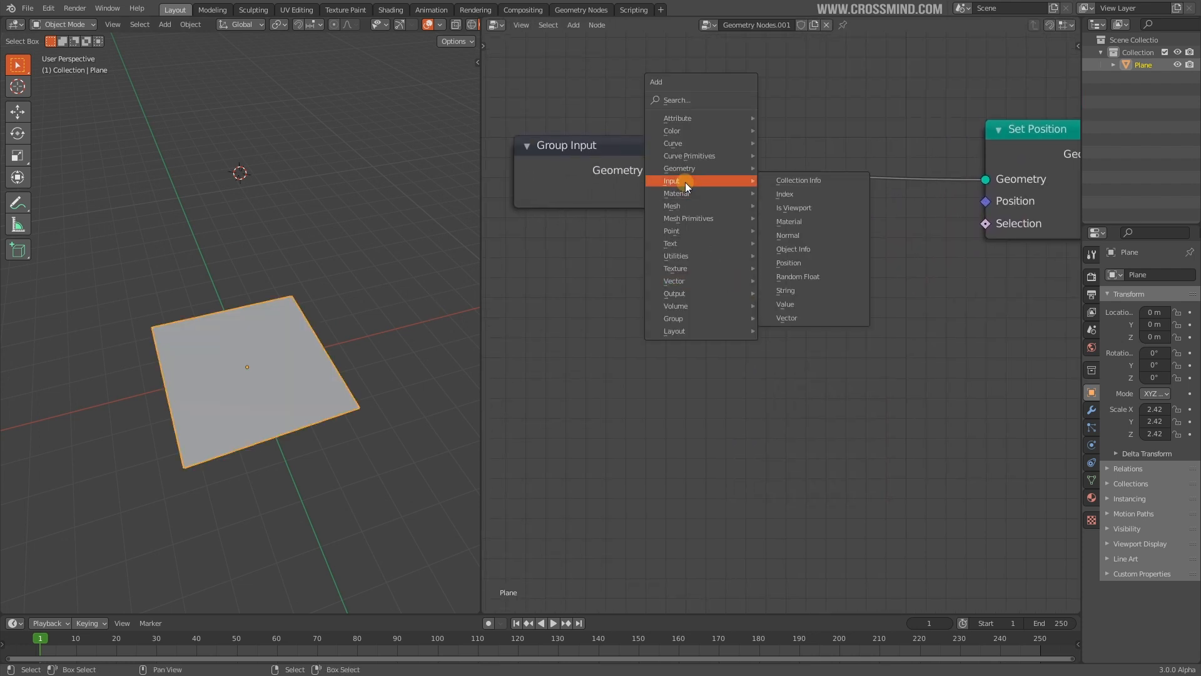
{"action": "left_click", "coordinate": [820, 262]}
{"action": "left_click", "coordinate": [529, 282]}
{"action": "scroll", "coordinate": [707, 331], "scroll_direction": "down", "scroll_amount": 3}
{"action": "left_click_drag", "start_coordinate": [678, 322], "coordinate": [877, 243]}
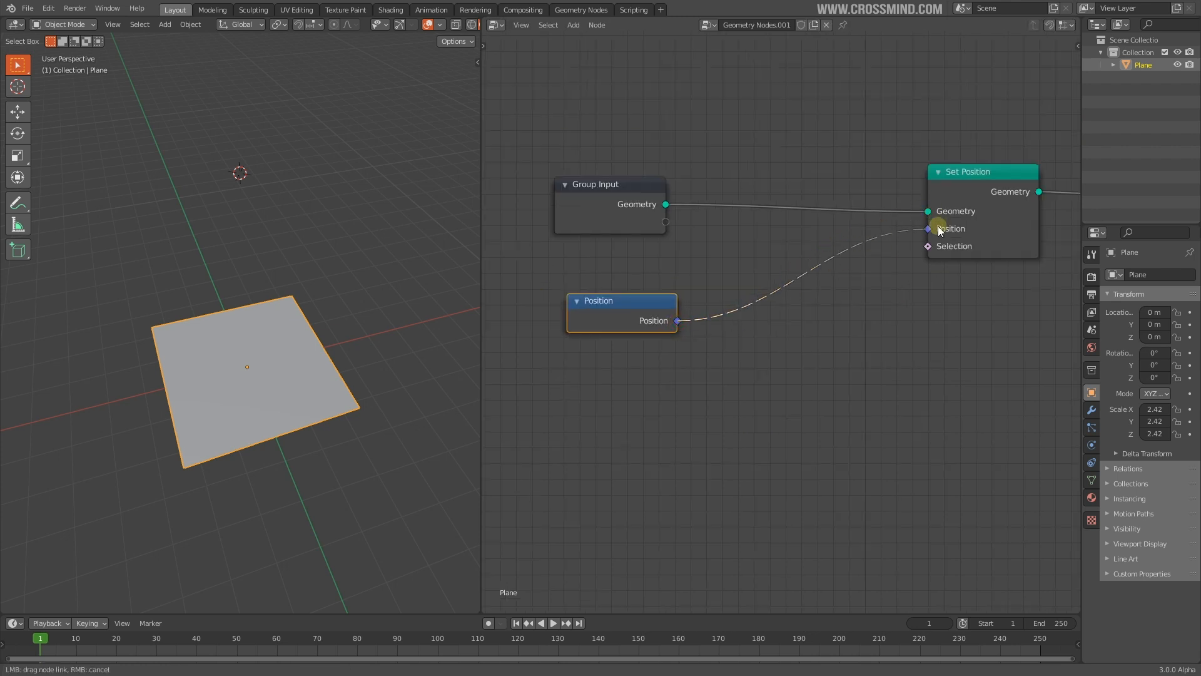
{"action": "left_click_drag", "start_coordinate": [621, 324], "coordinate": [595, 297]}
{"action": "left_click_drag", "start_coordinate": [595, 297], "coordinate": [608, 302]}
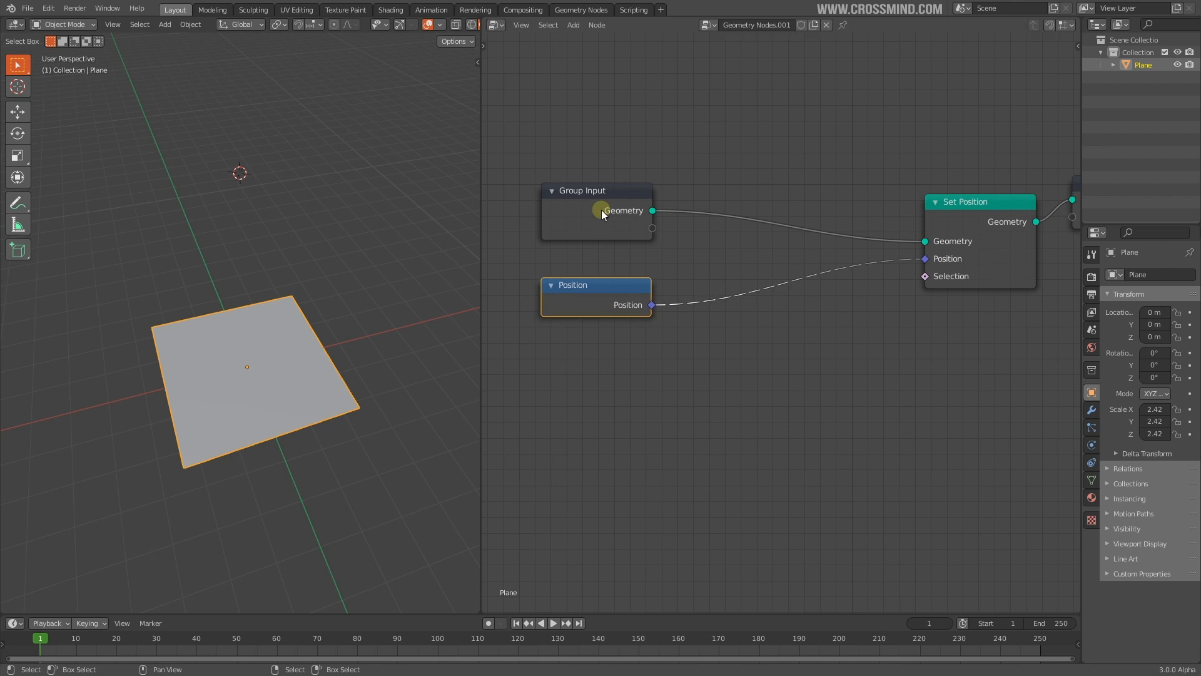
{"action": "left_click_drag", "start_coordinate": [602, 213], "coordinate": [583, 181]}
{"action": "left_click_drag", "start_coordinate": [619, 299], "coordinate": [597, 275]}
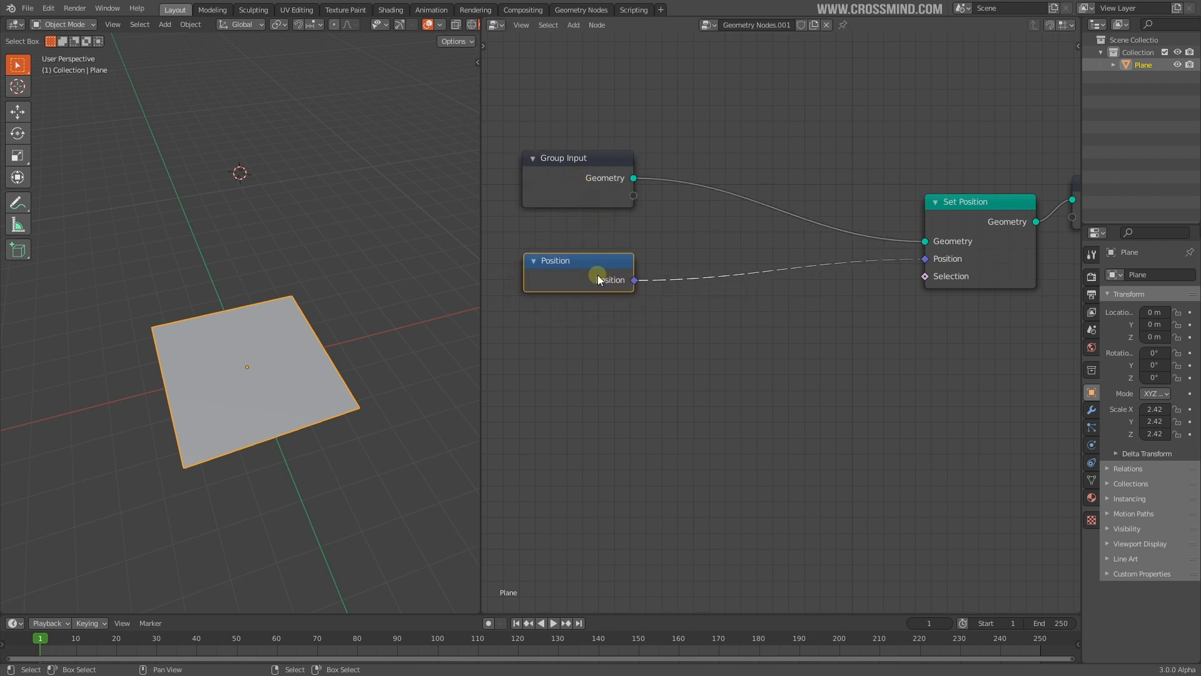
{"action": "left_click_drag", "start_coordinate": [975, 209], "coordinate": [972, 196]}
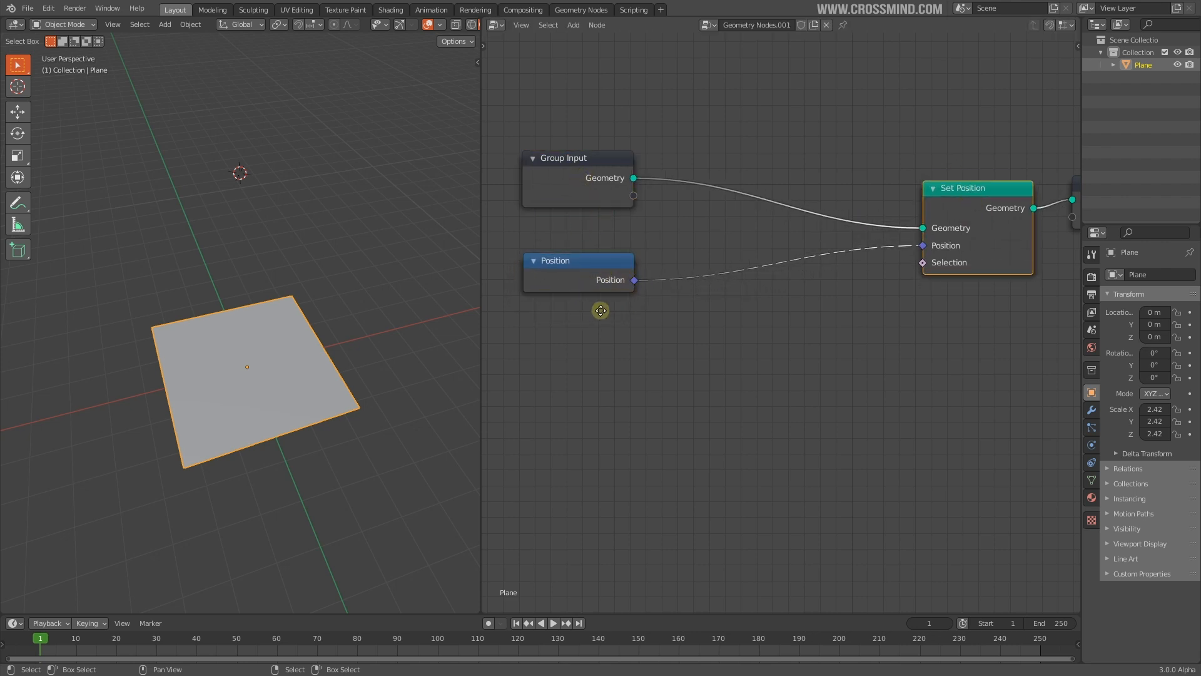
{"action": "scroll", "coordinate": [592, 309], "scroll_direction": "up", "scroll_amount": 1}
{"action": "left_click", "coordinate": [575, 273]}
{"action": "left_click_drag", "start_coordinate": [604, 274], "coordinate": [612, 245]}
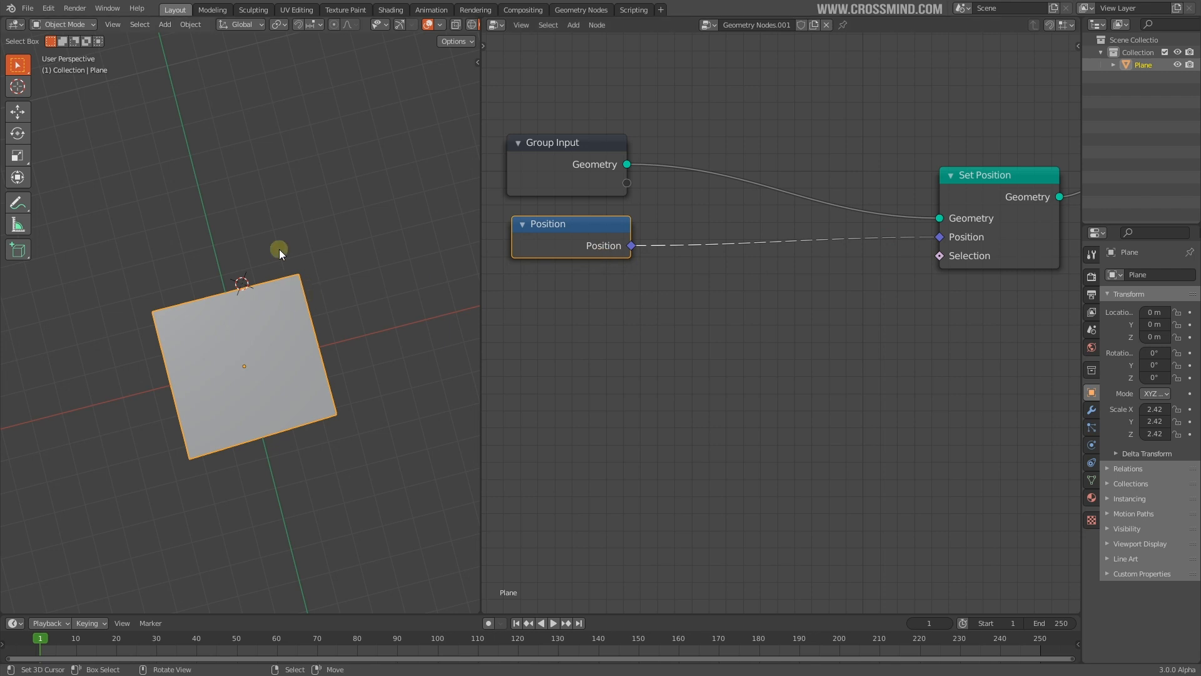
Put the plane in Edit Mode and try moving its vertices, cancelling each move
{"action": "middle_click_drag", "start_coordinate": [235, 305], "coordinate": [318, 305]}
{"action": "key", "text": "Tab"}
{"action": "key", "text": "g"}
{"action": "right_click", "coordinate": [161, 292]}
{"action": "key", "text": "g"}
{"action": "right_click", "coordinate": [145, 332]}
{"action": "middle_click_drag", "start_coordinate": [194, 356], "coordinate": [256, 313]}
{"action": "right_click", "coordinate": [361, 406]}
{"action": "key", "text": "g"}
{"action": "right_click", "coordinate": [323, 413]}
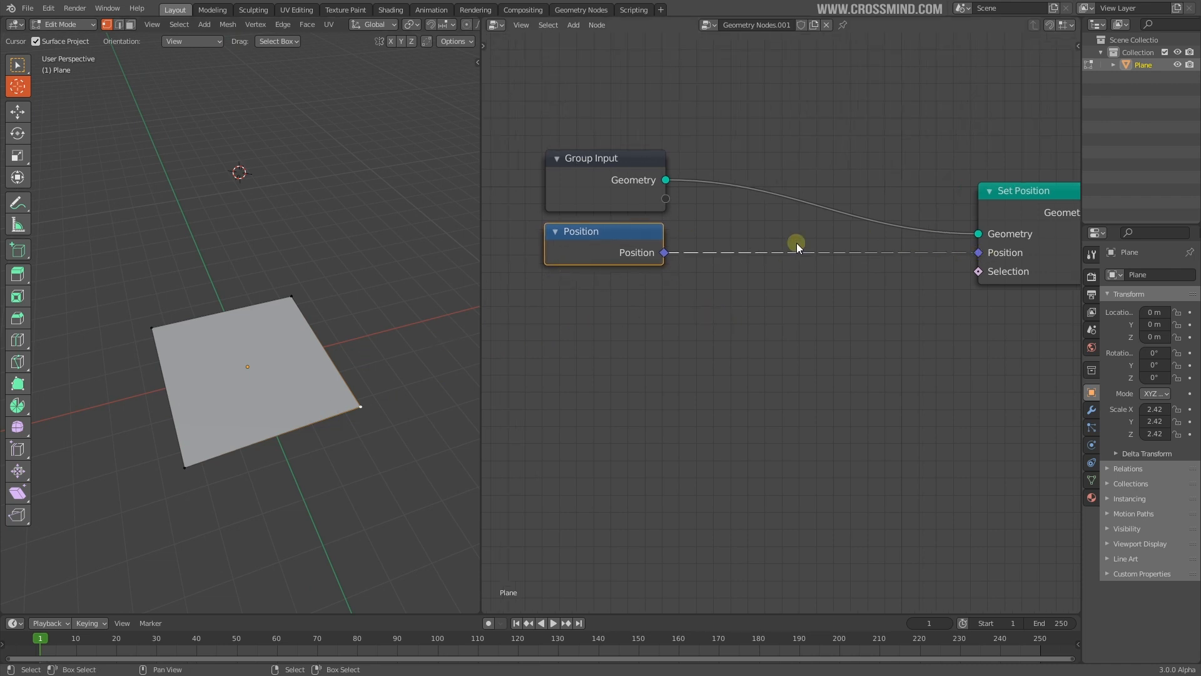
Drag a link from Position toward Set Position, then cut the stray dashed link
{"action": "left_click_drag", "start_coordinate": [681, 253], "coordinate": [957, 275]}
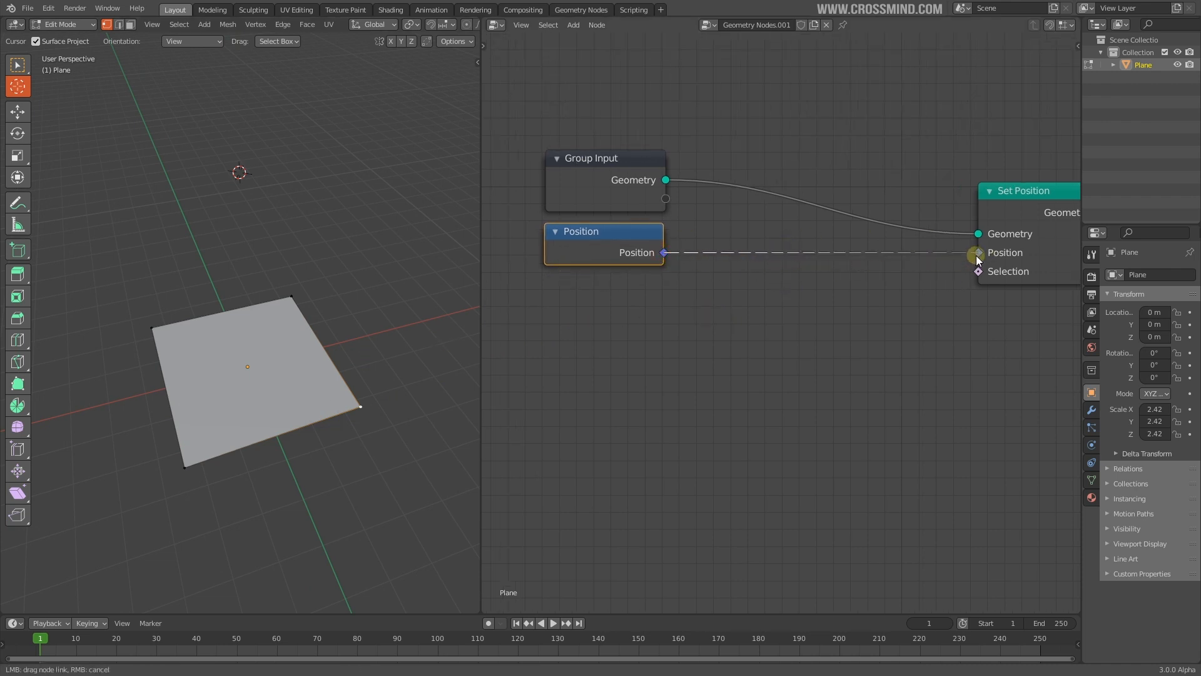
{"action": "middle_click_drag", "start_coordinate": [947, 282], "coordinate": [906, 291]}
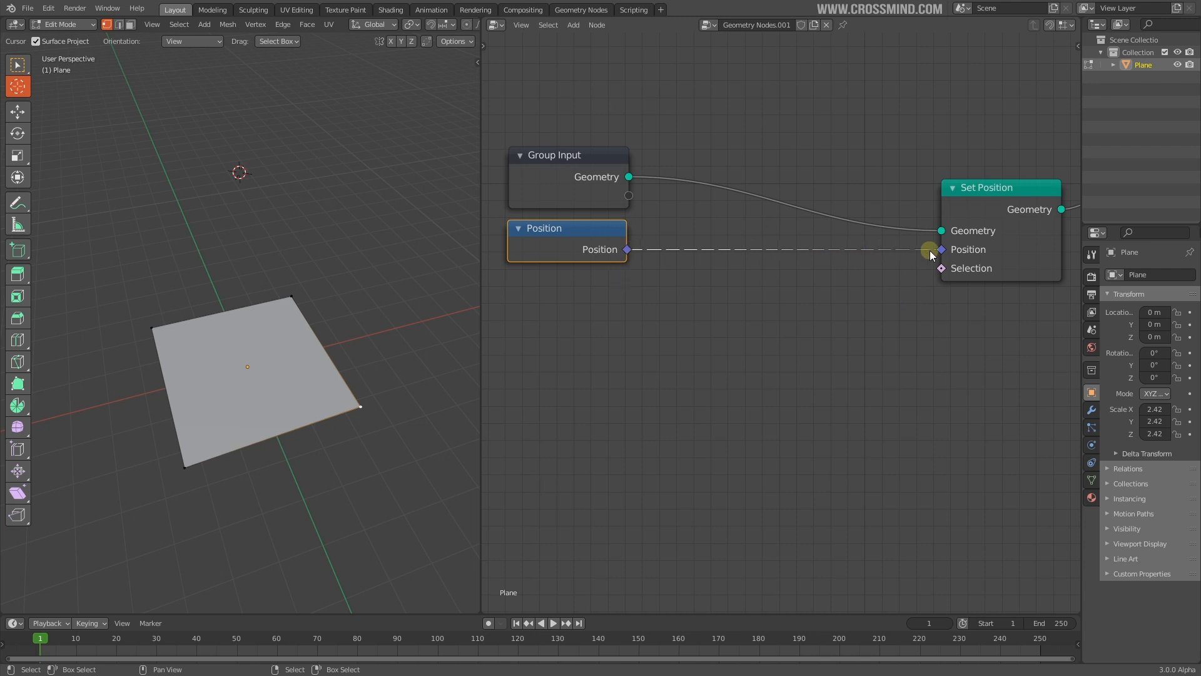
{"action": "middle_click_drag", "start_coordinate": [811, 314], "coordinate": [813, 304]}
{"action": "left_click", "coordinate": [598, 175]}
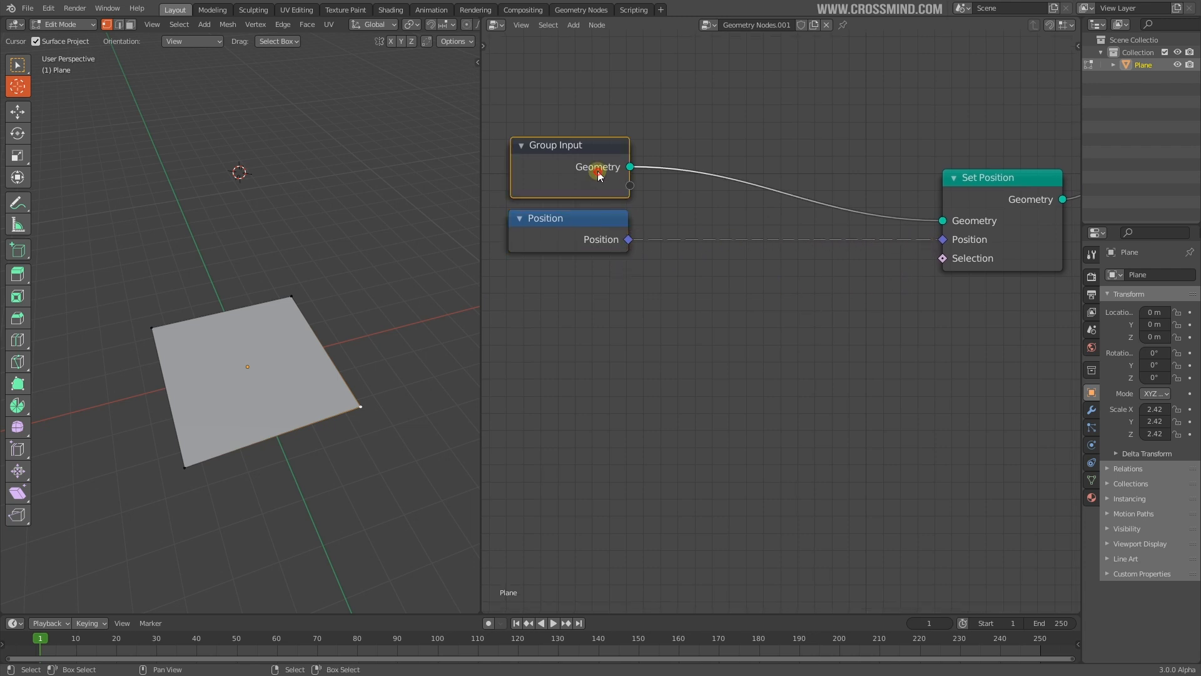
{"action": "right_click_drag", "start_coordinate": [822, 287], "coordinate": [826, 297], "text": "ctrl"}
{"action": "middle_click_drag", "start_coordinate": [908, 290], "coordinate": [741, 338]}
{"action": "scroll", "coordinate": [741, 338], "scroll_direction": "up", "scroll_amount": 6}
{"action": "left_click", "coordinate": [856, 260]}
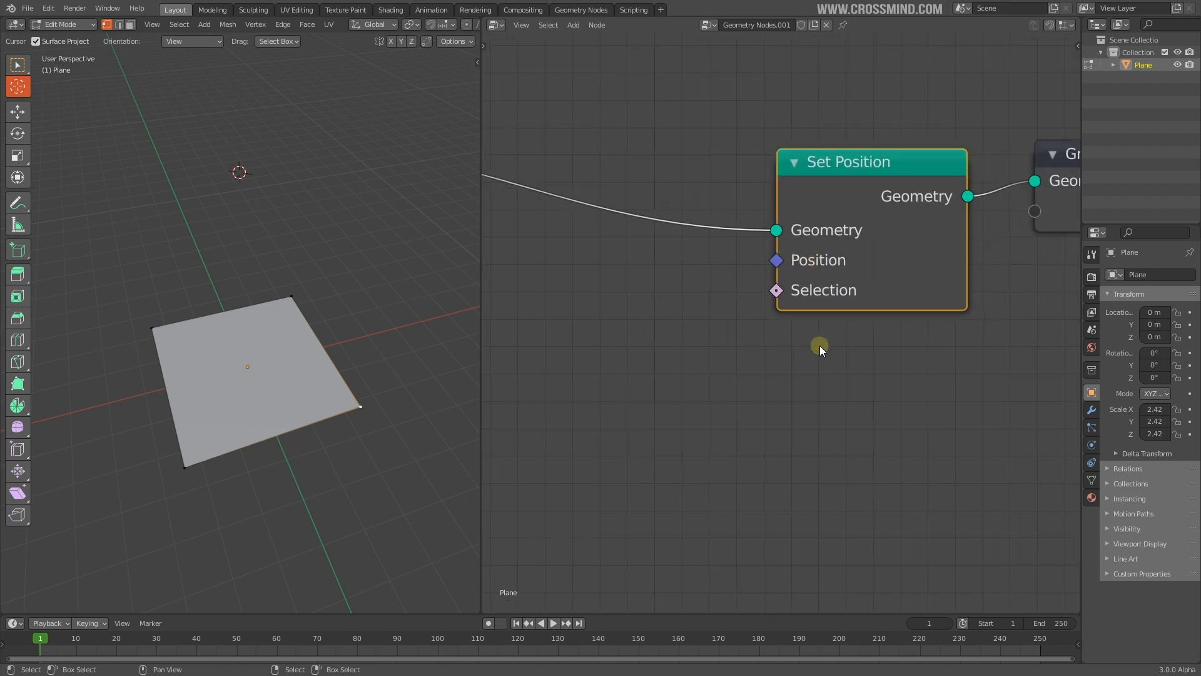
Connect the Position node's output to Set Position's Position input
{"action": "middle_click_drag", "start_coordinate": [808, 300], "coordinate": [967, 304]}
{"action": "scroll", "coordinate": [926, 298], "scroll_direction": "down", "scroll_amount": 7}
{"action": "left_click_drag", "start_coordinate": [620, 275], "coordinate": [798, 308]}
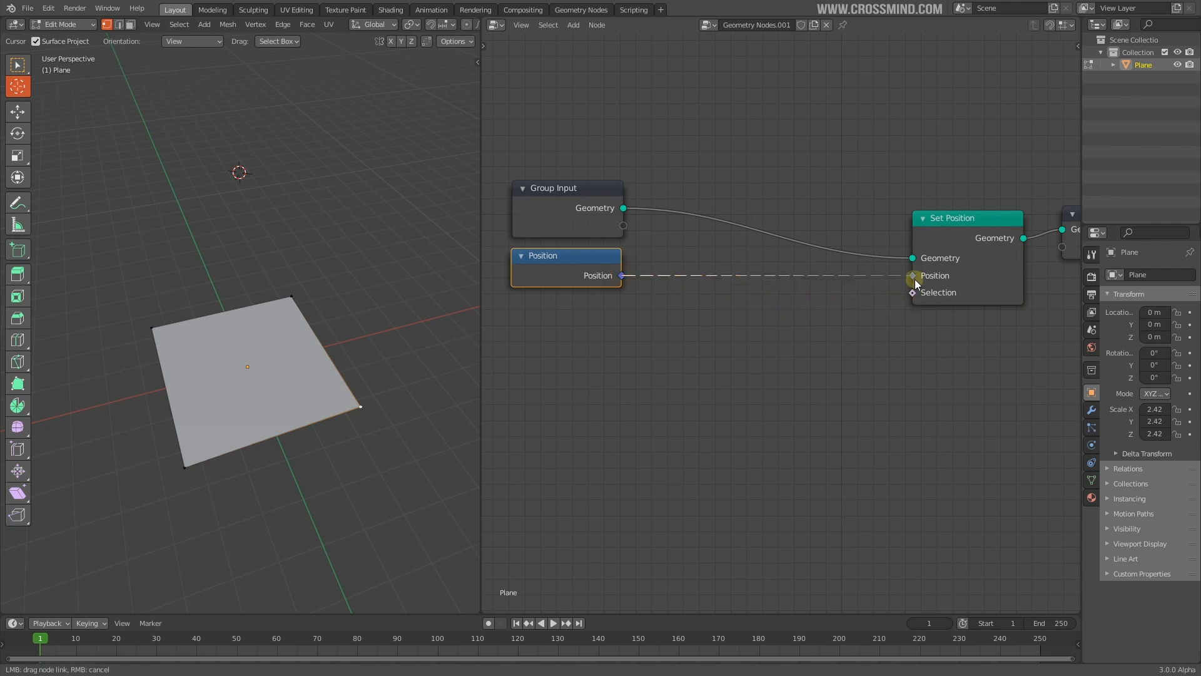
{"action": "left_click_drag", "start_coordinate": [914, 282], "coordinate": [913, 276]}
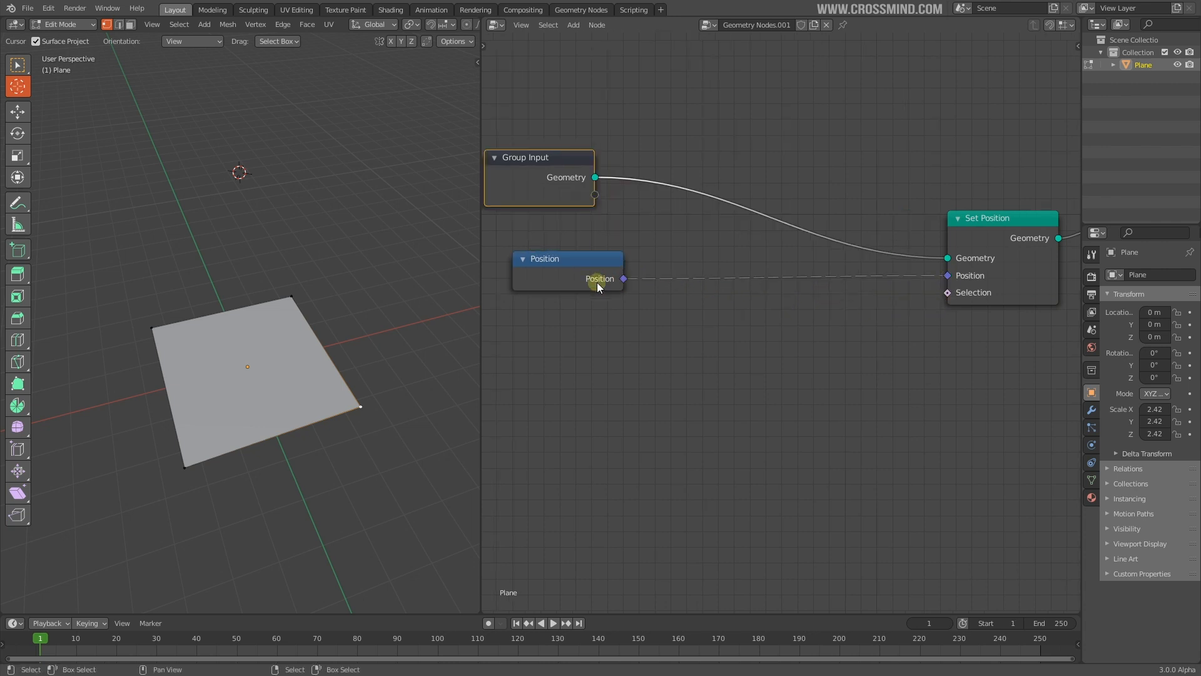
{"action": "left_click_drag", "start_coordinate": [610, 286], "coordinate": [581, 280]}
{"action": "middle_click_drag", "start_coordinate": [588, 282], "coordinate": [613, 287]}
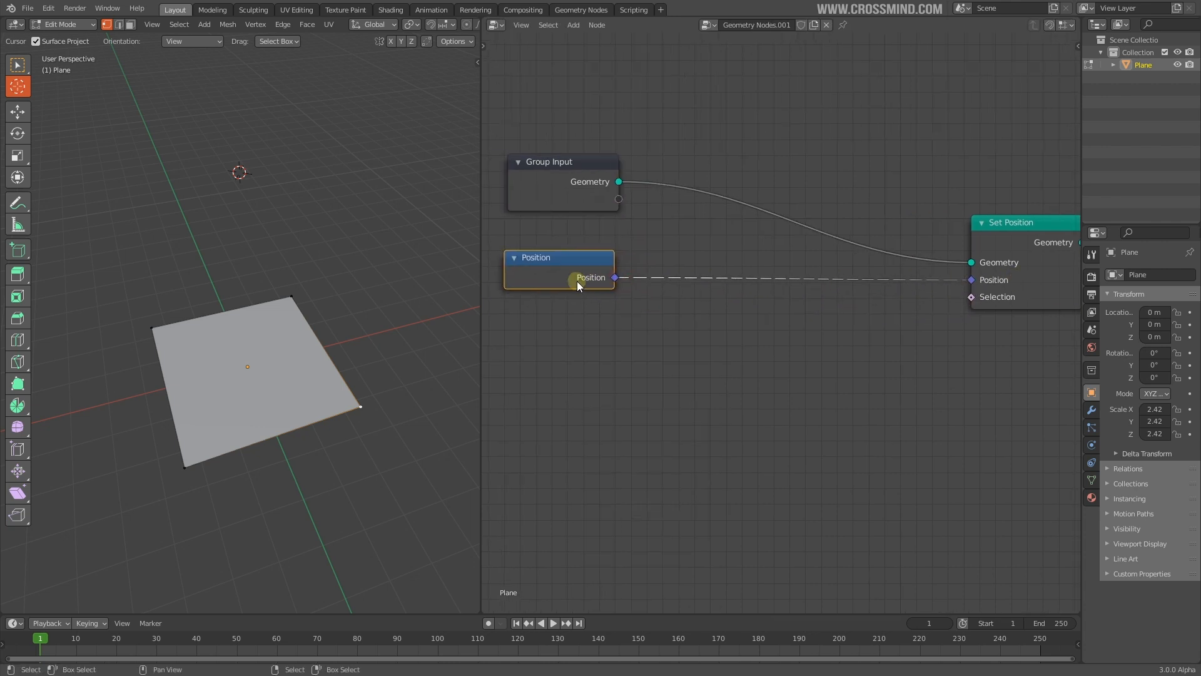
{"action": "scroll", "coordinate": [810, 306], "scroll_direction": "up", "scroll_amount": 2}
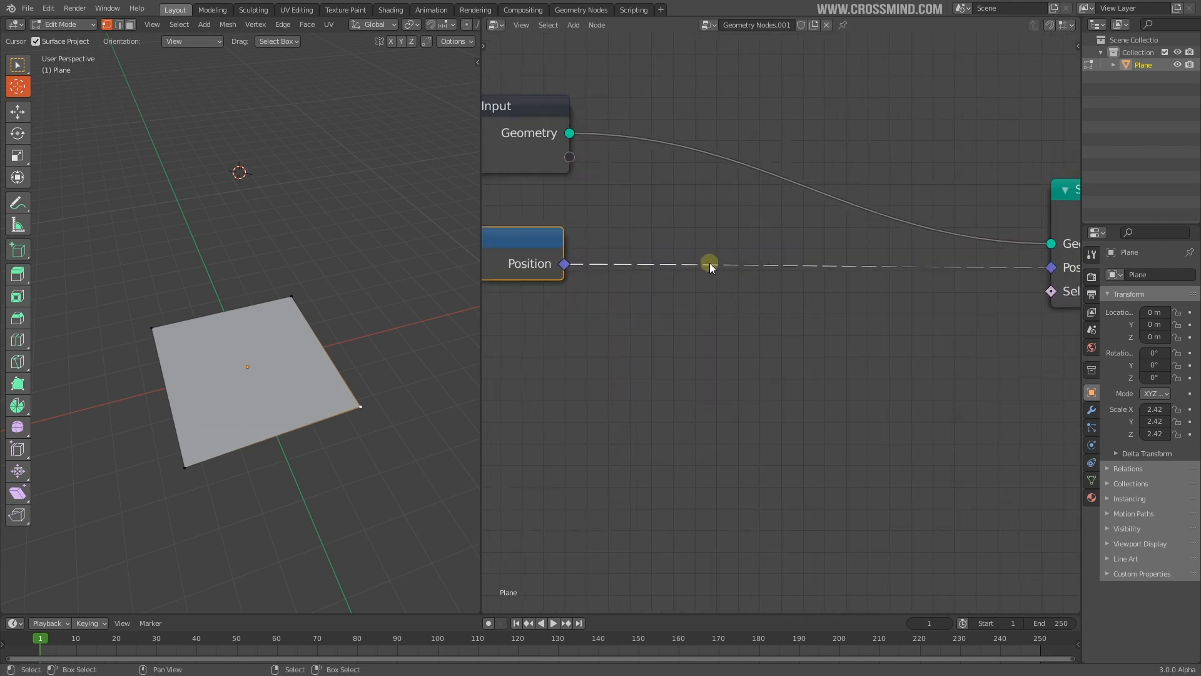
{"action": "scroll", "coordinate": [789, 284], "scroll_direction": "down", "scroll_amount": 3}
{"action": "key", "text": "shift+a"}
Insert a Vector Math Add node onto the Position–Set Position link
{"action": "mouse_move", "coordinate": [678, 376]}
{"action": "mouse_move", "coordinate": [667, 396]}
{"action": "left_click", "coordinate": [785, 437]}
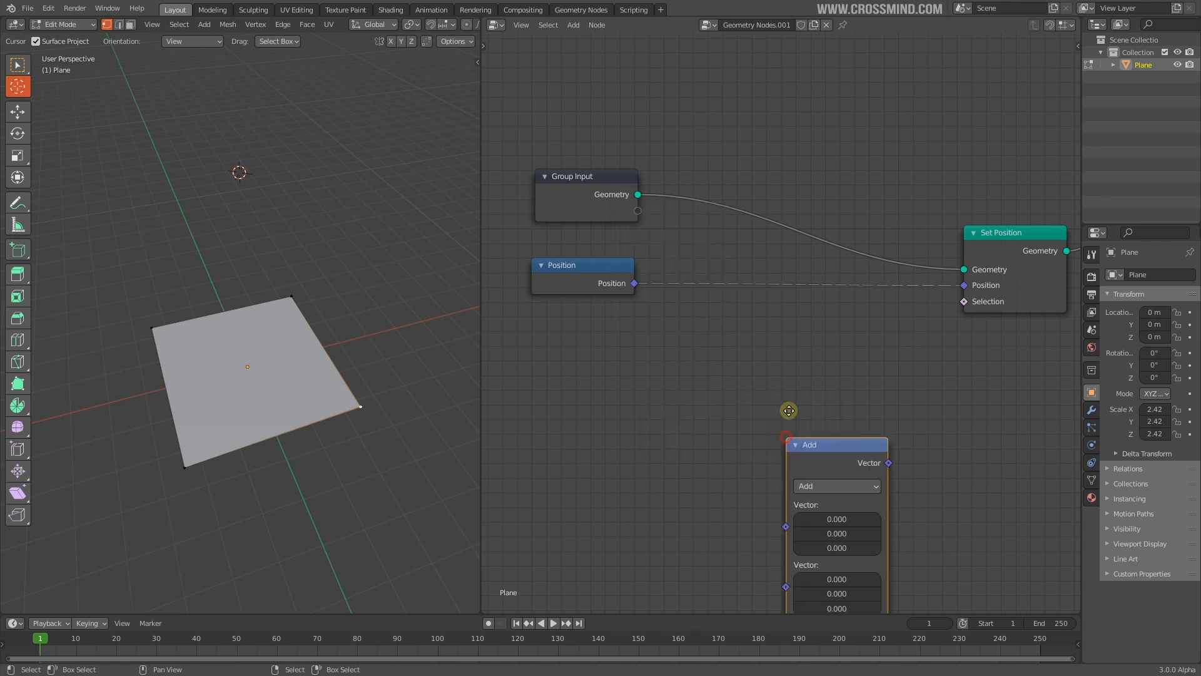
{"action": "left_click", "coordinate": [764, 279]}
Set the Add node's Z offset to 2.780 so the plane lifts upward
{"action": "left_click_drag", "start_coordinate": [810, 405], "coordinate": [835, 405]}
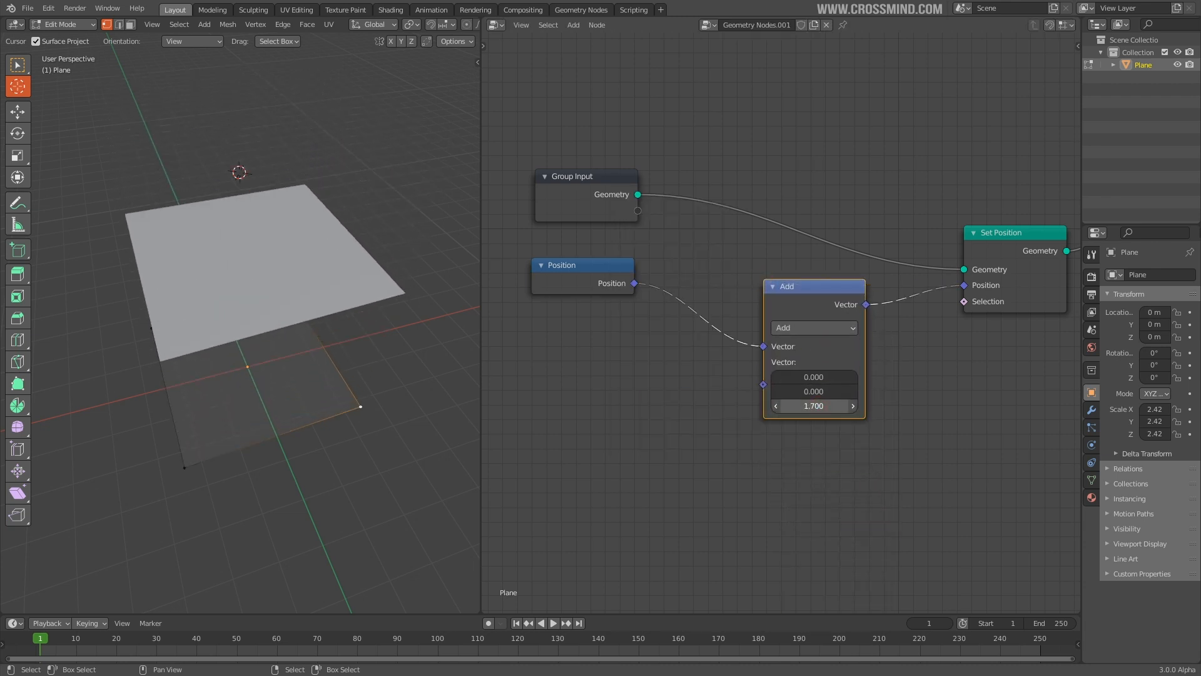
{"action": "key", "text": "Return"}
{"action": "middle_click_drag", "start_coordinate": [350, 363], "coordinate": [328, 304]}
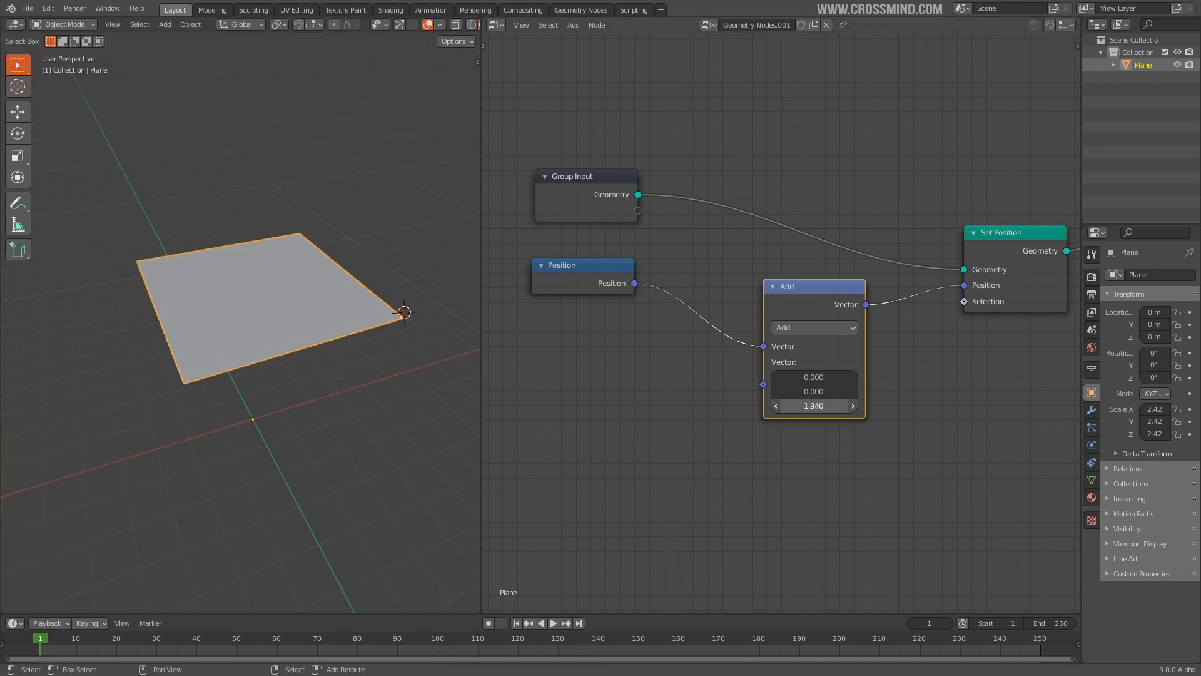
{"action": "left_click_drag", "start_coordinate": [814, 406], "coordinate": [748, 379]}
{"action": "right_click", "coordinate": [789, 377]}
{"action": "right_click", "coordinate": [829, 391]}
{"action": "right_click", "coordinate": [747, 380]}
{"action": "middle_click_drag", "start_coordinate": [326, 325], "coordinate": [308, 324], "text": "shift"}
Move the Position node left and orbit to inspect the raised plane
{"action": "left_click_drag", "start_coordinate": [611, 285], "coordinate": [596, 281]}
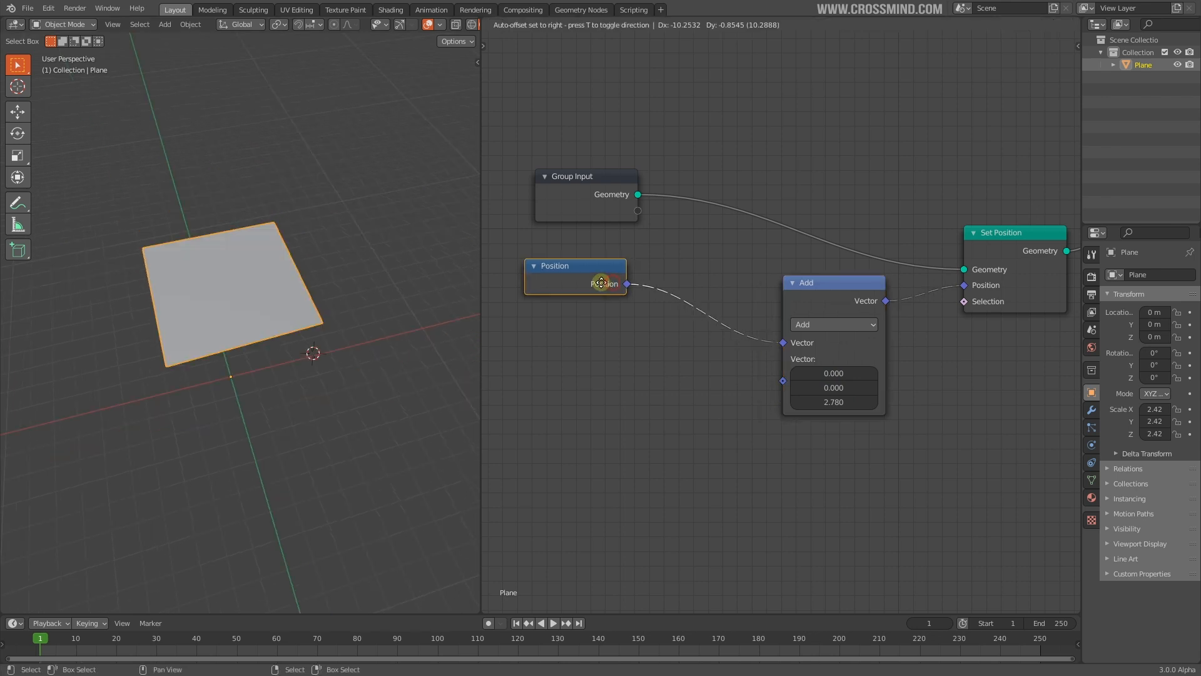
{"action": "middle_click_drag", "start_coordinate": [764, 388], "coordinate": [788, 383]}
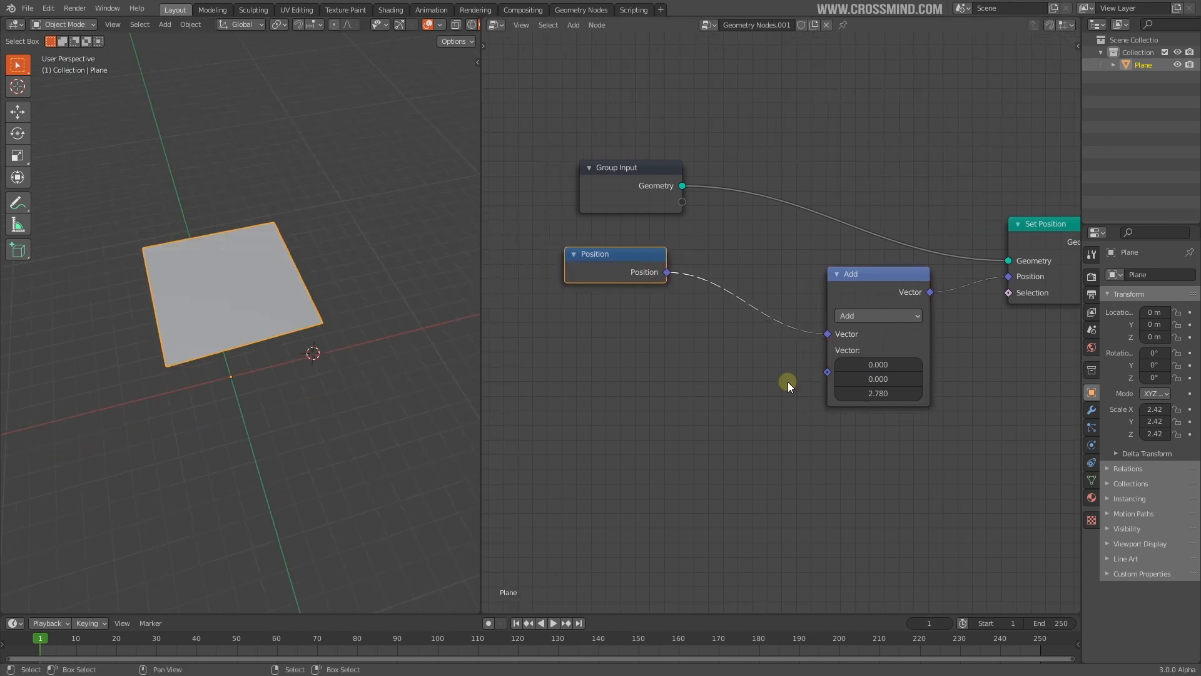
{"action": "middle_click_drag", "start_coordinate": [788, 384], "coordinate": [814, 377]}
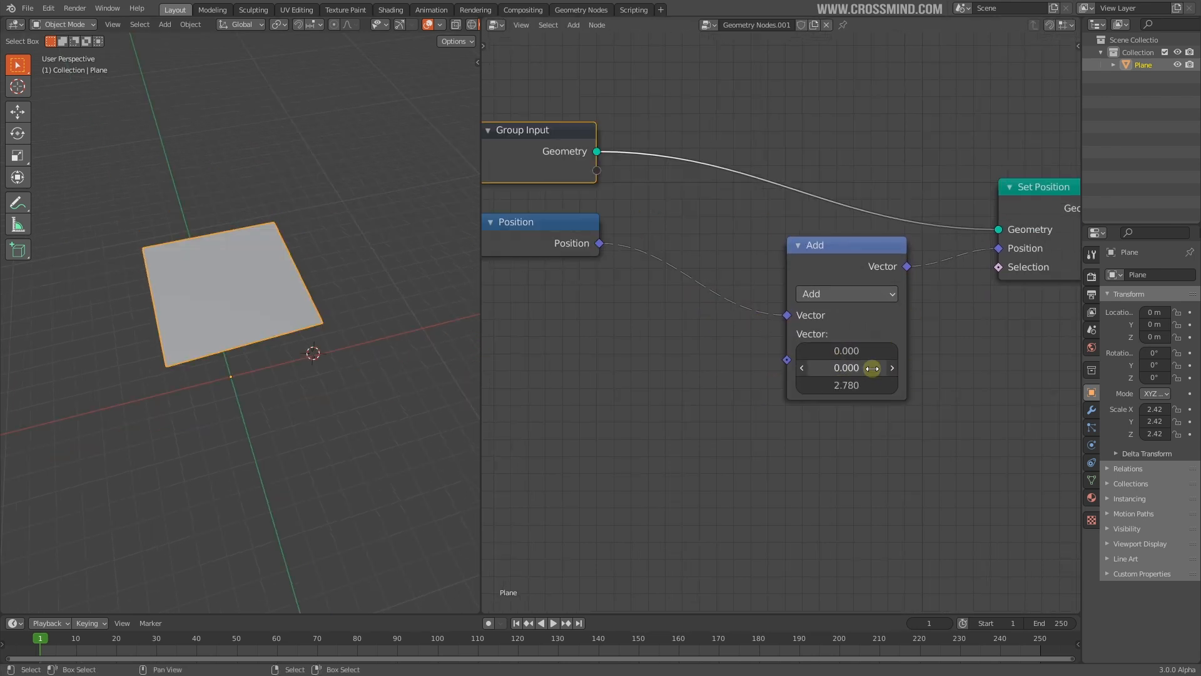
{"action": "middle_click_drag", "start_coordinate": [331, 320], "coordinate": [122, 227]}
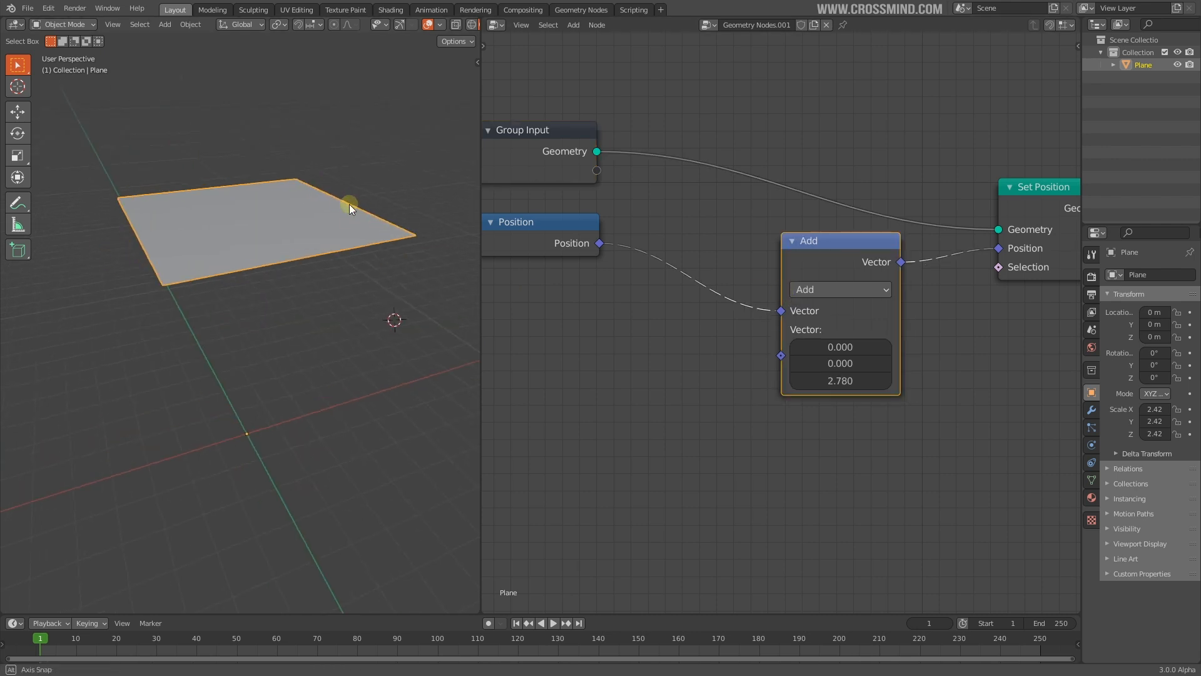
{"action": "middle_click_drag", "start_coordinate": [376, 275], "coordinate": [395, 246]}
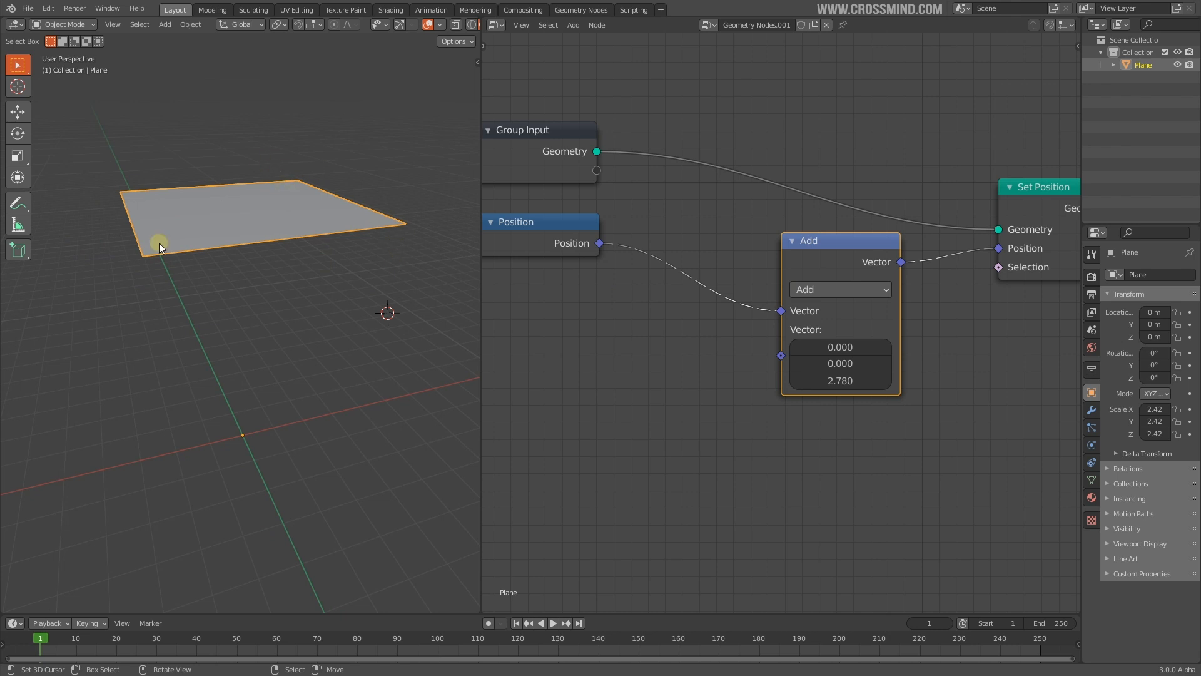
{"action": "scroll", "coordinate": [686, 326], "scroll_direction": "down", "scroll_amount": 4}
Place Group Output beside Set Position and shift the Position node further left
{"action": "middle_click_drag", "start_coordinate": [1020, 229], "coordinate": [933, 237]}
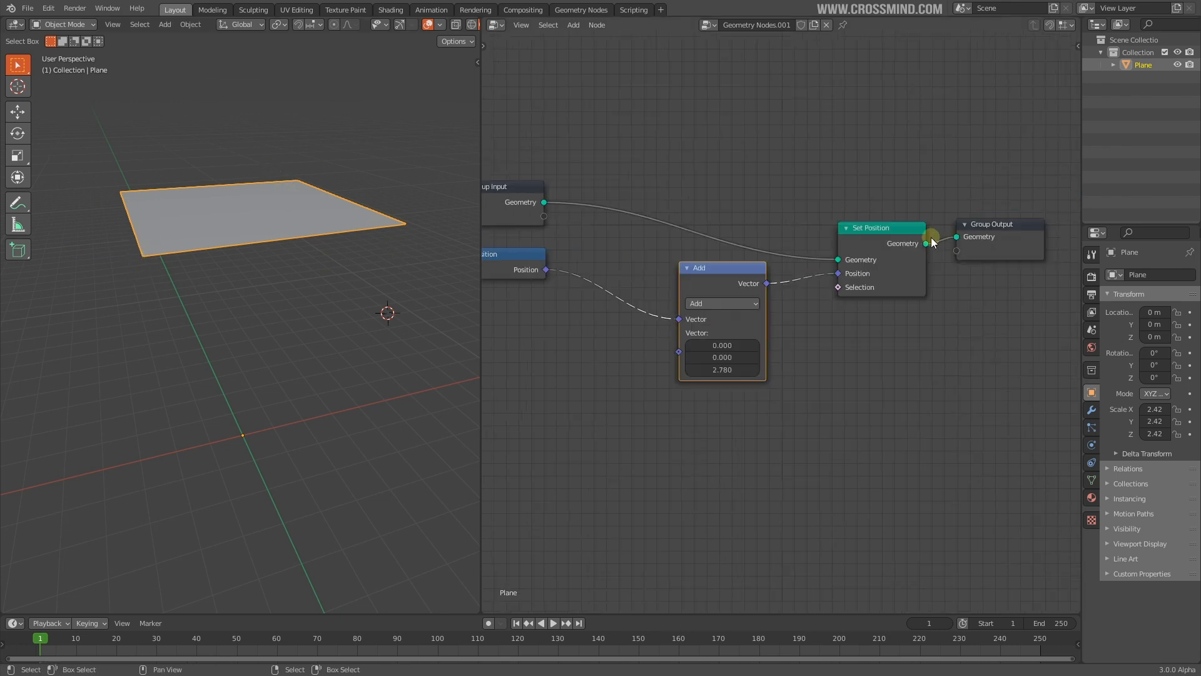
{"action": "left_click_drag", "start_coordinate": [920, 241], "coordinate": [923, 204]}
{"action": "left_click_drag", "start_coordinate": [999, 246], "coordinate": [1005, 200]}
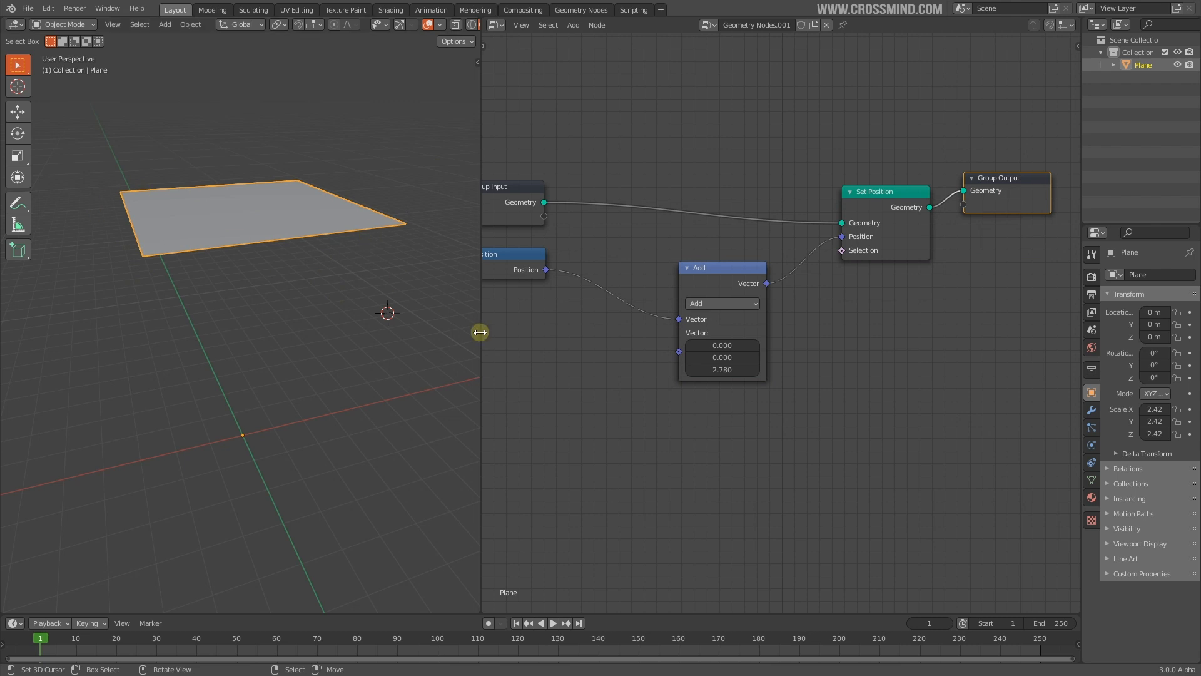
{"action": "middle_click_drag", "start_coordinate": [490, 329], "coordinate": [509, 329]}
{"action": "left_click_drag", "start_coordinate": [481, 329], "coordinate": [421, 330]}
{"action": "middle_click_drag", "start_coordinate": [836, 336], "coordinate": [868, 337]}
{"action": "scroll", "coordinate": [721, 324], "scroll_direction": "up", "scroll_amount": 2}
{"action": "middle_click_drag", "start_coordinate": [716, 327], "coordinate": [762, 328]}
{"action": "left_click_drag", "start_coordinate": [557, 252], "coordinate": [585, 260]}
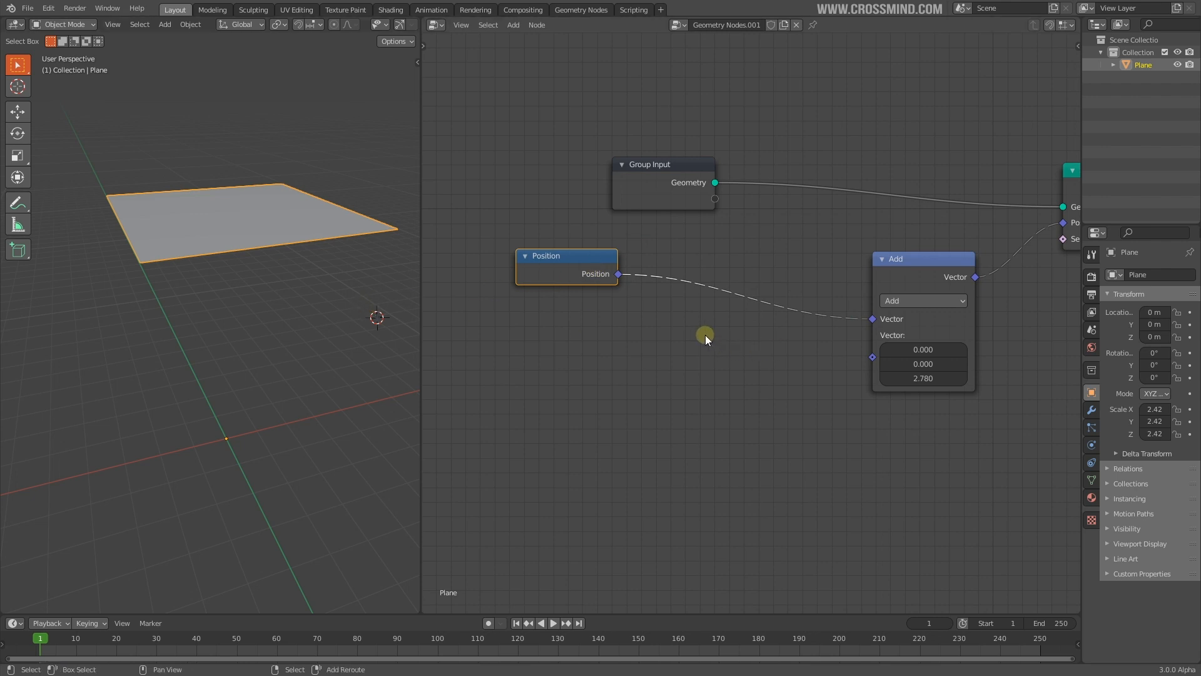
Add a Noise Texture node and drop it below the Position node
{"action": "key", "text": "shift+a"}
{"action": "mouse_move", "coordinate": [704, 335]}
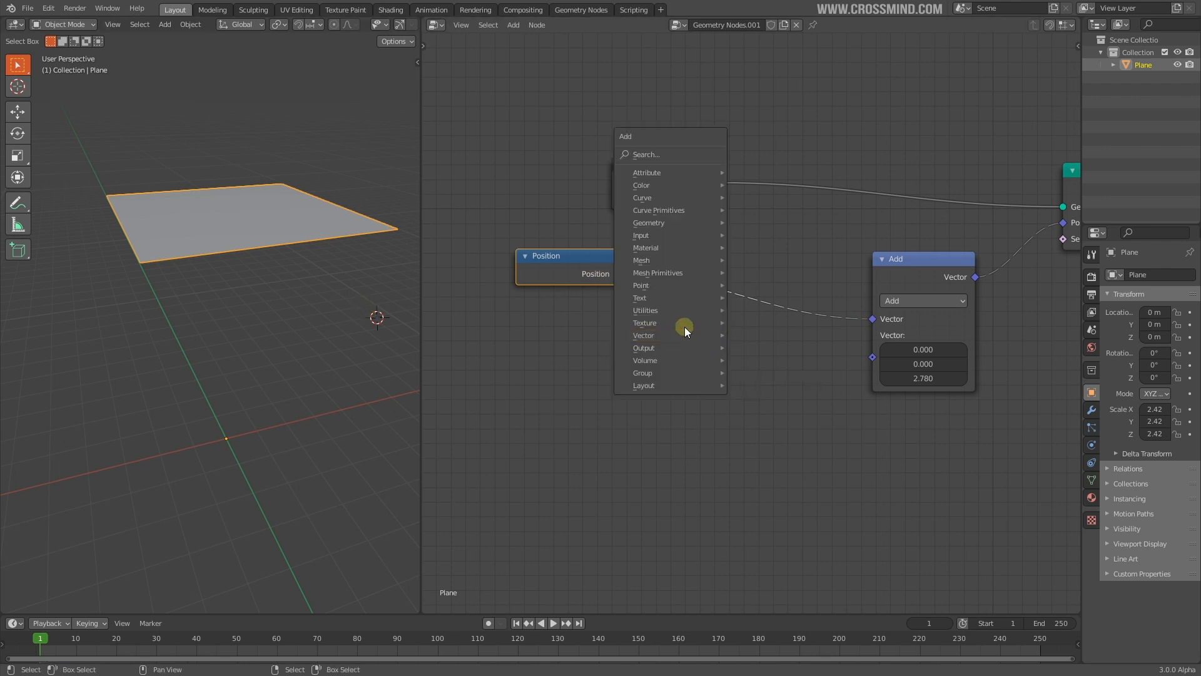
{"action": "left_click", "coordinate": [755, 323]}
{"action": "left_click", "coordinate": [523, 348]}
{"action": "key", "text": "shift+a"}
{"action": "mouse_move", "coordinate": [768, 350]}
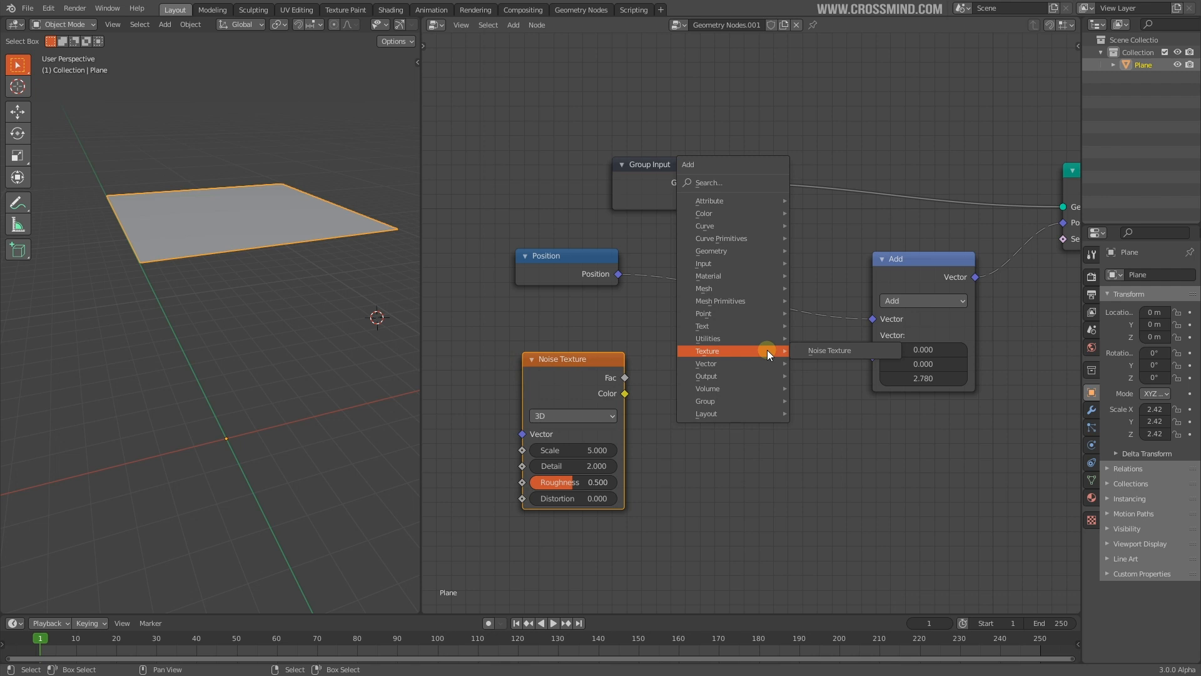
{"action": "left_click", "coordinate": [830, 350]}
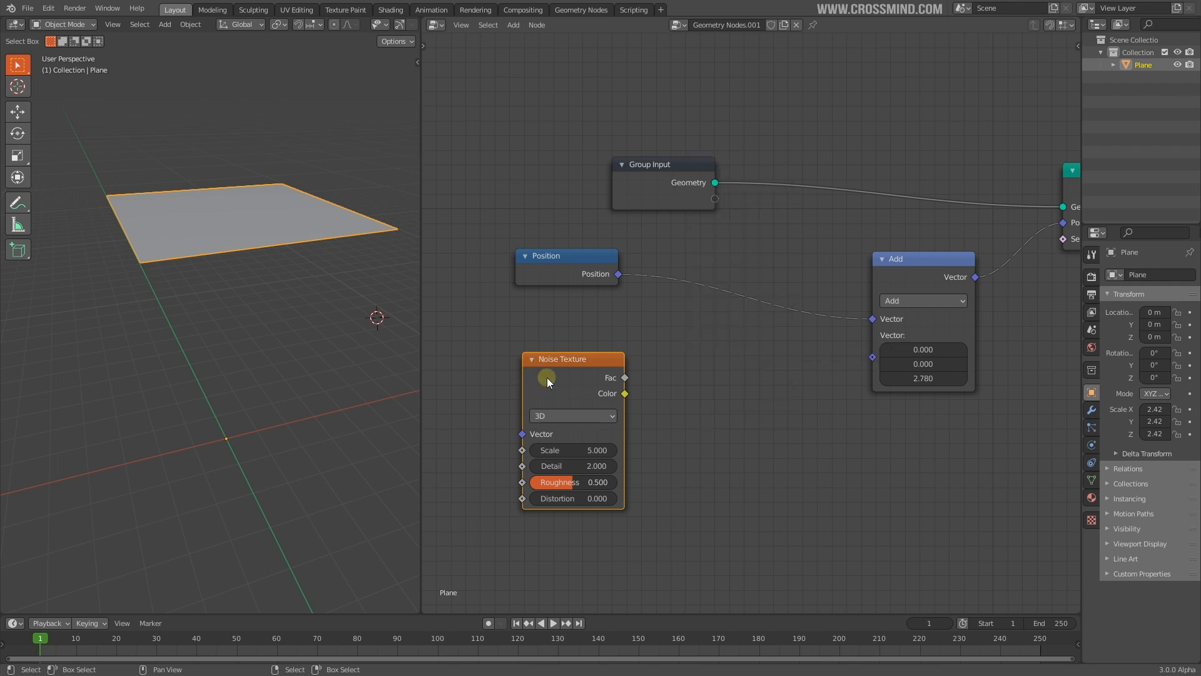
{"action": "left_click", "coordinate": [589, 393]}
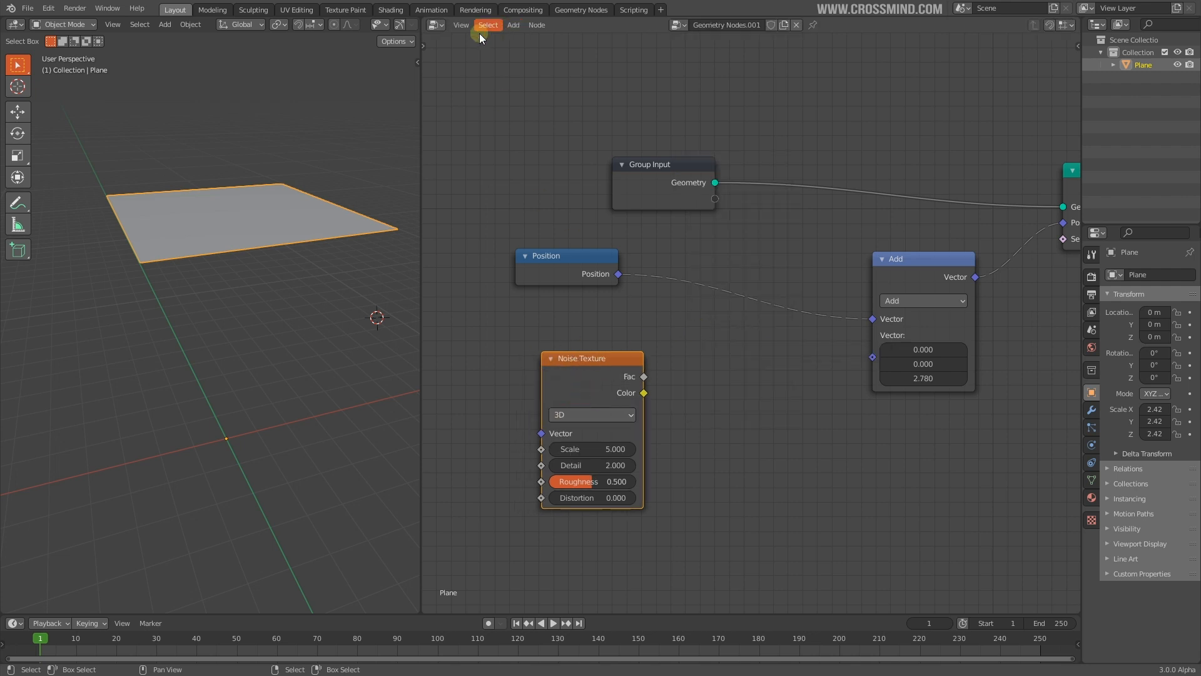
Move the Noise Texture right and drag its Fac output toward the Add node
{"action": "scroll", "coordinate": [688, 412], "scroll_direction": "up", "scroll_amount": 2}
{"action": "left_click_drag", "start_coordinate": [550, 349], "coordinate": [610, 350]}
{"action": "left_click_drag", "start_coordinate": [771, 369], "coordinate": [822, 330]}
{"action": "scroll", "coordinate": [691, 399], "scroll_direction": "up", "scroll_amount": 3}
{"action": "left_click_drag", "start_coordinate": [757, 303], "coordinate": [757, 303]}
{"action": "scroll", "coordinate": [757, 303], "scroll_direction": "down", "scroll_amount": 2}
{"action": "left_click_drag", "start_coordinate": [704, 351], "coordinate": [911, 327]}
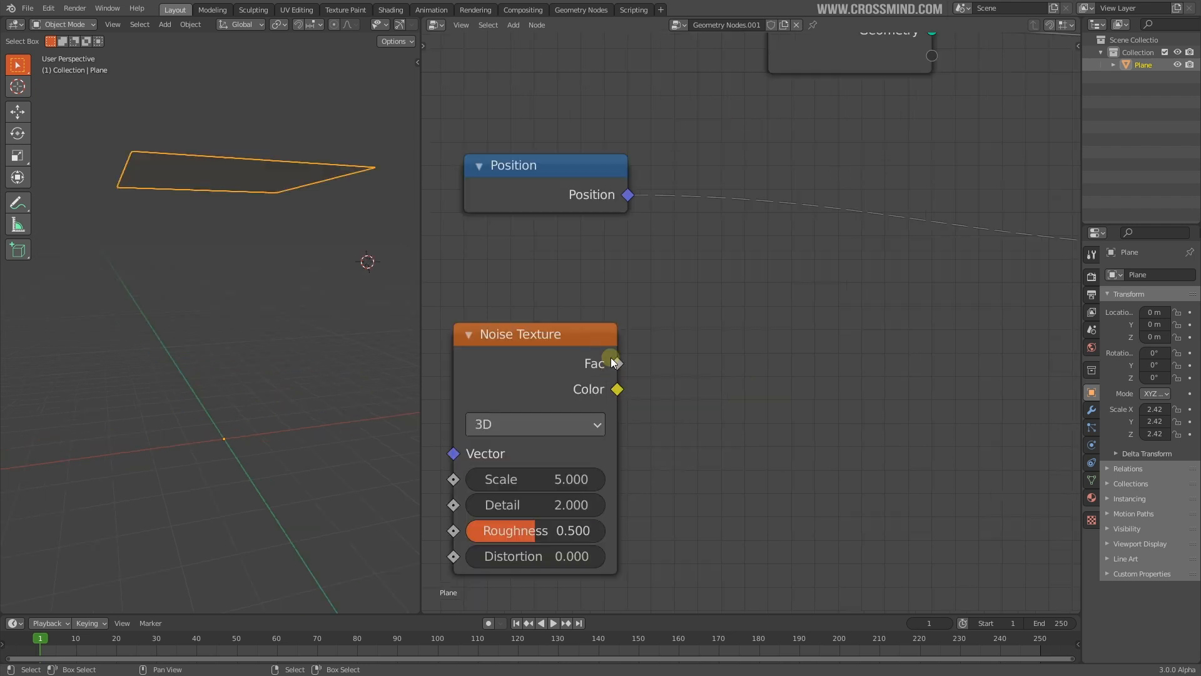
{"action": "scroll", "coordinate": [617, 365], "scroll_direction": "down", "scroll_amount": 6}
{"action": "middle_click_drag", "start_coordinate": [845, 349], "coordinate": [682, 348]}
{"action": "scroll", "coordinate": [876, 325], "scroll_direction": "up", "scroll_amount": 2}
{"action": "scroll", "coordinate": [808, 333], "scroll_direction": "down", "scroll_amount": 1}
{"action": "key", "text": "shift+a"}
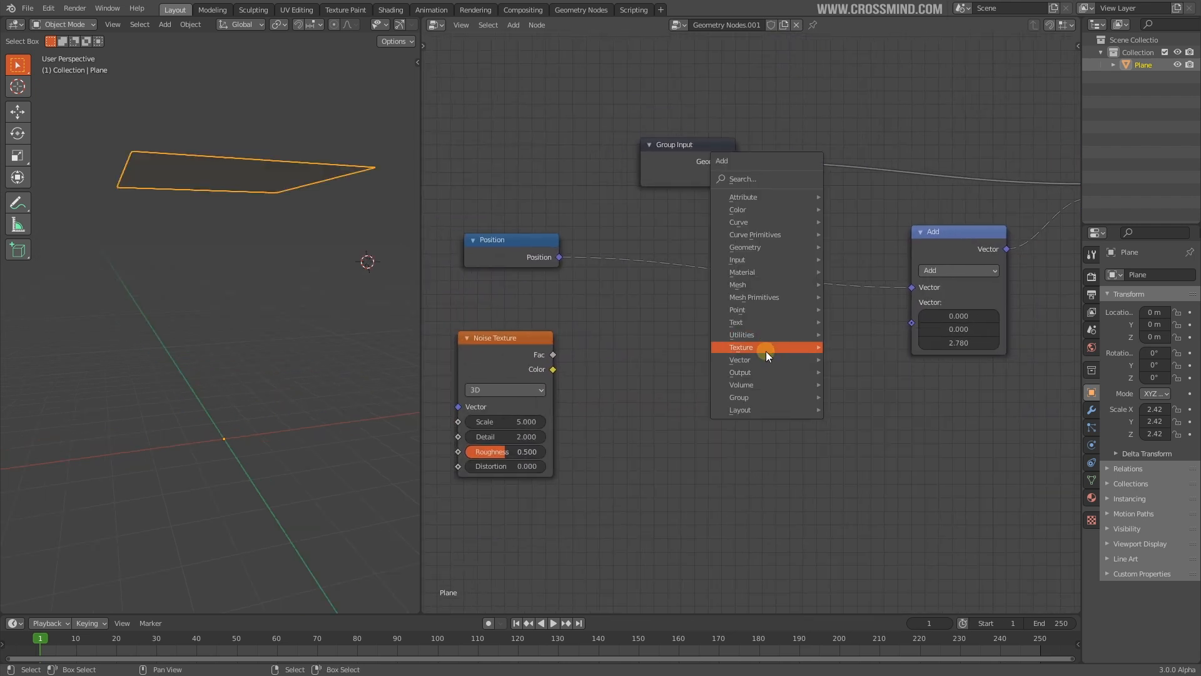
Add a Combine XYZ node feeding Add's second vector, with the noise Fac driving its Z
{"action": "mouse_move", "coordinate": [764, 356]}
{"action": "left_click", "coordinate": [861, 362]}
{"action": "left_click", "coordinate": [765, 327]}
{"action": "left_click_drag", "start_coordinate": [852, 350], "coordinate": [911, 323]}
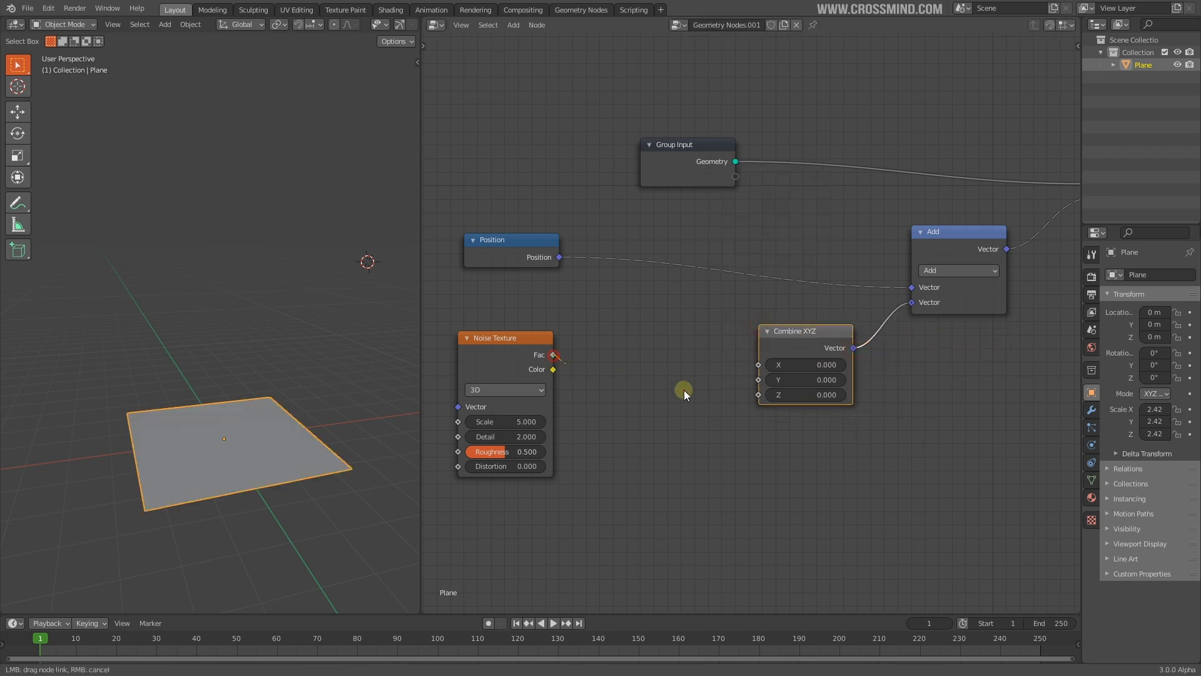
{"action": "left_click_drag", "start_coordinate": [755, 397], "coordinate": [756, 397]}
{"action": "middle_click_drag", "start_coordinate": [742, 431], "coordinate": [817, 370]}
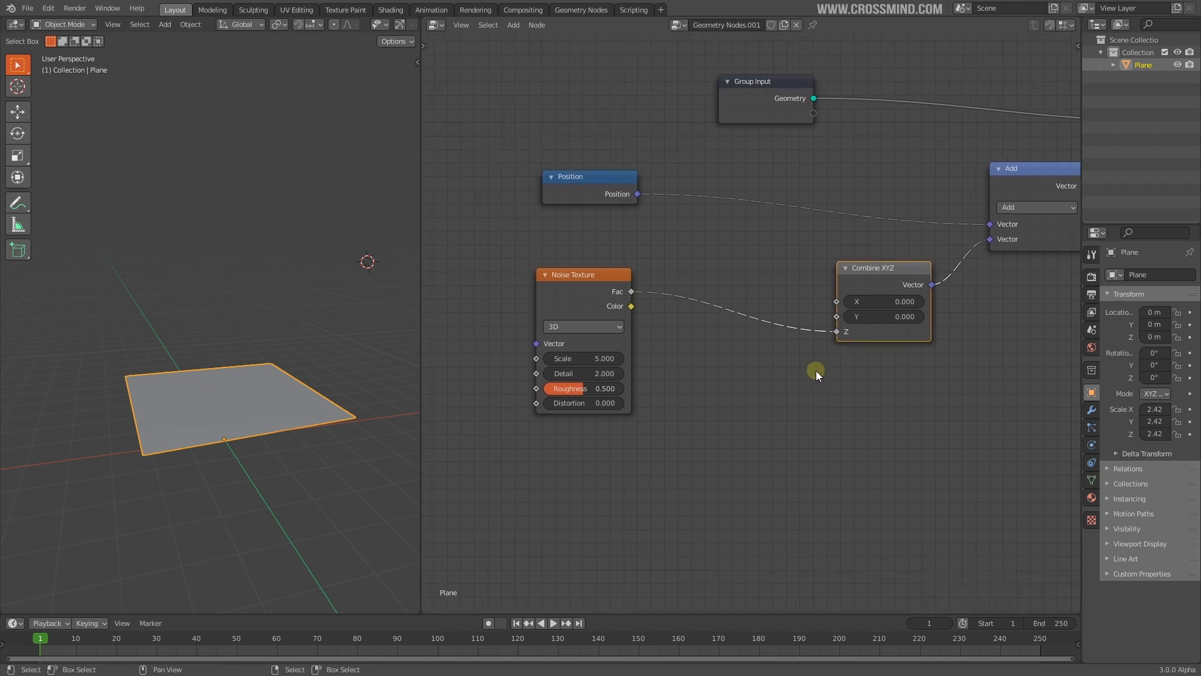
{"action": "scroll", "coordinate": [719, 368], "scroll_direction": "up", "scroll_amount": 1}
Switch the Noise Texture to 4D and adjust its W value, ending near 1.29
{"action": "left_click", "coordinate": [567, 327]}
{"action": "left_click", "coordinate": [549, 392]}
{"action": "left_click_drag", "start_coordinate": [568, 302], "coordinate": [631, 319]}
{"action": "left_click_drag", "start_coordinate": [646, 376], "coordinate": [704, 375]}
{"action": "middle_click_drag", "start_coordinate": [282, 456], "coordinate": [268, 415]}
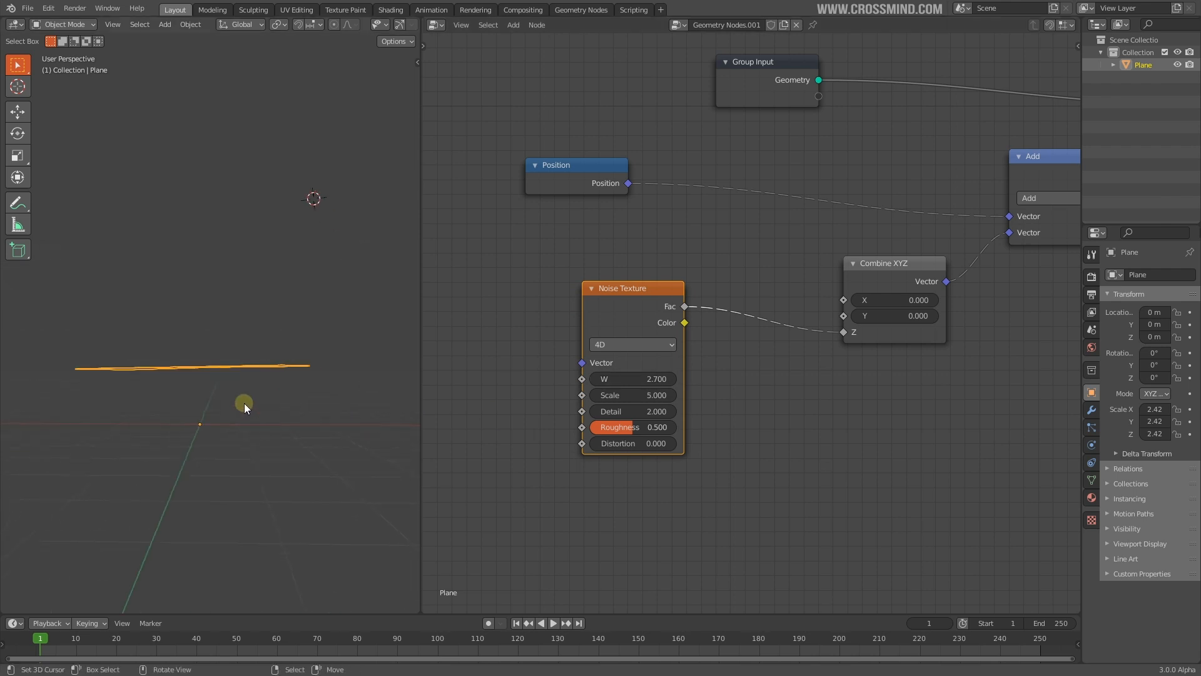
{"action": "left_click_drag", "start_coordinate": [619, 378], "coordinate": [576, 378]}
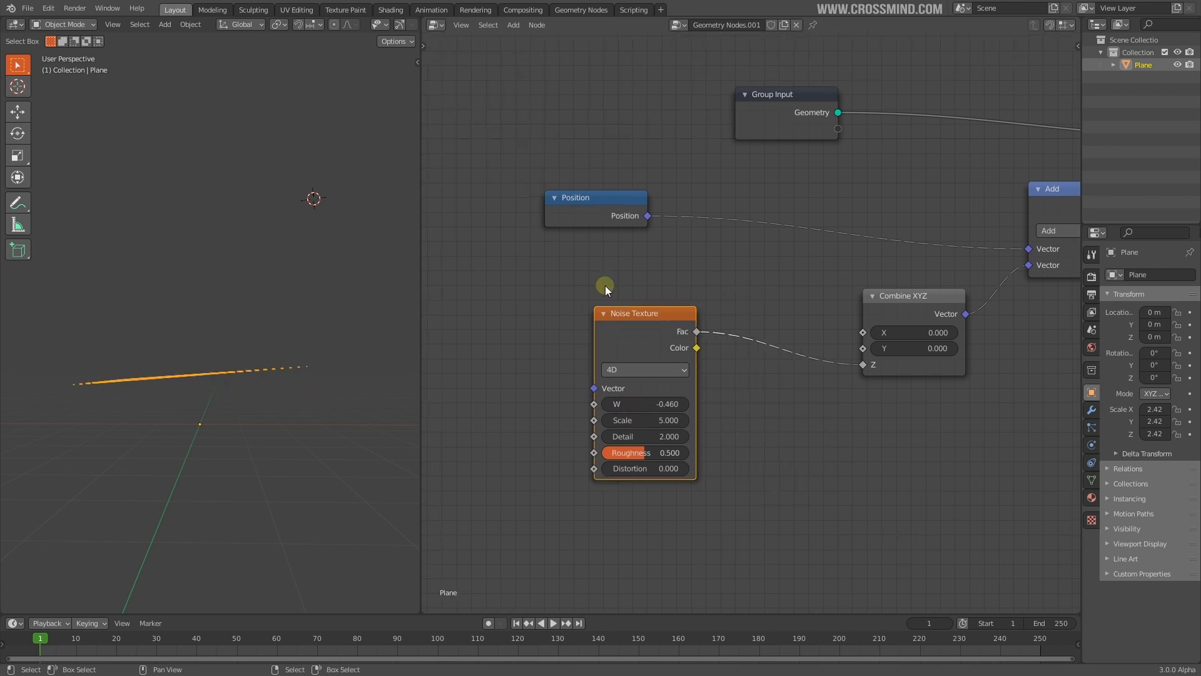
{"action": "middle_click_drag", "start_coordinate": [216, 421], "coordinate": [294, 450]}
{"action": "left_click_drag", "start_coordinate": [654, 404], "coordinate": [792, 403]}
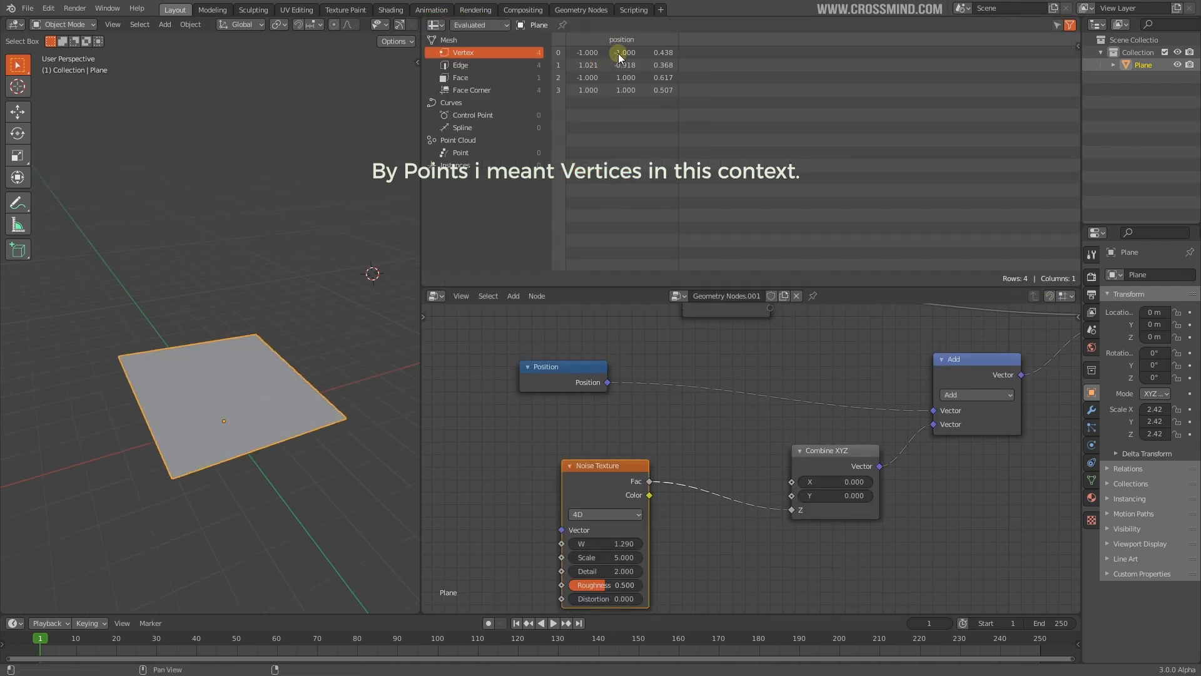
Set the Noise Texture W to 1.270 and view the plane's vertex positions in a Spreadsheet
{"action": "left_click_drag", "start_coordinate": [612, 543], "coordinate": [610, 543]}
{"action": "scroll", "coordinate": [670, 423], "scroll_direction": "down", "scroll_amount": 4}
{"action": "left_click_drag", "start_coordinate": [809, 287], "coordinate": [801, 148]}
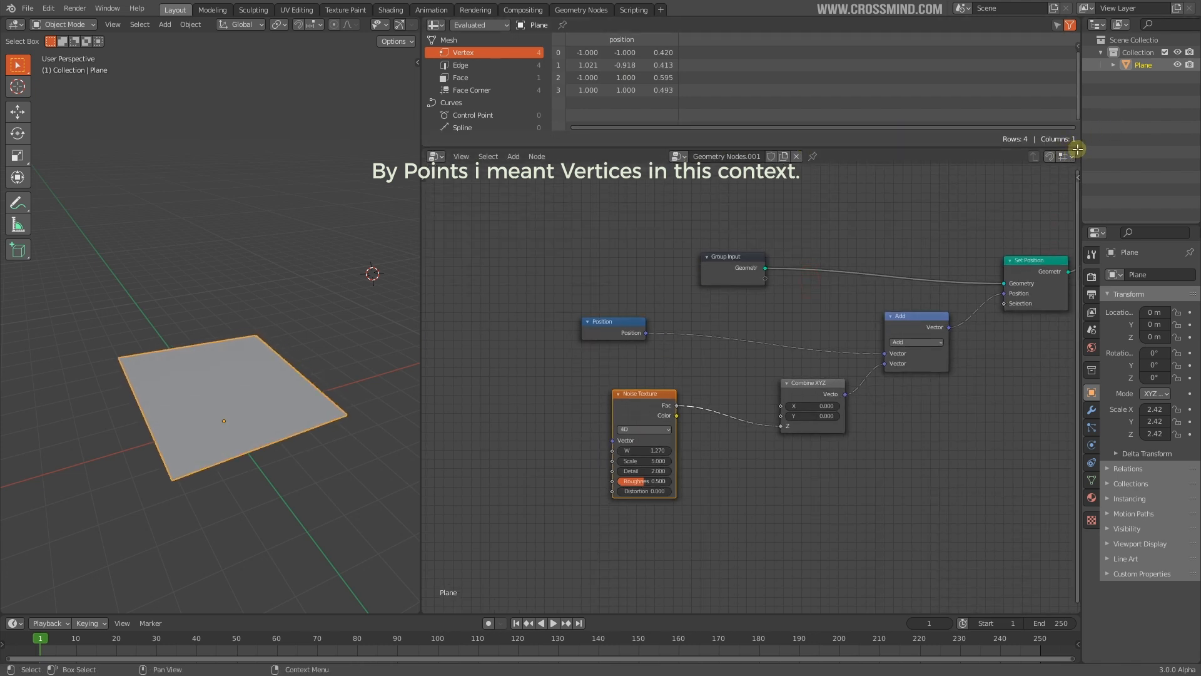
Merge the Spreadsheet back into the node editor and cut the Group Input link to Set Position
{"action": "left_click_drag", "start_coordinate": [1077, 150], "coordinate": [1074, 119]}
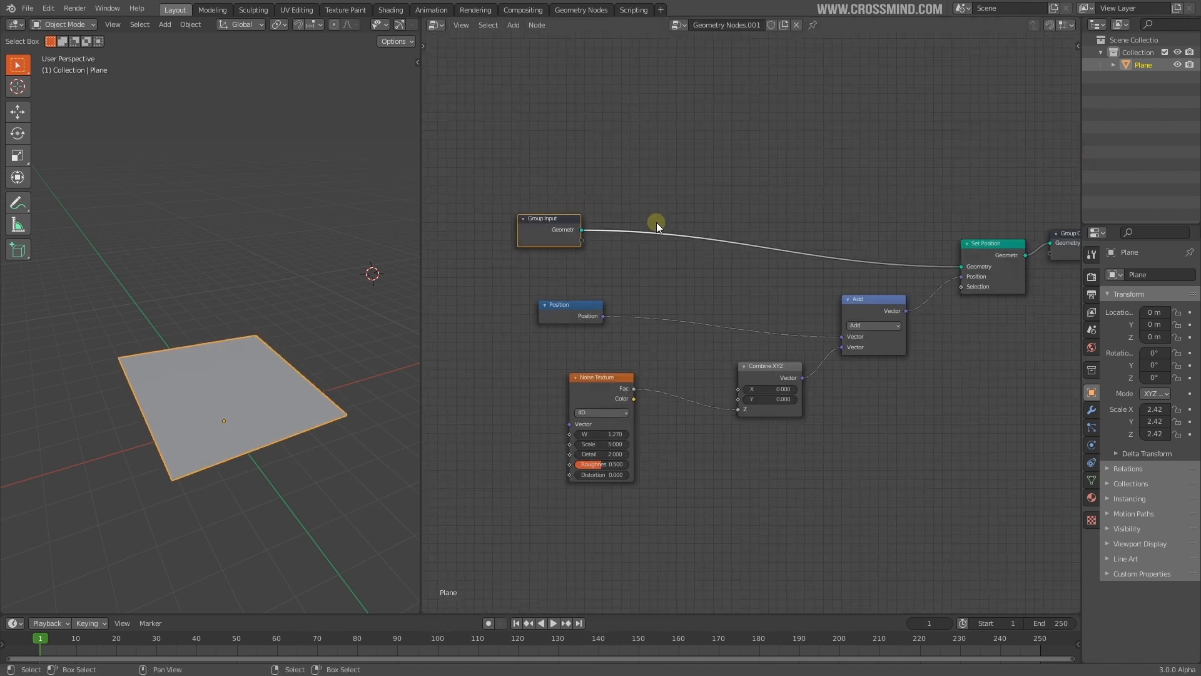
{"action": "right_click_drag", "start_coordinate": [607, 210], "coordinate": [605, 231], "text": "ctrl"}
{"action": "key", "text": "shift+a"}
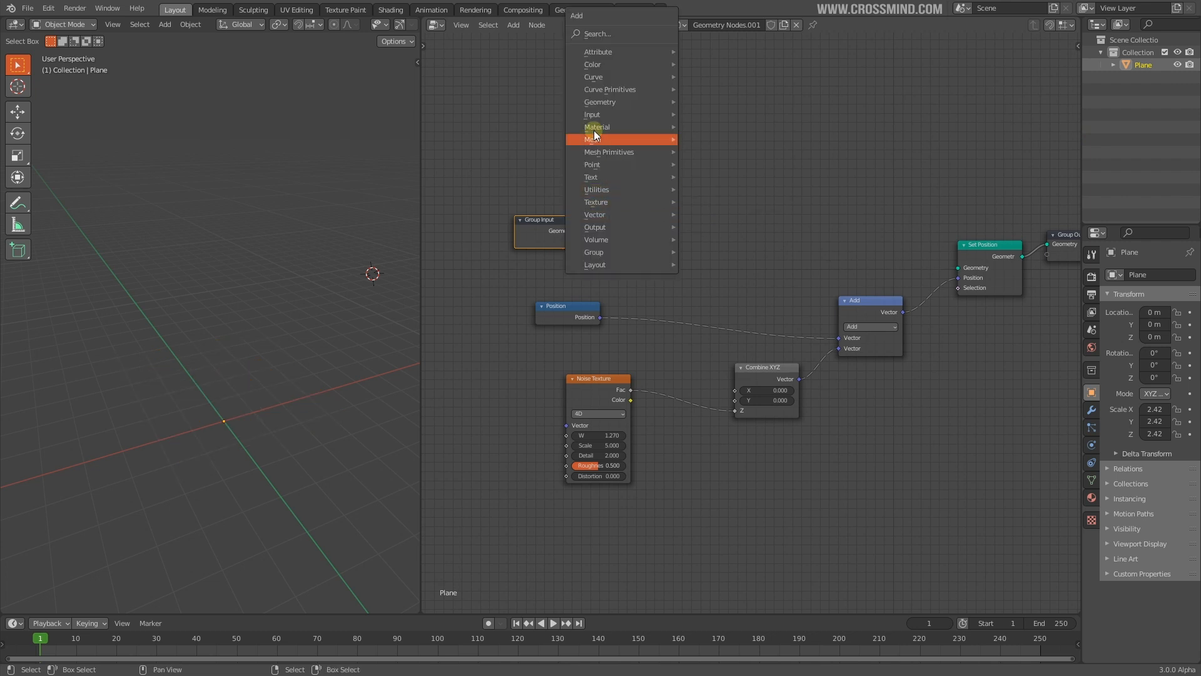
Add a Grid node wired into Set Position with 50×50 vertices
{"action": "left_click", "coordinate": [607, 28]}
{"action": "type", "text": "gr"}
{"action": "left_click", "coordinate": [635, 51]}
{"action": "left_click_drag", "start_coordinate": [609, 132], "coordinate": [958, 268]}
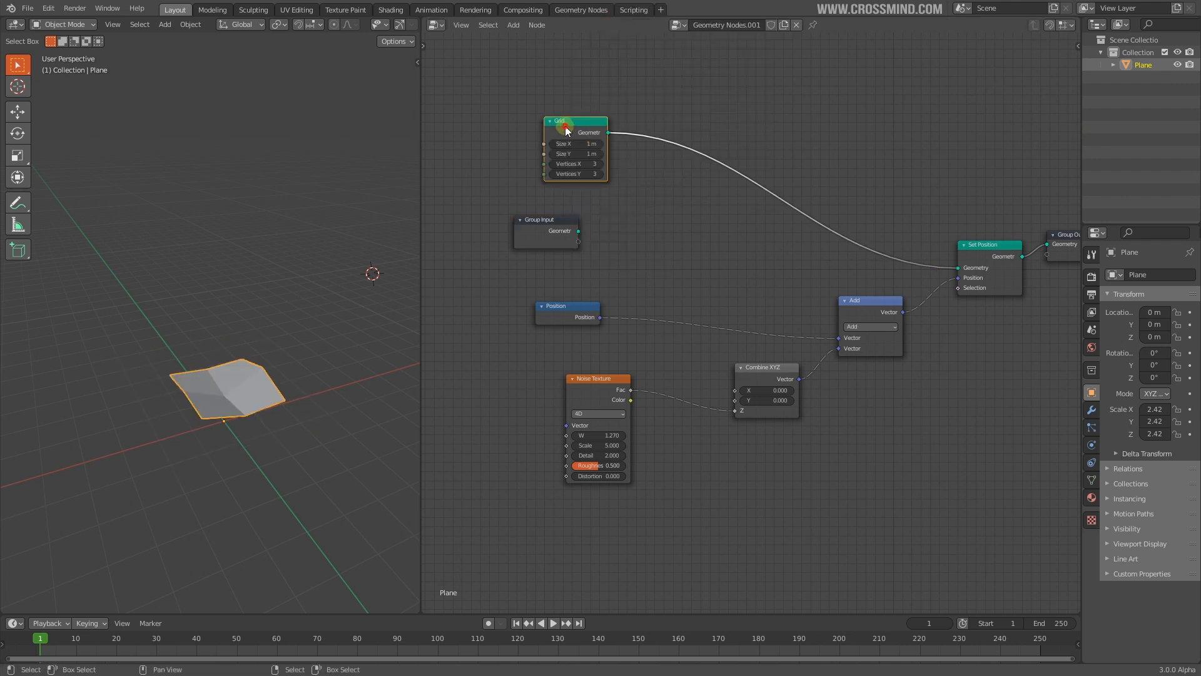
{"action": "left_click_drag", "start_coordinate": [566, 130], "coordinate": [538, 133]}
{"action": "left_click_drag", "start_coordinate": [538, 134], "coordinate": [539, 139]}
{"action": "scroll", "coordinate": [558, 178], "scroll_direction": "up", "scroll_amount": 6}
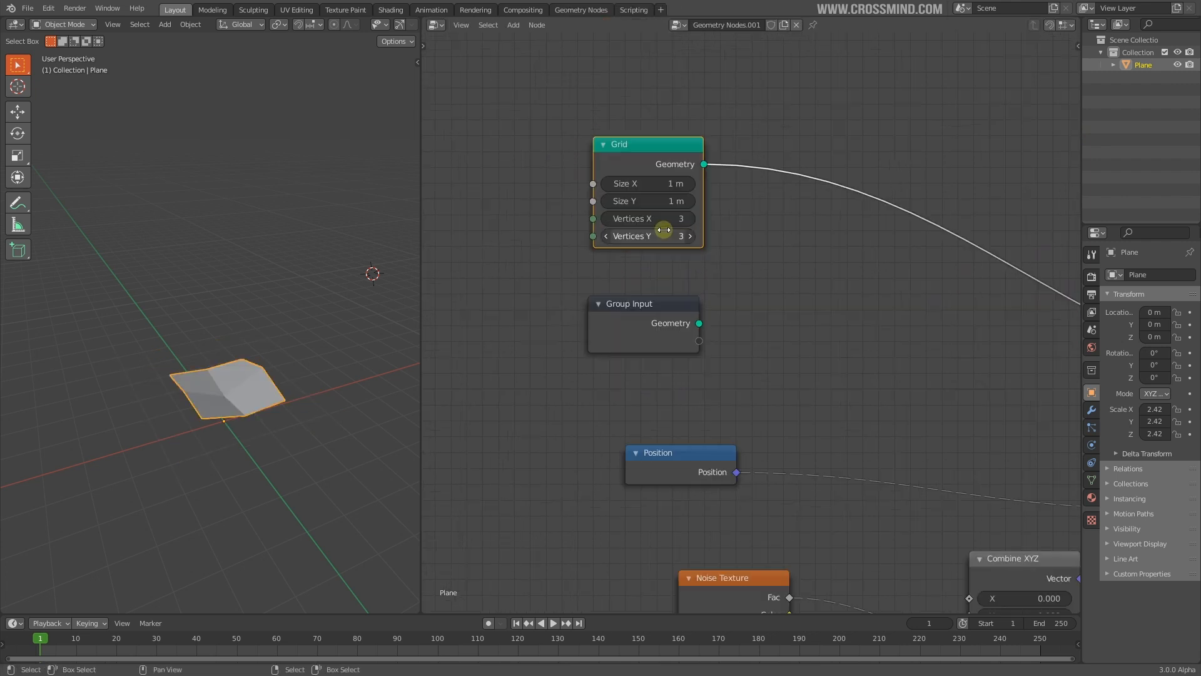
{"action": "left_click_drag", "start_coordinate": [655, 219], "coordinate": [762, 235]}
{"action": "left_click", "coordinate": [651, 217]}
{"action": "key", "text": "Return"}
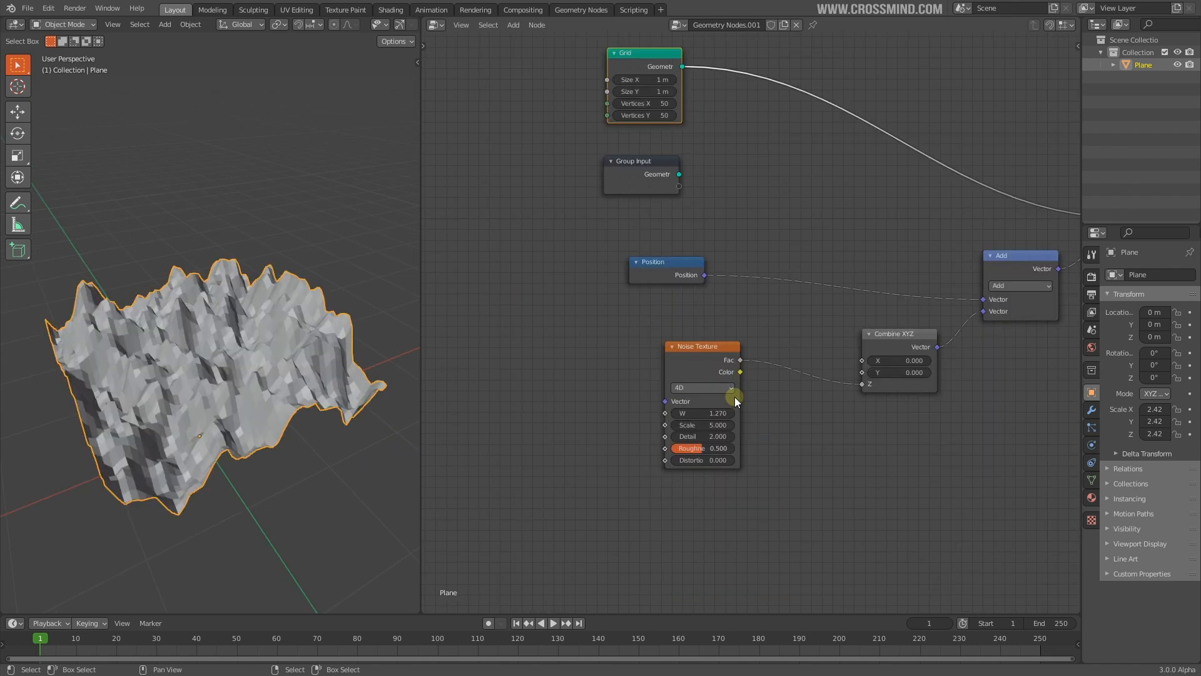
Tune the noise: W 3.210, lower Scale, higher Detail, and some Distortion
{"action": "left_click_drag", "start_coordinate": [694, 428], "coordinate": [801, 428]}
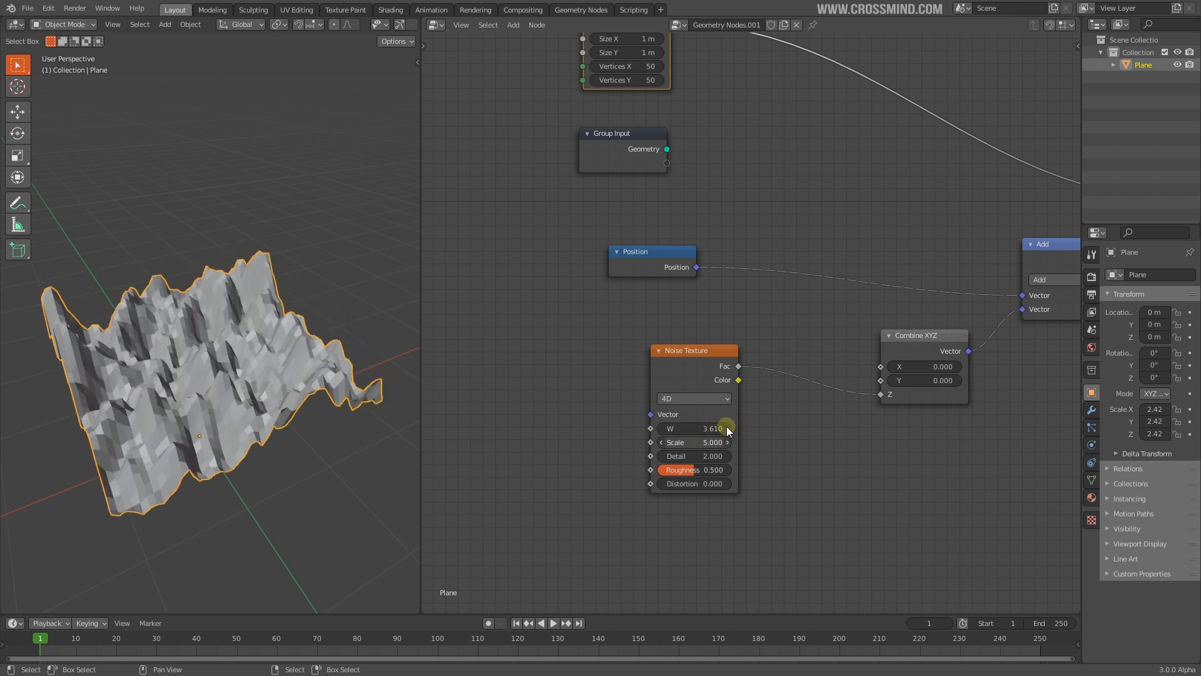
{"action": "left_click_drag", "start_coordinate": [715, 429], "coordinate": [691, 429]}
{"action": "left_click_drag", "start_coordinate": [714, 442], "coordinate": [532, 441]}
{"action": "left_click_drag", "start_coordinate": [687, 456], "coordinate": [738, 456]}
{"action": "left_click_drag", "start_coordinate": [682, 483], "coordinate": [726, 484]}
Rearrange the nodes, placing Group Input above the Grid node
{"action": "scroll", "coordinate": [752, 421], "scroll_direction": "down", "scroll_amount": 1}
{"action": "middle_click_drag", "start_coordinate": [792, 412], "coordinate": [595, 420]}
{"action": "scroll", "coordinate": [655, 426], "scroll_direction": "down", "scroll_amount": 3}
{"action": "left_click", "coordinate": [508, 243]}
{"action": "middle_click_drag", "start_coordinate": [497, 135], "coordinate": [512, 150]}
{"action": "left_click_drag", "start_coordinate": [508, 244], "coordinate": [518, 79]}
{"action": "left_click_drag", "start_coordinate": [512, 161], "coordinate": [524, 243]}
{"action": "scroll", "coordinate": [521, 408], "scroll_direction": "up", "scroll_amount": 5}
Link the Position node directly into Set Position's Position input
{"action": "key", "text": "shift+a"}
{"action": "left_click_drag", "start_coordinate": [525, 290], "coordinate": [927, 233]}
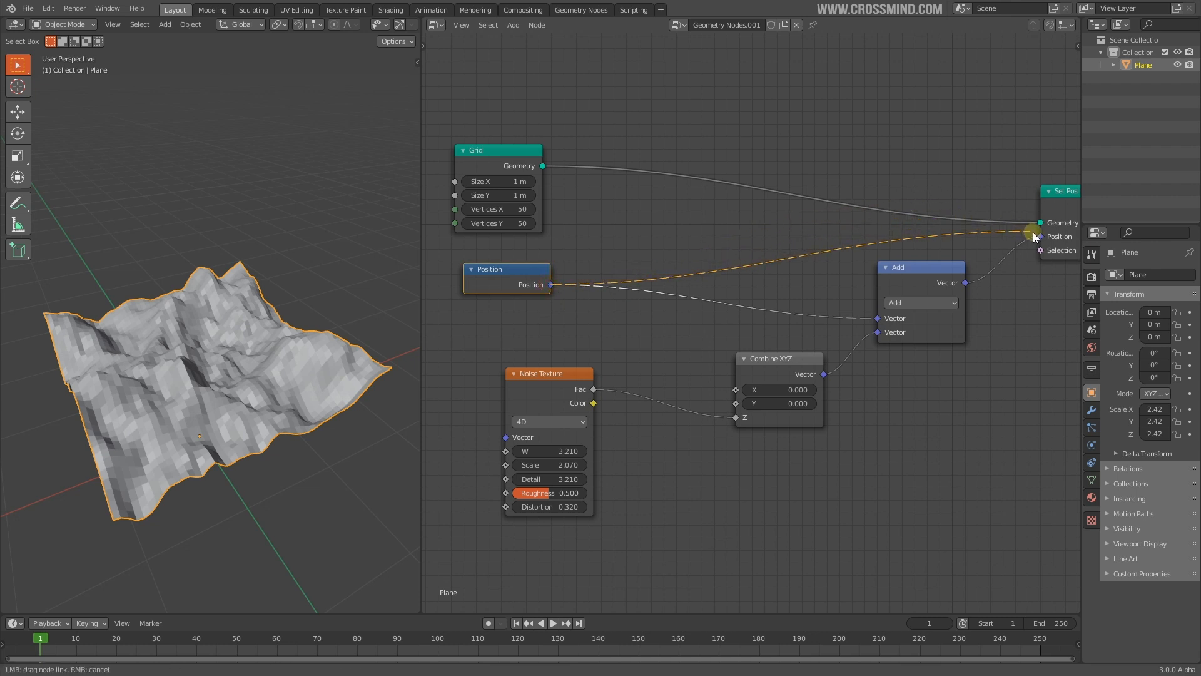
{"action": "left_click_drag", "start_coordinate": [1036, 238], "coordinate": [1040, 237]}
{"action": "middle_click_drag", "start_coordinate": [925, 287], "coordinate": [907, 300]}
Delete the old Add, Combine XYZ and Noise Texture nodes
{"action": "left_click", "coordinate": [886, 311]}
{"action": "key", "text": "ctrl+x"}
{"action": "left_click", "coordinate": [760, 376]}
{"action": "key", "text": "ctrl+x"}
{"action": "left_click", "coordinate": [524, 430]}
{"action": "key", "text": "ctrl+x"}
Insert a Vector Math Add node on the Position link with Z offset 0.440
{"action": "key", "text": "shift+a"}
{"action": "mouse_move", "coordinate": [752, 419]}
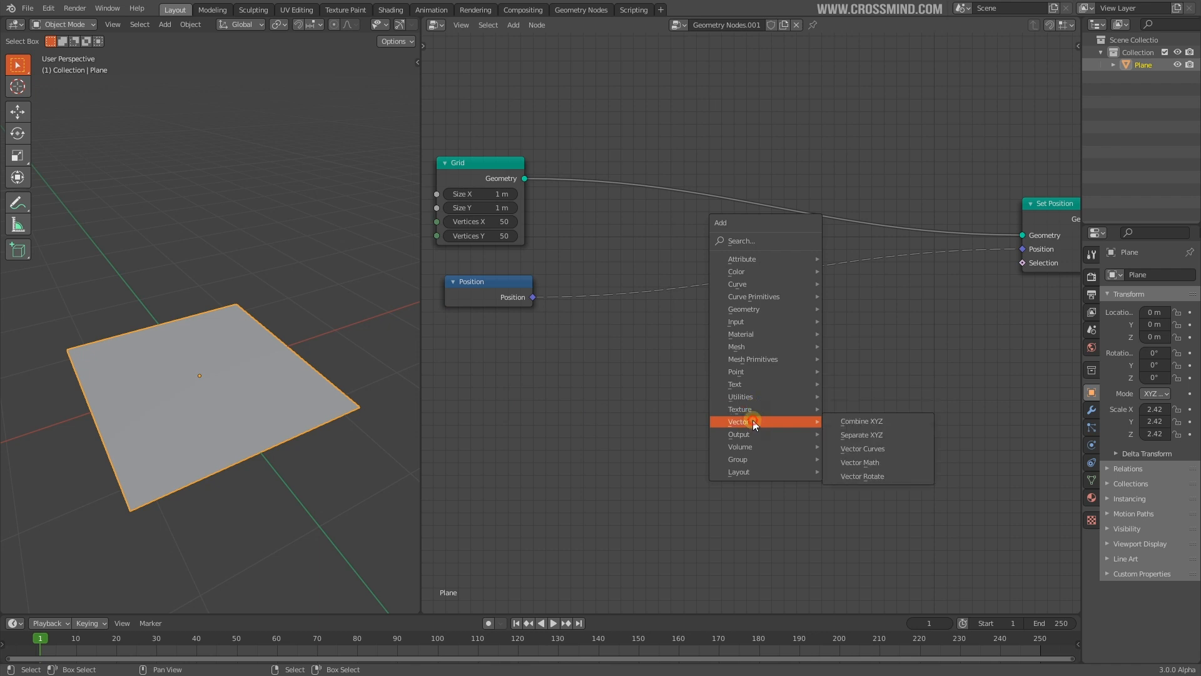
{"action": "left_click", "coordinate": [870, 463]}
{"action": "left_click", "coordinate": [831, 255]}
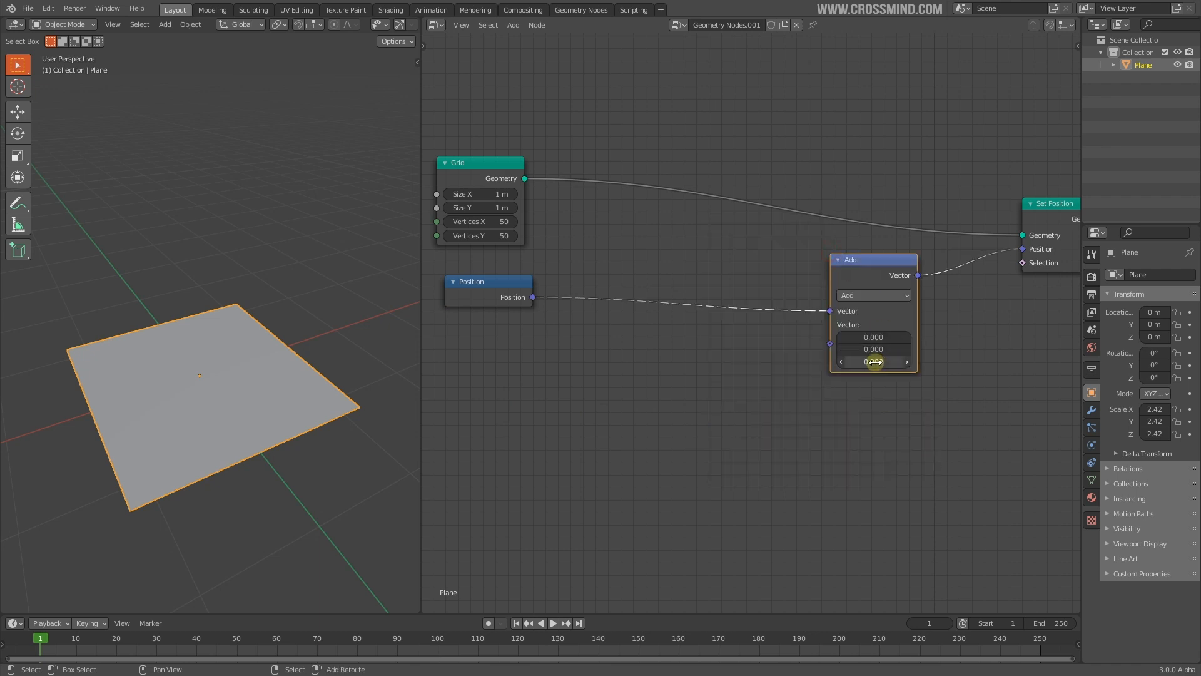
{"action": "left_click_drag", "start_coordinate": [874, 361], "coordinate": [905, 361]}
{"action": "middle_click_drag", "start_coordinate": [914, 412], "coordinate": [949, 398]}
Add a Noise Texture left of Add and link its Fac into Add's second vector
{"action": "key", "text": "shift+a"}
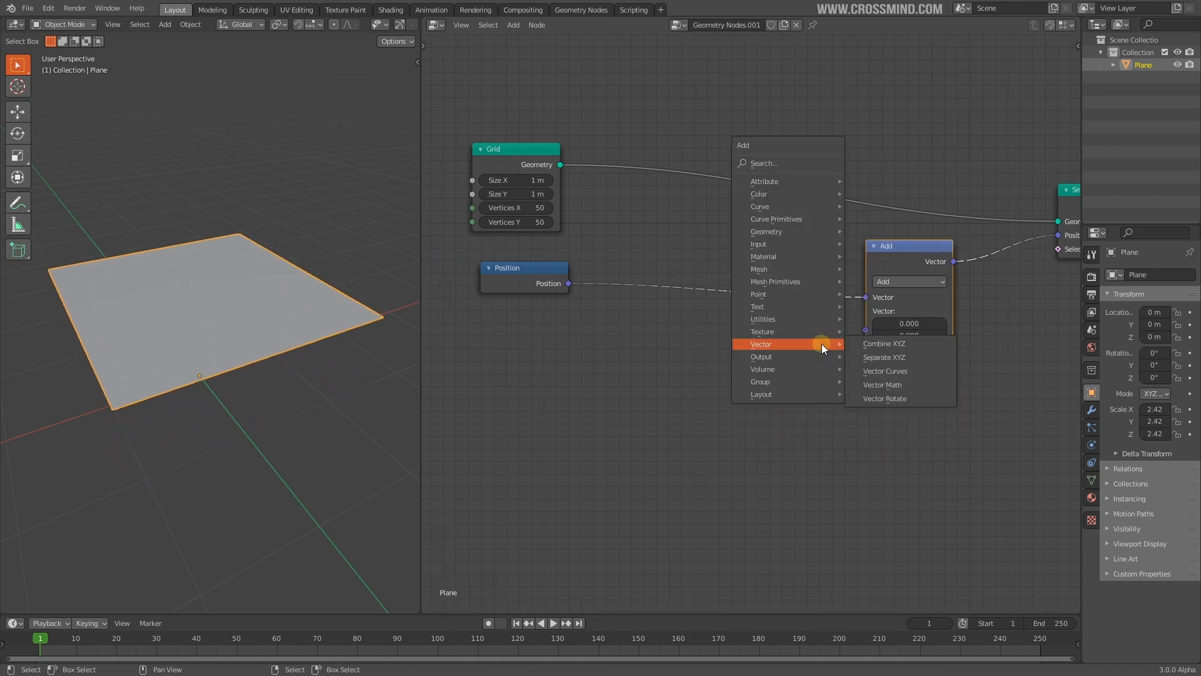
{"action": "mouse_move", "coordinate": [787, 336]}
{"action": "left_click", "coordinate": [888, 331]}
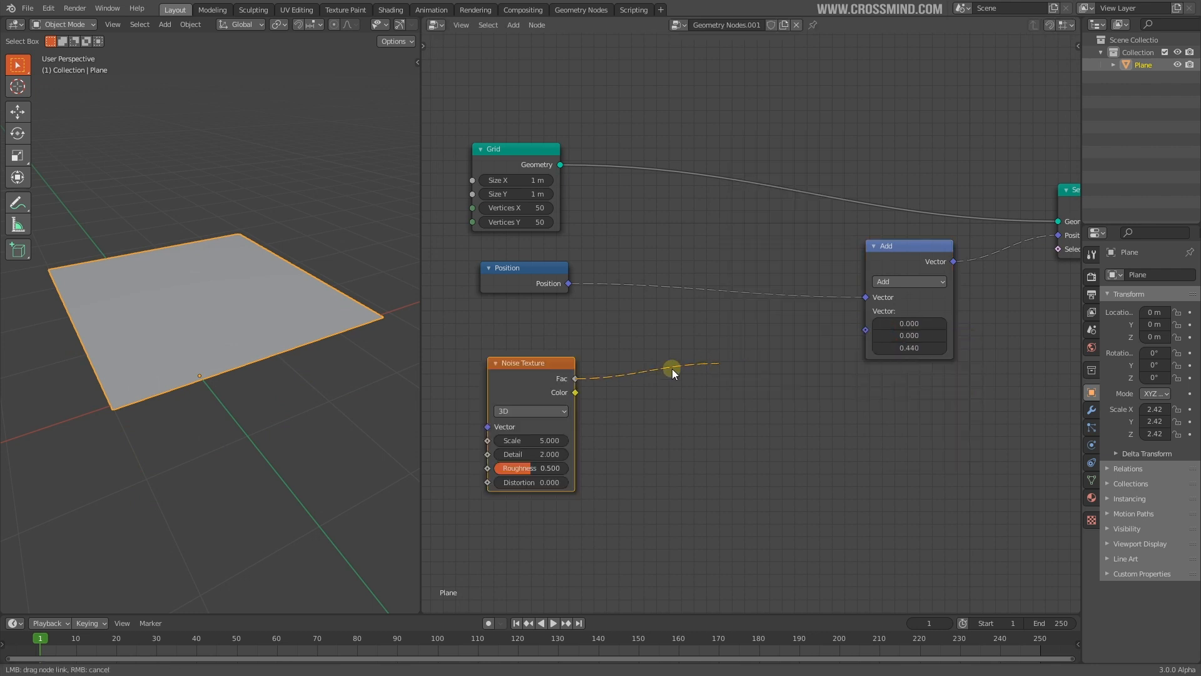
{"action": "left_click", "coordinate": [558, 381]}
{"action": "left_click_drag", "start_coordinate": [854, 338], "coordinate": [867, 331]}
{"action": "middle_click_drag", "start_coordinate": [699, 367], "coordinate": [714, 366]}
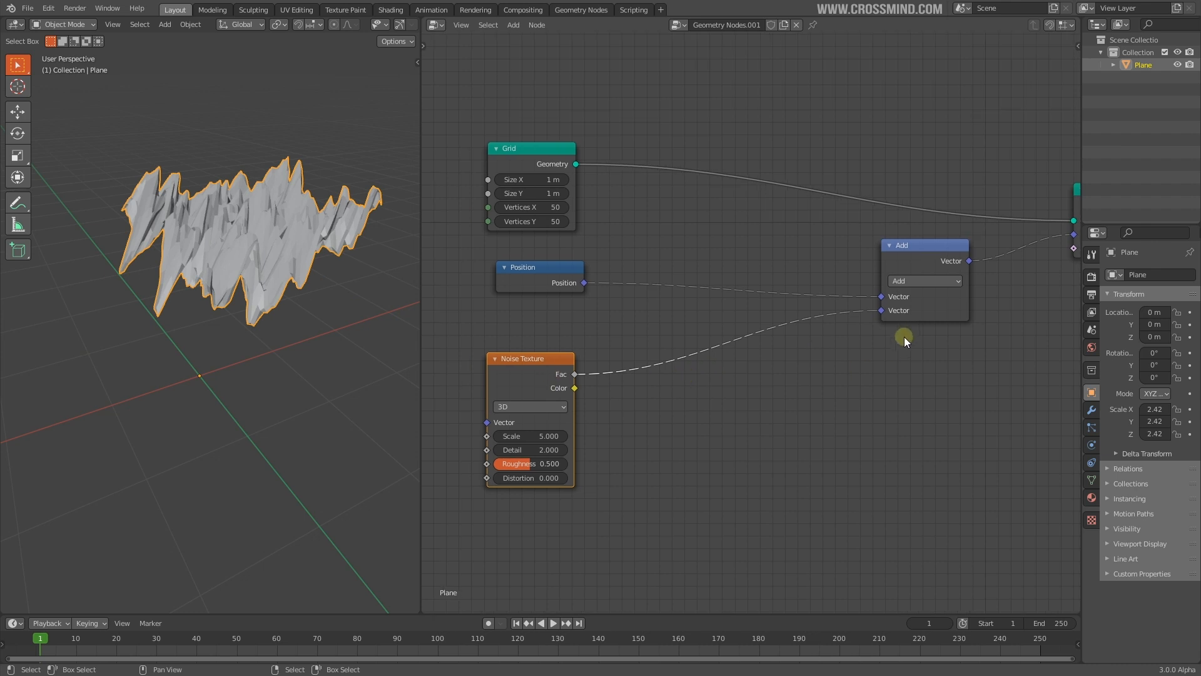
{"action": "left_click_drag", "start_coordinate": [513, 445], "coordinate": [476, 440]}
{"action": "right_click", "coordinate": [513, 440]}
Insert a Combine XYZ on the noise link so Fac drives Z
{"action": "key", "text": "shift+a"}
{"action": "mouse_move", "coordinate": [687, 338]}
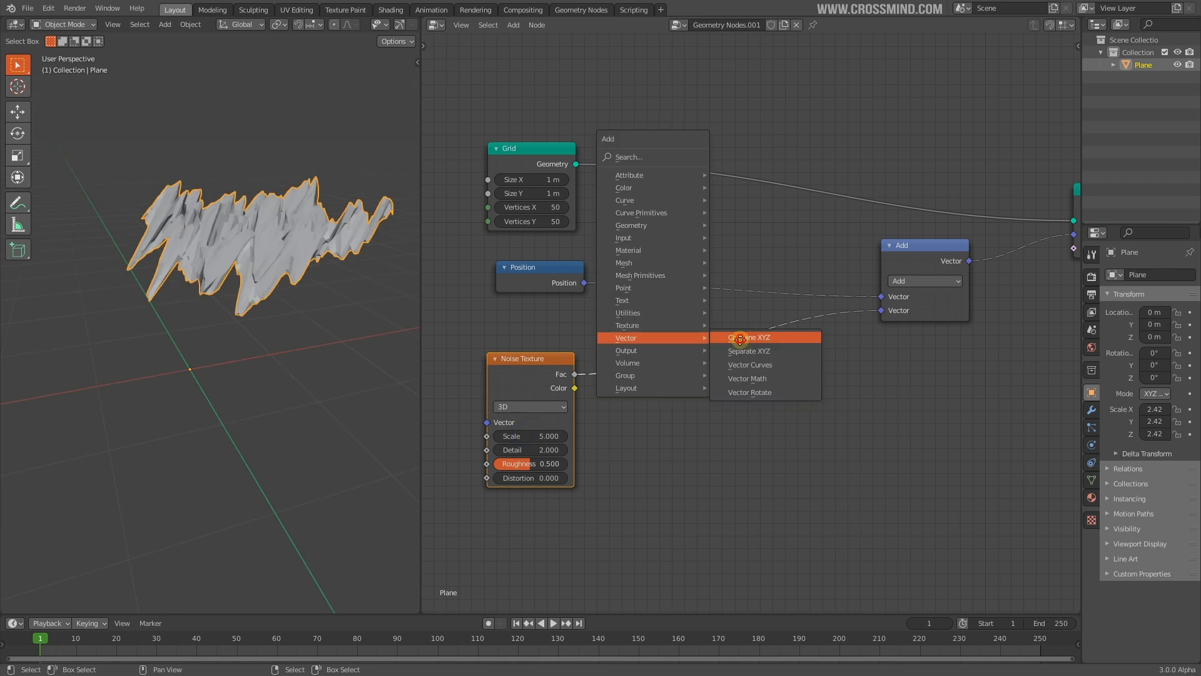
{"action": "left_click", "coordinate": [740, 339]}
{"action": "left_click", "coordinate": [742, 341]}
{"action": "left_click_drag", "start_coordinate": [739, 363], "coordinate": [739, 390]}
{"action": "middle_click_drag", "start_coordinate": [275, 319], "coordinate": [376, 357]}
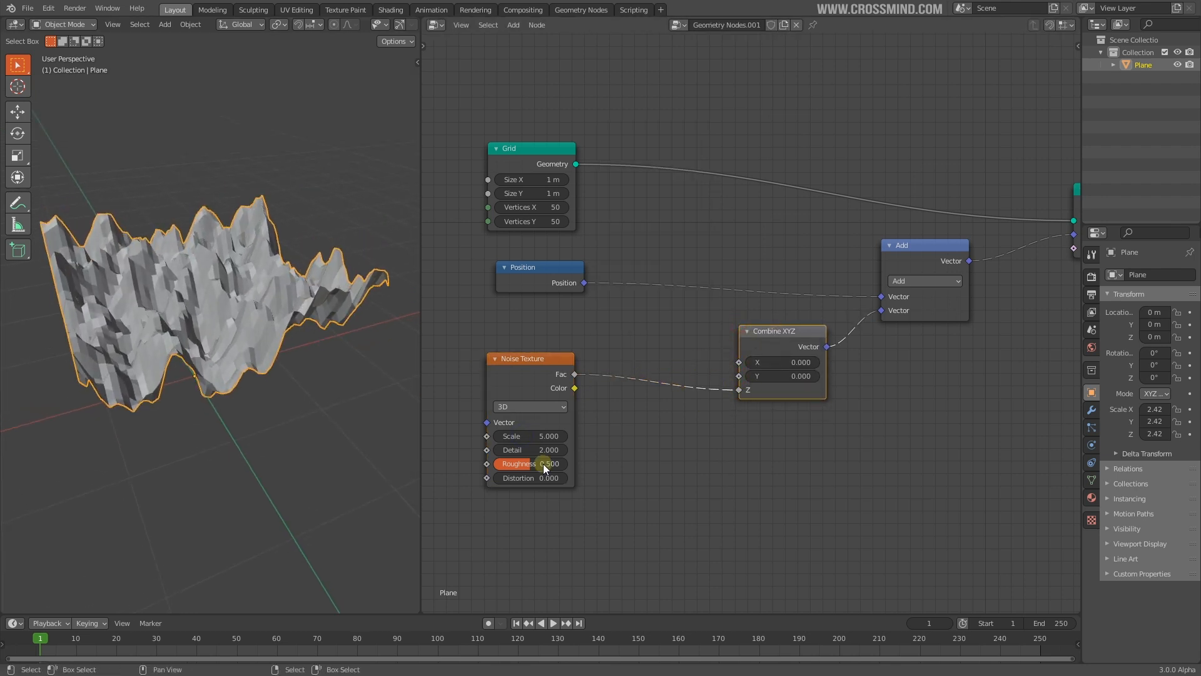
Switch the Noise Texture to 4D and set W to 1.250
{"action": "left_click", "coordinate": [526, 407]}
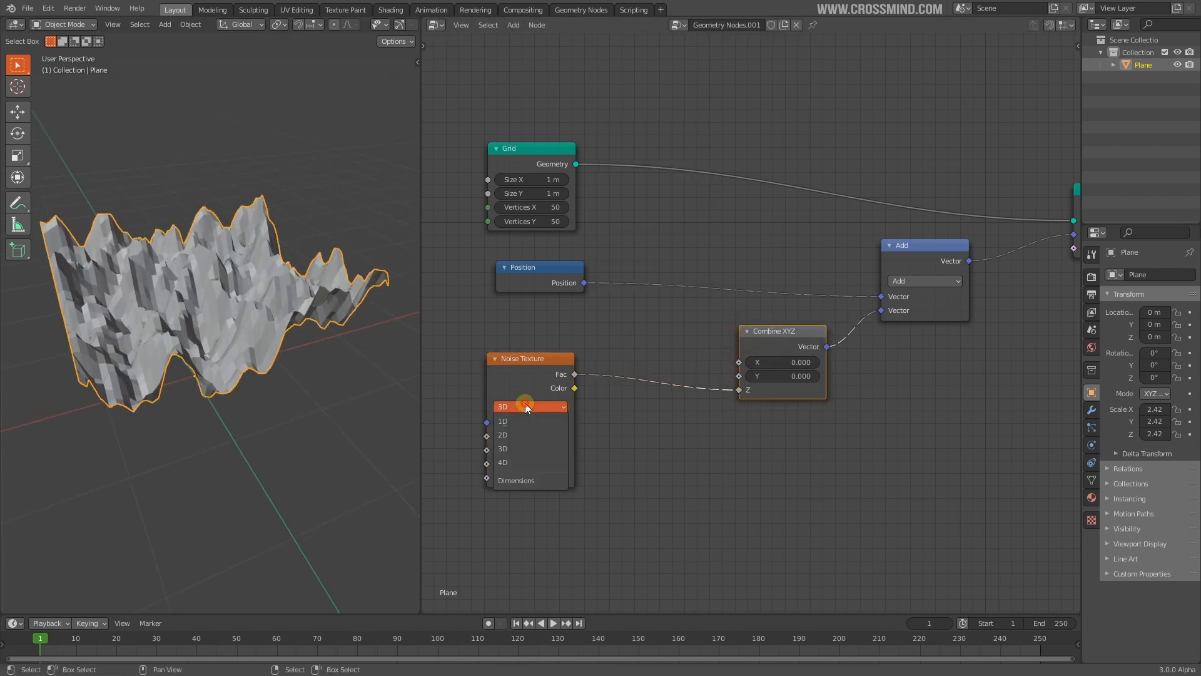
{"action": "left_click", "coordinate": [507, 462]}
{"action": "left_click_drag", "start_coordinate": [531, 436], "coordinate": [578, 436]}
{"action": "middle_click_drag", "start_coordinate": [752, 243], "coordinate": [790, 302]}
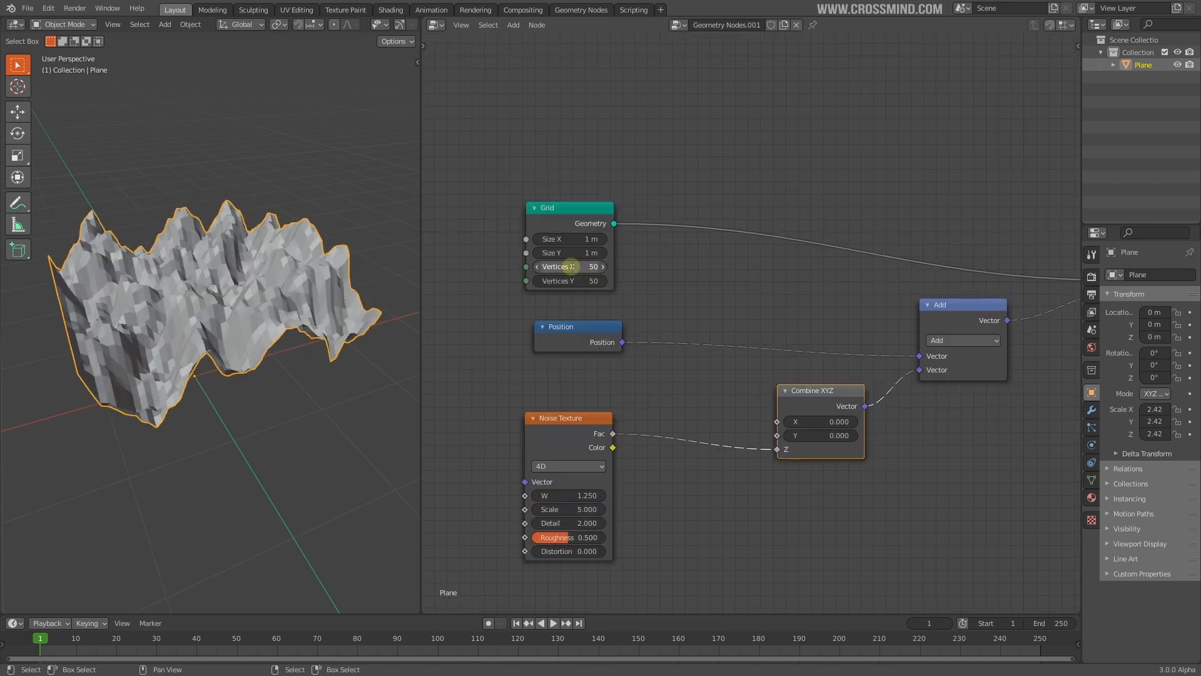
Raise the grid vertex counts to 100, then 150
{"action": "type", "text": "100"}
{"action": "key", "text": "Return"}
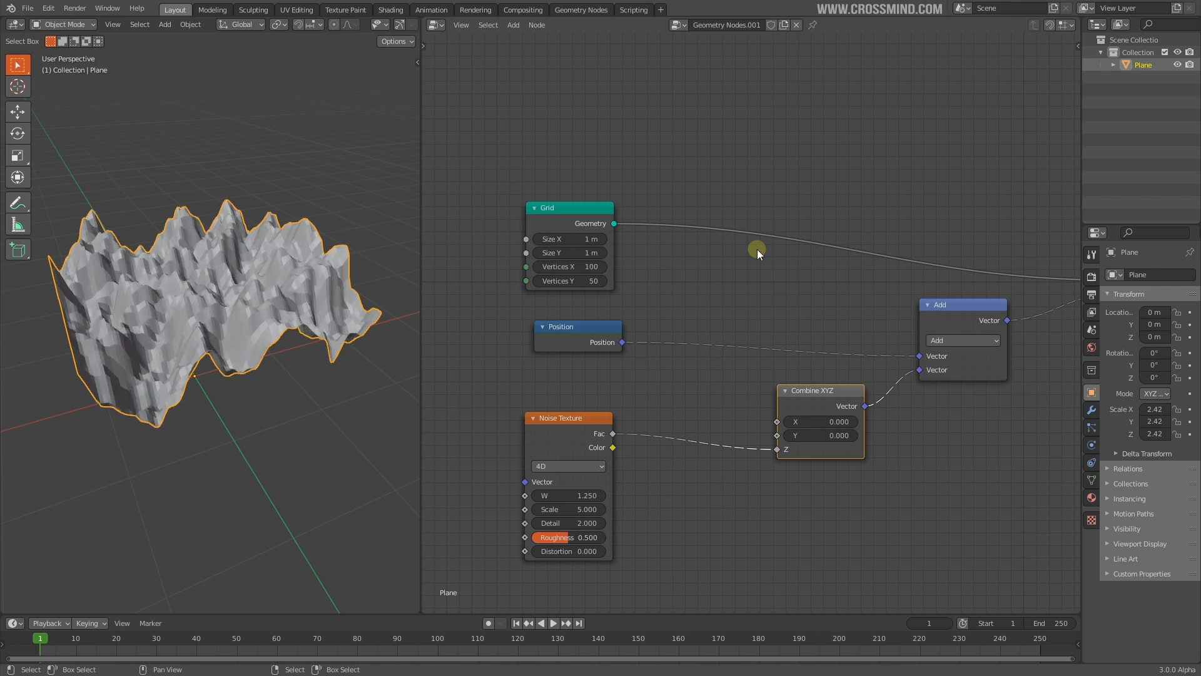
{"action": "key", "text": "Return"}
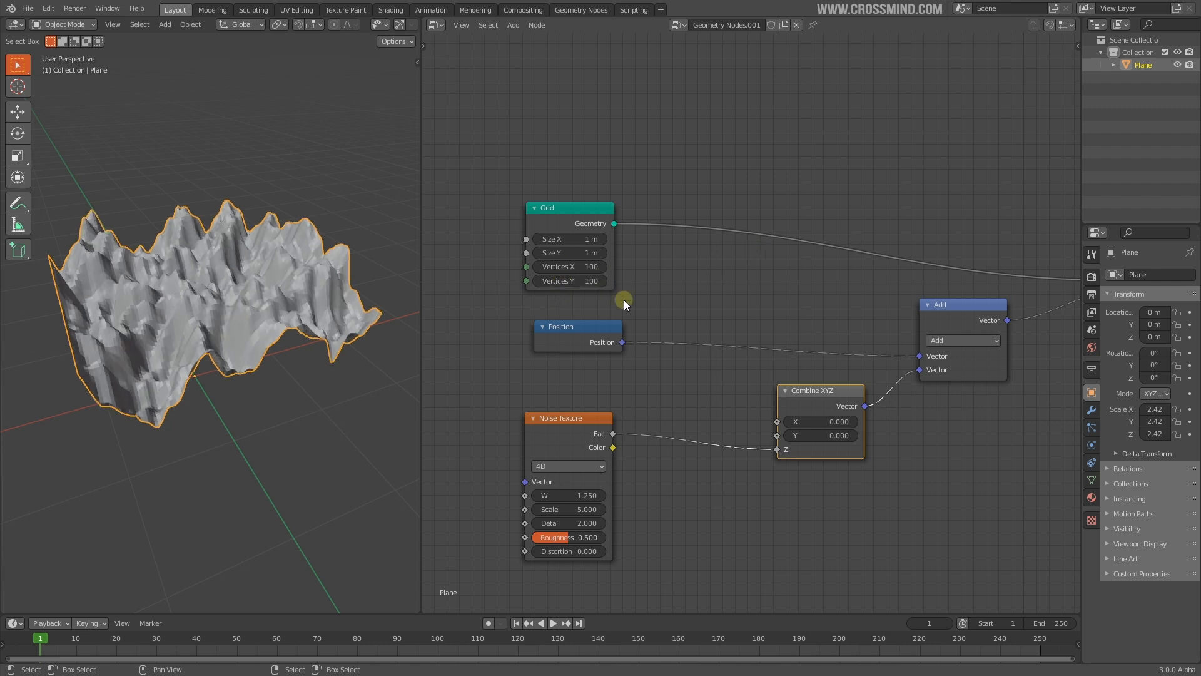
{"action": "scroll", "coordinate": [827, 346], "scroll_direction": "up", "scroll_amount": 3}
{"action": "key", "text": "Tab"}
{"action": "type", "text": "150"}
{"action": "key", "text": "Return"}
Check the terrain in wireframe and set both grid vertex counts to 200
{"action": "middle_click_drag", "start_coordinate": [275, 305], "coordinate": [170, 339]}
{"action": "key", "text": "shift+z"}
{"action": "scroll", "coordinate": [170, 340], "scroll_direction": "up", "scroll_amount": 2}
{"action": "left_click_drag", "start_coordinate": [704, 280], "coordinate": [704, 300]}
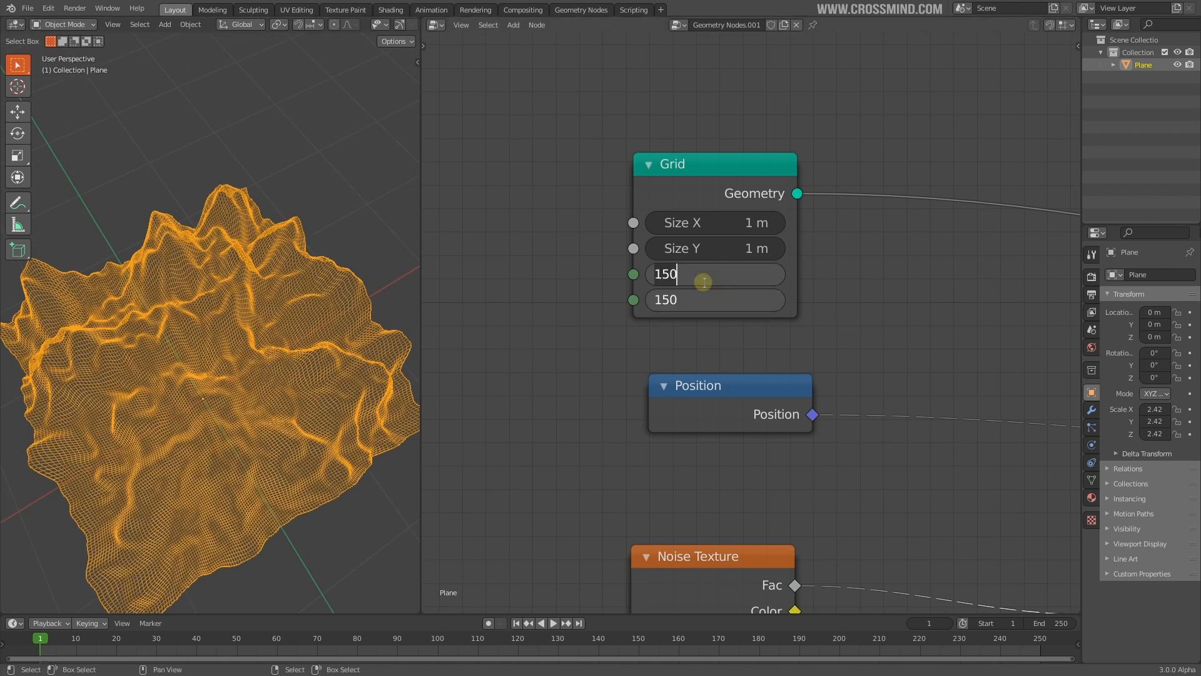
{"action": "type", "text": "200"}
{"action": "key", "text": "Return"}
{"action": "key", "text": "shift+z"}
Try other noise Scale and Detail values, then settle on Scale 1.640
{"action": "mouse_move", "coordinate": [142, 378]}
{"action": "middle_mouse_down"}
{"action": "mouse_move", "coordinate": [249, 401]}
{"action": "mouse_move", "coordinate": [188, 331]}
{"action": "middle_mouse_up"}
{"action": "middle_click_drag", "start_coordinate": [754, 550], "coordinate": [710, 231]}
{"action": "left_click_drag", "start_coordinate": [670, 411], "coordinate": [751, 431]}
{"action": "key", "text": "ctrl+z"}
{"action": "left_click_drag", "start_coordinate": [692, 382], "coordinate": [478, 407]}
{"action": "key", "text": "ctrl+z"}
{"action": "middle_click_drag", "start_coordinate": [741, 310], "coordinate": [740, 509]}
Set both grid vertex counts to 300 and adjust the noise Detail
{"action": "left_click_drag", "start_coordinate": [711, 179], "coordinate": [712, 157]}
{"action": "type", "text": "300"}
{"action": "key", "text": "Return"}
{"action": "middle_click_drag", "start_coordinate": [291, 295], "coordinate": [338, 299]}
{"action": "middle_click_drag", "start_coordinate": [721, 496], "coordinate": [738, 306]}
{"action": "left_click_drag", "start_coordinate": [701, 441], "coordinate": [839, 441]}
Set noise Detail to 5.680 and insert a ColorRamp into the Fac link
{"action": "middle_click_drag", "start_coordinate": [253, 400], "coordinate": [228, 396]}
{"action": "scroll", "coordinate": [750, 301], "scroll_direction": "down", "scroll_amount": 4}
{"action": "middle_click_drag", "start_coordinate": [773, 301], "coordinate": [598, 311]}
{"action": "key", "text": "shift+a"}
{"action": "mouse_move", "coordinate": [597, 198]}
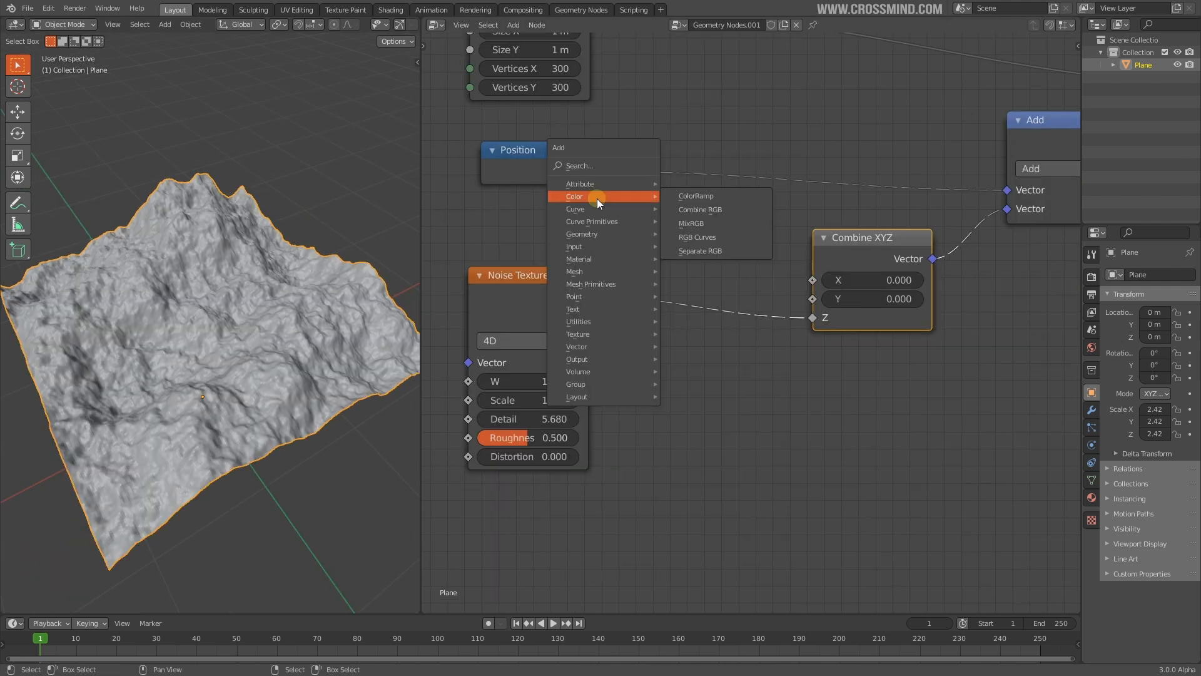
{"action": "left_click", "coordinate": [692, 195]}
{"action": "left_click", "coordinate": [644, 383]}
{"action": "left_click_drag", "start_coordinate": [520, 294], "coordinate": [508, 296]}
{"action": "middle_click_drag", "start_coordinate": [762, 396], "coordinate": [792, 408]}
{"action": "left_click_drag", "start_coordinate": [779, 426], "coordinate": [780, 323]}
Tighten the ColorRamp stops to 0.355 and 0.636
{"action": "left_click_drag", "start_coordinate": [871, 400], "coordinate": [822, 399]}
{"action": "left_click_drag", "start_coordinate": [691, 399], "coordinate": [805, 400]}
{"action": "middle_click_drag", "start_coordinate": [235, 351], "coordinate": [291, 340]}
{"action": "scroll", "coordinate": [294, 340], "scroll_direction": "down", "scroll_amount": 4}
Replace the ColorRamp with an RGB Curves node on the noise link
{"action": "key", "text": "shift+a"}
{"action": "mouse_move", "coordinate": [670, 258]}
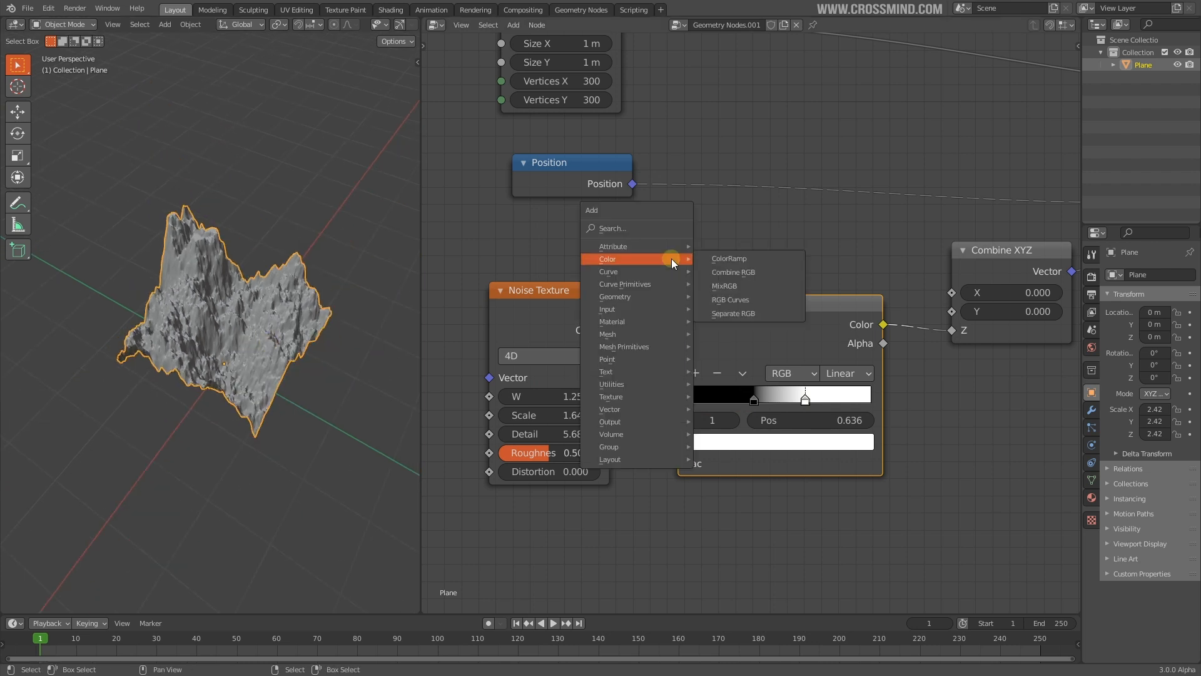
{"action": "left_click", "coordinate": [736, 298]}
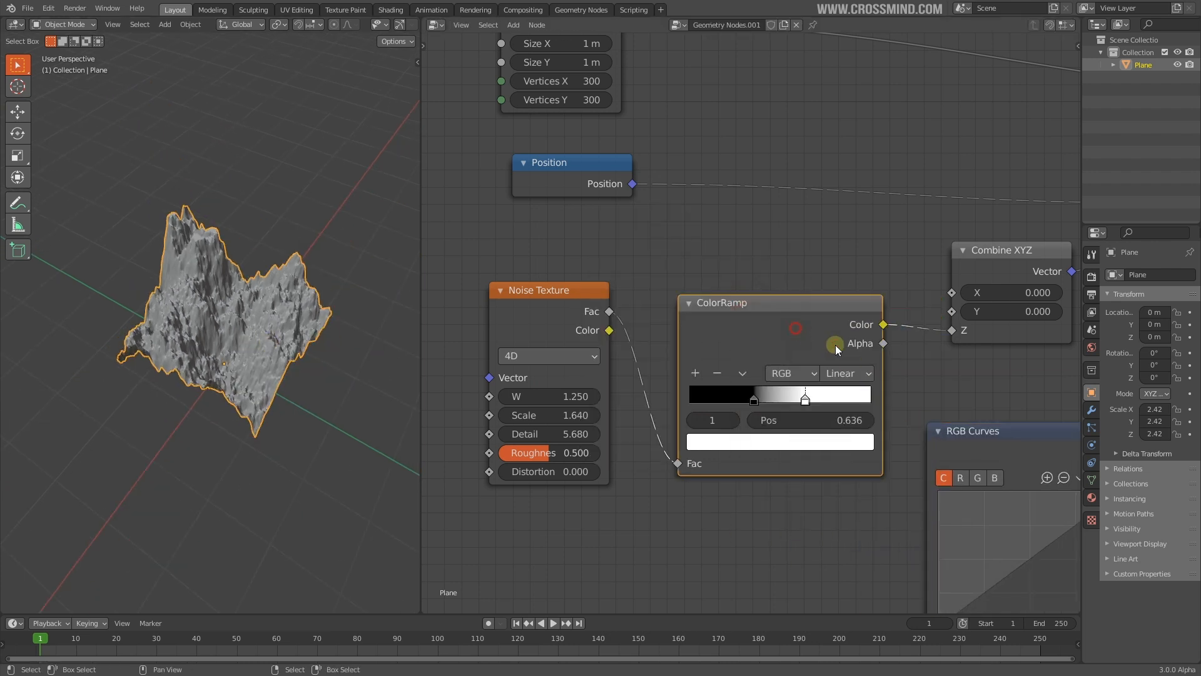
{"action": "key", "text": "ctrl+x"}
{"action": "left_click_drag", "start_coordinate": [977, 440], "coordinate": [729, 284]}
Add and bend three RGB curve points, then view the terrain orthographically
{"action": "left_click_drag", "start_coordinate": [754, 422], "coordinate": [744, 396]}
{"action": "left_click_drag", "start_coordinate": [789, 382], "coordinate": [790, 409]}
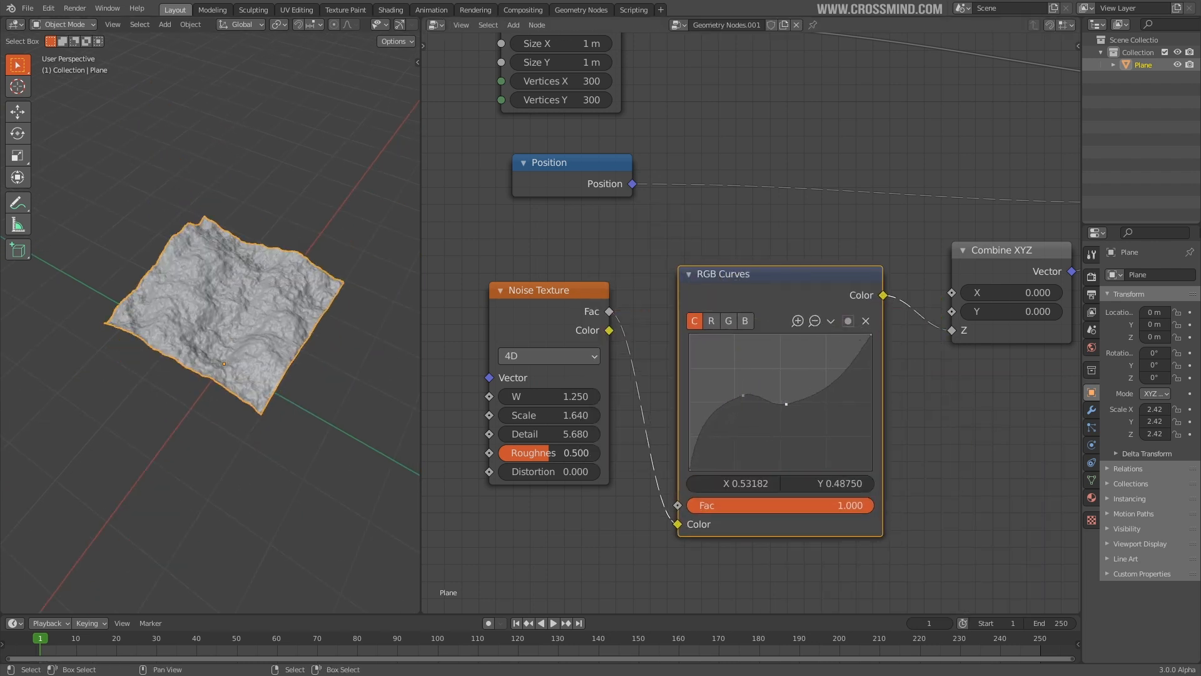
{"action": "middle_click_drag", "start_coordinate": [324, 381], "coordinate": [351, 347]}
{"action": "scroll", "coordinate": [350, 348], "scroll_direction": "up", "scroll_amount": 2}
{"action": "left_click_drag", "start_coordinate": [822, 384], "coordinate": [826, 390]}
{"action": "scroll", "coordinate": [320, 338], "scroll_direction": "up", "scroll_amount": 5}
{"action": "middle_click_drag", "start_coordinate": [319, 338], "coordinate": [175, 448]}
{"action": "key", "text": "KP_5"}
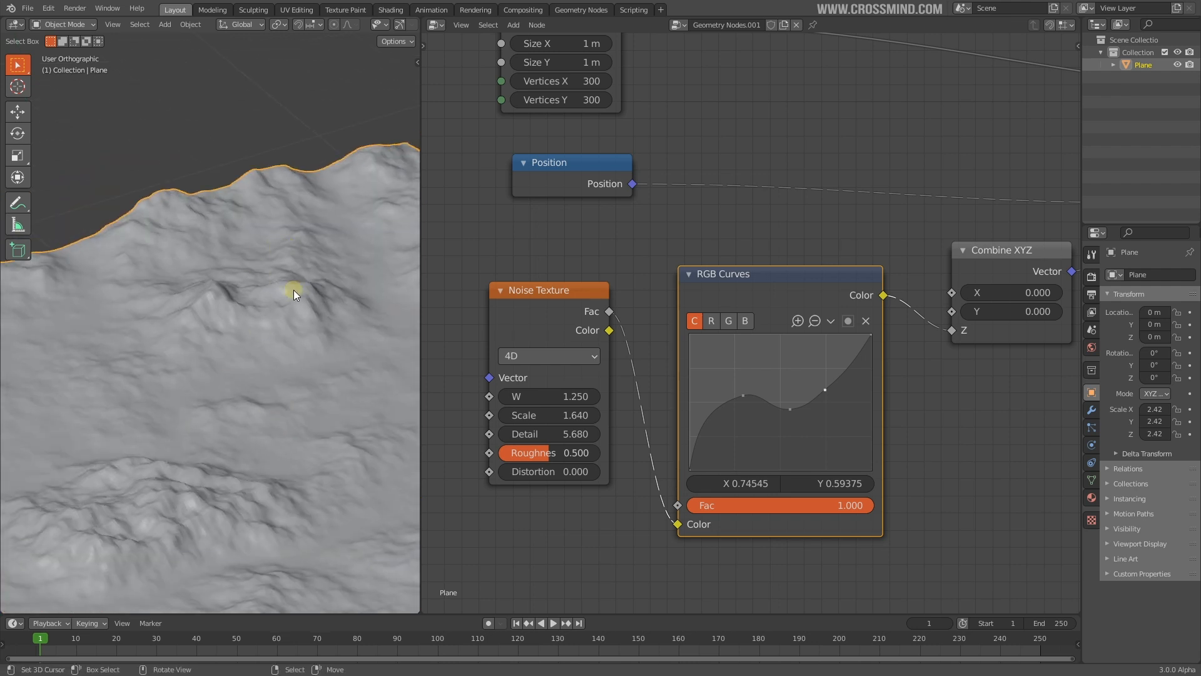
Try a low RGB curve point at 0.159, 0.3125, then undo it
{"action": "scroll", "coordinate": [279, 312], "scroll_direction": "up", "scroll_amount": 3}
{"action": "middle_click_drag", "start_coordinate": [212, 246], "coordinate": [182, 303]}
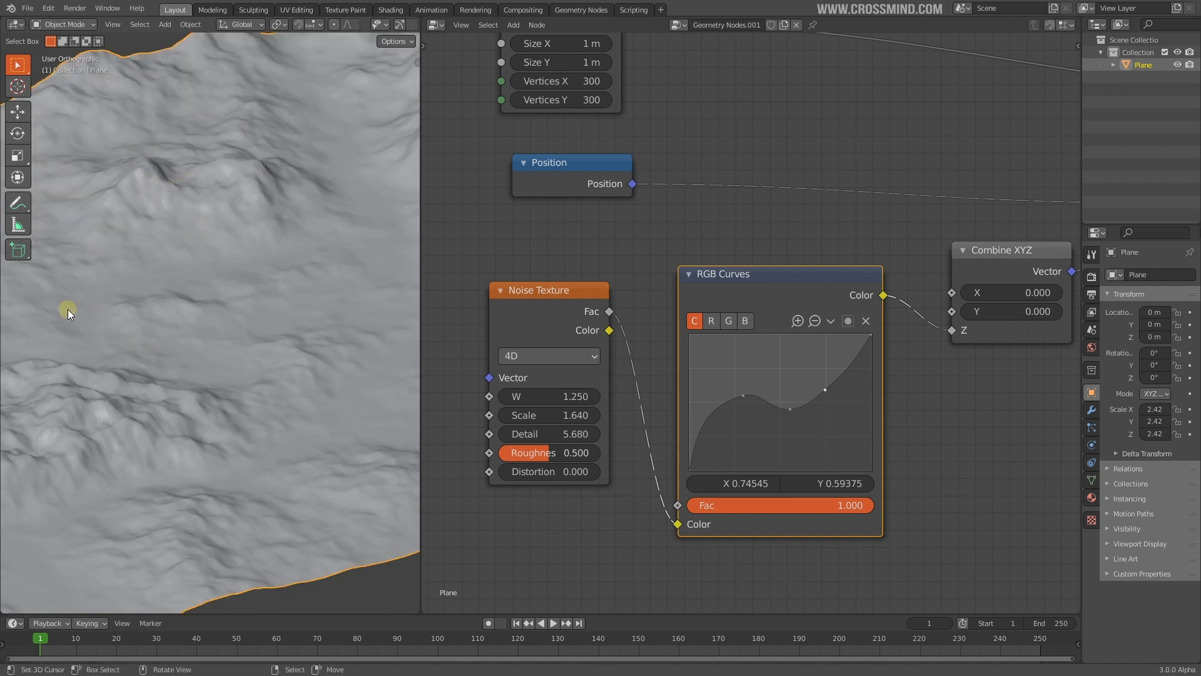
{"action": "middle_click_drag", "start_coordinate": [295, 319], "coordinate": [285, 277]}
{"action": "scroll", "coordinate": [282, 301], "scroll_direction": "down", "scroll_amount": 3}
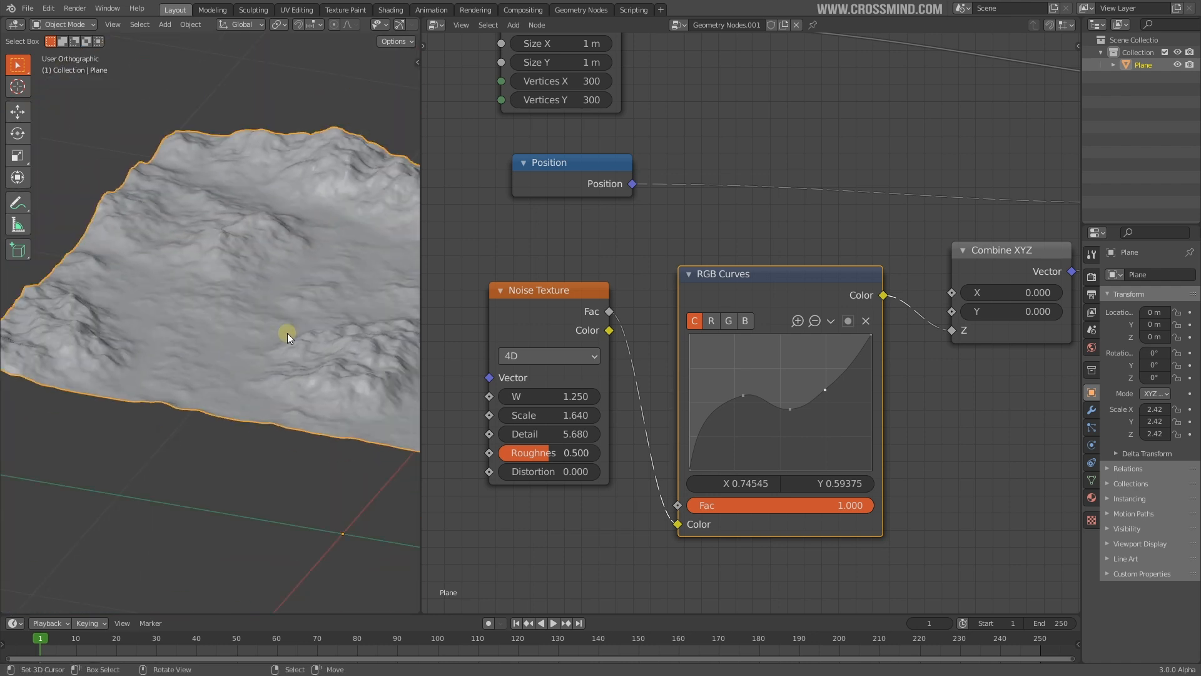
{"action": "middle_click_drag", "start_coordinate": [273, 338], "coordinate": [297, 326]}
{"action": "left_click_drag", "start_coordinate": [708, 419], "coordinate": [764, 388]}
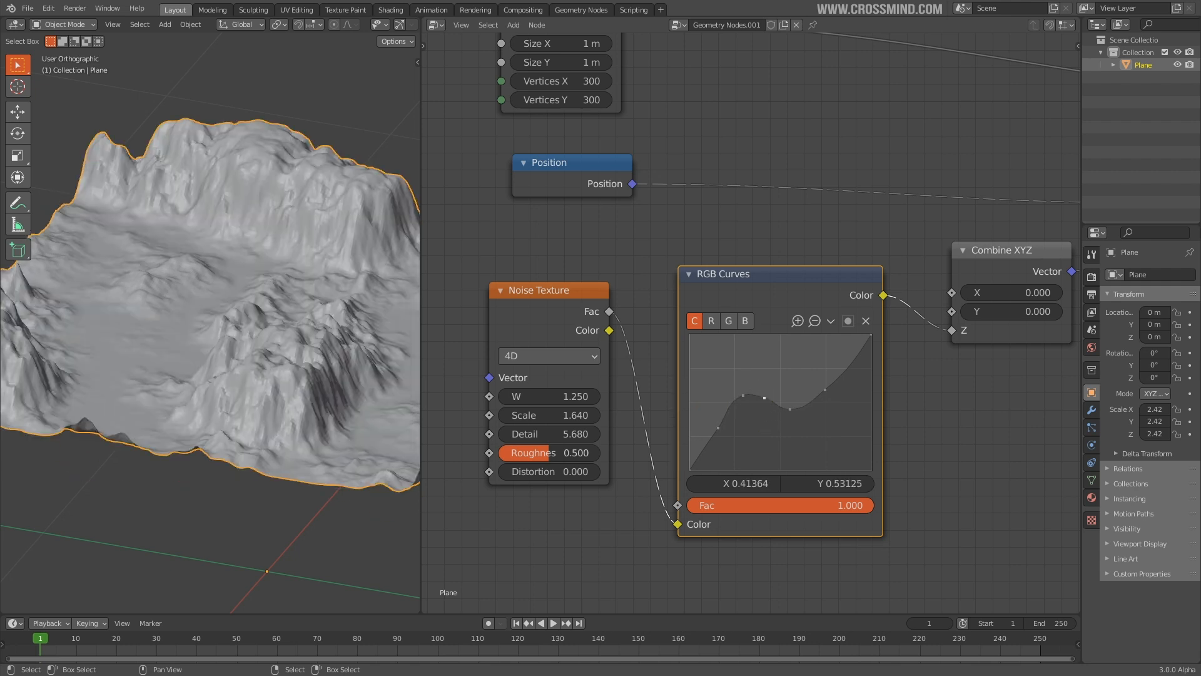
{"action": "key", "text": "ctrl+z"}
Inspect the terrain from several angles and bring Combine XYZ and Add into view
{"action": "middle_click_drag", "start_coordinate": [150, 376], "coordinate": [250, 370]}
{"action": "scroll", "coordinate": [248, 410], "scroll_direction": "up", "scroll_amount": 2}
{"action": "scroll", "coordinate": [257, 369], "scroll_direction": "down", "scroll_amount": 7}
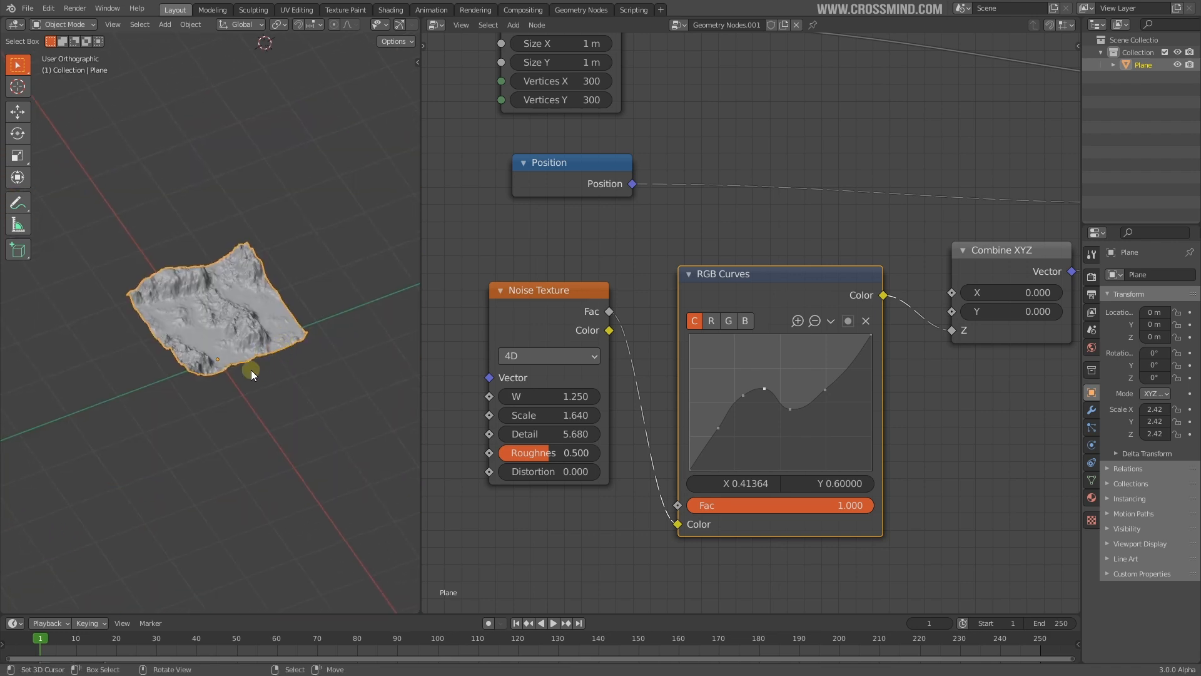
{"action": "scroll", "coordinate": [250, 370], "scroll_direction": "up", "scroll_amount": 4}
{"action": "scroll", "coordinate": [753, 322], "scroll_direction": "down", "scroll_amount": 4}
{"action": "middle_click_drag", "start_coordinate": [763, 381], "coordinate": [569, 416]}
{"action": "scroll", "coordinate": [726, 396], "scroll_direction": "up", "scroll_amount": 4}
{"action": "middle_click_drag", "start_coordinate": [286, 374], "coordinate": [299, 347]}
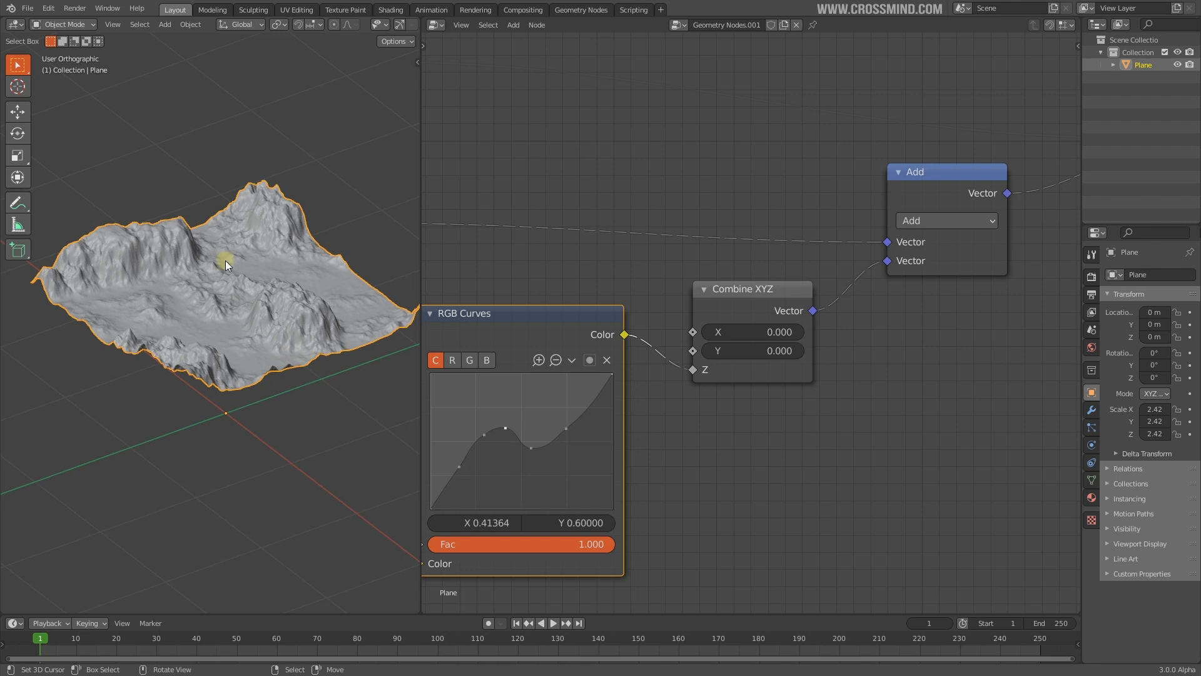
{"action": "scroll", "coordinate": [224, 243], "scroll_direction": "down", "scroll_amount": 2}
{"action": "middle_click_drag", "start_coordinate": [270, 287], "coordinate": [209, 301], "text": "shift"}
Deselect and hide the terrain plane
{"action": "key", "text": "a"}
{"action": "key", "text": "a"}
{"action": "key", "text": "h"}
{"action": "key", "text": "shift+a"}
{"action": "mouse_move", "coordinate": [170, 347]}
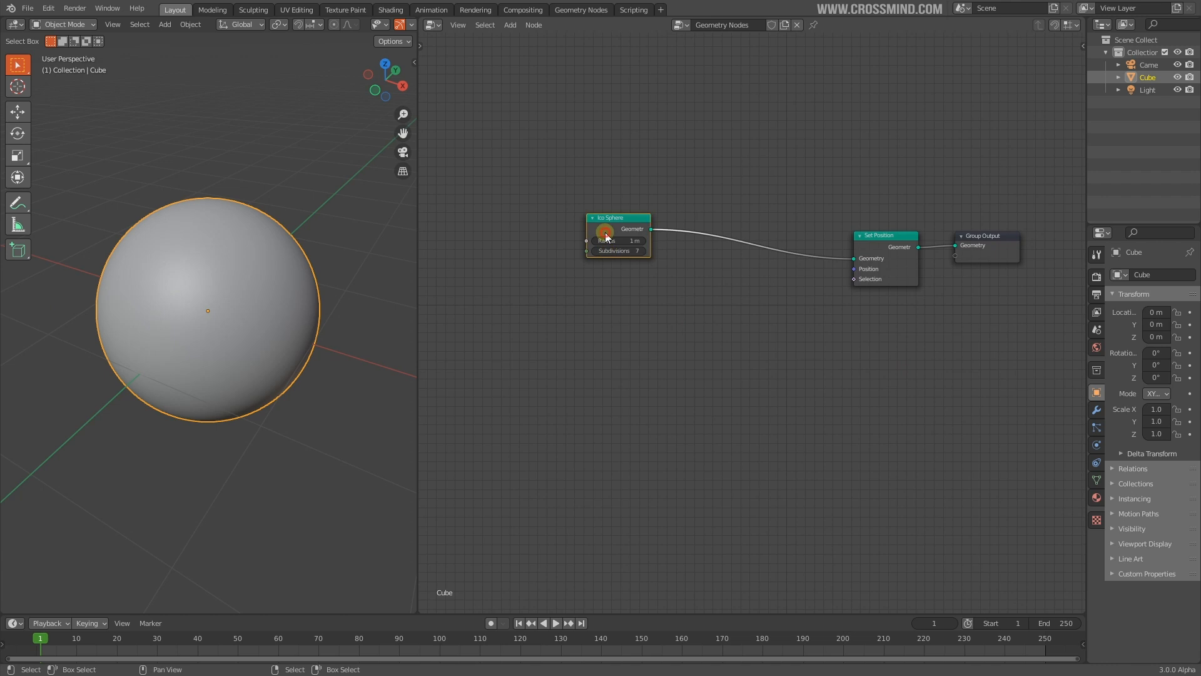
Give the ico sphere 7 subdivisions and add a Set Position node after it
{"action": "left_click_drag", "start_coordinate": [611, 234], "coordinate": [737, 257]}
{"action": "scroll", "coordinate": [644, 284], "scroll_direction": "up", "scroll_amount": 2}
{"action": "key", "text": "shift+a"}
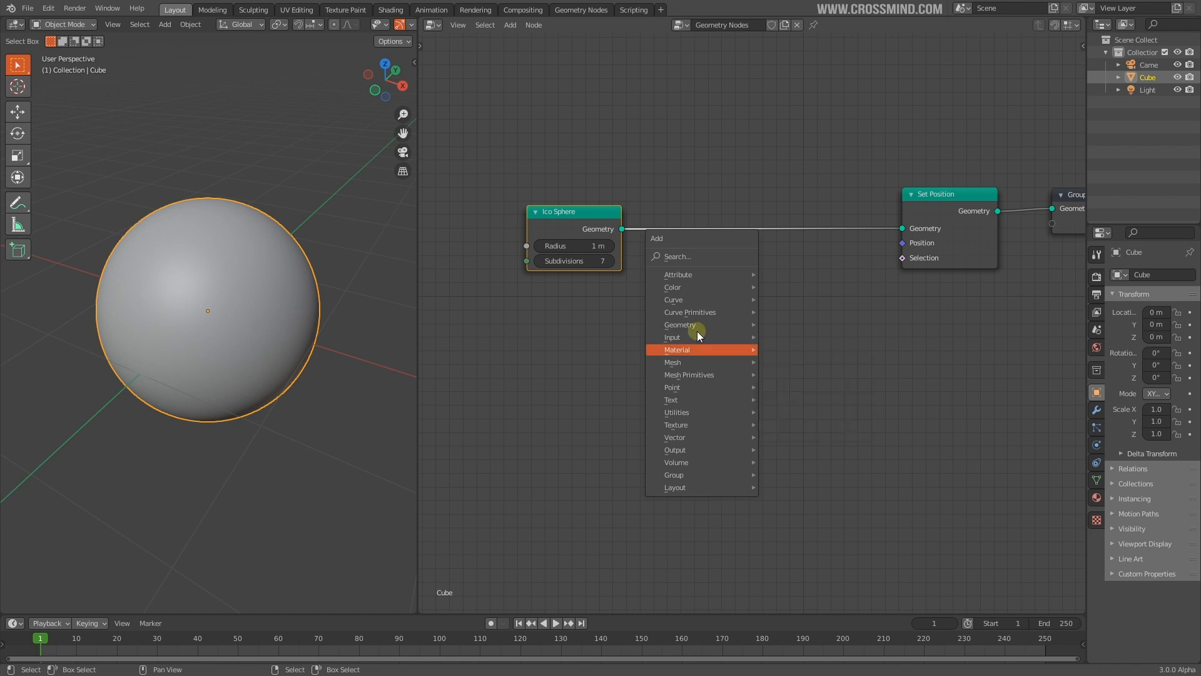
{"action": "mouse_move", "coordinate": [698, 327]}
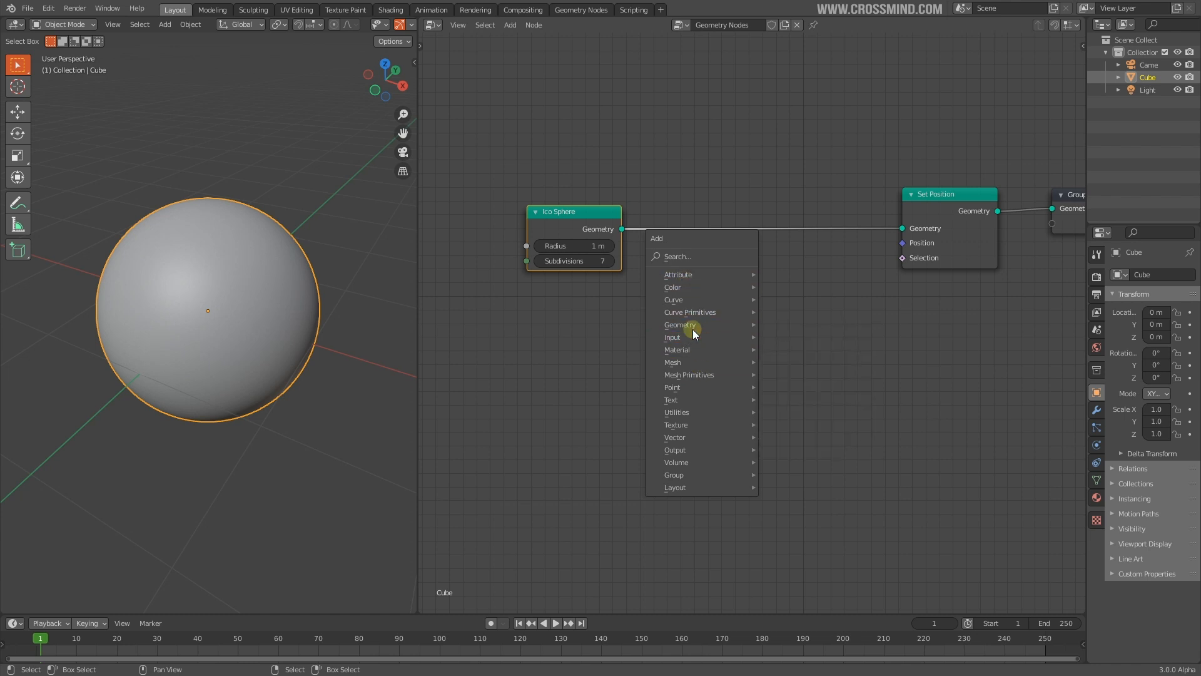
{"action": "left_click", "coordinate": [825, 432]}
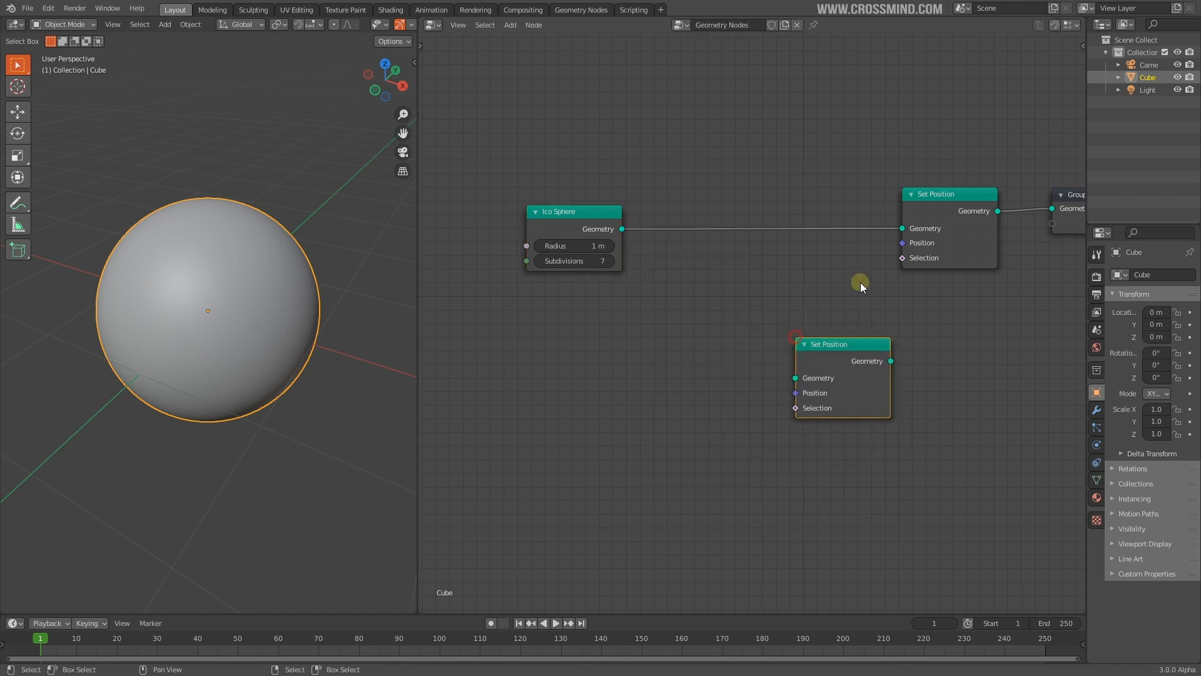
{"action": "key", "text": "Escape"}
Add a Noise Texture and a Vector Math Add node, linking Add into Set Position's Position
{"action": "key", "text": "shift+a"}
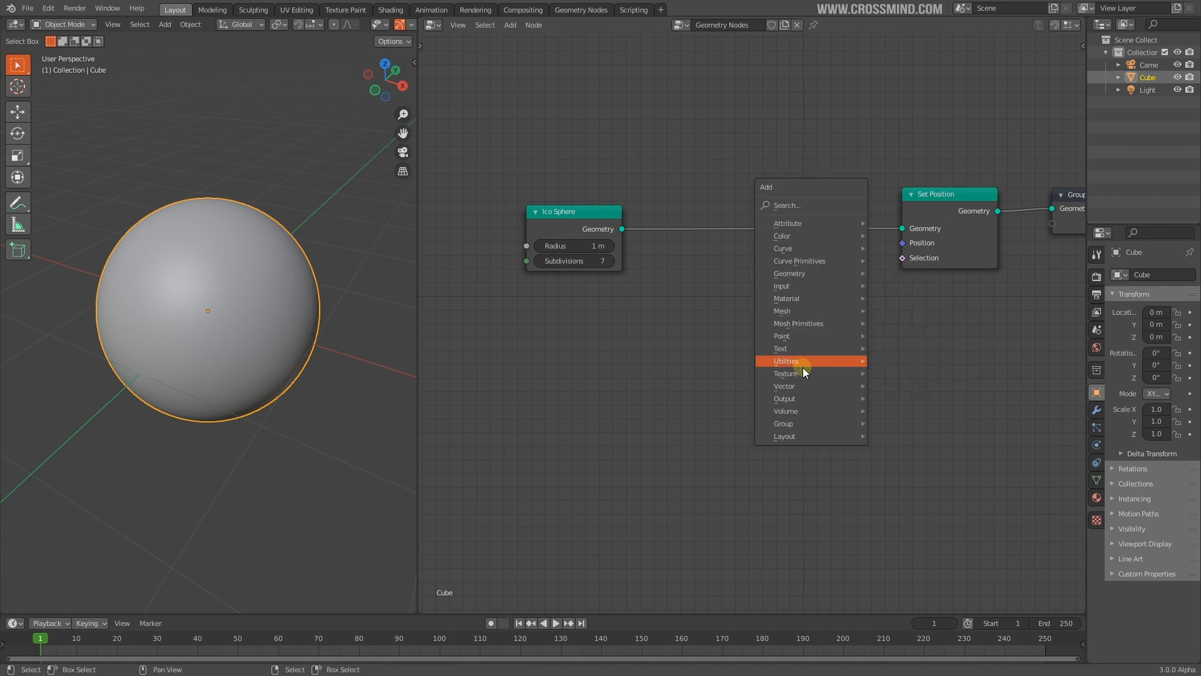
{"action": "left_click", "coordinate": [801, 371]}
{"action": "left_click", "coordinate": [907, 373]}
{"action": "left_click", "coordinate": [541, 376]}
{"action": "key", "text": "shift+a"}
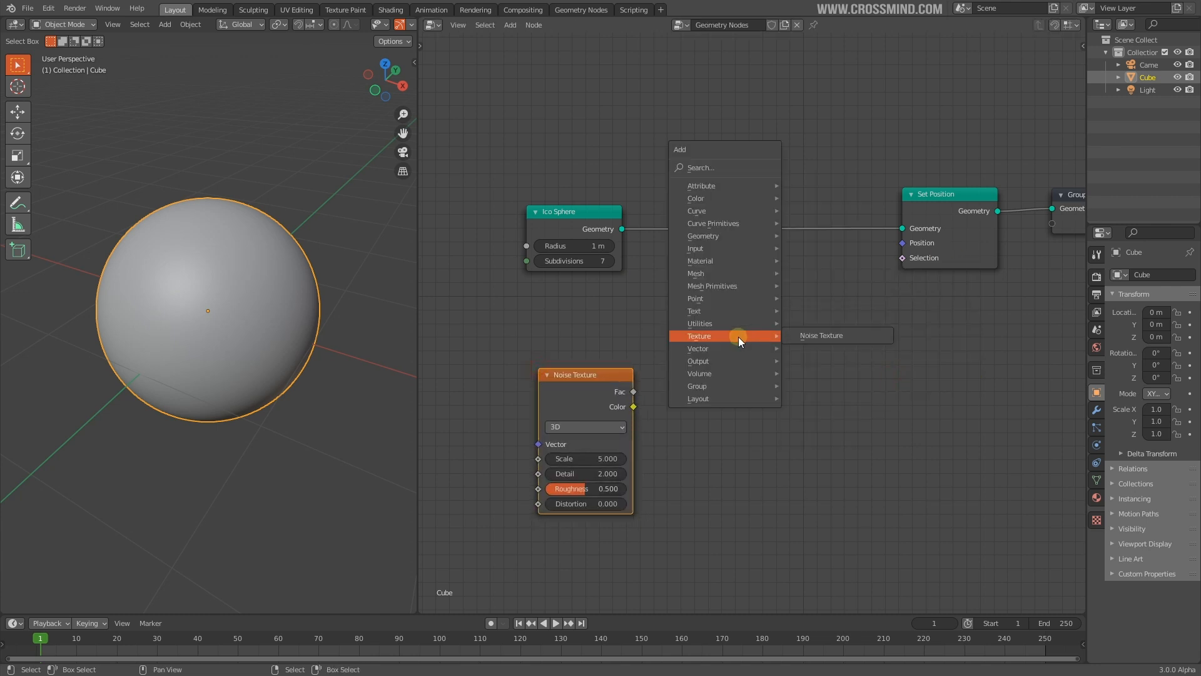
{"action": "mouse_move", "coordinate": [730, 348]}
{"action": "left_click", "coordinate": [823, 388]}
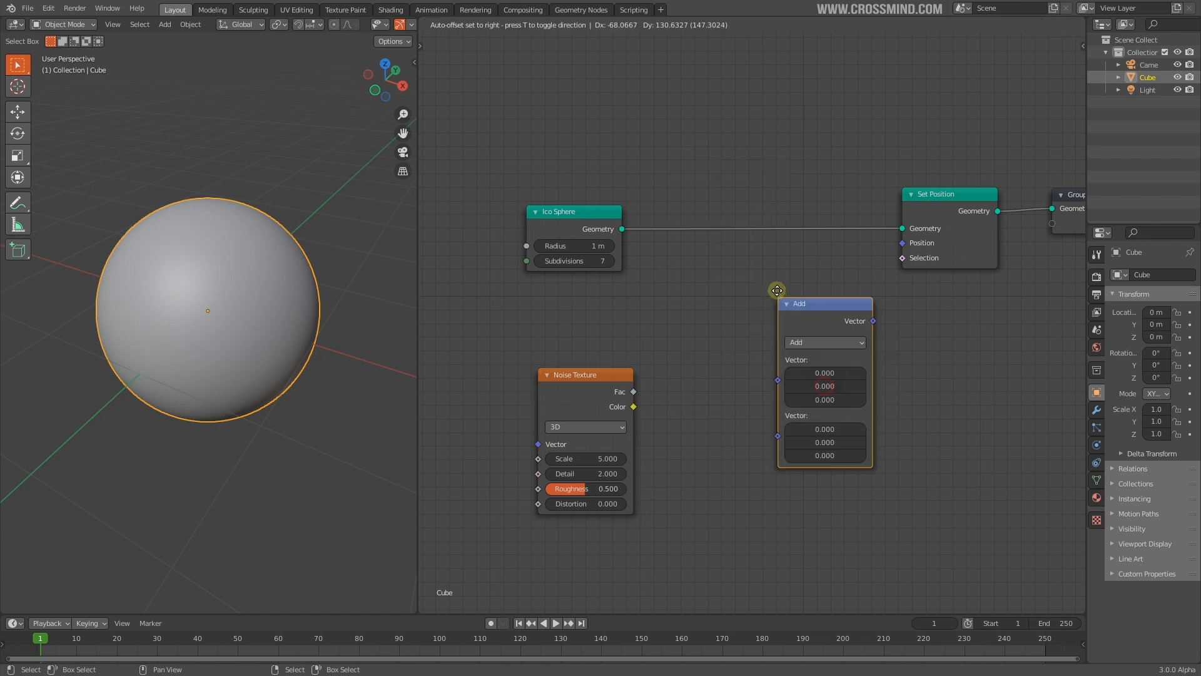
{"action": "left_click", "coordinate": [773, 285]}
{"action": "left_click_drag", "start_coordinate": [899, 242], "coordinate": [902, 243]}
{"action": "left_click_drag", "start_coordinate": [597, 391], "coordinate": [533, 359]}
Add a Position input node and connect it to the Add node's first Vector
{"action": "key", "text": "shift+a"}
{"action": "mouse_move", "coordinate": [563, 202]}
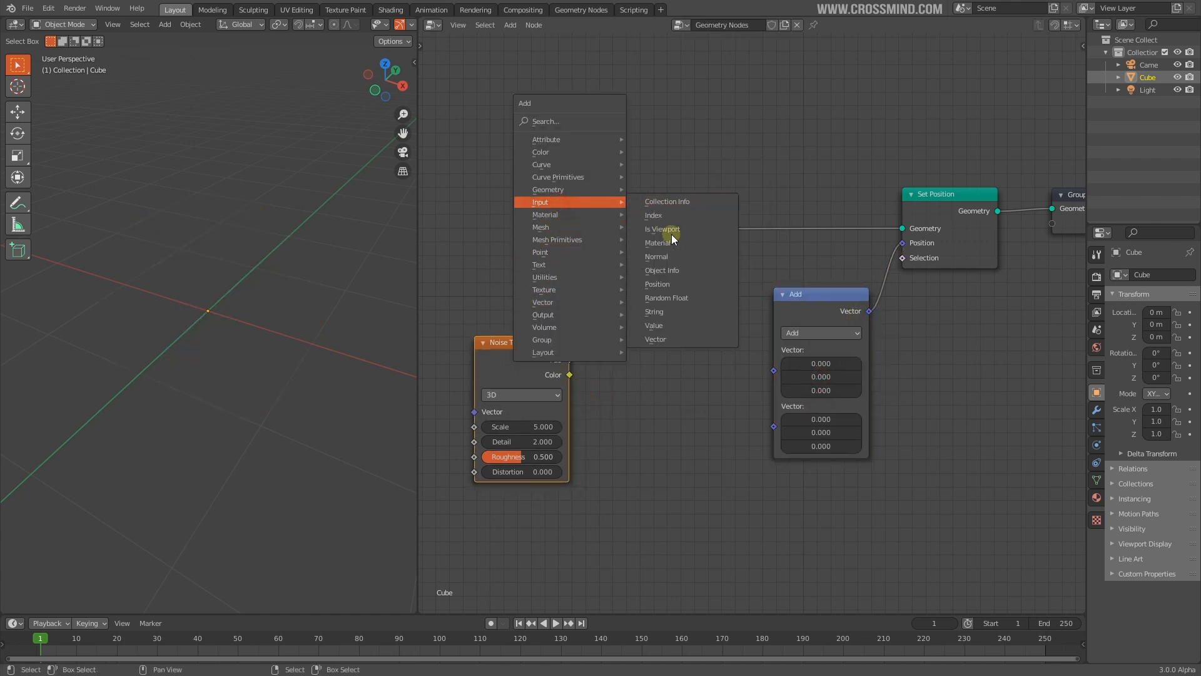
{"action": "left_click", "coordinate": [677, 284]}
{"action": "left_click", "coordinate": [604, 299]}
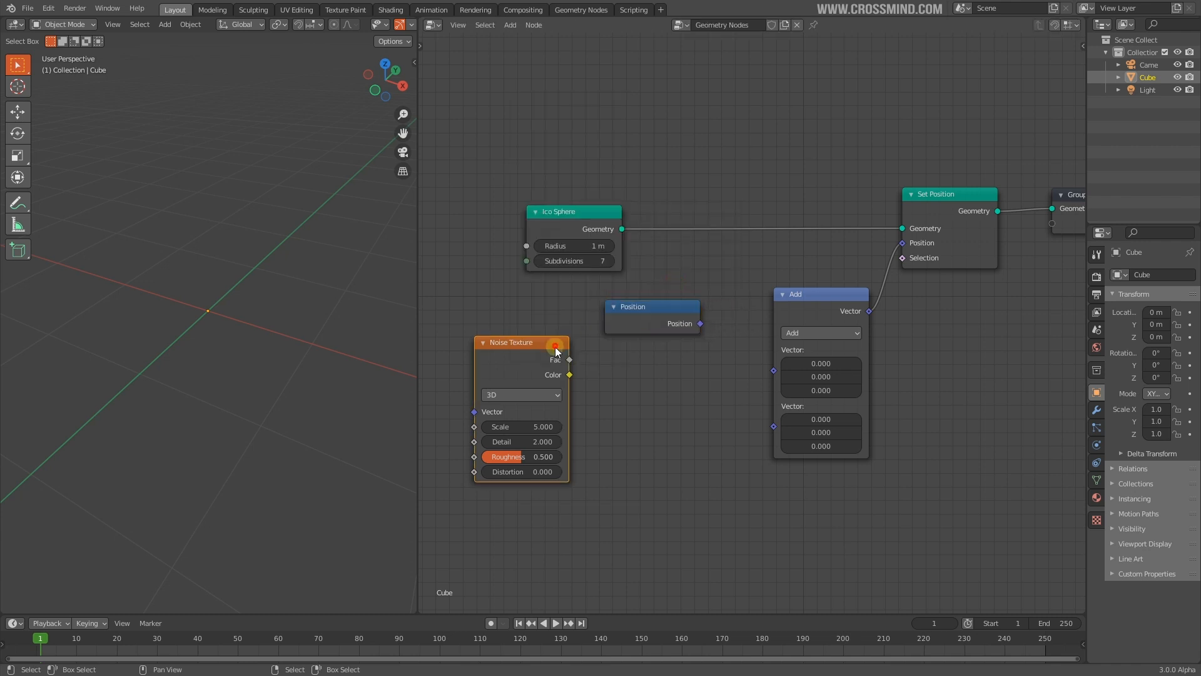
{"action": "left_click_drag", "start_coordinate": [555, 346], "coordinate": [563, 399]}
{"action": "left_click_drag", "start_coordinate": [625, 320], "coordinate": [462, 336]}
{"action": "left_click_drag", "start_coordinate": [772, 375], "coordinate": [774, 373]}
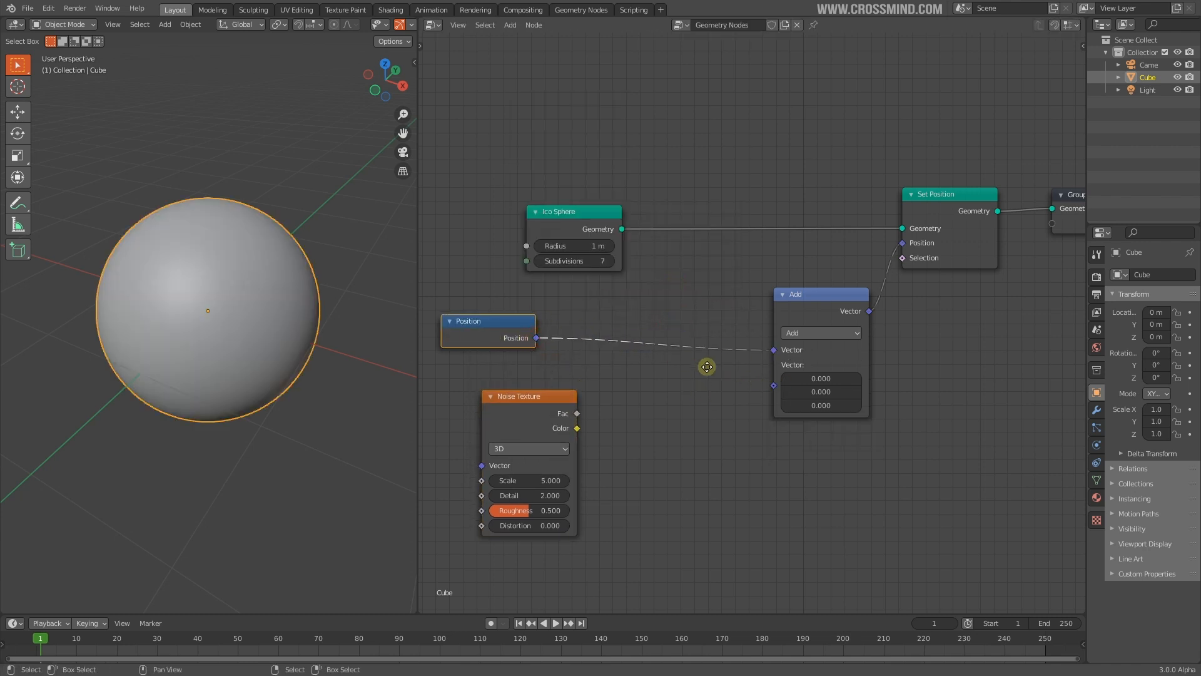
{"action": "middle_click_drag", "start_coordinate": [702, 378], "coordinate": [712, 346]}
Add a Combine XYZ into Add's second Vector and feed the noise Fac into its Z
{"action": "key", "text": "shift+a"}
{"action": "mouse_move", "coordinate": [695, 468]}
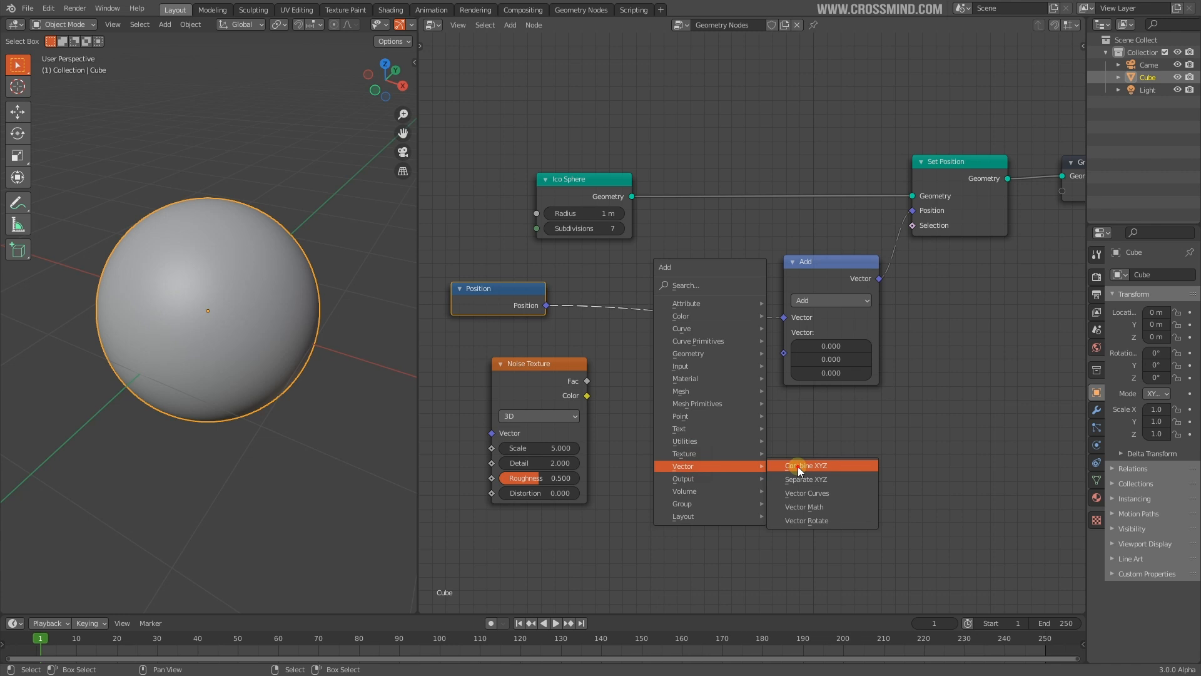
{"action": "left_click", "coordinate": [798, 467]}
{"action": "left_click", "coordinate": [657, 375]}
{"action": "left_click_drag", "start_coordinate": [744, 393], "coordinate": [783, 353]}
{"action": "left_click_drag", "start_coordinate": [587, 381], "coordinate": [648, 440]}
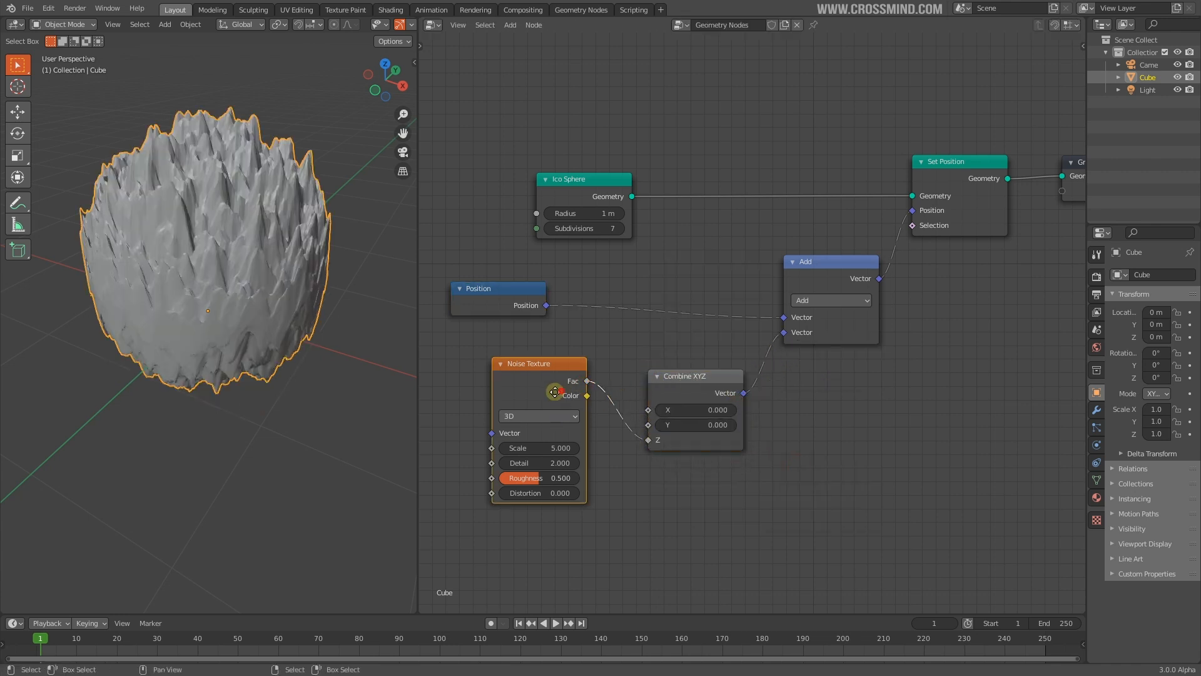
Inspect the spiky sphere from several angles and reposition the Noise Texture node
{"action": "left_click_drag", "start_coordinate": [557, 401], "coordinate": [519, 411]}
{"action": "scroll", "coordinate": [239, 254], "scroll_direction": "down", "scroll_amount": 1}
{"action": "middle_click_drag", "start_coordinate": [239, 256], "coordinate": [272, 297]}
{"action": "scroll", "coordinate": [789, 413], "scroll_direction": "down", "scroll_amount": 1}
{"action": "middle_click_drag", "start_coordinate": [799, 413], "coordinate": [840, 411]}
{"action": "scroll", "coordinate": [323, 363], "scroll_direction": "down", "scroll_amount": 1}
{"action": "middle_click_drag", "start_coordinate": [323, 362], "coordinate": [298, 372]}
{"action": "scroll", "coordinate": [325, 322], "scroll_direction": "up", "scroll_amount": 2}
{"action": "middle_click_drag", "start_coordinate": [761, 453], "coordinate": [803, 420]}
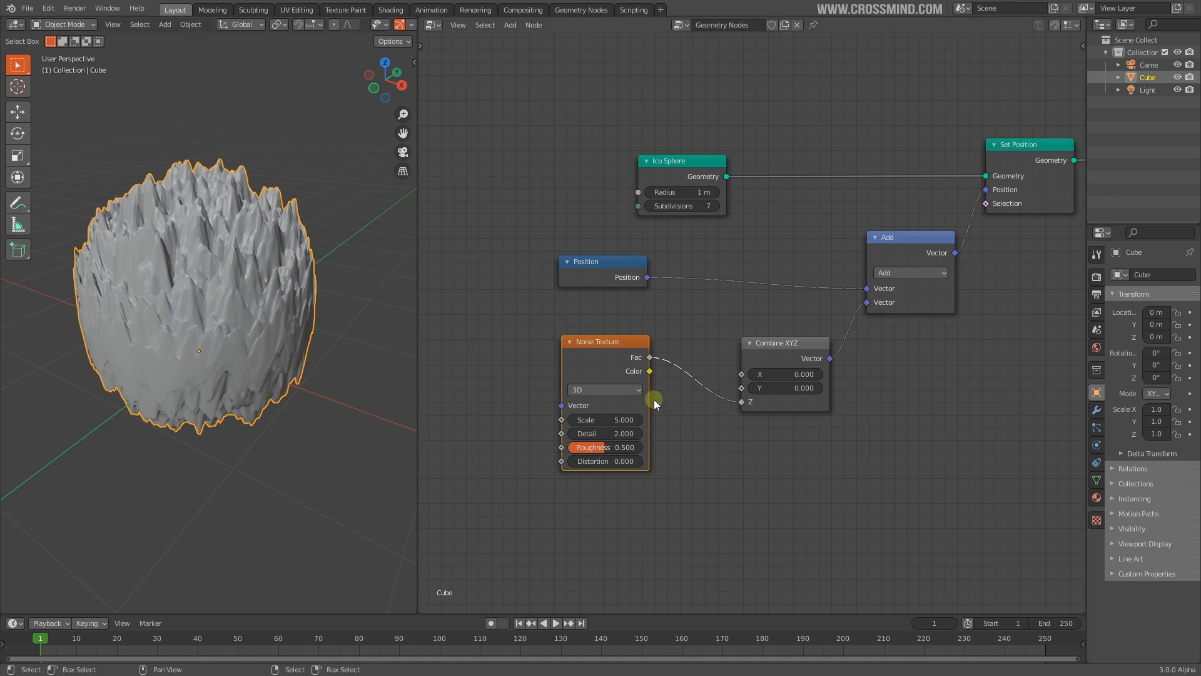
Link the noise Fac into Combine XYZ's Y and X inputs as well
{"action": "left_click_drag", "start_coordinate": [600, 357], "coordinate": [586, 377]}
{"action": "middle_click_drag", "start_coordinate": [275, 299], "coordinate": [294, 332]}
{"action": "scroll", "coordinate": [776, 451], "scroll_direction": "up", "scroll_amount": 1}
{"action": "middle_click_drag", "start_coordinate": [776, 452], "coordinate": [759, 413]}
{"action": "scroll", "coordinate": [759, 413], "scroll_direction": "up", "scroll_amount": 3}
{"action": "left_click_drag", "start_coordinate": [568, 313], "coordinate": [615, 298]}
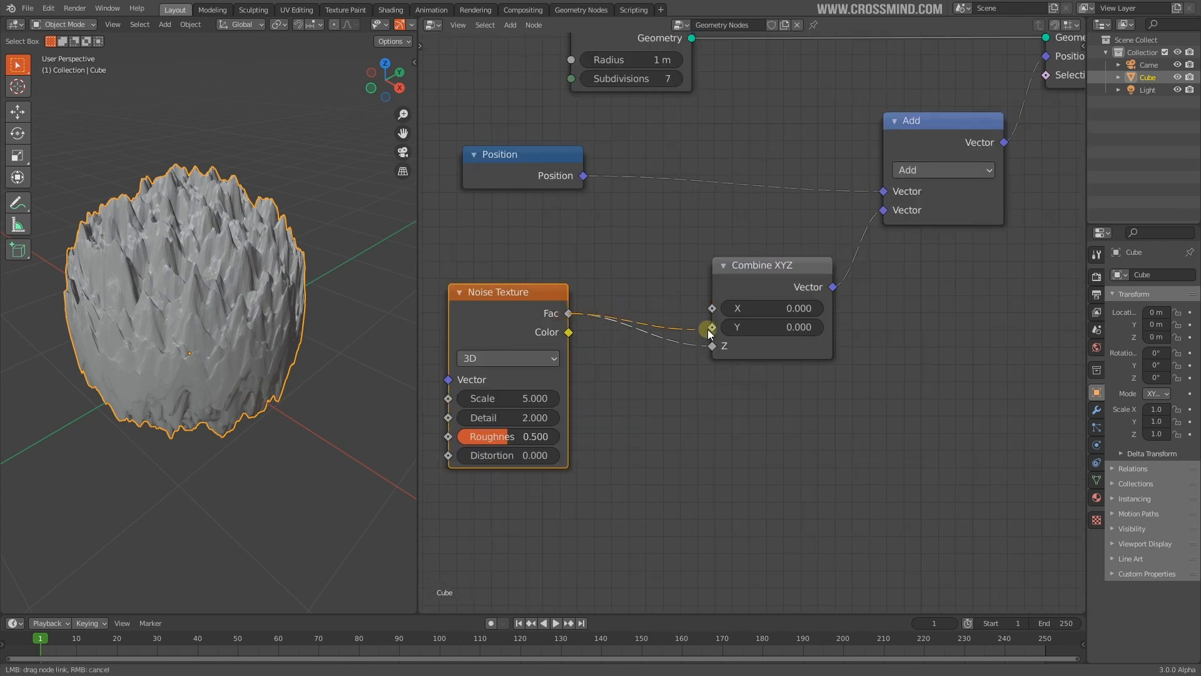
{"action": "left_click_drag", "start_coordinate": [709, 330], "coordinate": [714, 309]}
{"action": "middle_click_drag", "start_coordinate": [298, 320], "coordinate": [375, 313]}
{"action": "key", "text": "Home"}
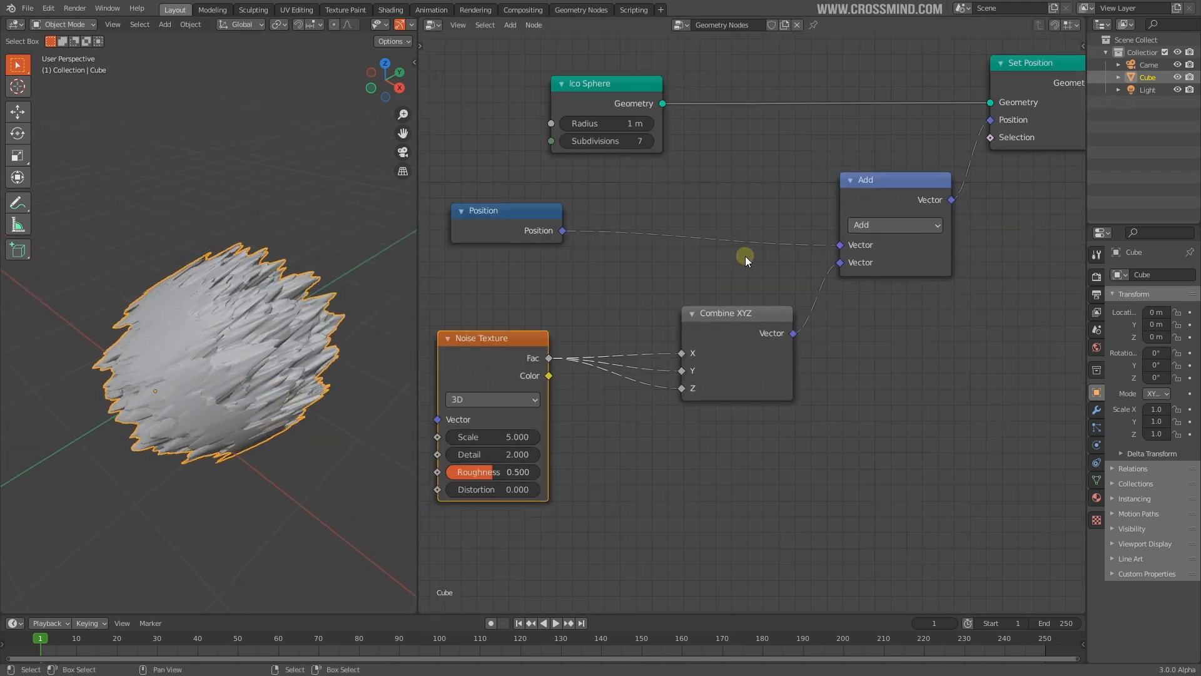
Try Multiply as the vector operation, revert to Add, and orbit around the result
{"action": "left_click", "coordinate": [915, 227]}
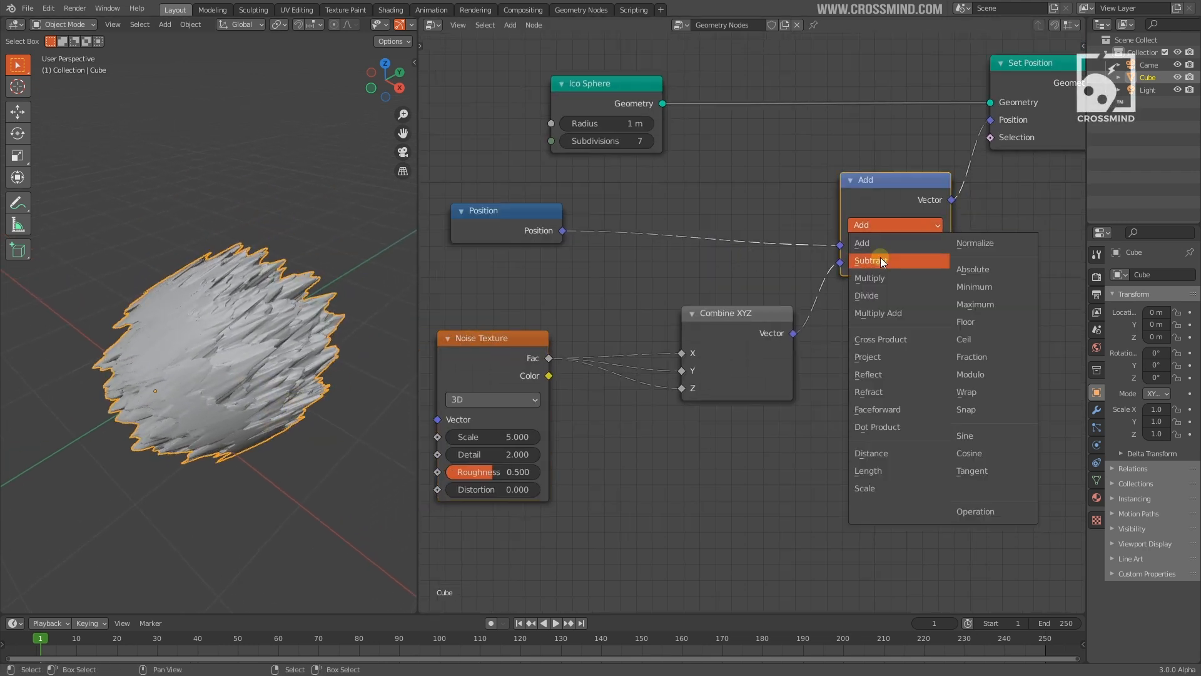
{"action": "left_click", "coordinate": [878, 276]}
{"action": "middle_click_drag", "start_coordinate": [307, 341], "coordinate": [346, 357]}
{"action": "left_click", "coordinate": [893, 226]}
{"action": "left_click", "coordinate": [867, 242]}
{"action": "middle_click_drag", "start_coordinate": [238, 381], "coordinate": [118, 371]}
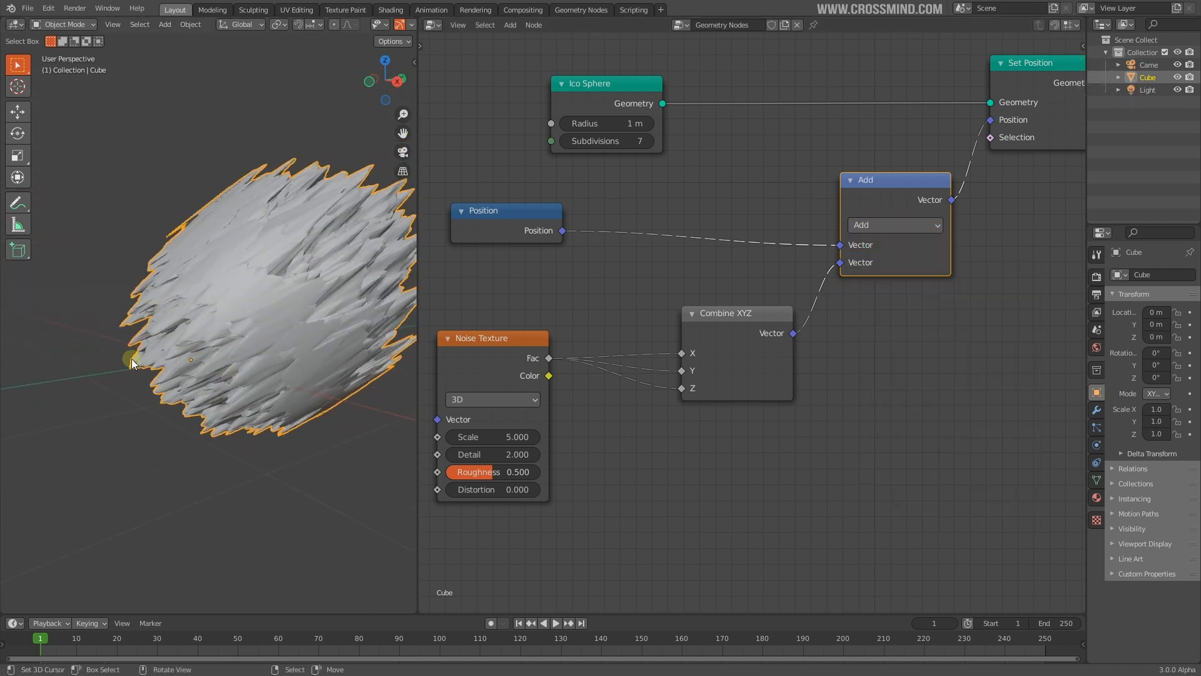
{"action": "middle_click_drag", "start_coordinate": [182, 295], "coordinate": [63, 328]}
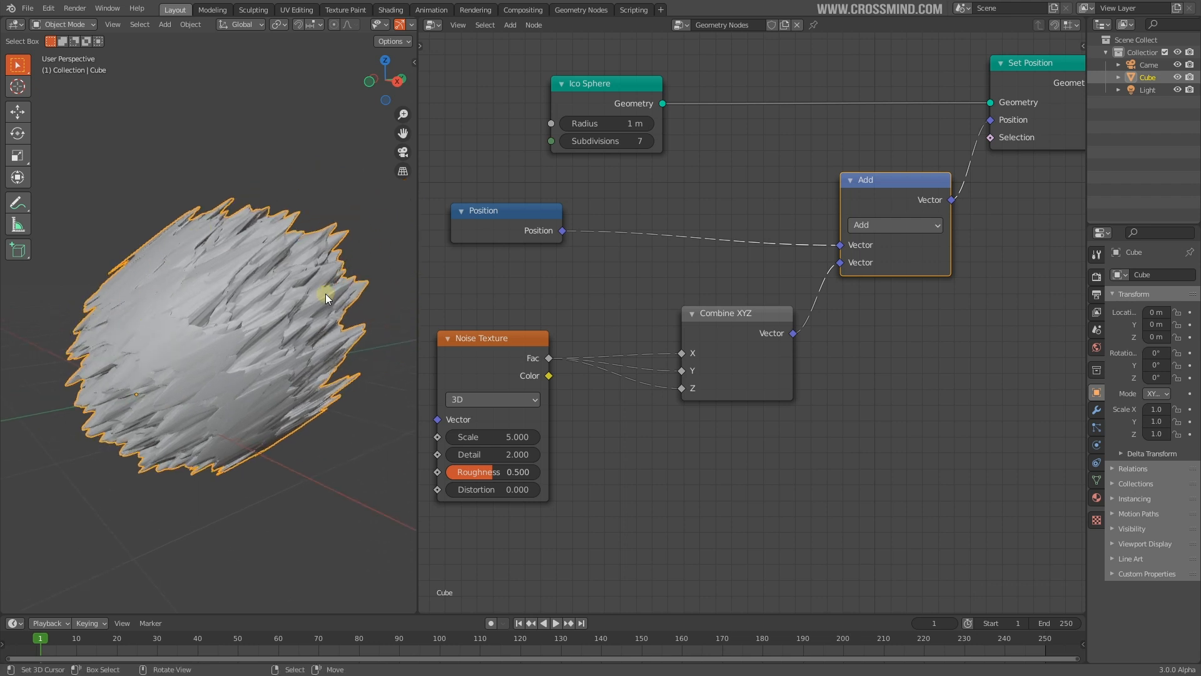
{"action": "middle_click_drag", "start_coordinate": [301, 299], "coordinate": [78, 459]}
{"action": "middle_click_drag", "start_coordinate": [176, 438], "coordinate": [100, 339]}
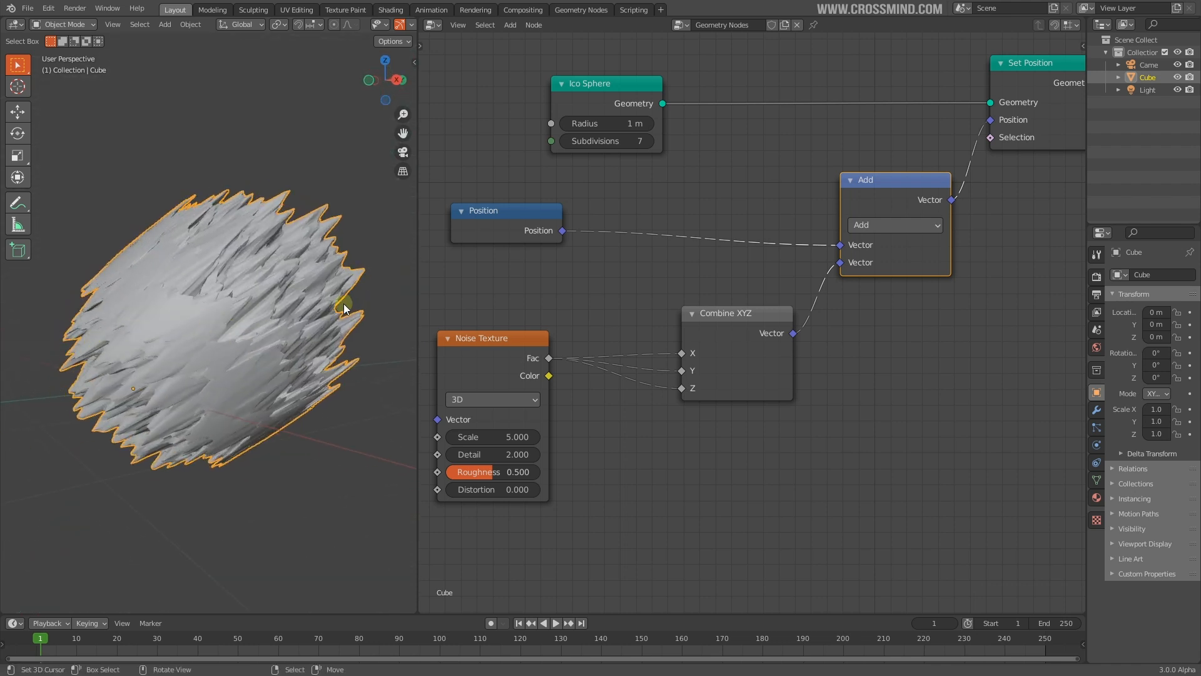
{"action": "scroll", "coordinate": [344, 304], "scroll_direction": "down", "scroll_amount": 3}
{"action": "middle_click_drag", "start_coordinate": [309, 344], "coordinate": [325, 364]}
Switch the vector node to Multiply and set noise Scale 2.200 and Detail 2.490
{"action": "middle_click_drag", "start_coordinate": [924, 228], "coordinate": [945, 254]}
{"action": "left_click", "coordinate": [945, 254]}
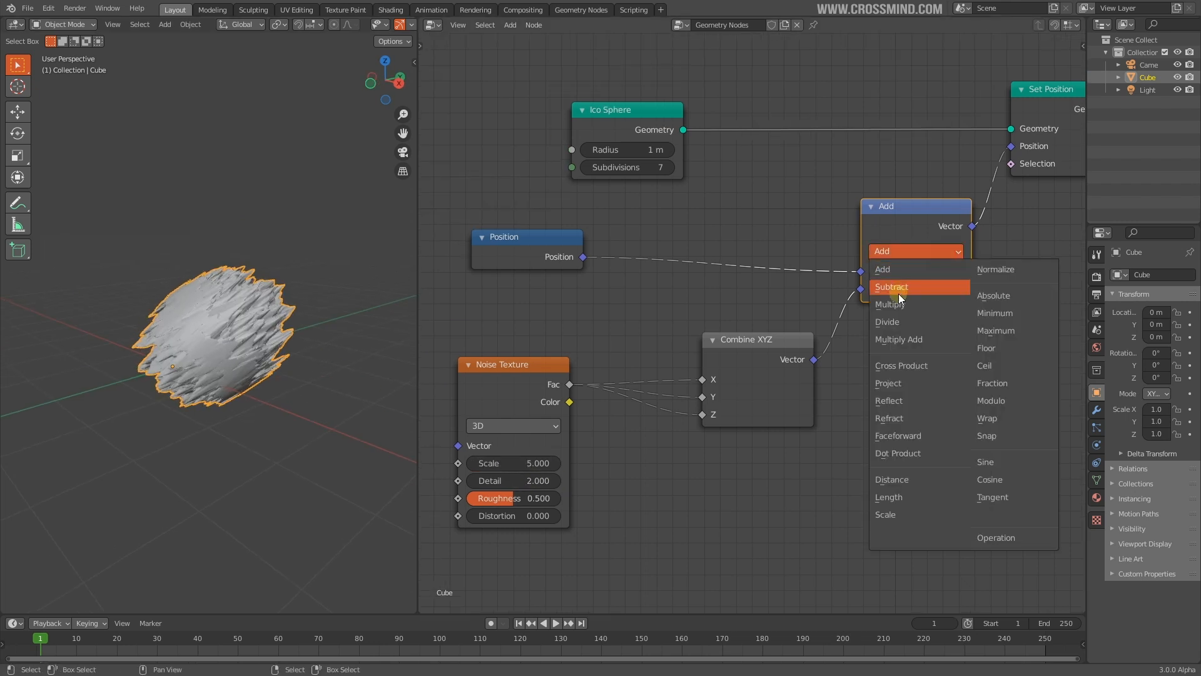
{"action": "left_click", "coordinate": [899, 305]}
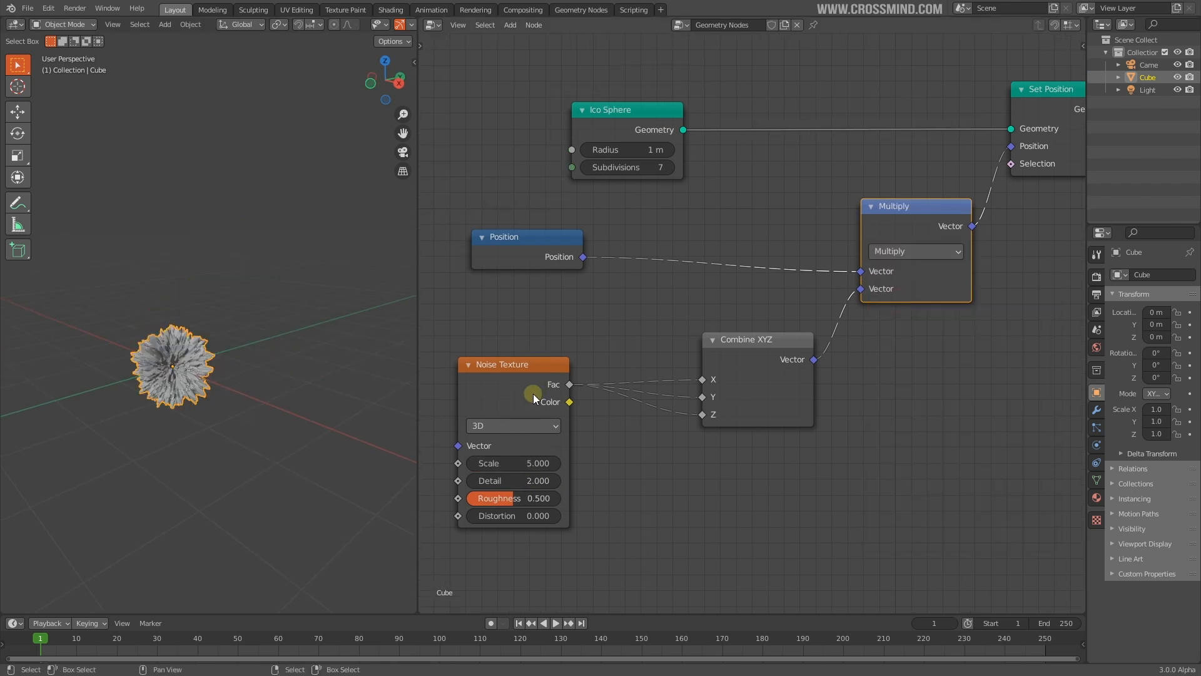
{"action": "middle_click_drag", "start_coordinate": [266, 301], "coordinate": [329, 249]}
{"action": "scroll", "coordinate": [289, 317], "scroll_direction": "up", "scroll_amount": 2}
{"action": "left_click_drag", "start_coordinate": [543, 464], "coordinate": [501, 464]}
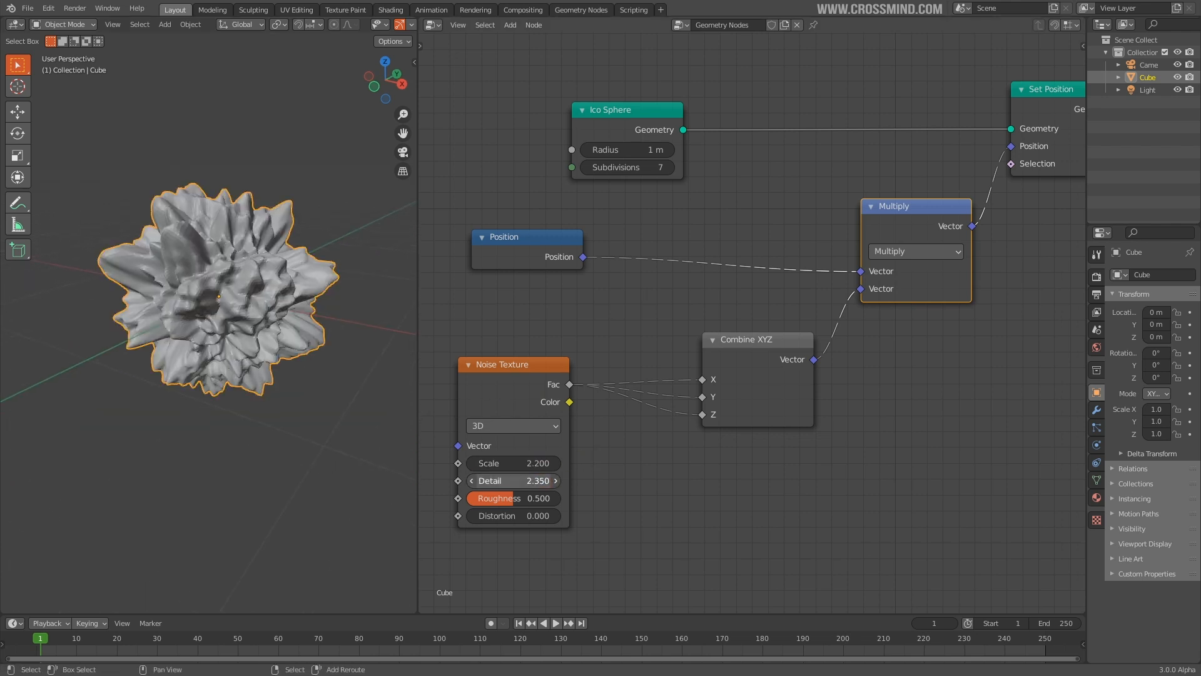
{"action": "left_click_drag", "start_coordinate": [513, 481], "coordinate": [516, 480]}
{"action": "middle_click_drag", "start_coordinate": [787, 439], "coordinate": [812, 464]}
Move the Combine XYZ and Noise Texture nodes to tidy the layout
{"action": "left_click", "coordinate": [767, 385]}
{"action": "middle_click_drag", "start_coordinate": [733, 432], "coordinate": [741, 371]}
{"action": "left_click_drag", "start_coordinate": [782, 318], "coordinate": [771, 323]}
{"action": "left_click_drag", "start_coordinate": [682, 288], "coordinate": [885, 451]}
{"action": "left_click_drag", "start_coordinate": [530, 355], "coordinate": [489, 371]}
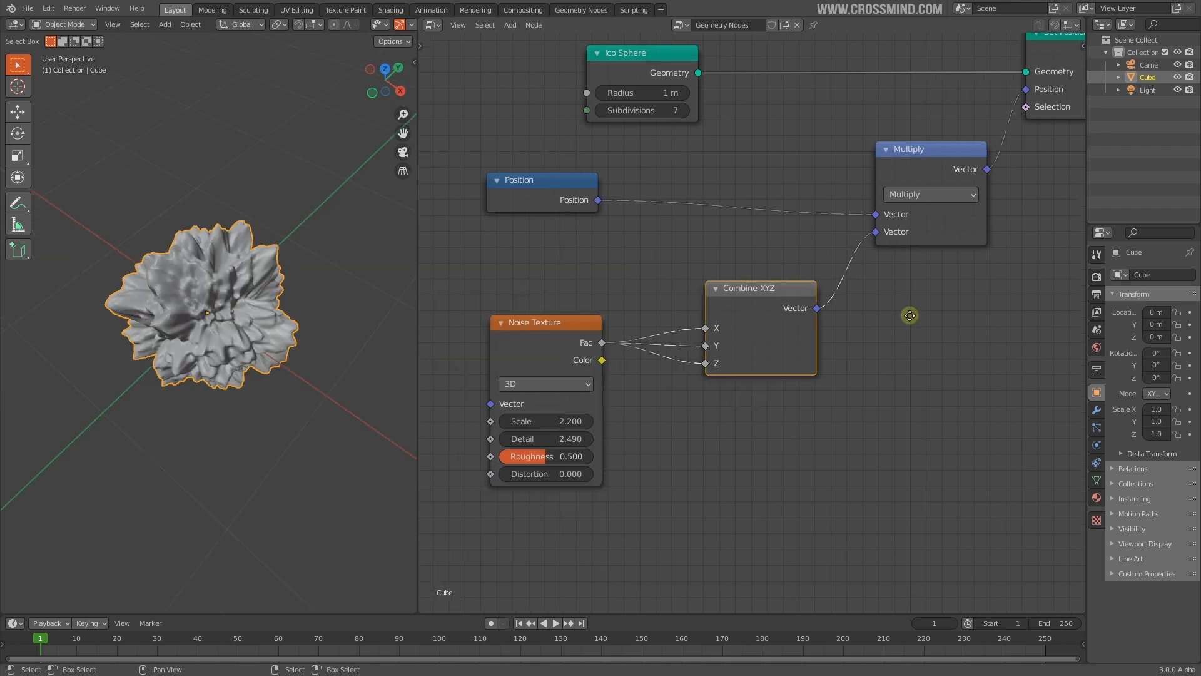
{"action": "left_click", "coordinate": [769, 317]}
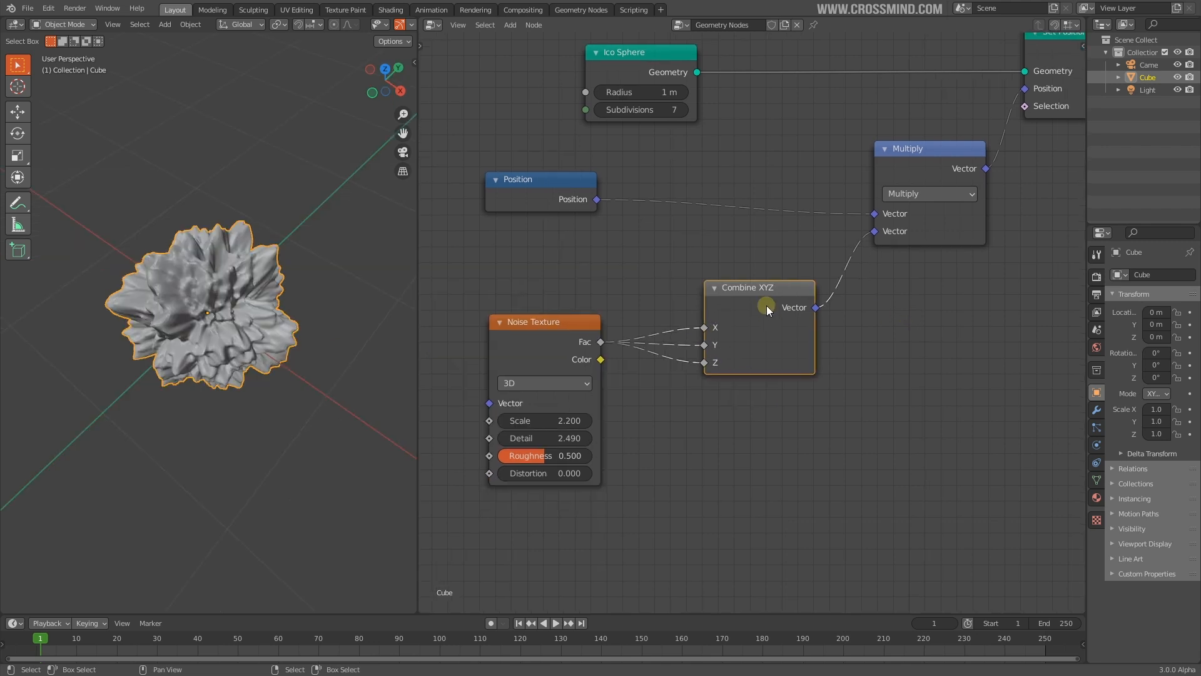
{"action": "left_click_drag", "start_coordinate": [678, 256], "coordinate": [840, 401]}
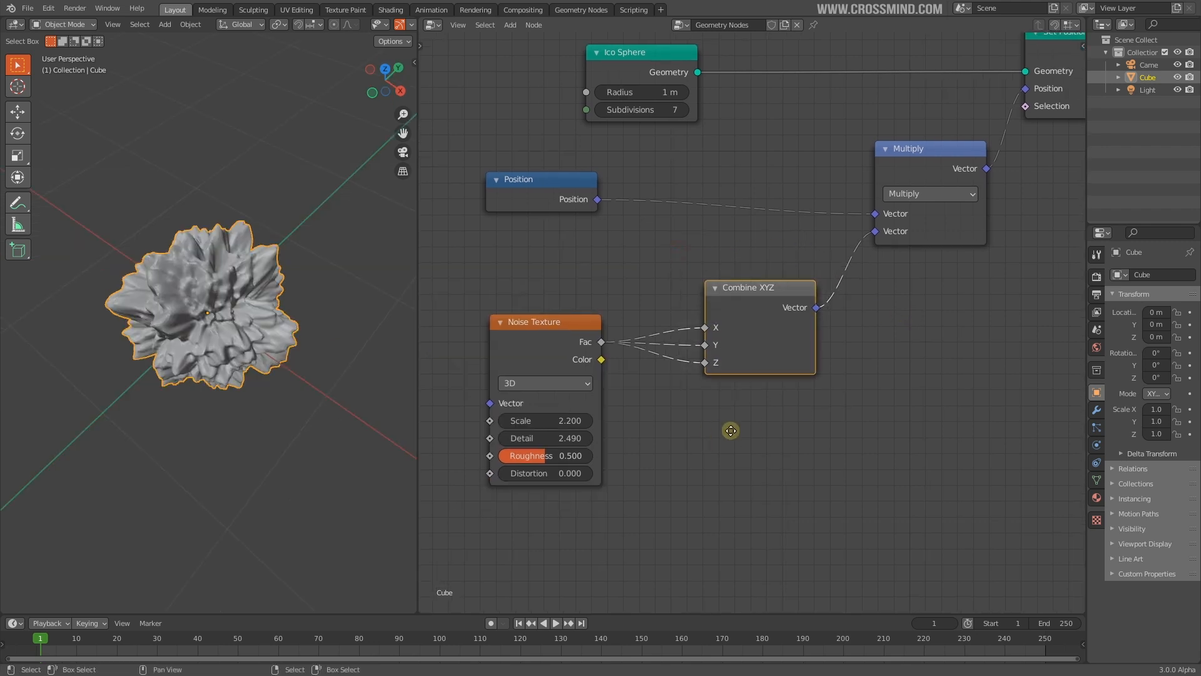
Cut the Combine XYZ links and delete the Combine XYZ node
{"action": "scroll", "coordinate": [783, 336], "scroll_direction": "up", "scroll_amount": 1}
{"action": "left_click_drag", "start_coordinate": [571, 325], "coordinate": [515, 327]}
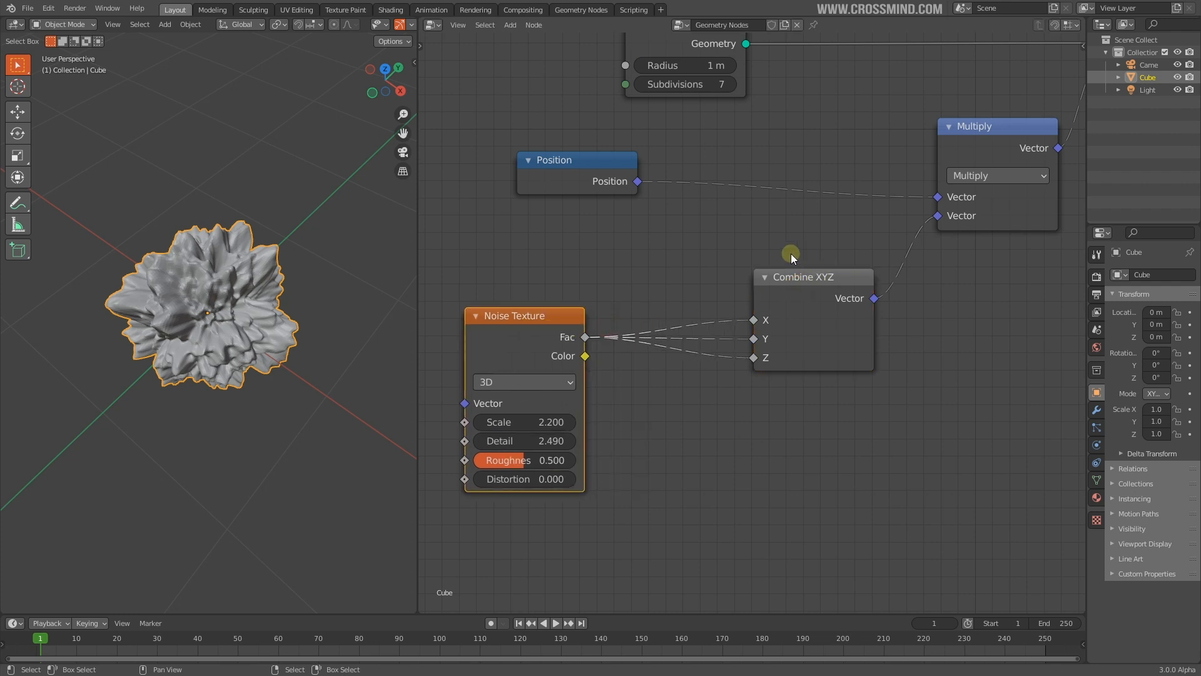
{"action": "left_click", "coordinate": [727, 394]}
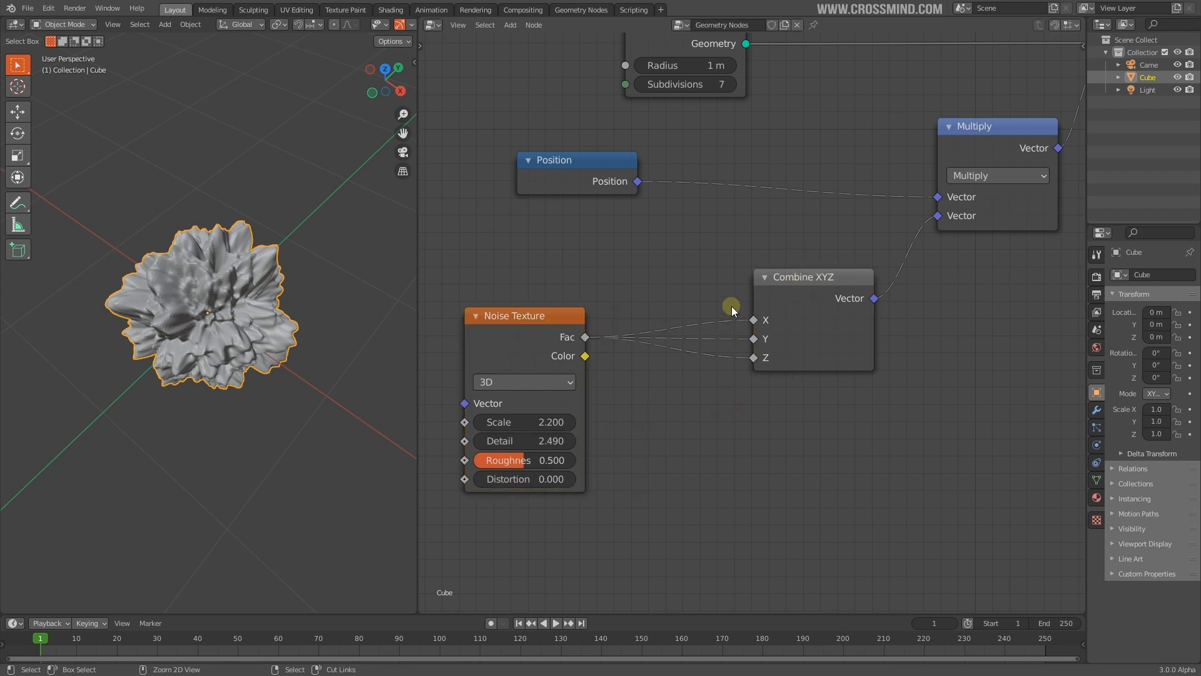
{"action": "middle_click_drag", "start_coordinate": [801, 363], "coordinate": [782, 373]}
{"action": "scroll", "coordinate": [782, 374], "scroll_direction": "up", "scroll_amount": 1}
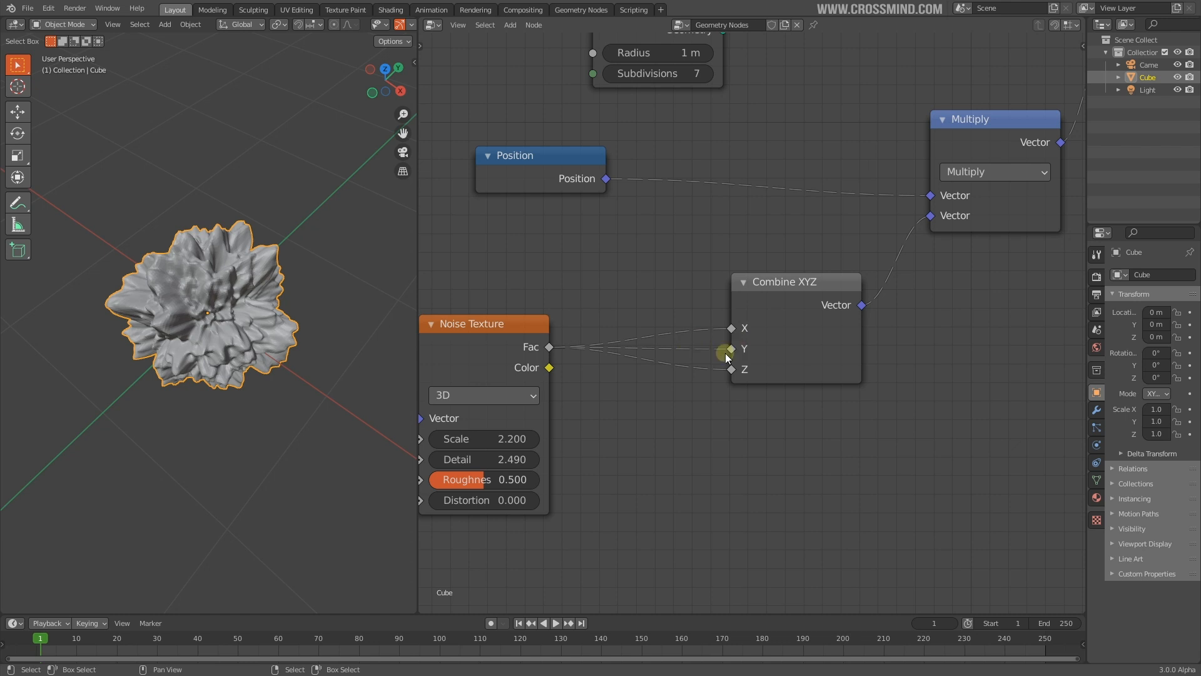
{"action": "right_click_drag", "start_coordinate": [745, 358], "coordinate": [747, 361], "text": "ctrl"}
{"action": "right_click_drag", "start_coordinate": [899, 235], "coordinate": [920, 259], "text": "ctrl"}
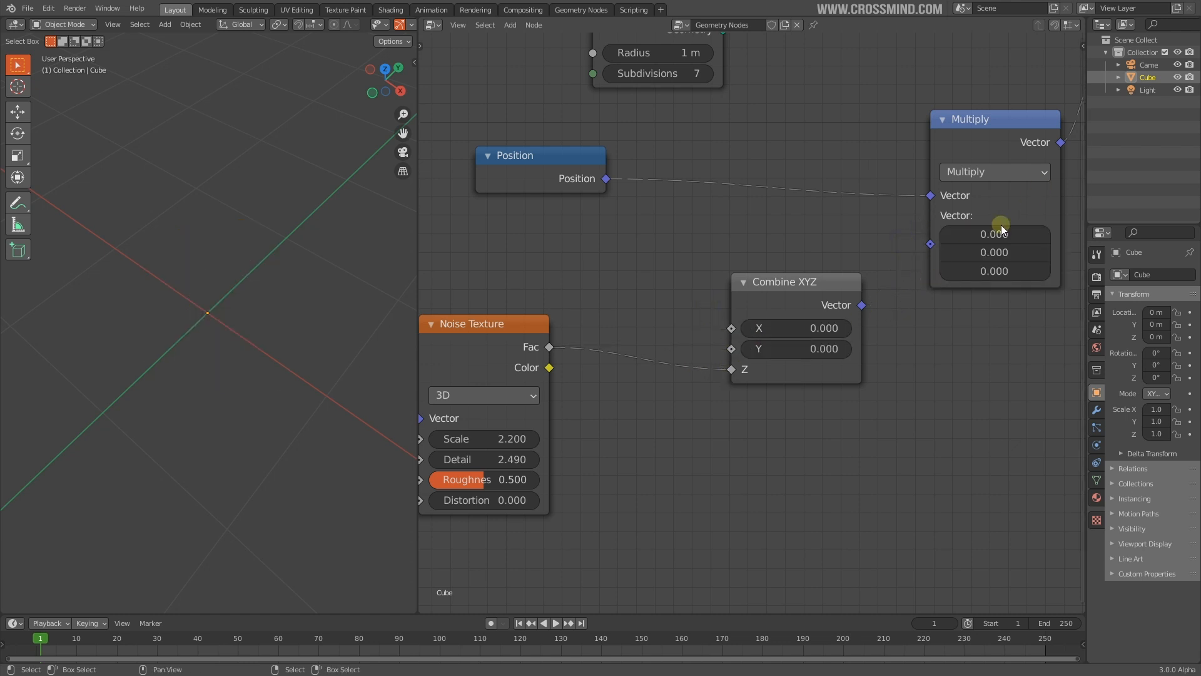
{"action": "left_click", "coordinate": [772, 310]}
{"action": "left_click", "coordinate": [492, 347]}
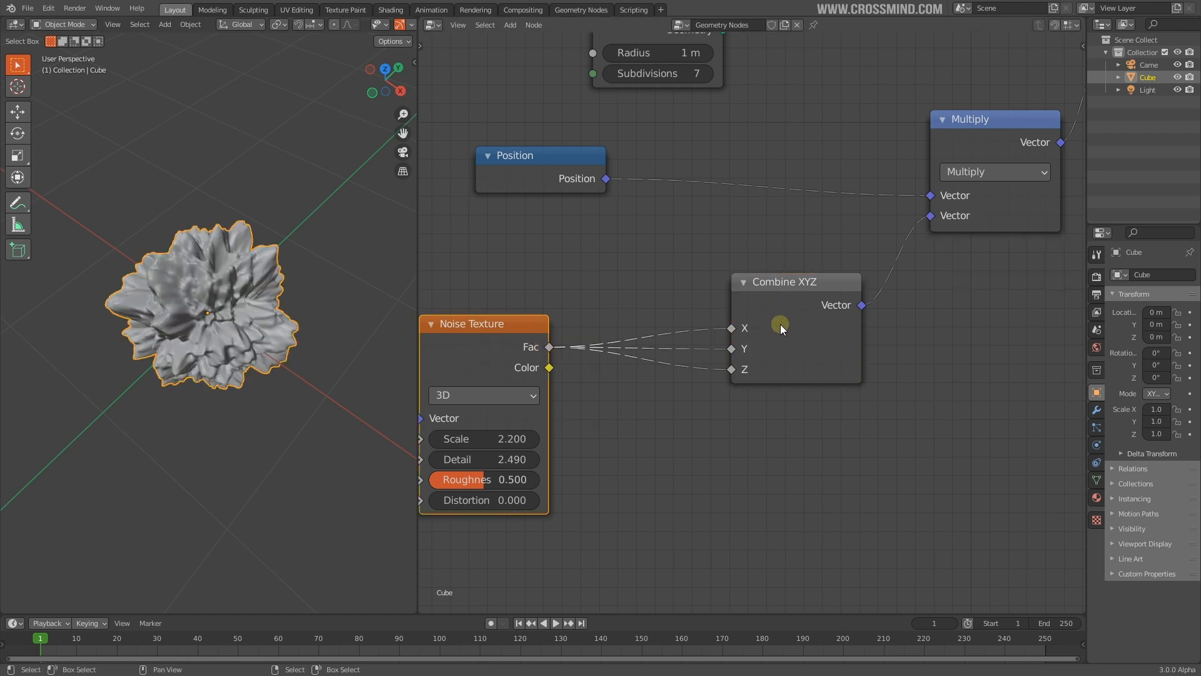
{"action": "left_click", "coordinate": [803, 301]}
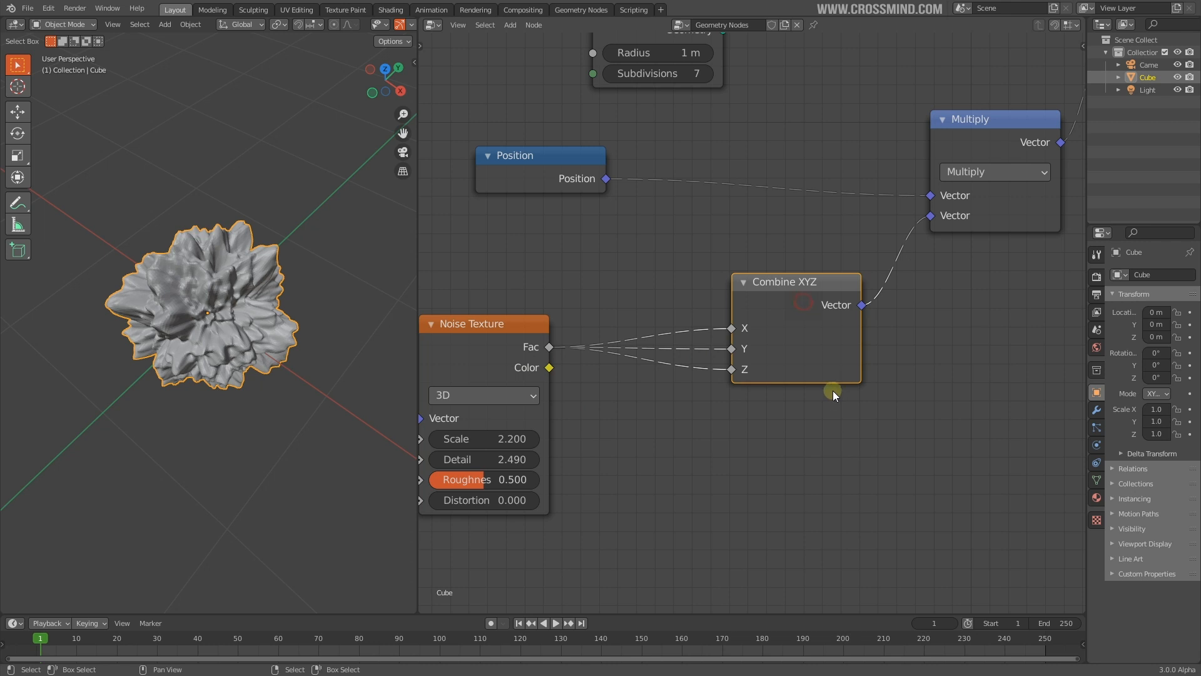
{"action": "key", "text": "ctrl+x"}
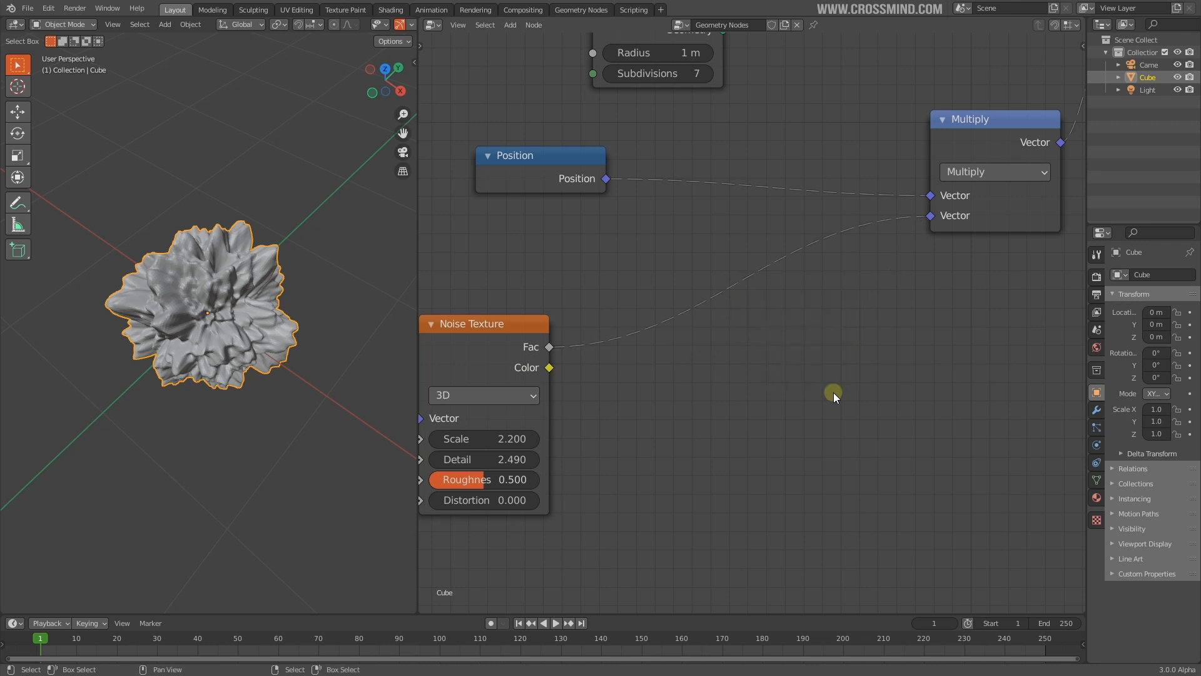
Connect the noise Fac straight to Multiply's second Vector and inspect the mesh orthographically
{"action": "right_click_drag", "start_coordinate": [709, 343], "coordinate": [711, 344], "text": "ctrl"}
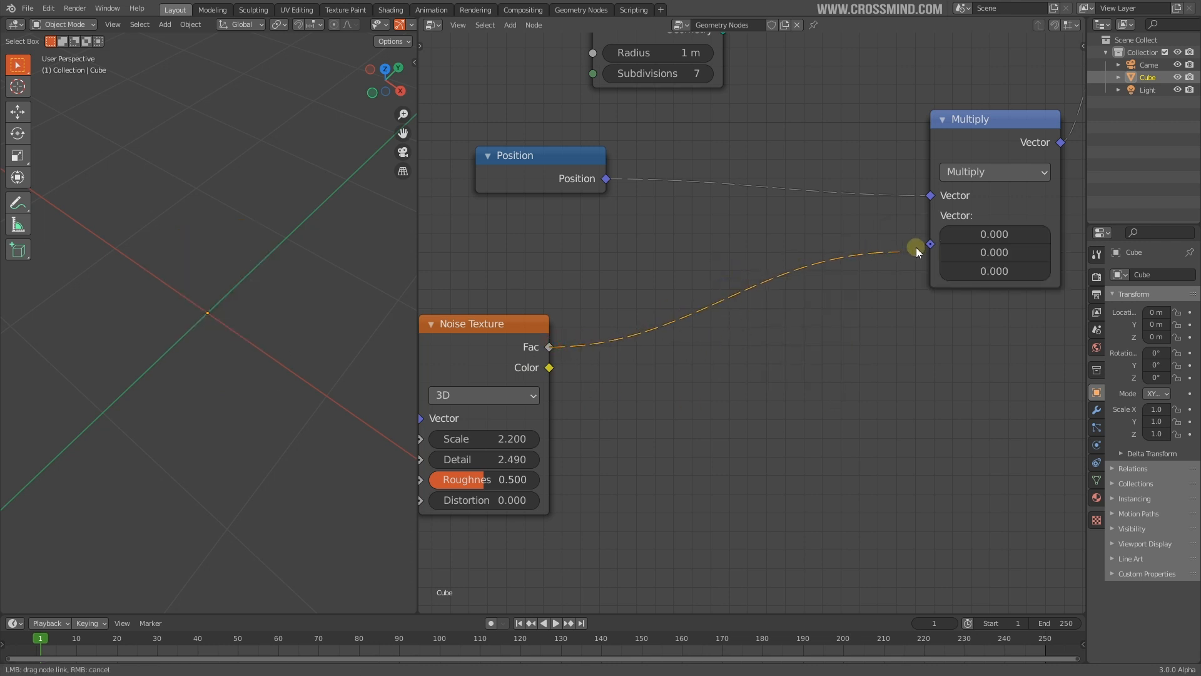
{"action": "left_click_drag", "start_coordinate": [926, 247], "coordinate": [928, 246]}
{"action": "middle_click_drag", "start_coordinate": [350, 341], "coordinate": [241, 332]}
{"action": "scroll", "coordinate": [240, 333], "scroll_direction": "down", "scroll_amount": 1}
{"action": "middle_click_drag", "start_coordinate": [284, 378], "coordinate": [235, 393]}
{"action": "key", "text": "KP_5"}
{"action": "scroll", "coordinate": [250, 397], "scroll_direction": "up", "scroll_amount": 2}
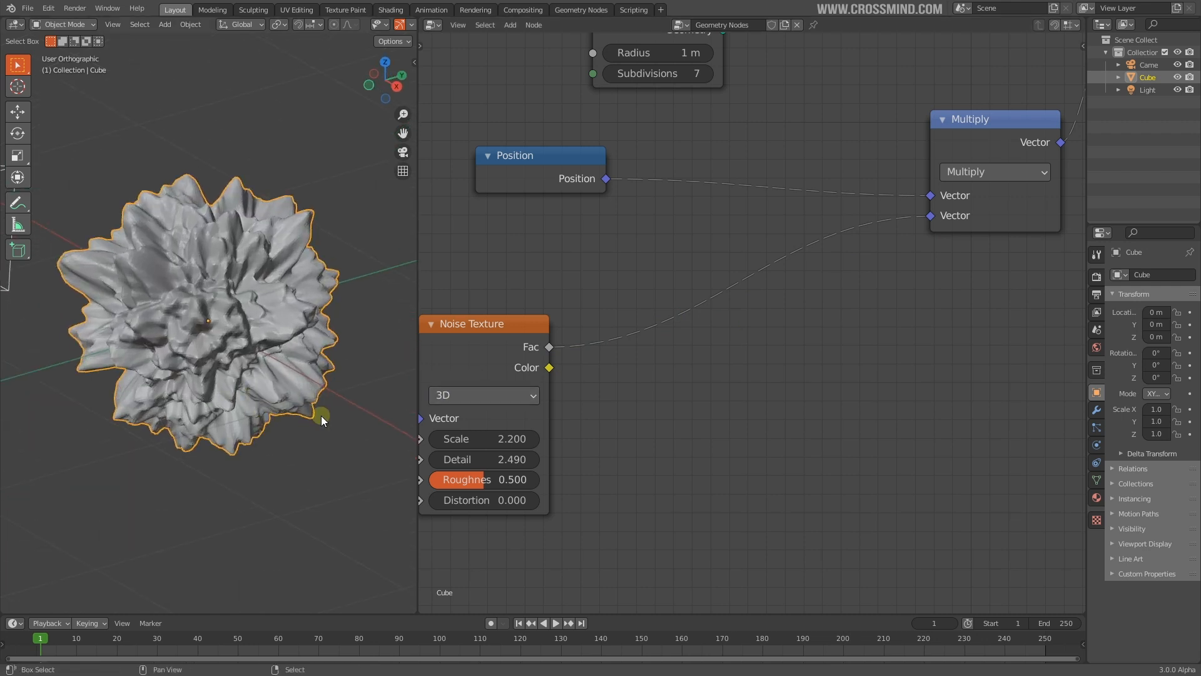
{"action": "middle_click_drag", "start_coordinate": [305, 415], "coordinate": [306, 430], "text": "shift"}
Raise the noise Detail to 5.490 and lower its Scale to 1.320
{"action": "middle_click_drag", "start_coordinate": [655, 422], "coordinate": [716, 372]}
{"action": "left_click_drag", "start_coordinate": [531, 410], "coordinate": [689, 409]}
{"action": "middle_click_drag", "start_coordinate": [189, 389], "coordinate": [225, 383]}
{"action": "left_click_drag", "start_coordinate": [563, 389], "coordinate": [516, 389]}
{"action": "key", "text": "shift+a"}
Insert a ColorRamp on the noise-to-Multiply link, tighten its stops and add a grey stop at 0.684
{"action": "mouse_move", "coordinate": [663, 134]}
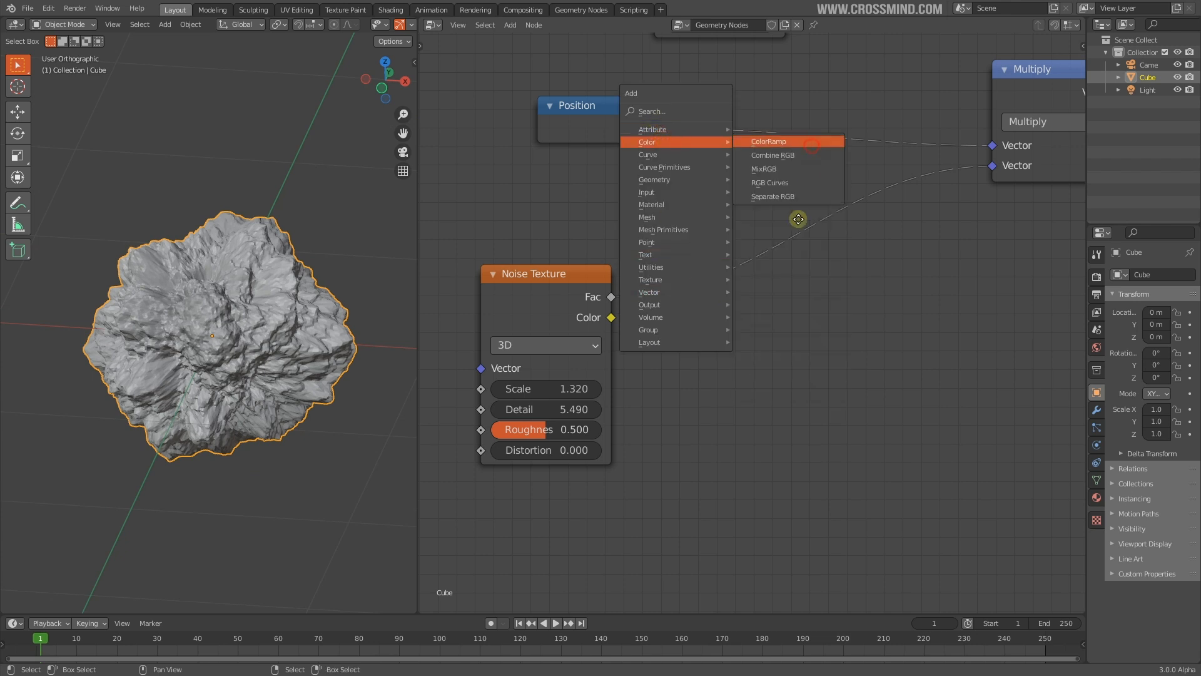
{"action": "left_click", "coordinate": [807, 143]}
{"action": "left_click", "coordinate": [722, 343]}
{"action": "left_click_drag", "start_coordinate": [727, 337], "coordinate": [729, 337]}
{"action": "left_click_drag", "start_coordinate": [904, 338], "coordinate": [806, 343]}
{"action": "left_click_drag", "start_coordinate": [732, 342], "coordinate": [846, 339]}
{"action": "left_click", "coordinate": [717, 308]}
{"action": "middle_click_drag", "start_coordinate": [341, 374], "coordinate": [387, 377]}
{"action": "scroll", "coordinate": [582, 404], "scroll_direction": "down", "scroll_amount": 1}
Duplicate the Noise Texture and plug the copy's Fac into the other noise's Distortion
{"action": "left_click", "coordinate": [591, 308]}
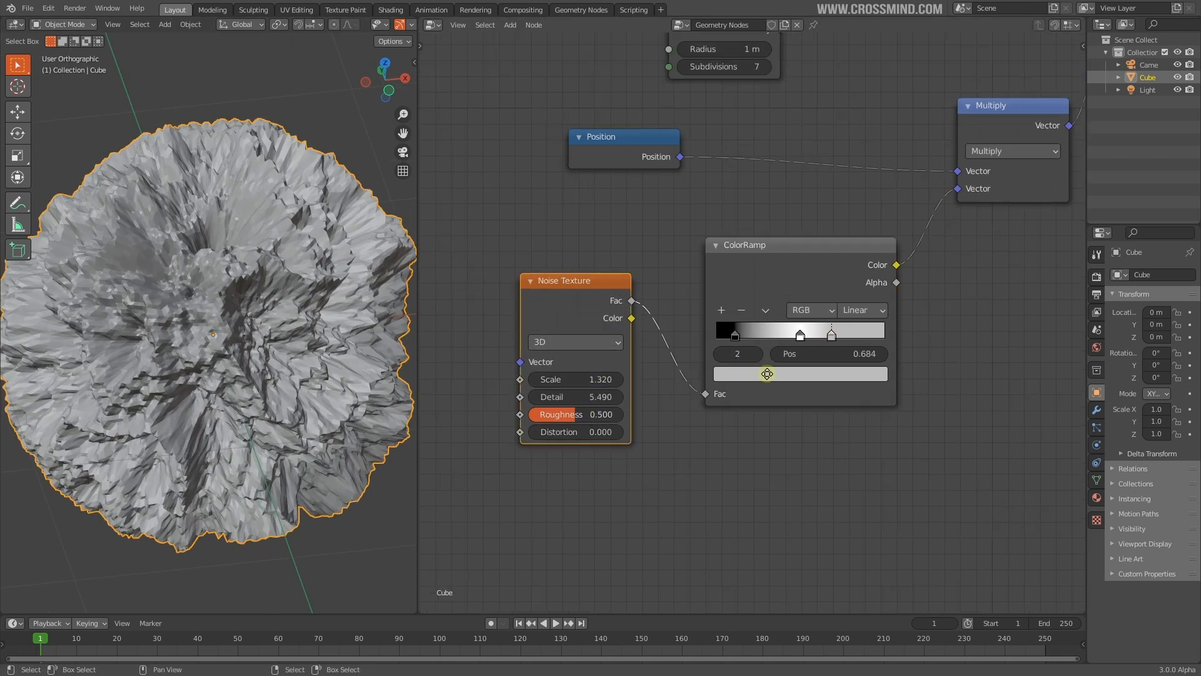
{"action": "middle_click_drag", "start_coordinate": [759, 373], "coordinate": [920, 339]}
{"action": "key", "text": "shift+d"}
{"action": "left_click", "coordinate": [646, 380]}
{"action": "left_click_drag", "start_coordinate": [596, 325], "coordinate": [680, 362]}
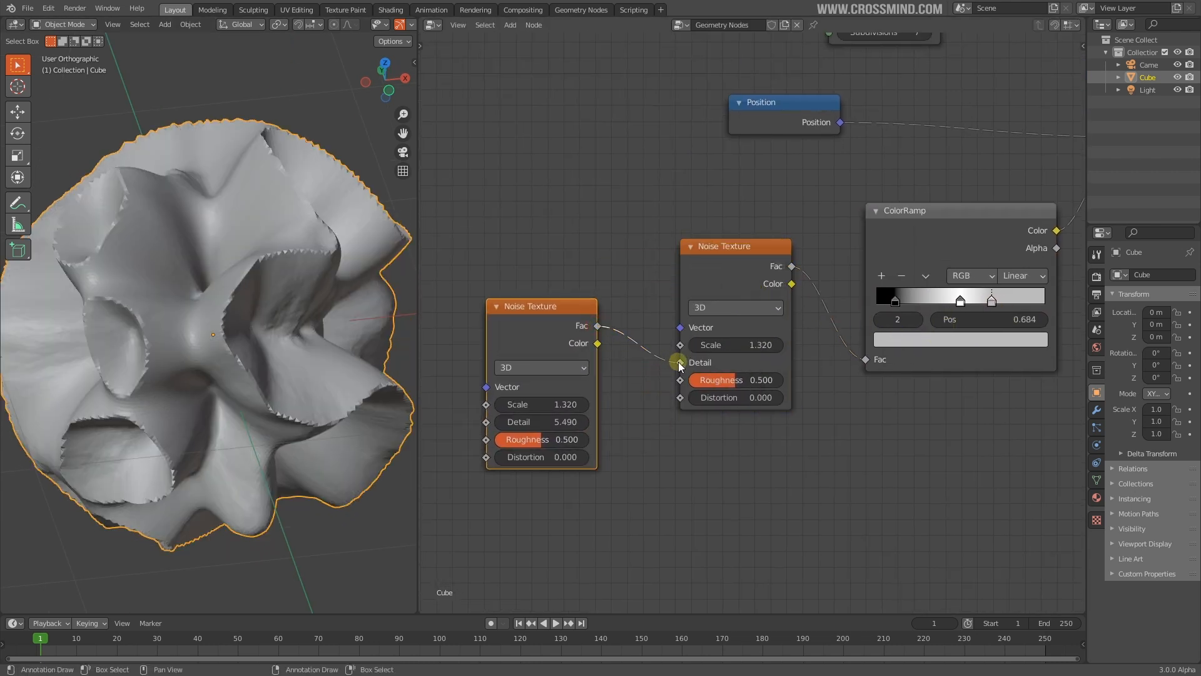
{"action": "middle_click_drag", "start_coordinate": [265, 378], "coordinate": [373, 348]}
{"action": "left_click_drag", "start_coordinate": [682, 363], "coordinate": [682, 346]}
{"action": "middle_click_drag", "start_coordinate": [294, 388], "coordinate": [350, 376]}
{"action": "left_click_drag", "start_coordinate": [680, 345], "coordinate": [681, 380]}
{"action": "middle_click_drag", "start_coordinate": [328, 351], "coordinate": [355, 346]}
{"action": "left_click_drag", "start_coordinate": [680, 379], "coordinate": [680, 397]}
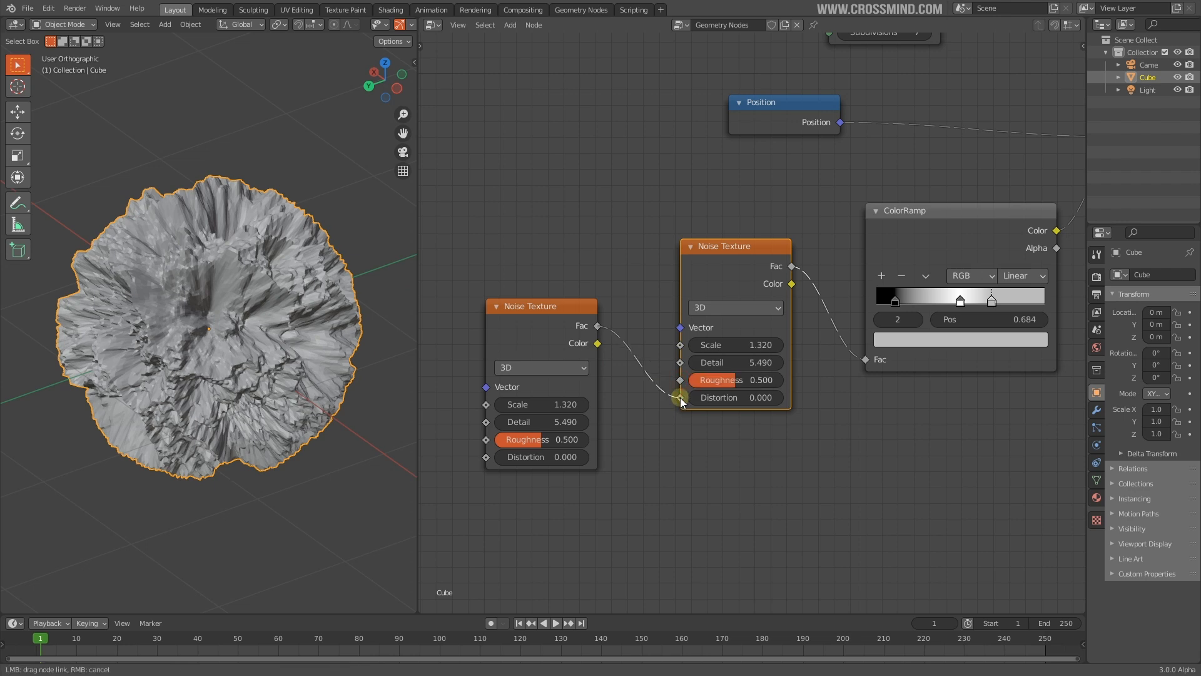
{"action": "middle_click_drag", "start_coordinate": [254, 325], "coordinate": [332, 358]}
{"action": "scroll", "coordinate": [275, 327], "scroll_direction": "down", "scroll_amount": 2}
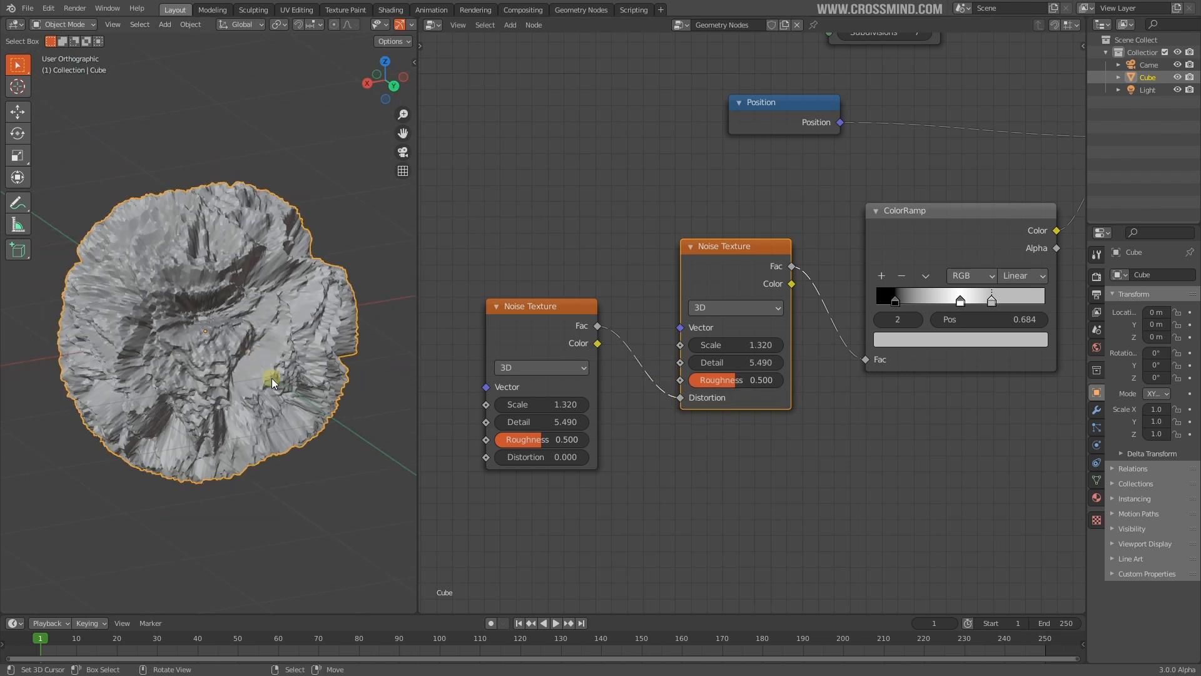
Move the middle ColorRamp stop to 0.291
{"action": "left_click_drag", "start_coordinate": [963, 303], "coordinate": [926, 302]}
{"action": "middle_click_drag", "start_coordinate": [863, 407], "coordinate": [761, 456]}
{"action": "key", "text": "shift+a"}
{"action": "left_click", "coordinate": [684, 551]}
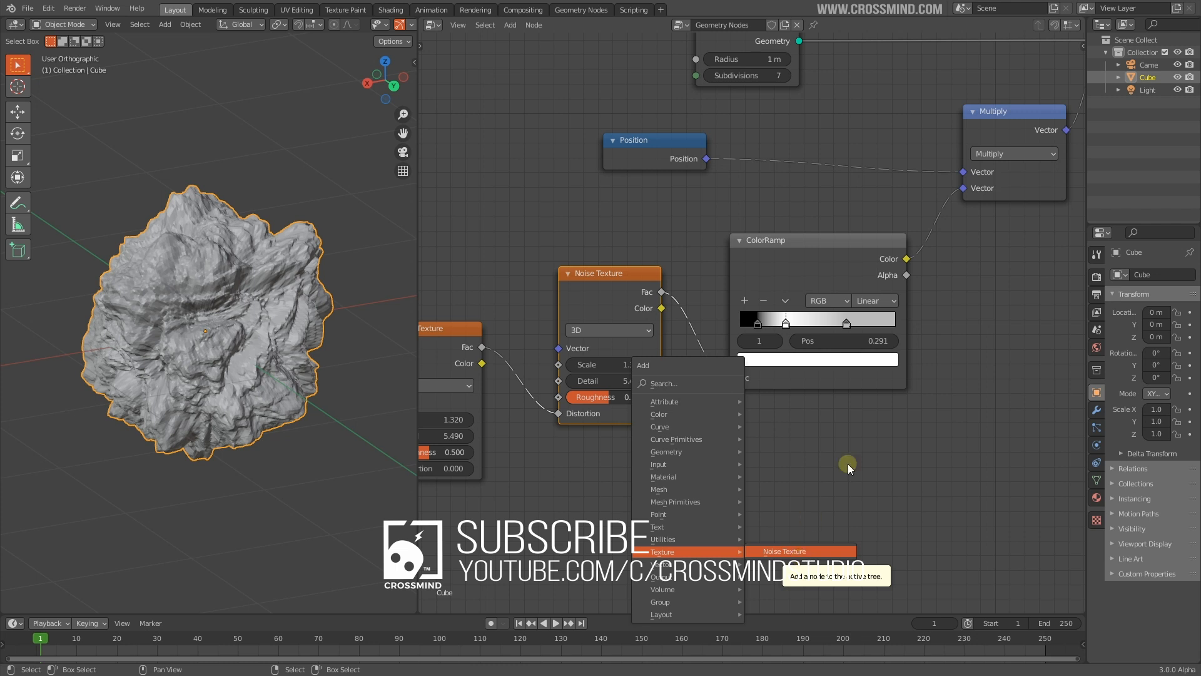
{"action": "left_click", "coordinate": [904, 422]}
Rearrange the two Noise Texture nodes and adjust the lower noise's Scale
{"action": "left_click_drag", "start_coordinate": [468, 342], "coordinate": [510, 403]}
{"action": "middle_click_drag", "start_coordinate": [634, 429], "coordinate": [668, 395]}
{"action": "left_click_drag", "start_coordinate": [647, 271], "coordinate": [641, 266]}
{"action": "middle_click_drag", "start_coordinate": [210, 344], "coordinate": [266, 375]}
{"action": "scroll", "coordinate": [125, 429], "scroll_direction": "up", "scroll_amount": 2}
{"action": "middle_click_drag", "start_coordinate": [672, 425], "coordinate": [692, 409]}
{"action": "left_click_drag", "start_coordinate": [524, 430], "coordinate": [538, 430]}
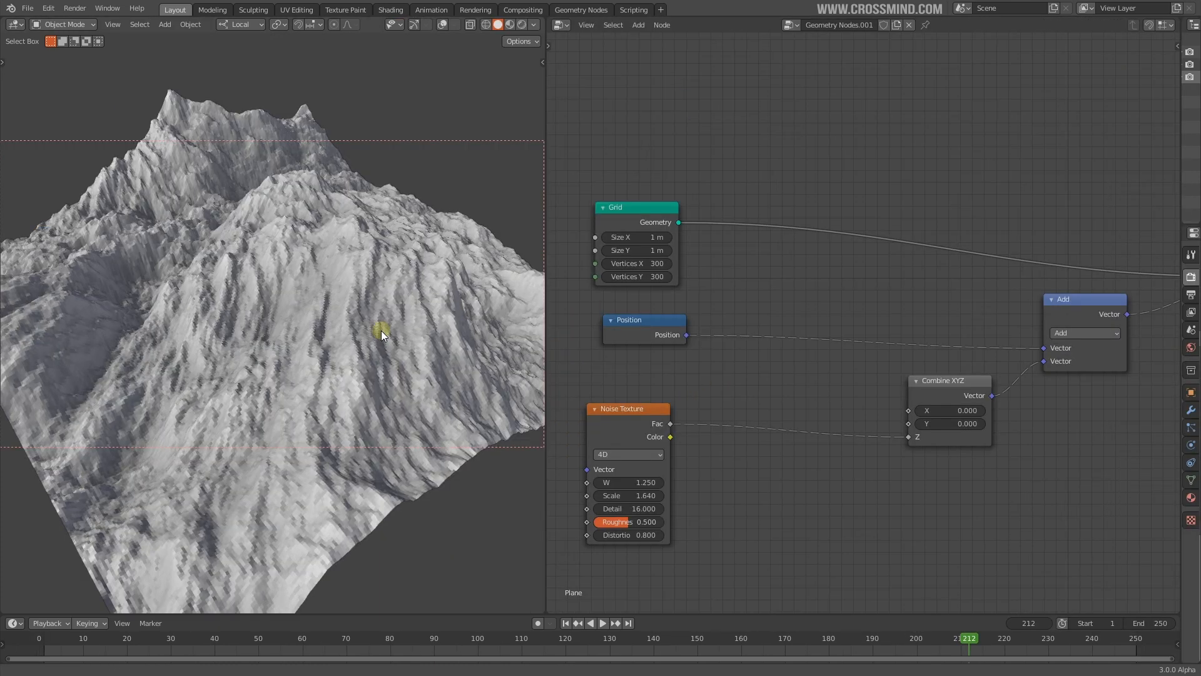
Orbit the terrain and frame the Grid node in the node graph
{"action": "middle_click_drag", "start_coordinate": [381, 330], "coordinate": [382, 330], "text": "shift"}
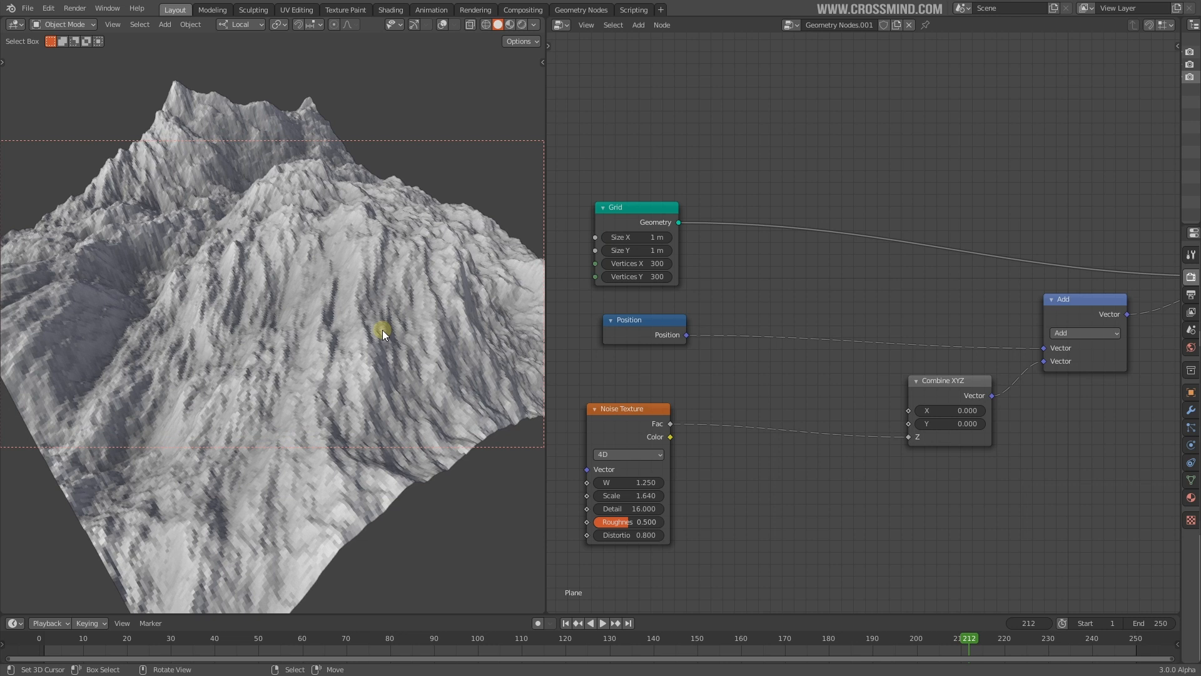
{"action": "mouse_move", "coordinate": [343, 329]}
{"action": "middle_mouse_down"}
{"action": "mouse_move", "coordinate": [370, 304]}
{"action": "mouse_move", "coordinate": [363, 329]}
{"action": "middle_mouse_up"}
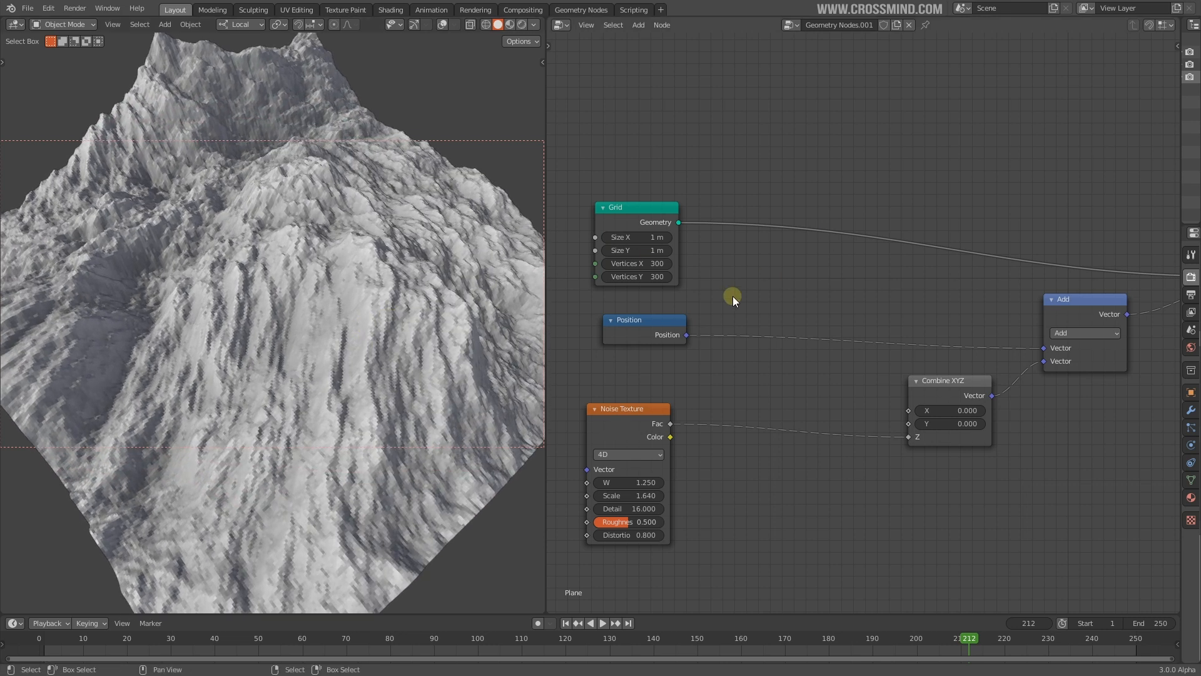
{"action": "middle_click_drag", "start_coordinate": [713, 363], "coordinate": [816, 310]}
{"action": "middle_click_drag", "start_coordinate": [856, 401], "coordinate": [797, 332]}
{"action": "scroll", "coordinate": [801, 276], "scroll_direction": "down", "scroll_amount": 2}
{"action": "scroll", "coordinate": [797, 332], "scroll_direction": "up", "scroll_amount": 2}
{"action": "key", "text": "shift+a"}
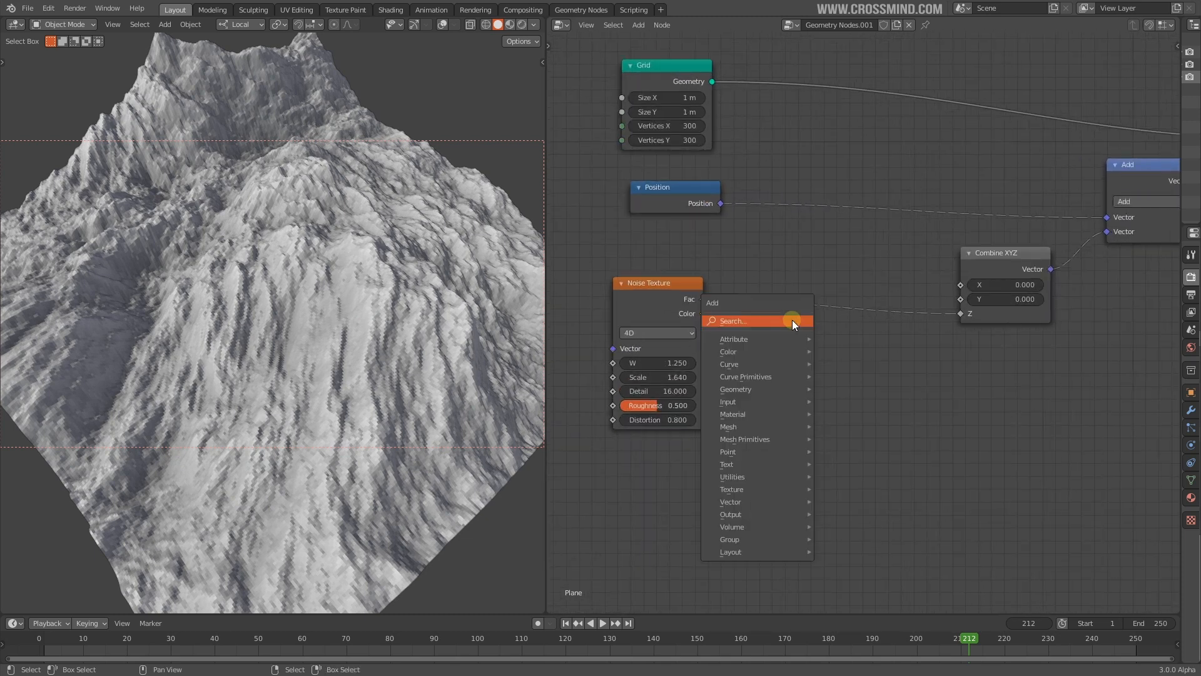
{"action": "scroll", "coordinate": [826, 230], "scroll_direction": "up", "scroll_amount": 3}
{"action": "middle_click_drag", "start_coordinate": [788, 170], "coordinate": [827, 242]}
{"action": "scroll", "coordinate": [819, 235], "scroll_direction": "up", "scroll_amount": 4}
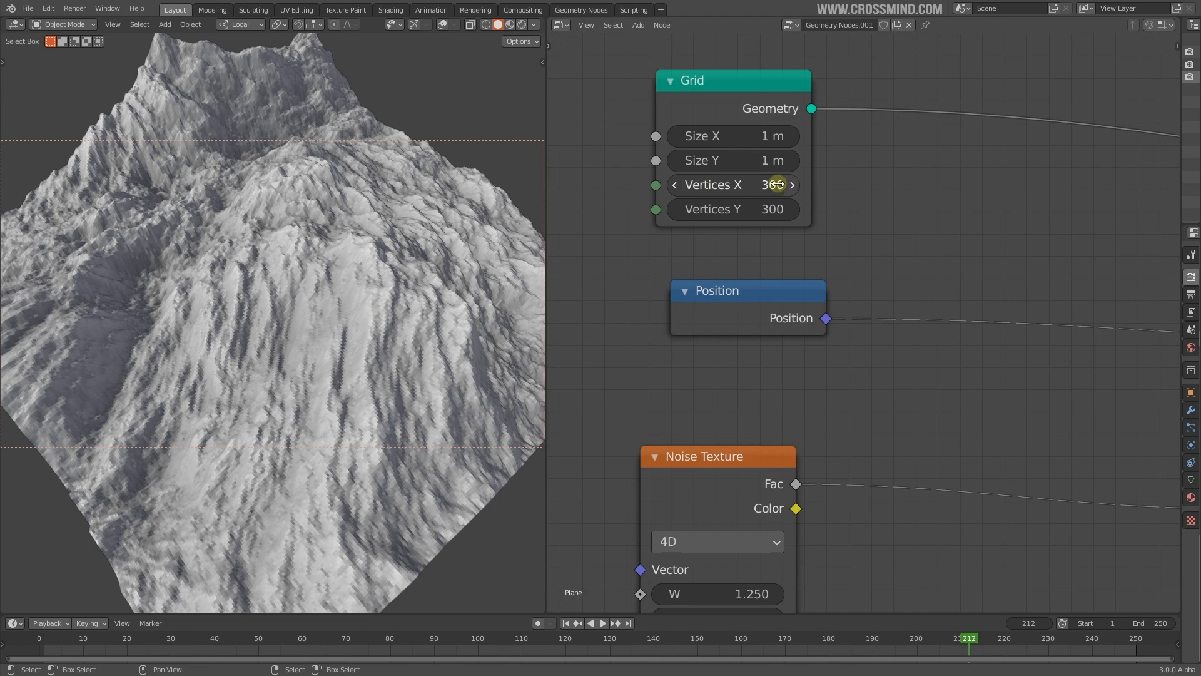
{"action": "scroll", "coordinate": [392, 330], "scroll_direction": "down", "scroll_amount": 2}
Check the terrain in wireframe shading, then return the viewport to solid
{"action": "key", "text": "z"}
{"action": "left_click", "coordinate": [276, 307]}
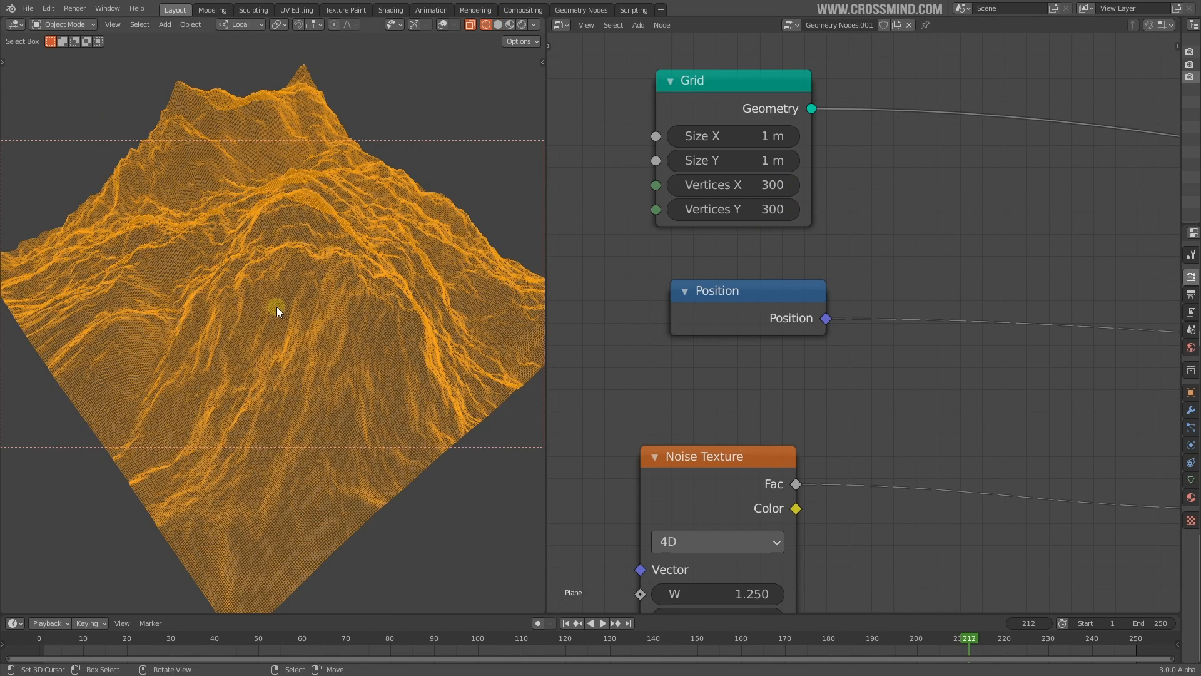
{"action": "scroll", "coordinate": [287, 324], "scroll_direction": "up", "scroll_amount": 3}
{"action": "key", "text": "z"}
{"action": "left_click", "coordinate": [366, 328]}
{"action": "middle_click_drag", "start_coordinate": [366, 328], "coordinate": [348, 313]}
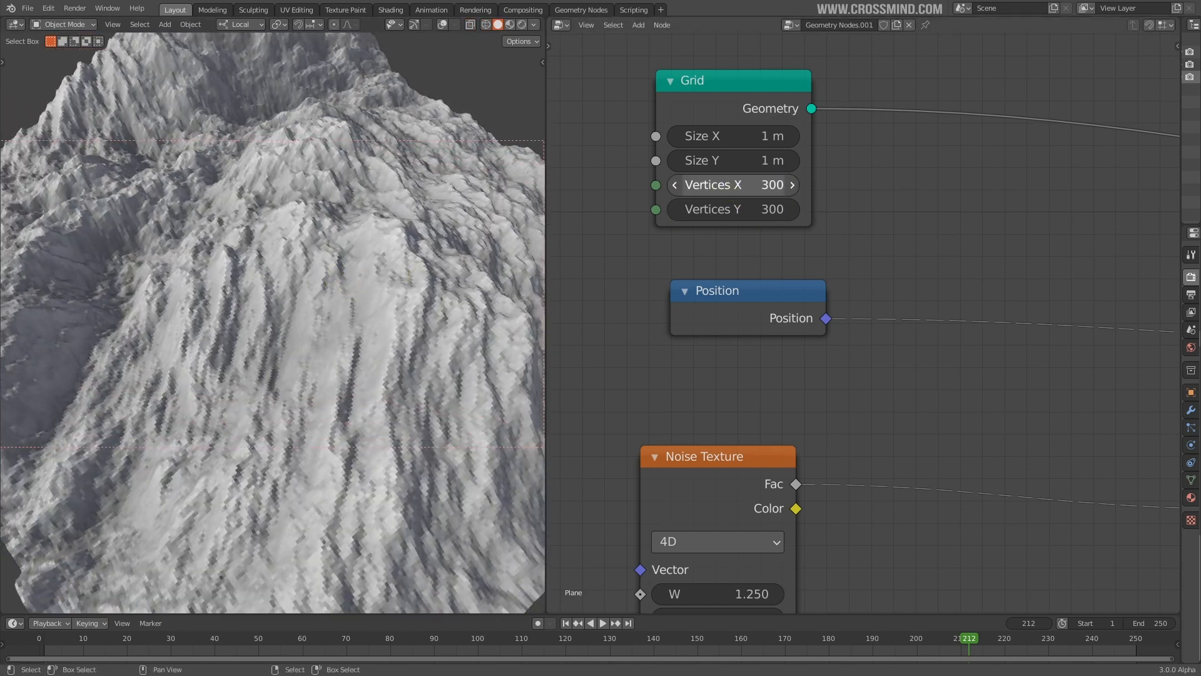
Set the Grid's Vertices X and Y together to 1000
{"action": "left_click_drag", "start_coordinate": [732, 191], "coordinate": [731, 210]}
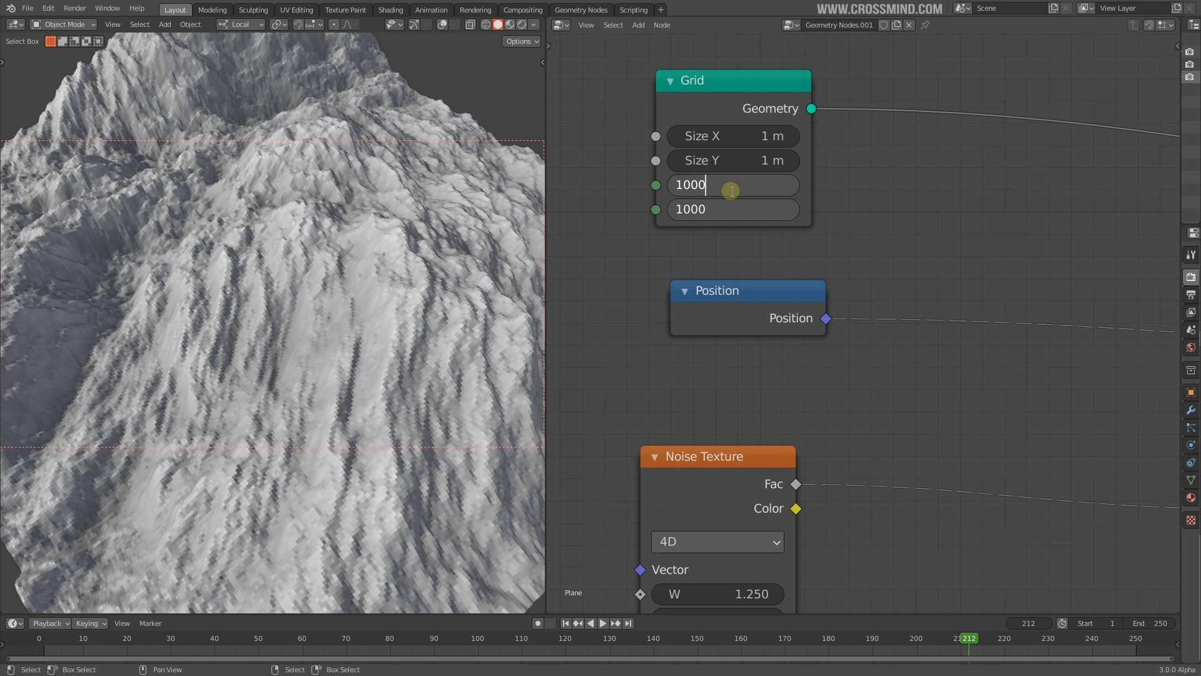
{"action": "type", "text": "1000"}
{"action": "key", "text": "Return"}
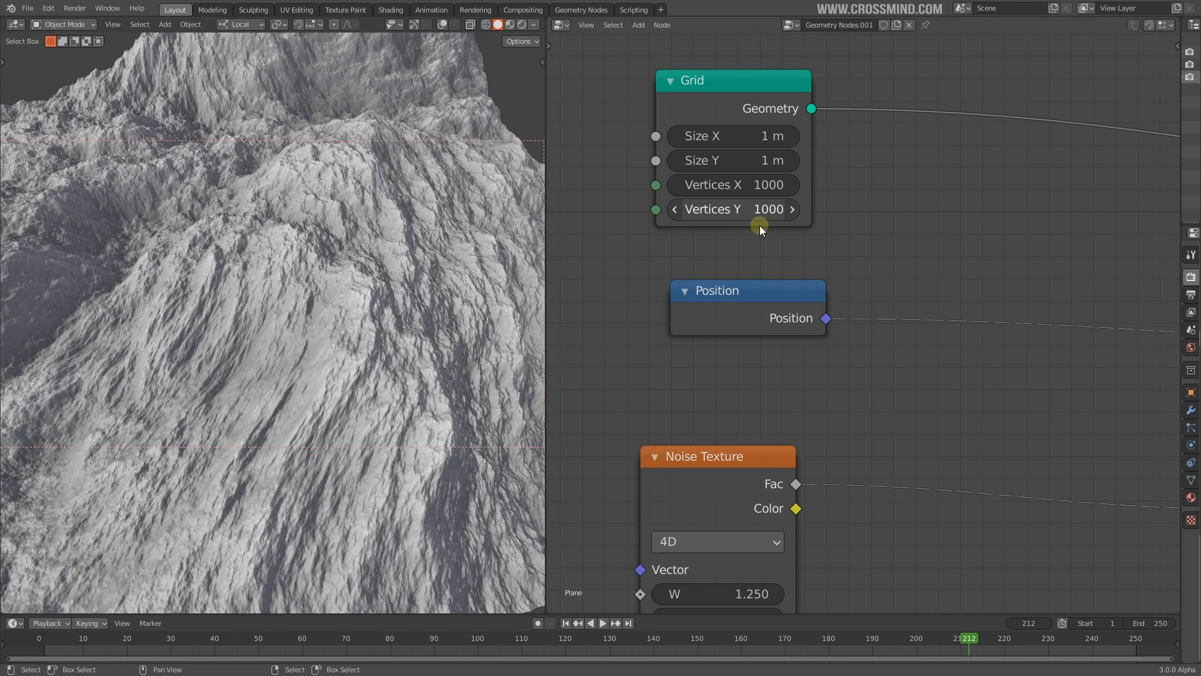
Tidy the Position, Grid and Noise Texture node positions in the graph
{"action": "scroll", "coordinate": [875, 247], "scroll_direction": "down", "scroll_amount": 5}
{"action": "middle_click_drag", "start_coordinate": [876, 248], "coordinate": [848, 246]}
{"action": "left_click_drag", "start_coordinate": [761, 283], "coordinate": [751, 286]}
{"action": "middle_click_drag", "start_coordinate": [871, 289], "coordinate": [852, 258]}
{"action": "left_click_drag", "start_coordinate": [727, 113], "coordinate": [728, 131]}
{"action": "left_click_drag", "start_coordinate": [740, 358], "coordinate": [756, 355]}
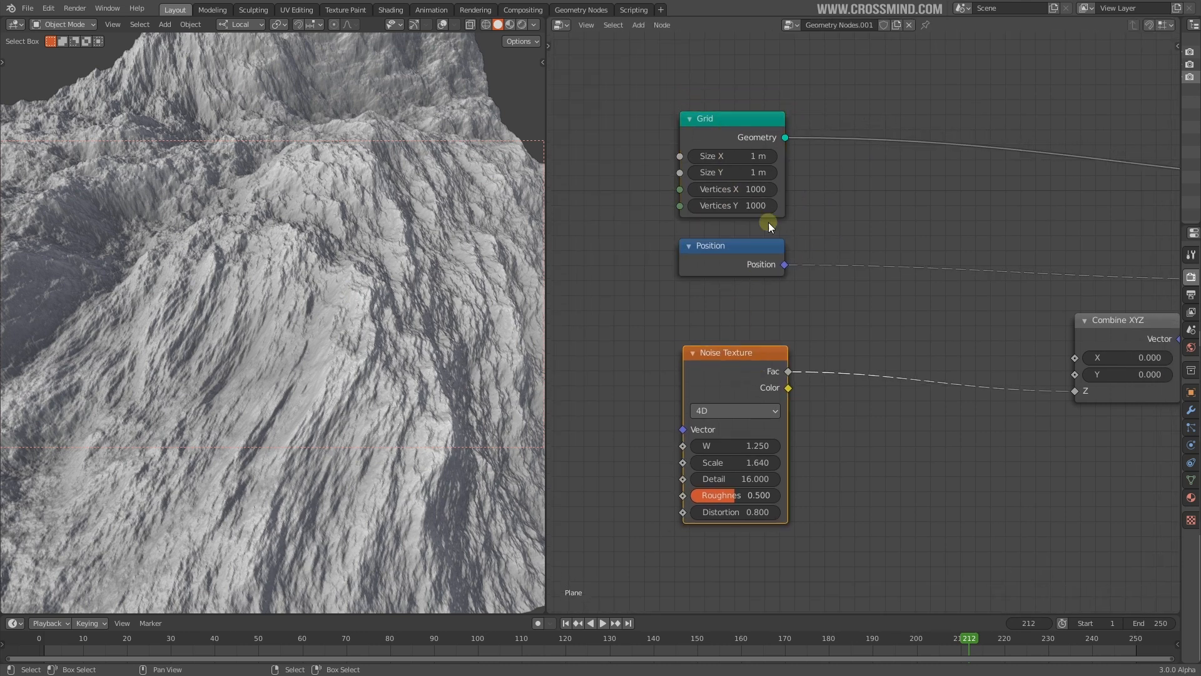
{"action": "middle_click_drag", "start_coordinate": [889, 287], "coordinate": [846, 271]}
Add an RGB Curves node on the noise-to-Z link and bend its curve upward with two points
{"action": "key", "text": "shift+a"}
{"action": "left_click", "coordinate": [809, 305]}
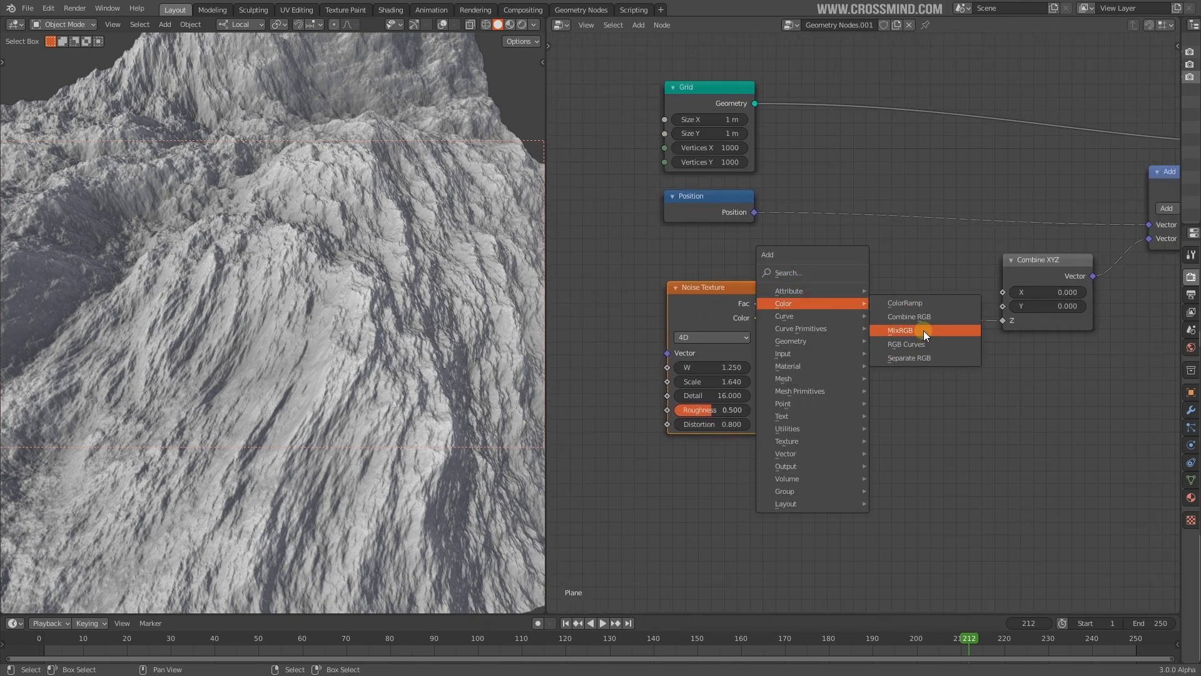
{"action": "left_click", "coordinate": [918, 345]}
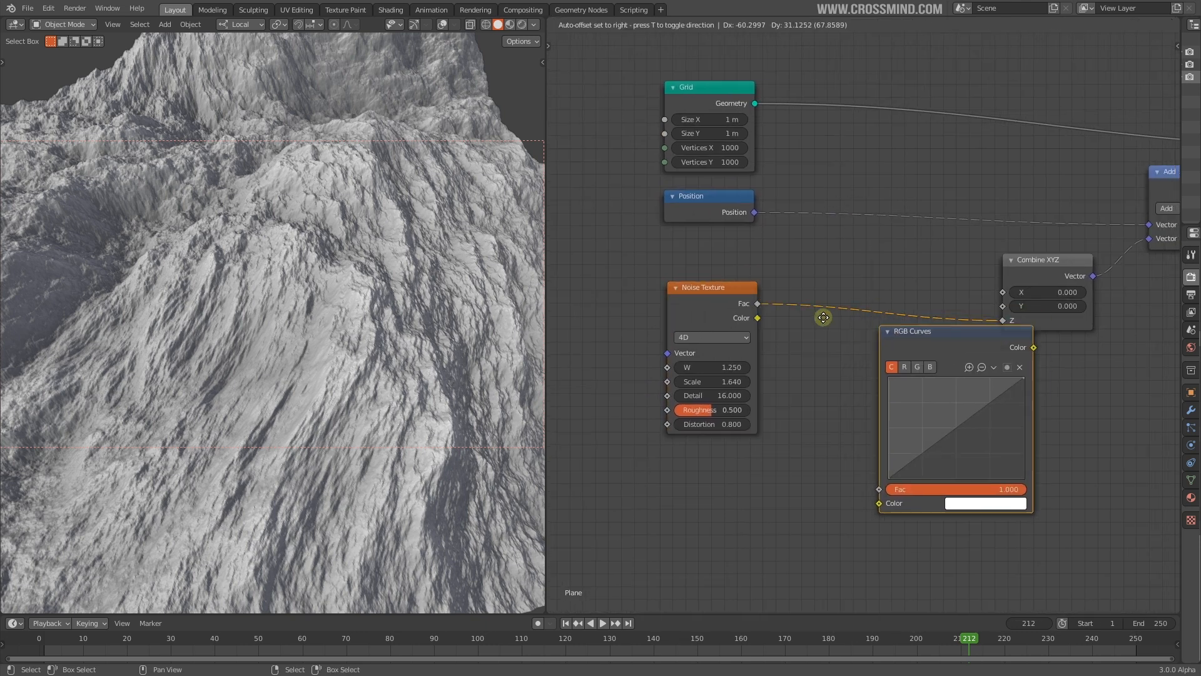
{"action": "left_click", "coordinate": [880, 405]}
{"action": "left_click_drag", "start_coordinate": [879, 407], "coordinate": [934, 378]}
{"action": "left_click", "coordinate": [899, 375]}
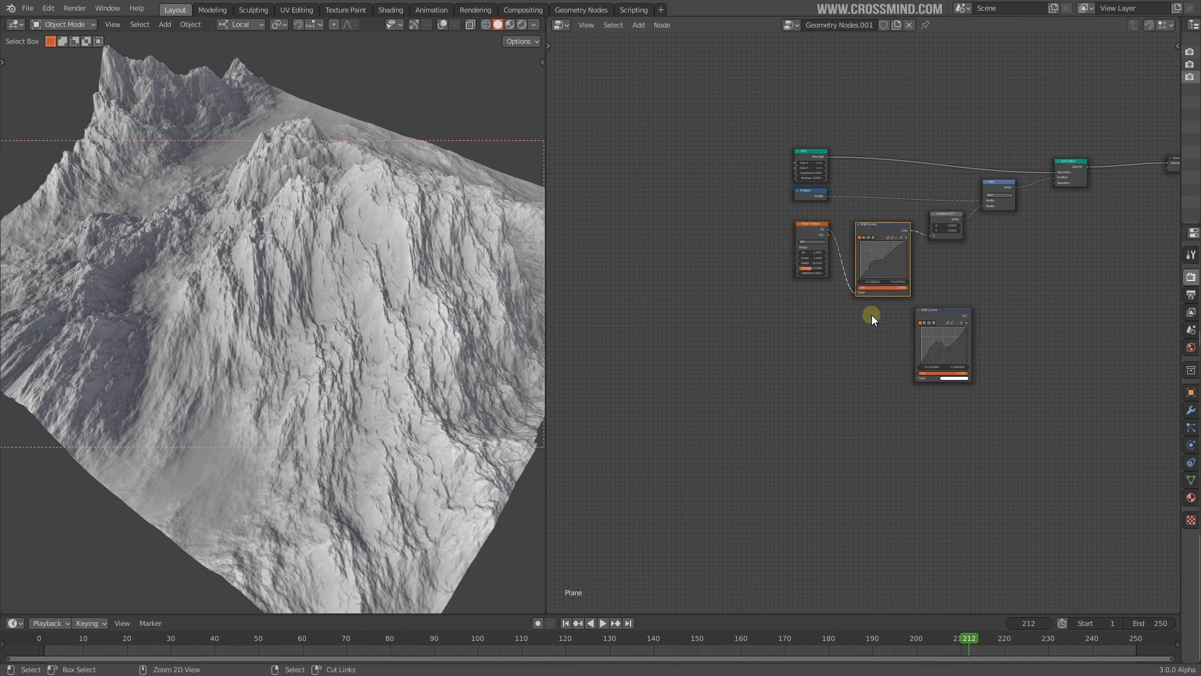
Detach RGB Curves and reinsert it between Noise Texture Fac and Combine XYZ Z
{"action": "key", "text": "ctrl+x"}
{"action": "scroll", "coordinate": [894, 338], "scroll_direction": "up", "scroll_amount": 2}
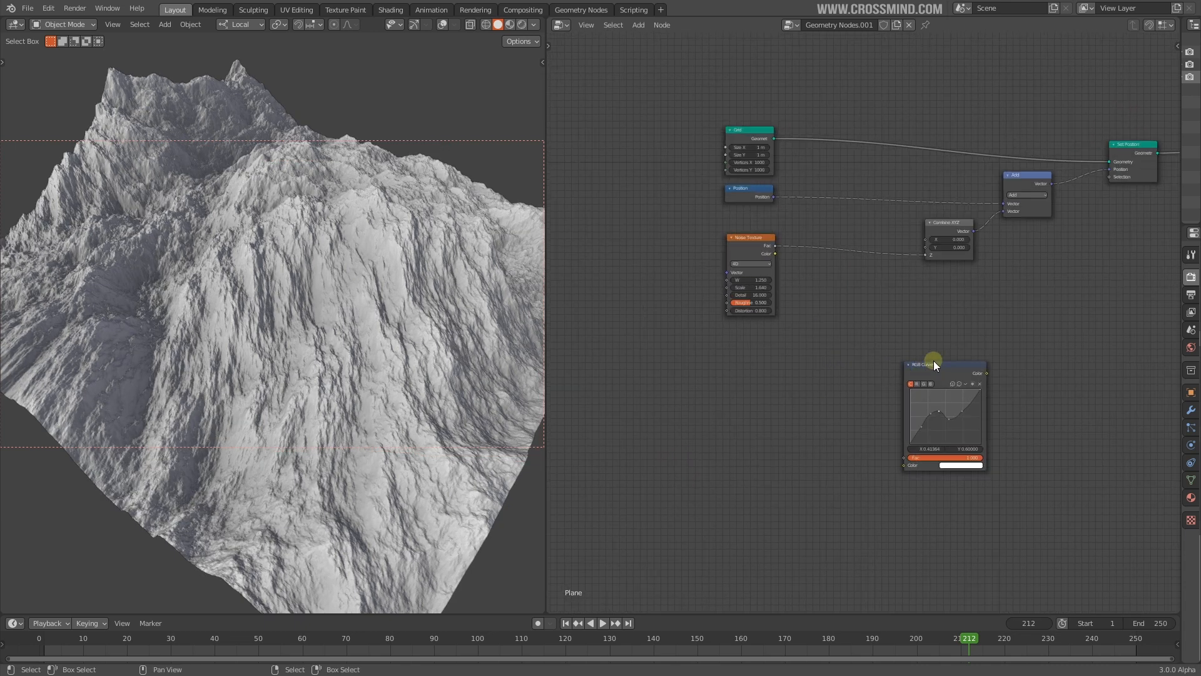
{"action": "left_click_drag", "start_coordinate": [940, 372], "coordinate": [844, 240]}
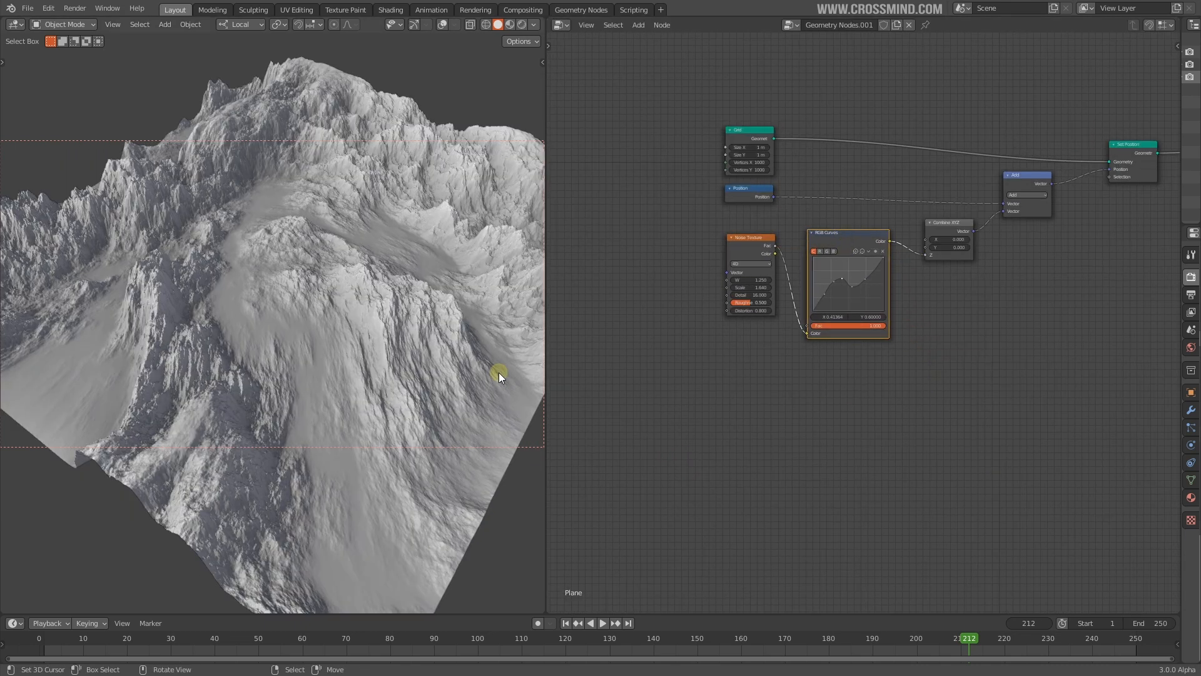
{"action": "middle_click_drag", "start_coordinate": [460, 374], "coordinate": [358, 366]}
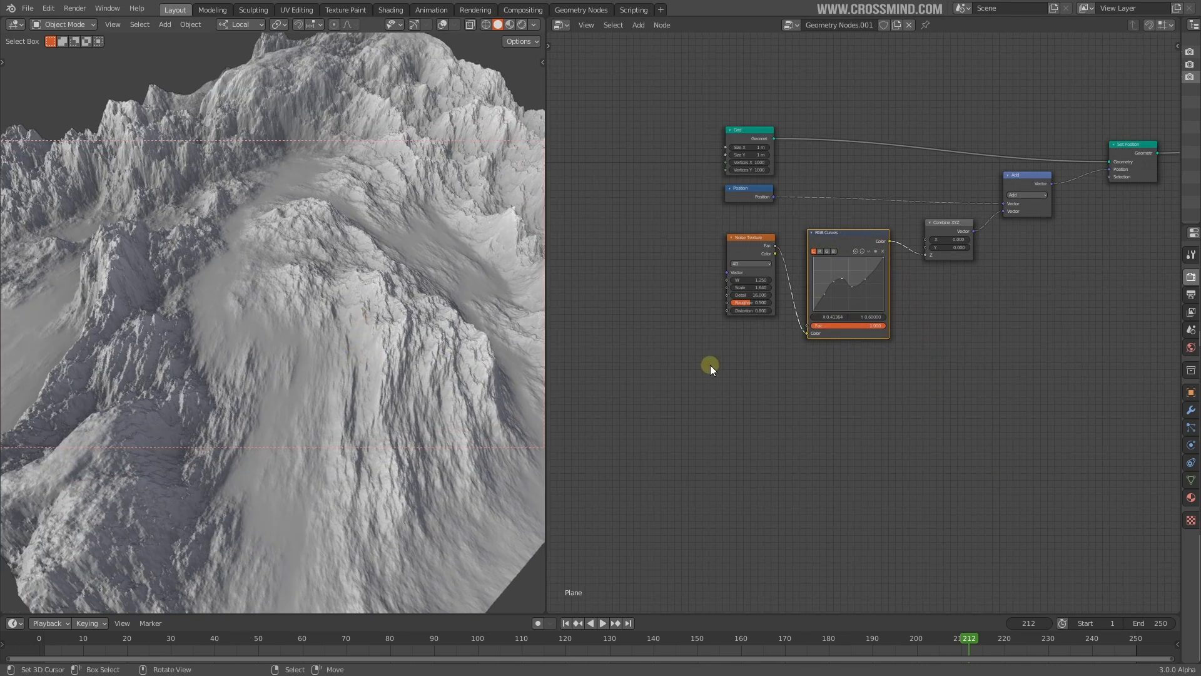
{"action": "scroll", "coordinate": [824, 306], "scroll_direction": "up", "scroll_amount": 1}
Insert a Material Assign node between Set Position and Group Output, assigning 'Material'
{"action": "left_click", "coordinate": [564, 27]}
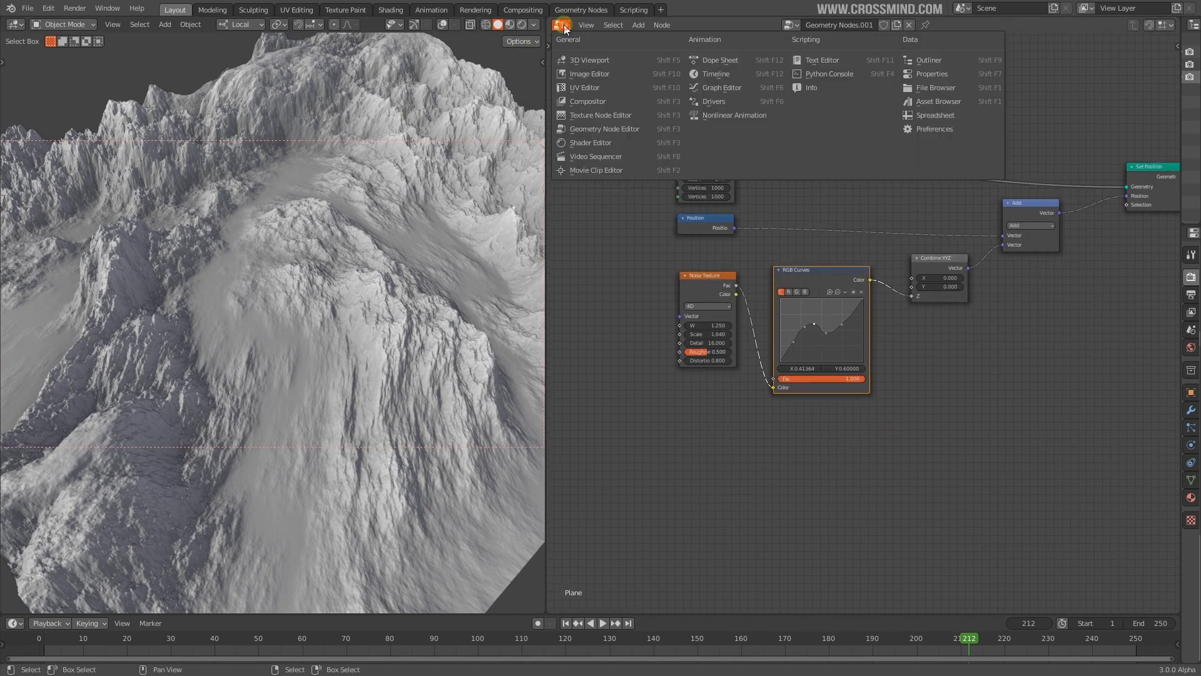
{"action": "middle_click_drag", "start_coordinate": [1139, 272], "coordinate": [813, 259]}
{"action": "scroll", "coordinate": [880, 258], "scroll_direction": "up", "scroll_amount": 4}
{"action": "key", "text": "shift+a"}
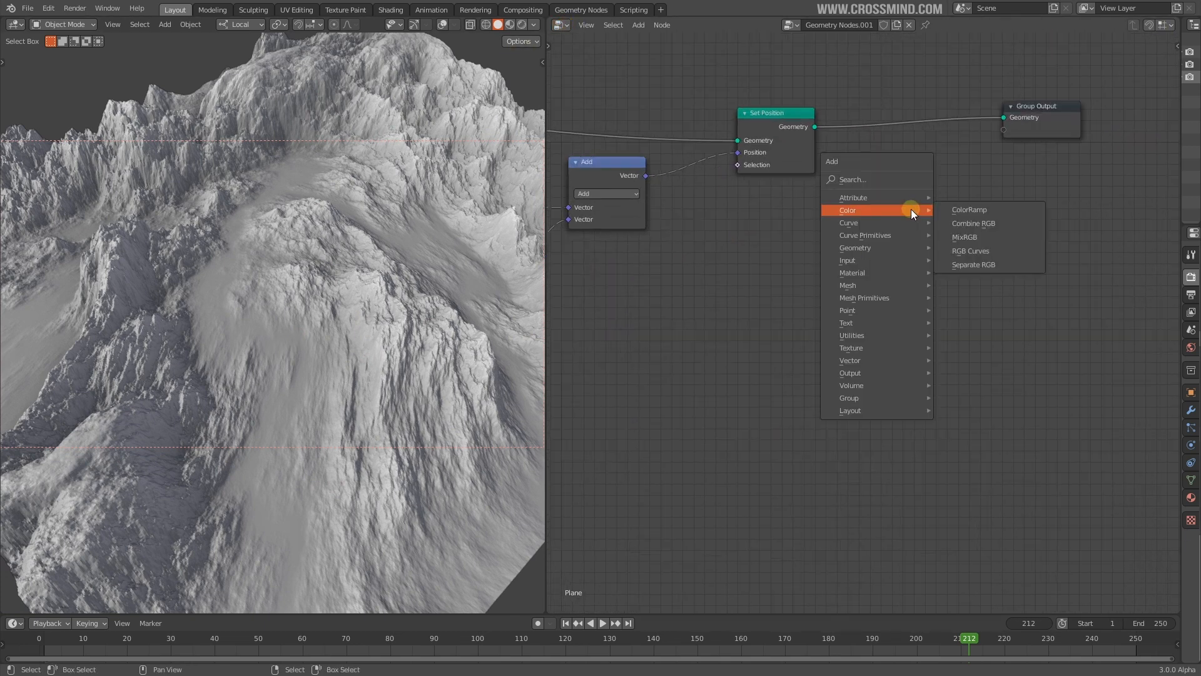
{"action": "mouse_move", "coordinate": [869, 273]}
{"action": "left_click", "coordinate": [995, 286]}
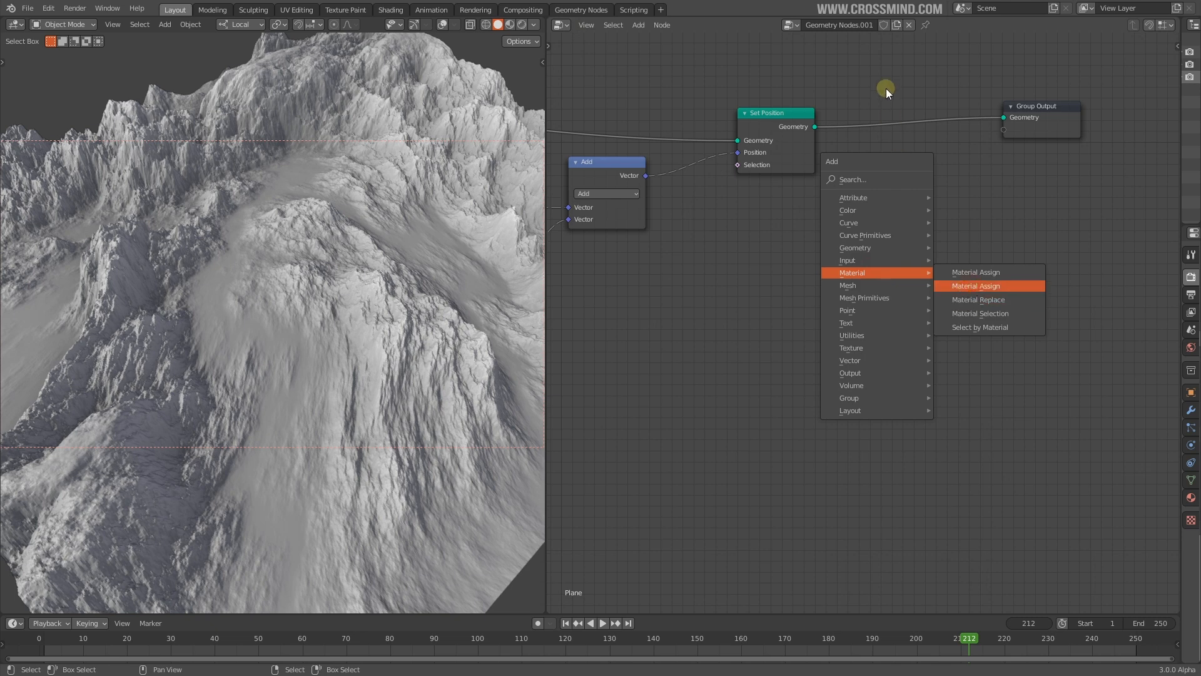
{"action": "left_click", "coordinate": [884, 84]}
{"action": "scroll", "coordinate": [900, 269], "scroll_direction": "up", "scroll_amount": 2}
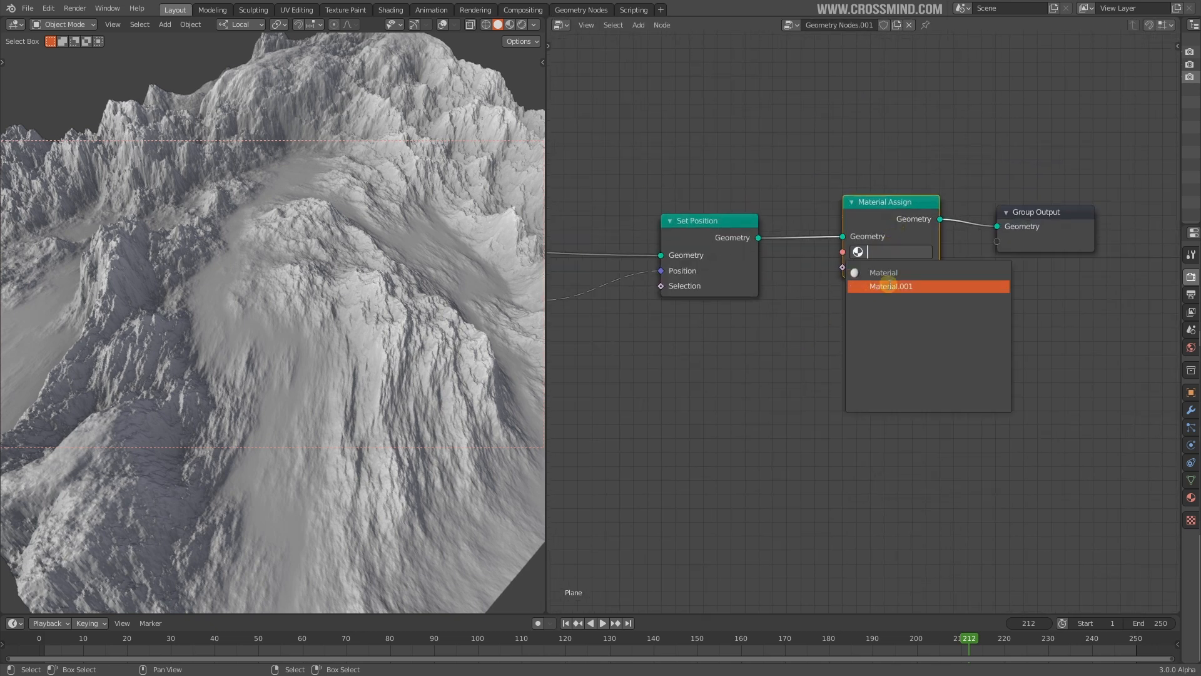
{"action": "left_click", "coordinate": [873, 275]}
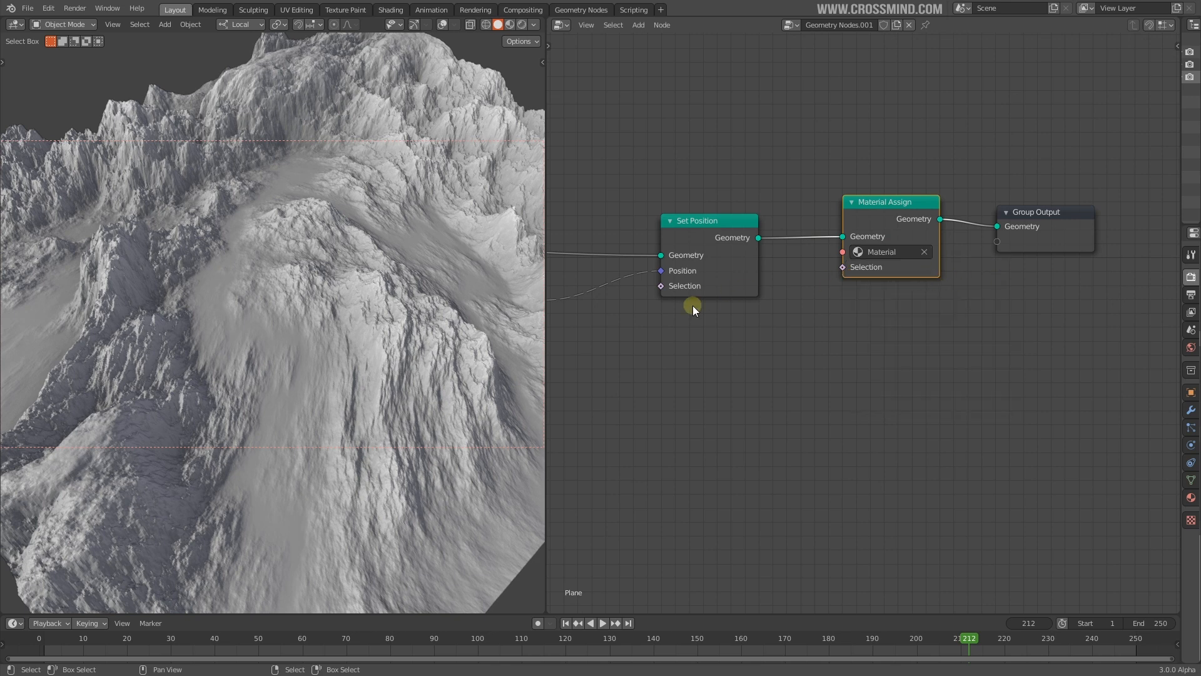
Switch the node editor to the Shader Editor
{"action": "middle_click_drag", "start_coordinate": [733, 303], "coordinate": [802, 312]}
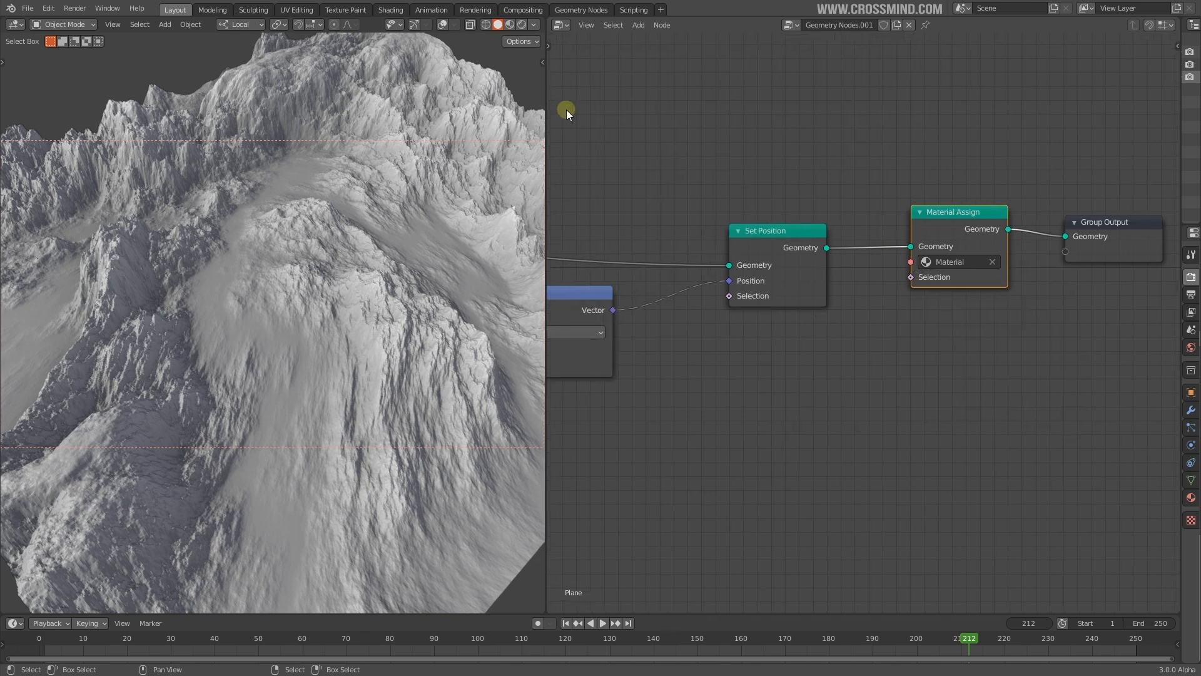
{"action": "left_click", "coordinate": [561, 25]}
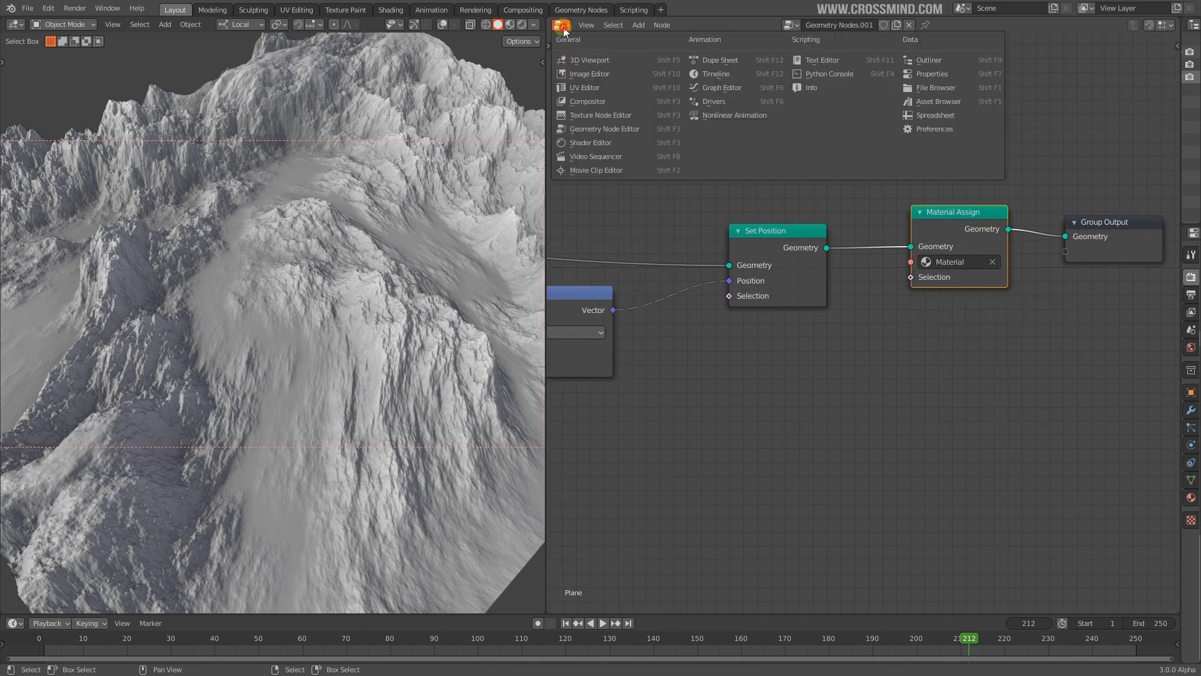
{"action": "left_click", "coordinate": [596, 143]}
{"action": "middle_click_drag", "start_coordinate": [727, 194], "coordinate": [1049, 272]}
{"action": "scroll", "coordinate": [895, 294], "scroll_direction": "up", "scroll_amount": 3}
{"action": "middle_click_drag", "start_coordinate": [894, 294], "coordinate": [889, 352]}
Show the object's material nodes framed, with the viewport in rendered shading
{"action": "left_click", "coordinate": [610, 26]}
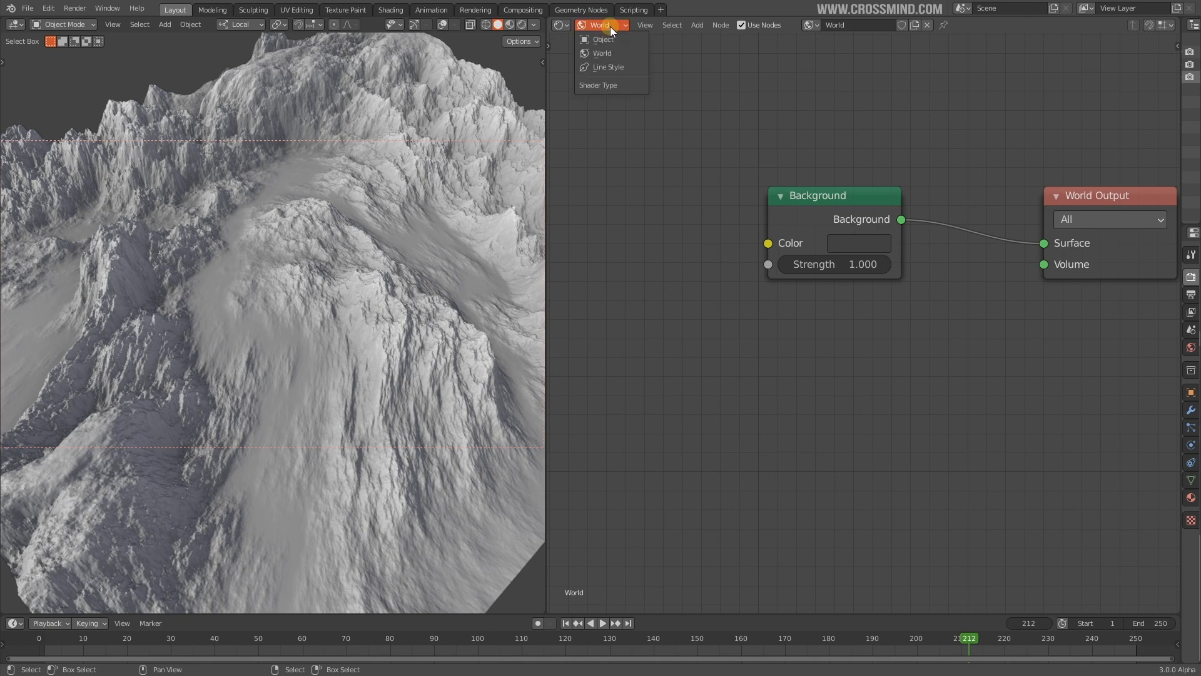
{"action": "left_click", "coordinate": [610, 40]}
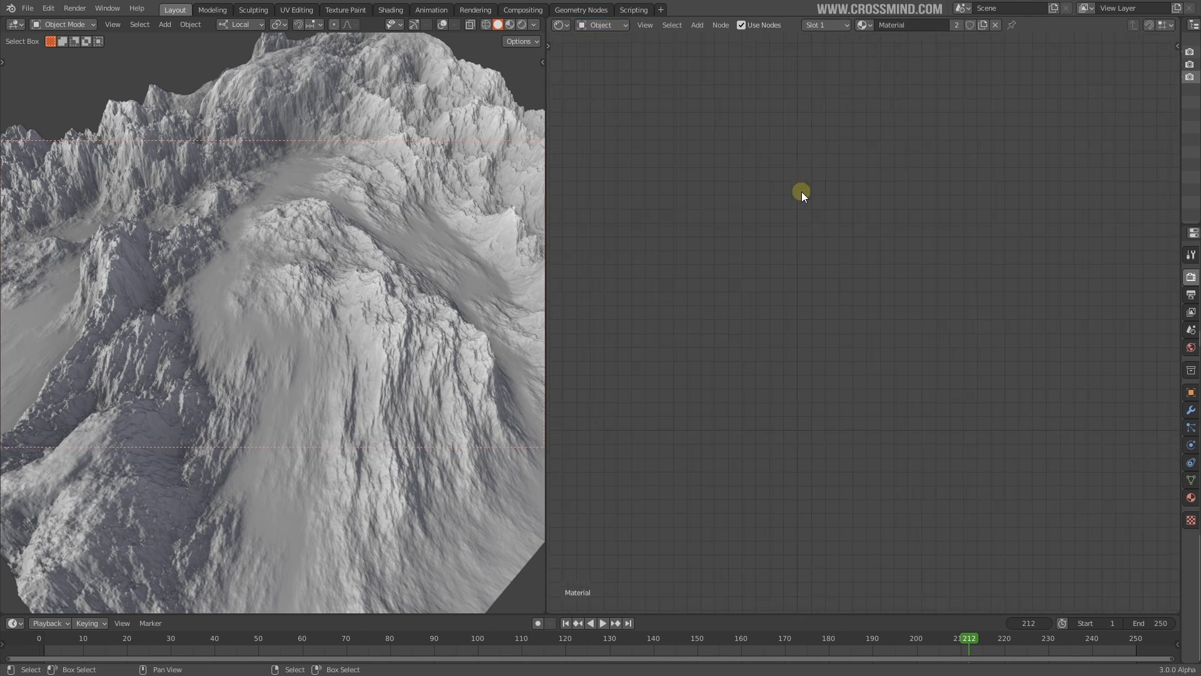
{"action": "key", "text": "Home"}
{"action": "middle_click_drag", "start_coordinate": [992, 318], "coordinate": [1052, 362]}
{"action": "scroll", "coordinate": [1051, 361], "scroll_direction": "up", "scroll_amount": 1}
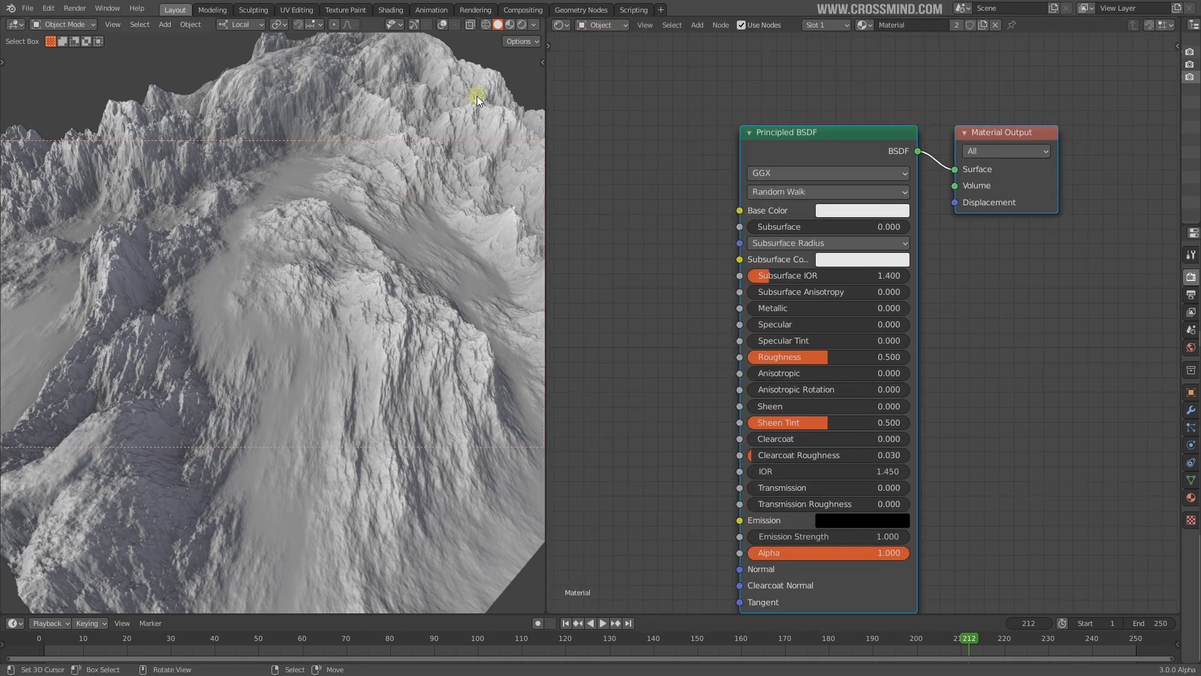
{"action": "left_click", "coordinate": [523, 26]}
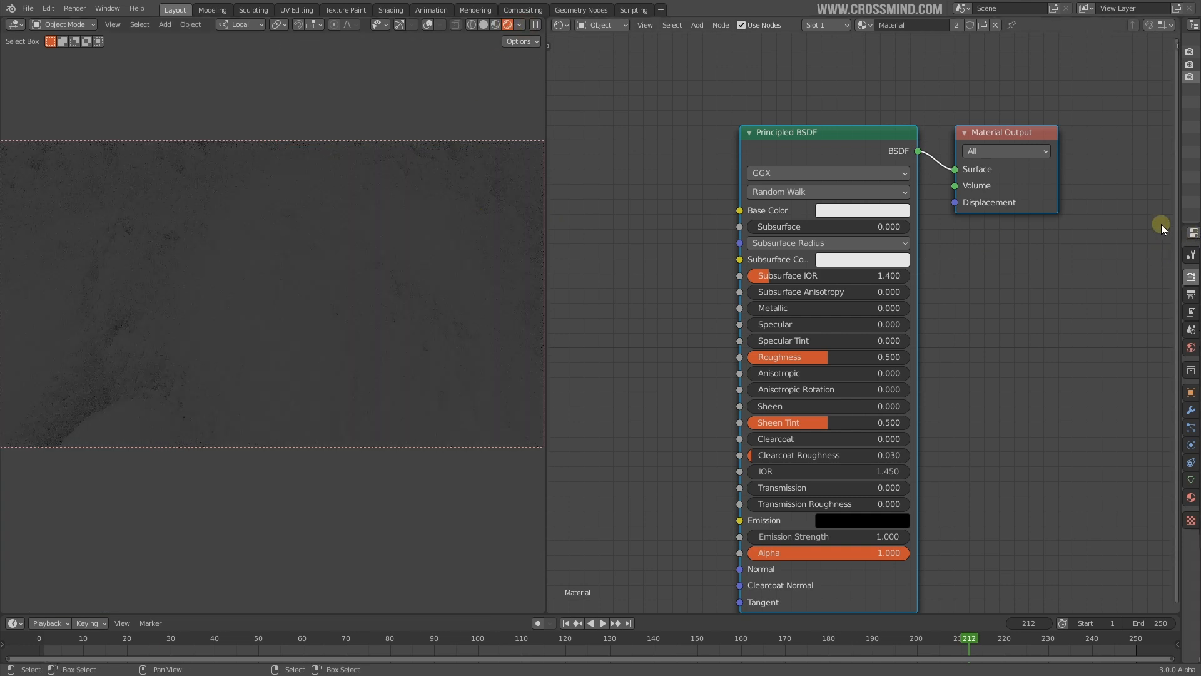
{"action": "scroll", "coordinate": [633, 171], "scroll_direction": "down", "scroll_amount": 1}
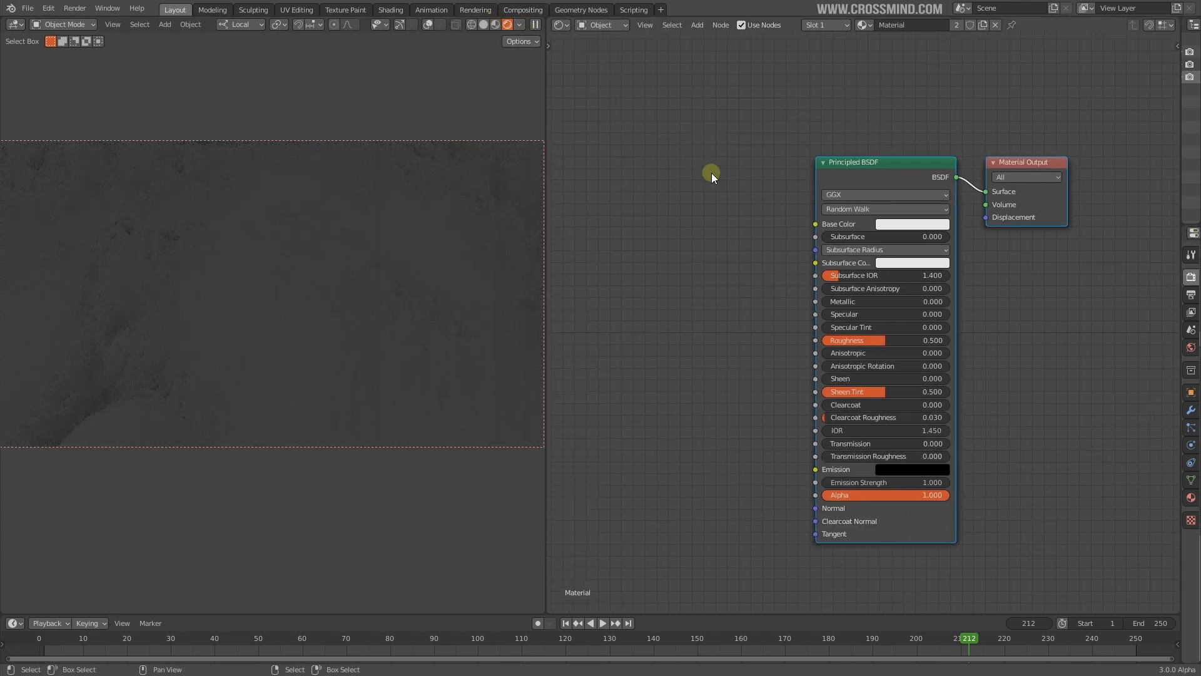
In the World nodes, add a Sky Texture and wire its Color into Background Color
{"action": "left_click", "coordinate": [612, 25]}
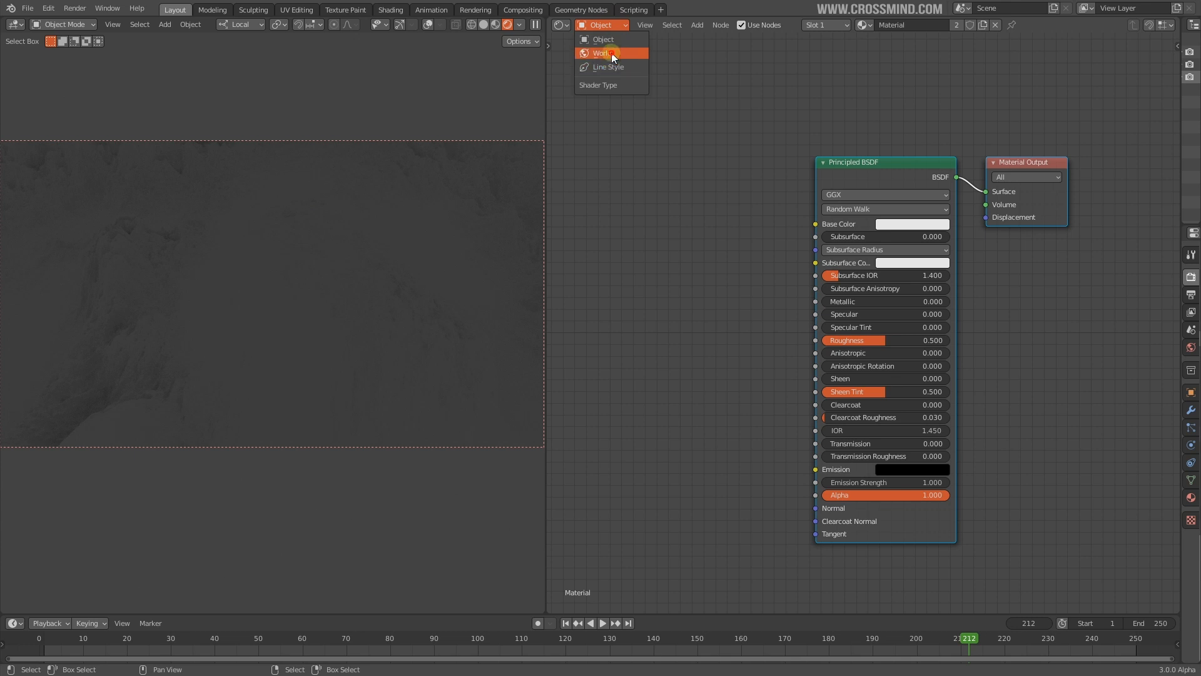
{"action": "left_click", "coordinate": [611, 52]}
{"action": "scroll", "coordinate": [351, 224], "scroll_direction": "up", "scroll_amount": 3}
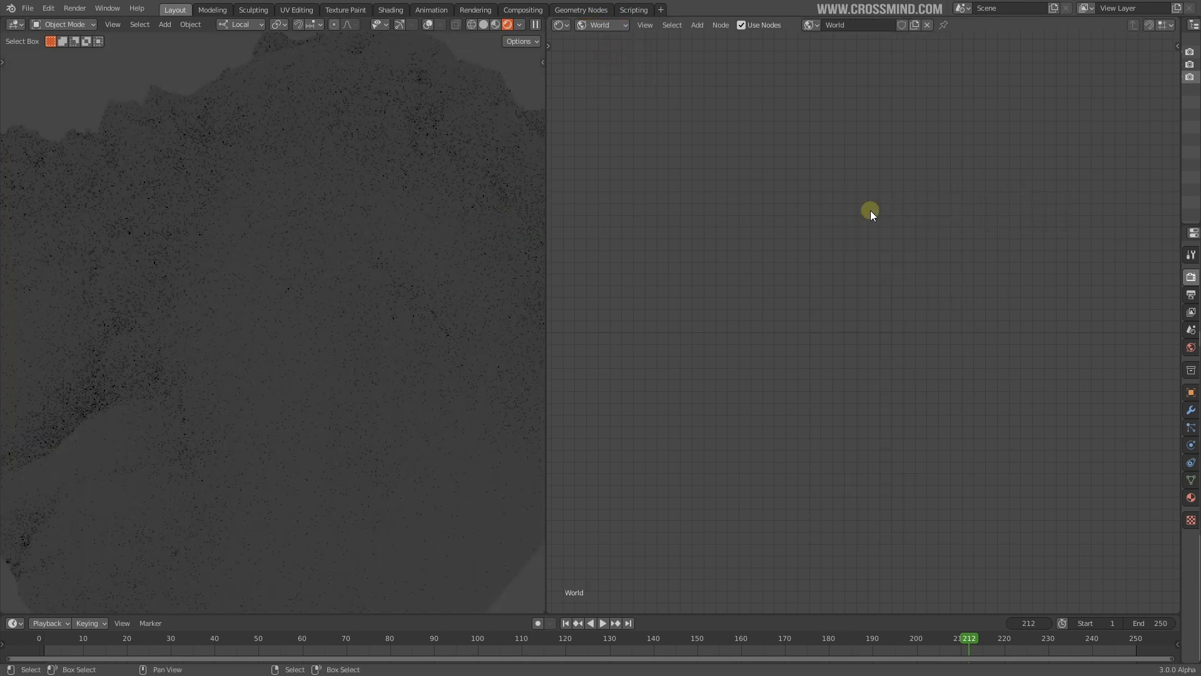
{"action": "key", "text": "shift+a"}
{"action": "left_click", "coordinate": [855, 178]}
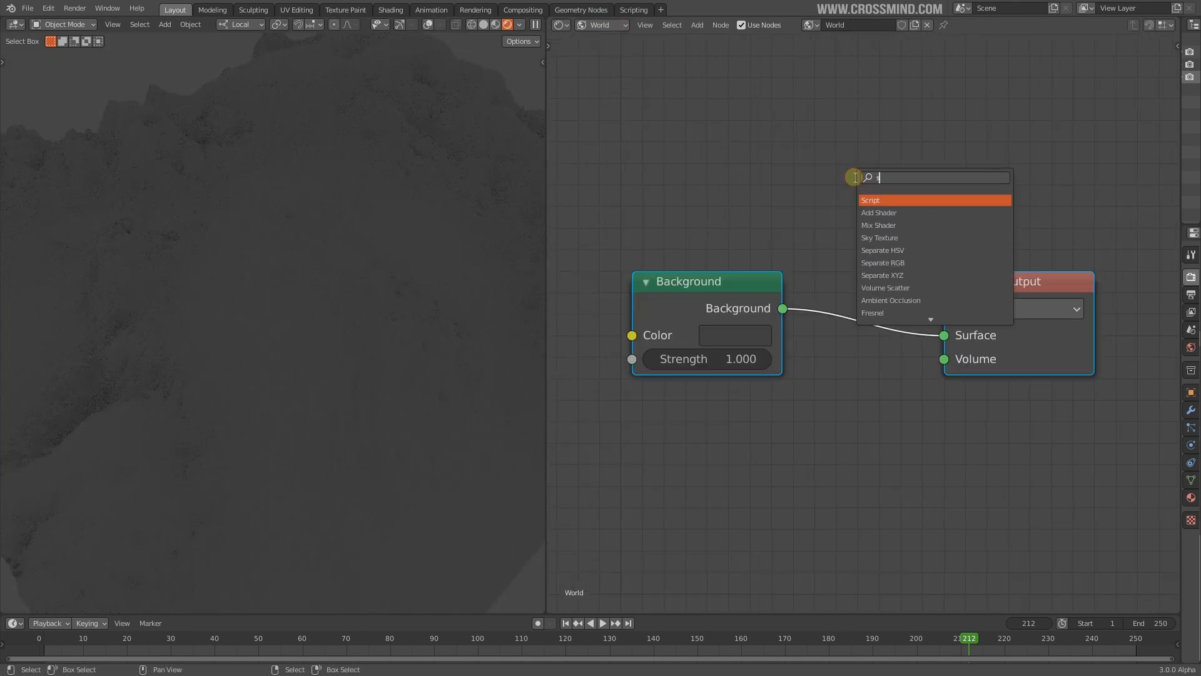
{"action": "left_click", "coordinate": [871, 194]}
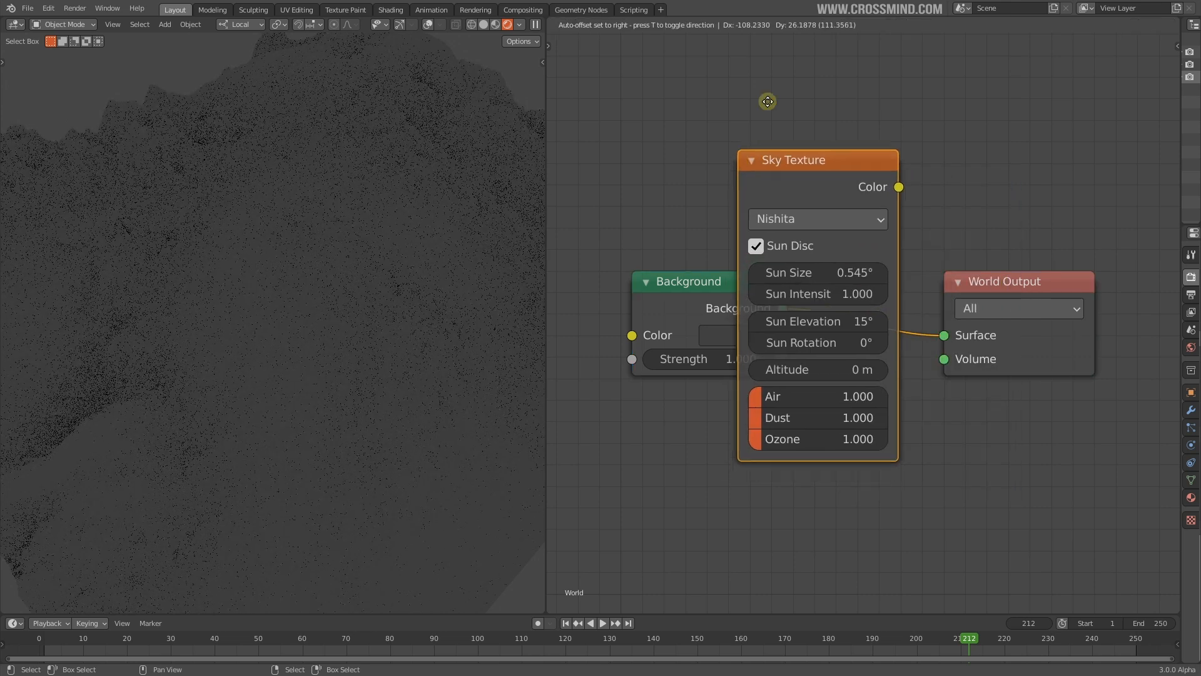
{"action": "left_click", "coordinate": [731, 421]}
{"action": "middle_click_drag", "start_coordinate": [812, 393], "coordinate": [1065, 352]}
{"action": "left_click_drag", "start_coordinate": [1065, 351], "coordinate": [664, 216]}
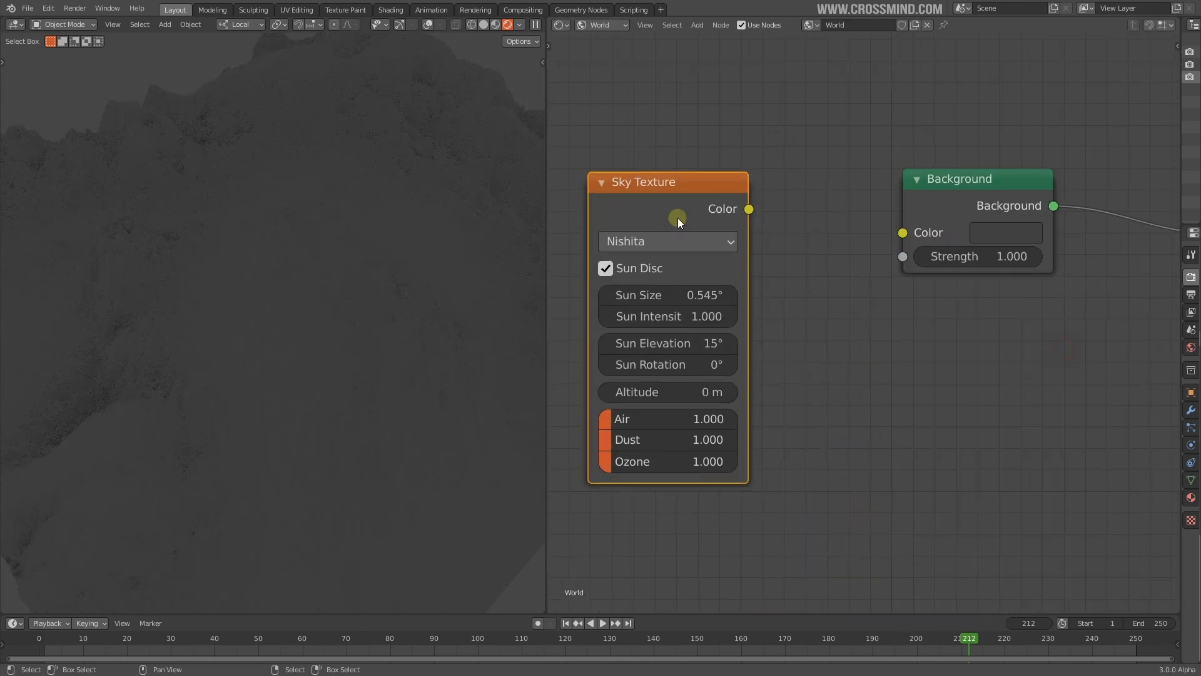
{"action": "left_click_drag", "start_coordinate": [906, 234], "coordinate": [904, 233]}
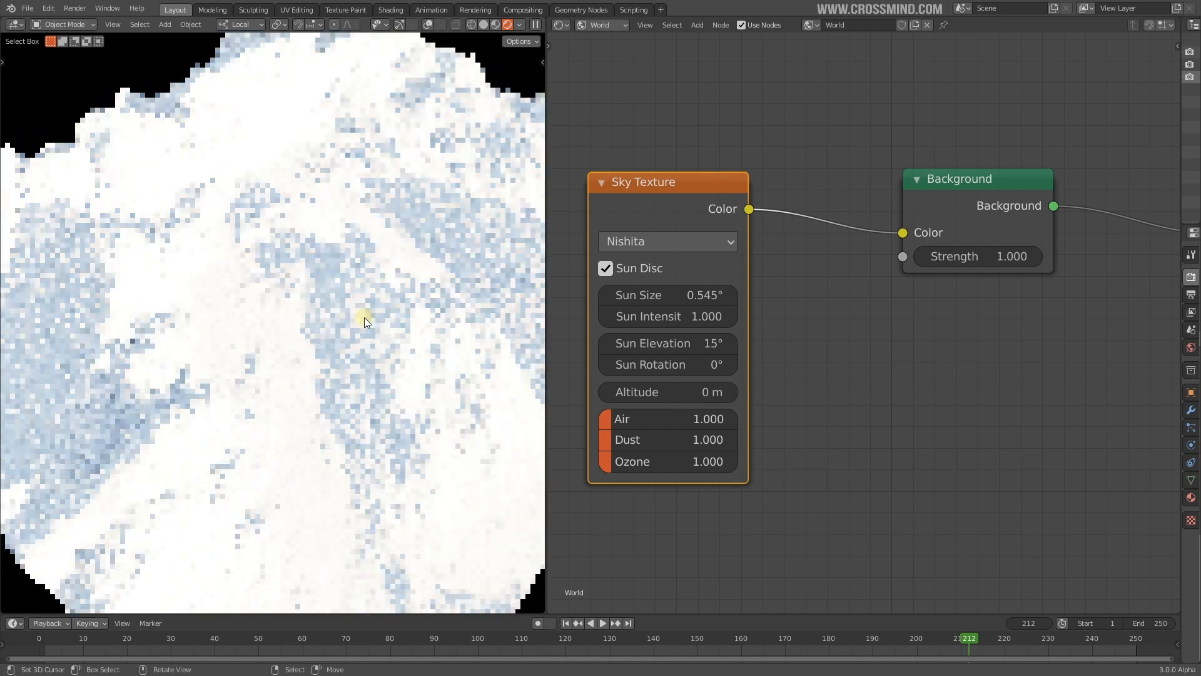
Arrange the Sky Texture and Background nodes together, centred in the view
{"action": "middle_click_drag", "start_coordinate": [838, 331], "coordinate": [877, 336]}
{"action": "left_click_drag", "start_coordinate": [702, 198], "coordinate": [732, 215]}
{"action": "scroll", "coordinate": [911, 358], "scroll_direction": "up", "scroll_amount": 1}
{"action": "mouse_move", "coordinate": [912, 359]}
{"action": "middle_mouse_down"}
{"action": "mouse_move", "coordinate": [923, 364]}
{"action": "mouse_move", "coordinate": [900, 352]}
{"action": "middle_mouse_up"}
{"action": "left_click_drag", "start_coordinate": [714, 194], "coordinate": [733, 195]}
{"action": "scroll", "coordinate": [846, 355], "scroll_direction": "down", "scroll_amount": 1}
{"action": "middle_click_drag", "start_coordinate": [892, 362], "coordinate": [772, 335]}
{"action": "scroll", "coordinate": [846, 356], "scroll_direction": "down", "scroll_amount": 4}
{"action": "left_click", "coordinate": [863, 221], "text": "shift"}
{"action": "left_click_drag", "start_coordinate": [864, 221], "coordinate": [924, 231]}
{"action": "middle_click_drag", "start_coordinate": [866, 302], "coordinate": [914, 306]}
{"action": "scroll", "coordinate": [915, 306], "scroll_direction": "up", "scroll_amount": 3}
{"action": "middle_click_drag", "start_coordinate": [865, 353], "coordinate": [925, 336]}
{"action": "scroll", "coordinate": [925, 335], "scroll_direction": "up", "scroll_amount": 2}
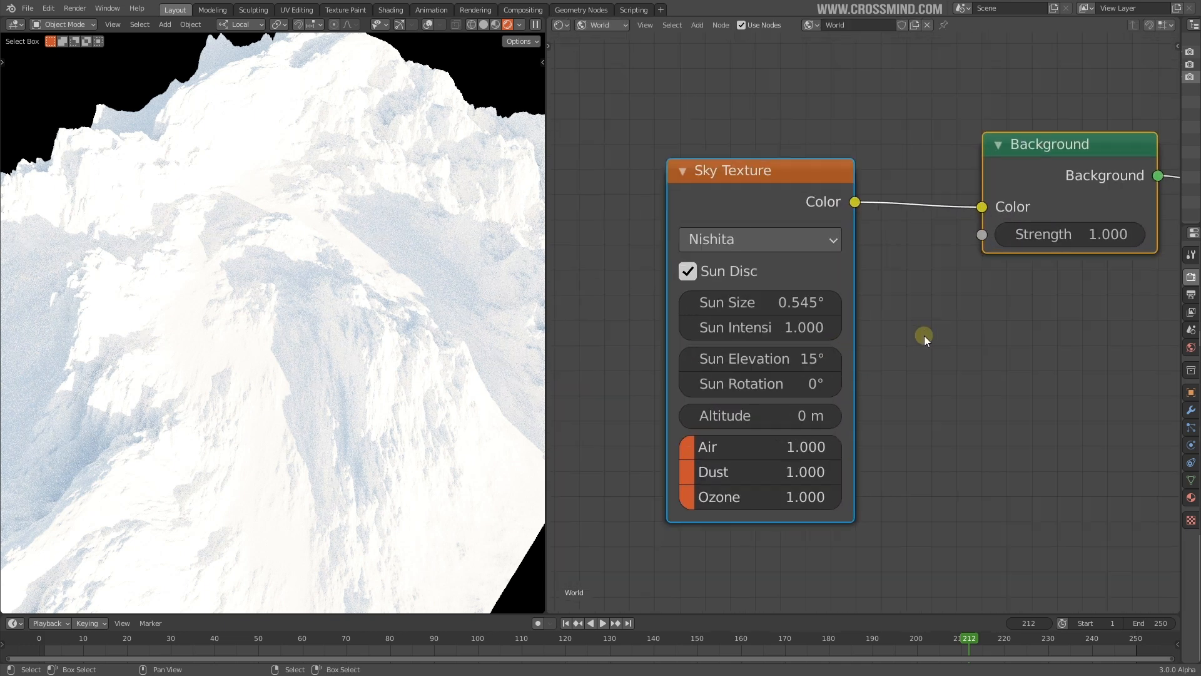
Set Ozone to 1.077, Sun Elevation to 22.9° and Sun Rotation to -27.6°
{"action": "left_click_drag", "start_coordinate": [737, 303], "coordinate": [851, 303]}
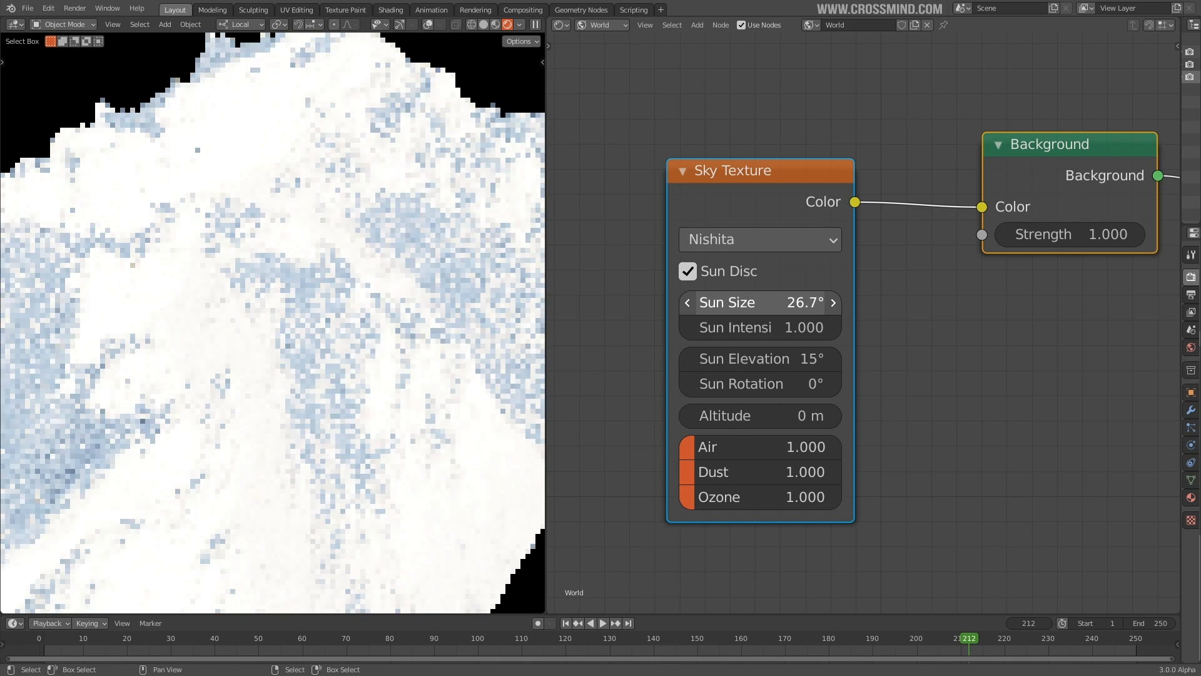
{"action": "right_click", "coordinate": [737, 303]}
{"action": "left_click_drag", "start_coordinate": [693, 499], "coordinate": [697, 499]}
{"action": "left_click_drag", "start_coordinate": [737, 359], "coordinate": [701, 383]}
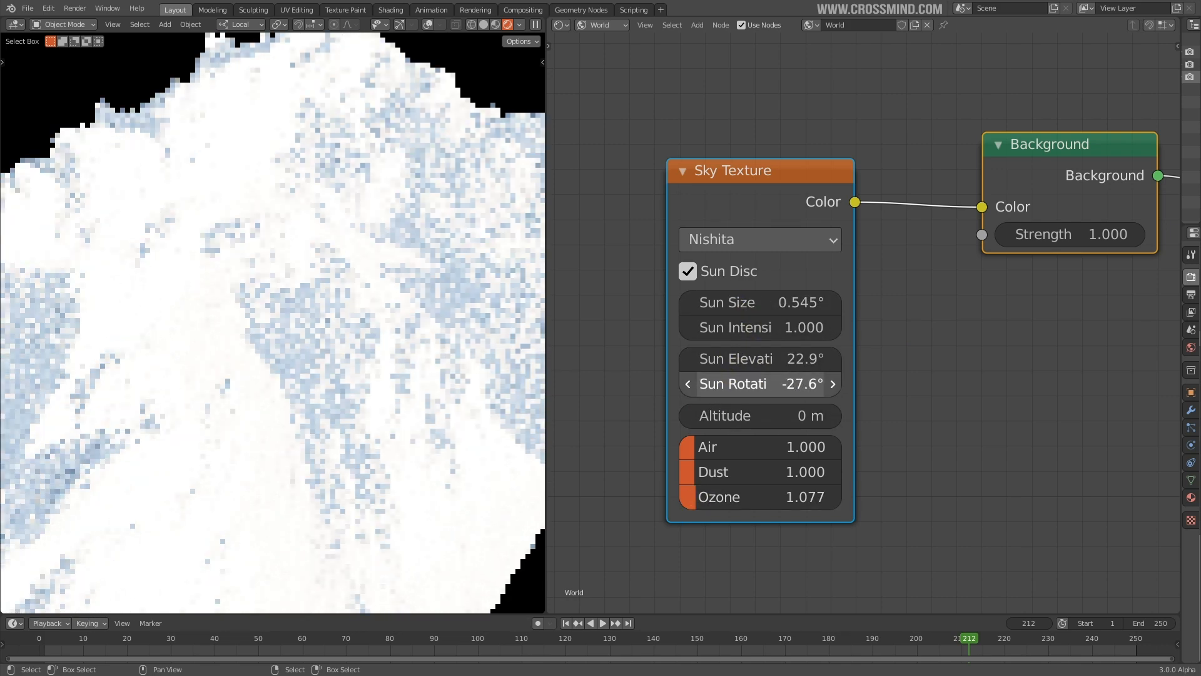
{"action": "scroll", "coordinate": [782, 265], "scroll_direction": "down", "scroll_amount": 1}
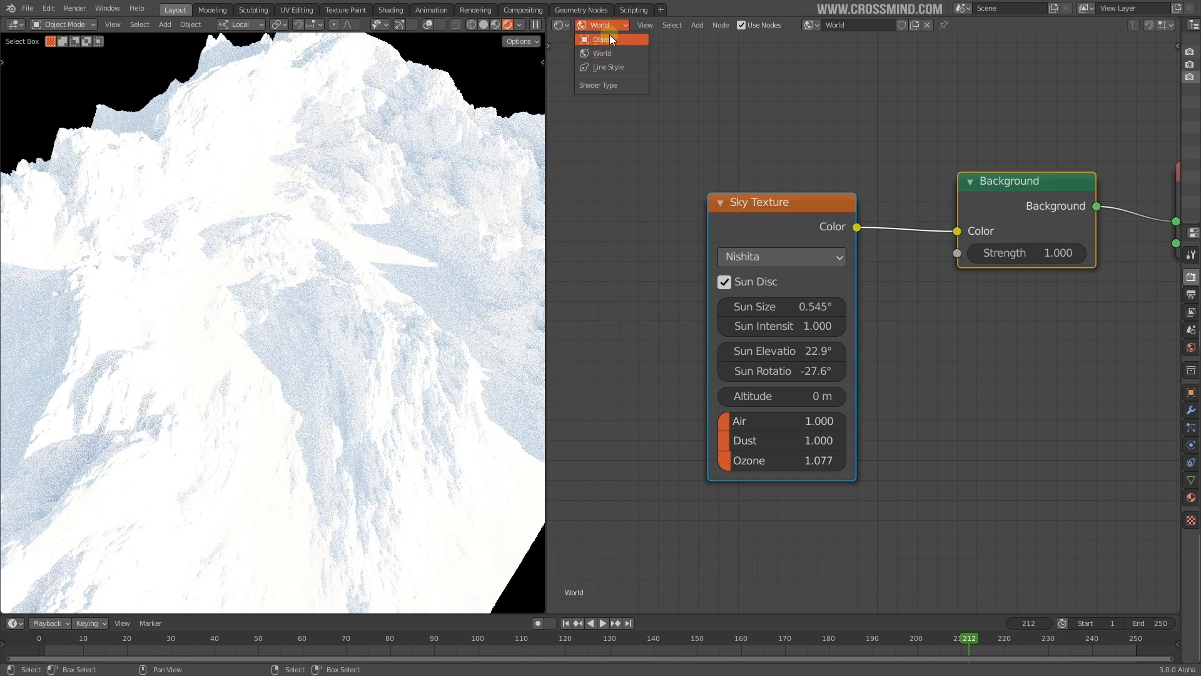
Back in the object's material nodes, add a Noise Texture node
{"action": "left_click", "coordinate": [608, 40]}
{"action": "key", "text": "Home"}
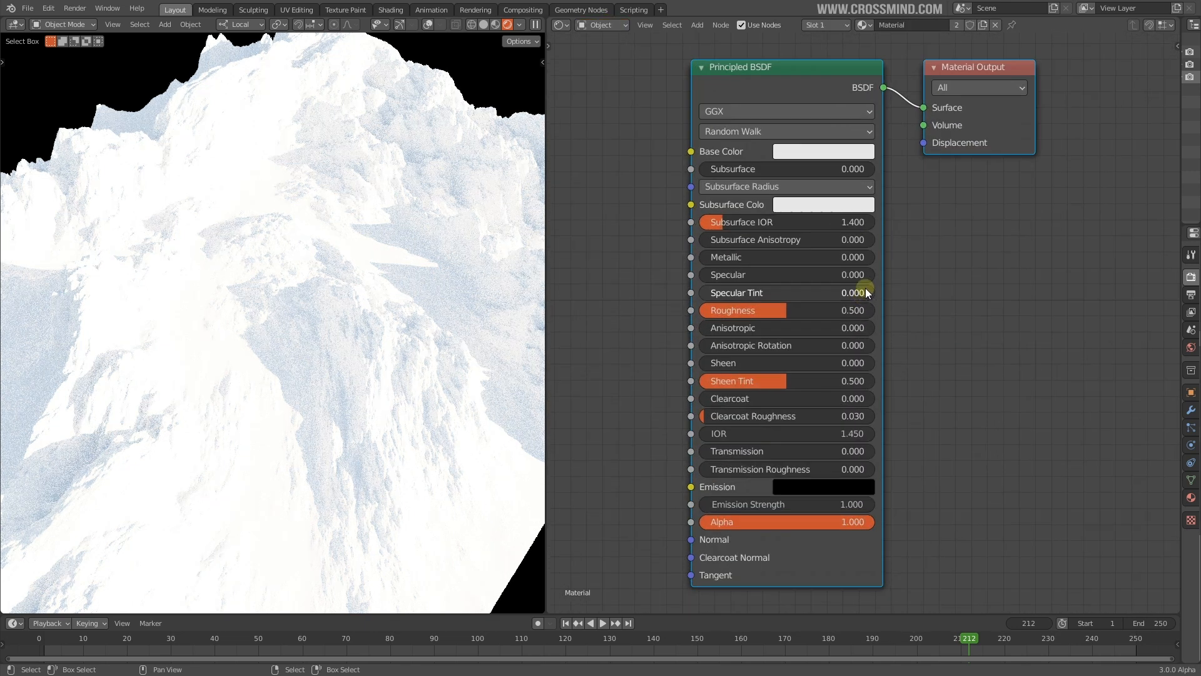
{"action": "scroll", "coordinate": [1045, 310], "scroll_direction": "up", "scroll_amount": 2}
{"action": "key", "text": "shift+a"}
{"action": "mouse_move", "coordinate": [685, 285]}
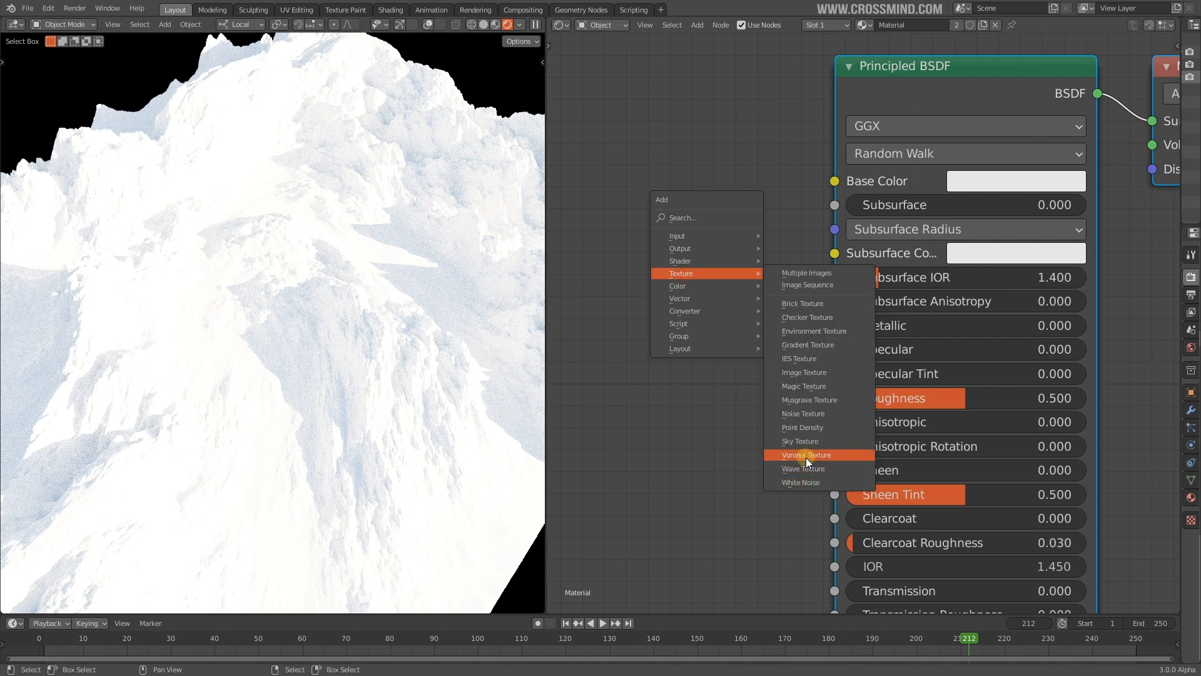
{"action": "left_click", "coordinate": [670, 155]}
{"action": "key", "text": "shift+a"}
{"action": "left_click", "coordinate": [669, 155]}
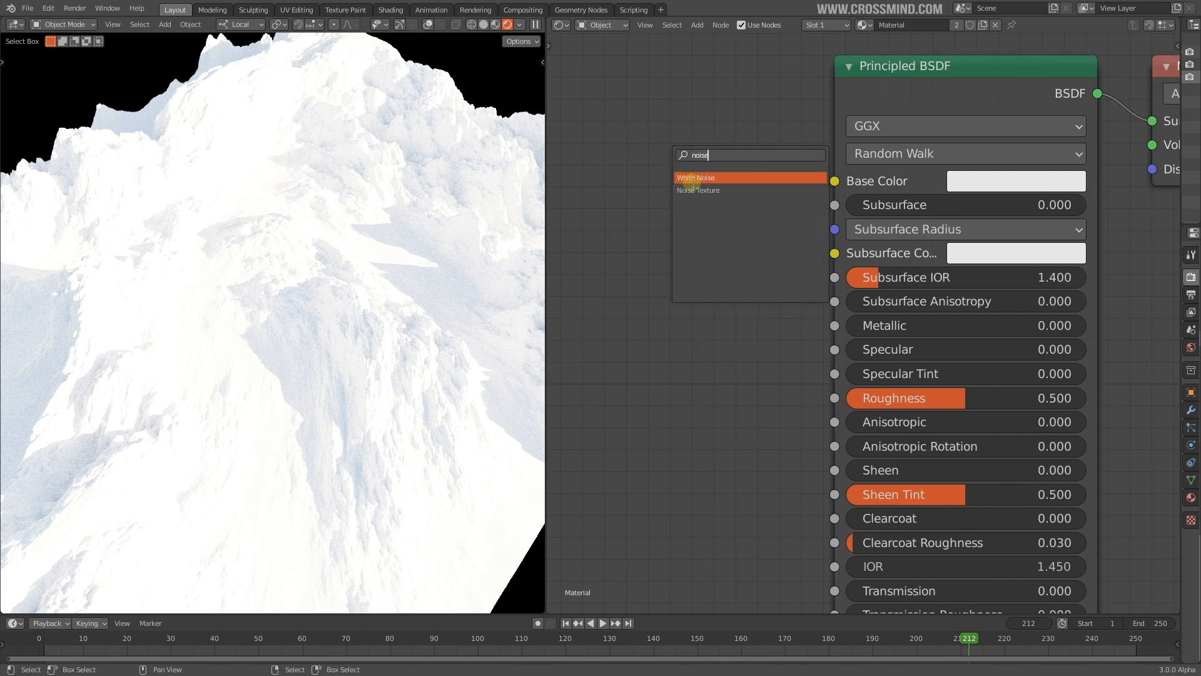
{"action": "left_click", "coordinate": [698, 190]}
{"action": "left_click", "coordinate": [709, 225]}
Link the noise Color to Base Color and preview its Fac on the terrain
{"action": "left_click_drag", "start_coordinate": [709, 248], "coordinate": [832, 180]}
{"action": "scroll", "coordinate": [790, 256], "scroll_direction": "down", "scroll_amount": 3}
{"action": "middle_click_drag", "start_coordinate": [783, 269], "coordinate": [895, 263]}
{"action": "left_click_drag", "start_coordinate": [824, 242], "coordinate": [647, 229]}
{"action": "middle_click_drag", "start_coordinate": [791, 245], "coordinate": [883, 232]}
{"action": "left_click", "coordinate": [720, 219], "text": "ctrl+shift"}
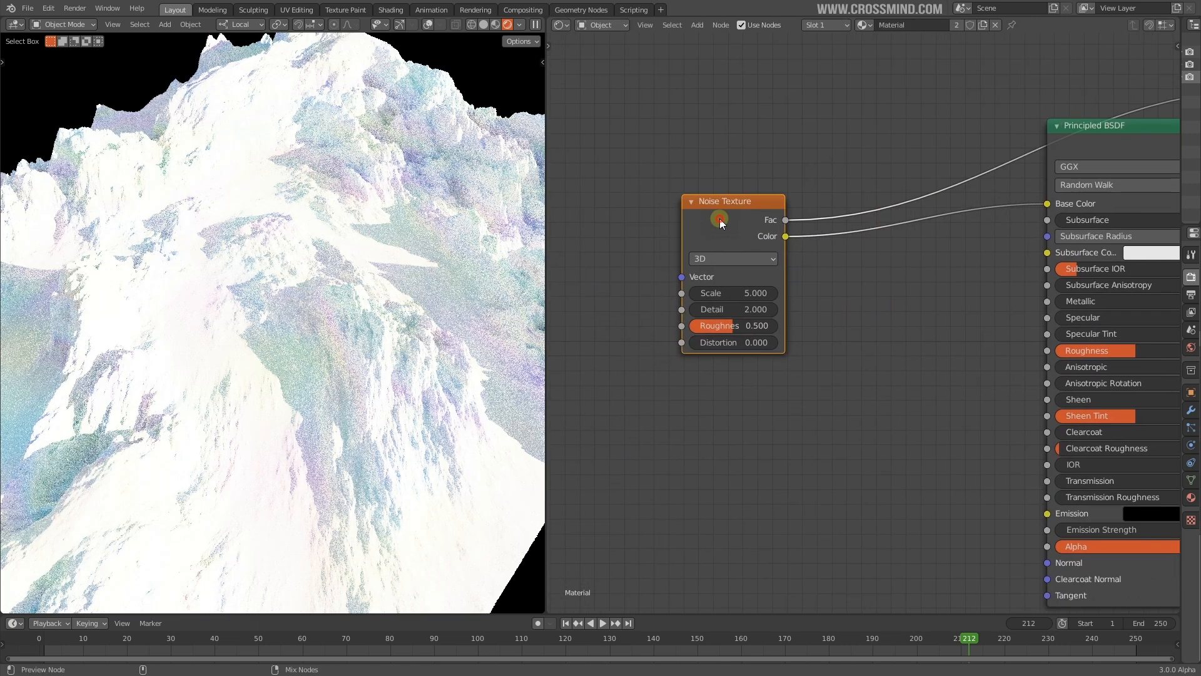
{"action": "scroll", "coordinate": [854, 261], "scroll_direction": "down", "scroll_amount": 2, "text": "ctrl"}
{"action": "key", "text": "shift+a"}
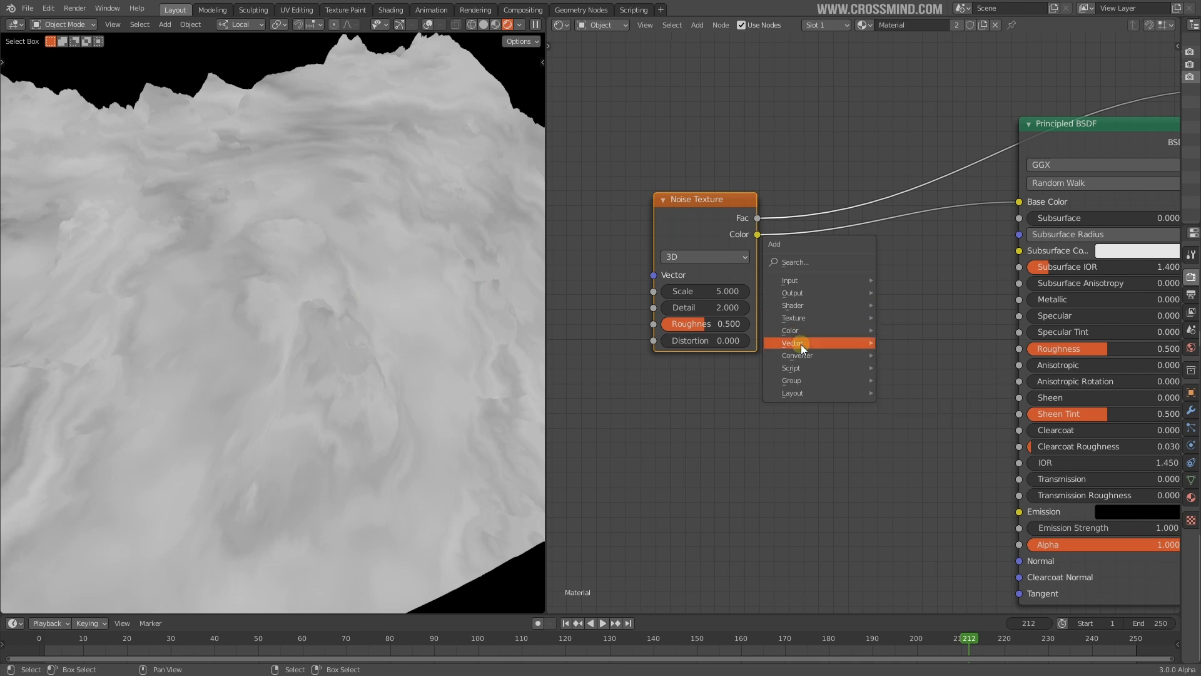
Insert a ColorRamp into the noise-to-Base Color link, pulling its stops inward (black at 0.264)
{"action": "mouse_move", "coordinate": [835, 358]}
{"action": "left_click", "coordinate": [912, 383]}
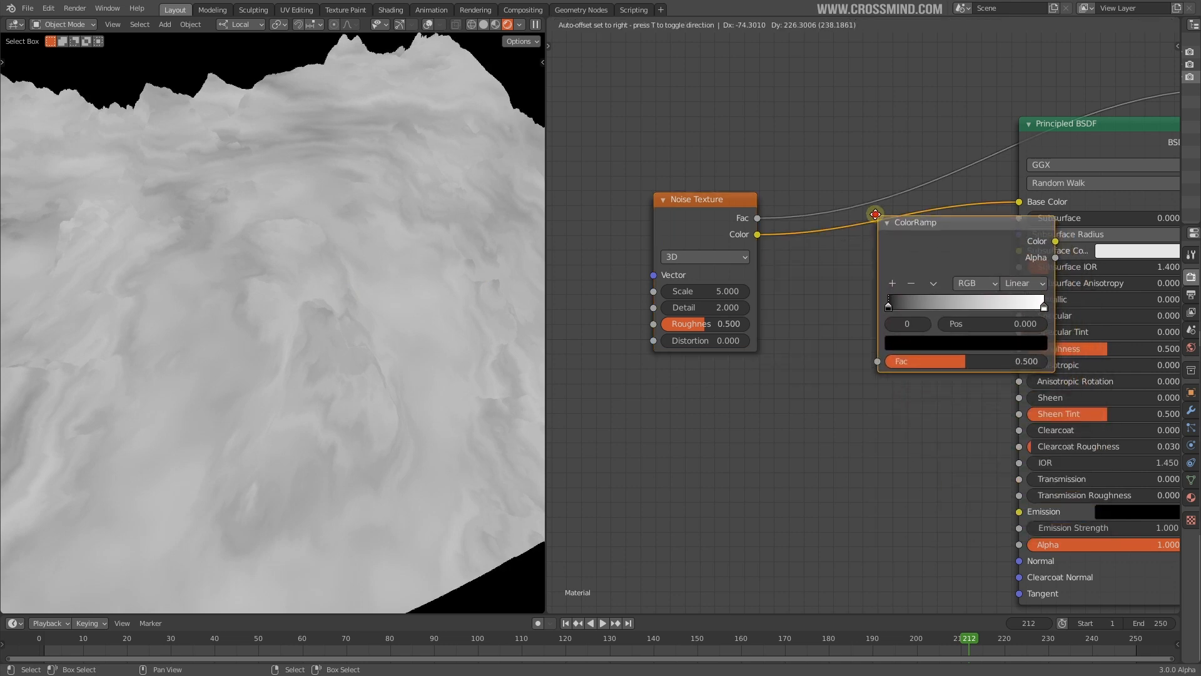
{"action": "left_click", "coordinate": [850, 253]}
{"action": "left_click_drag", "start_coordinate": [922, 306], "coordinate": [876, 307]}
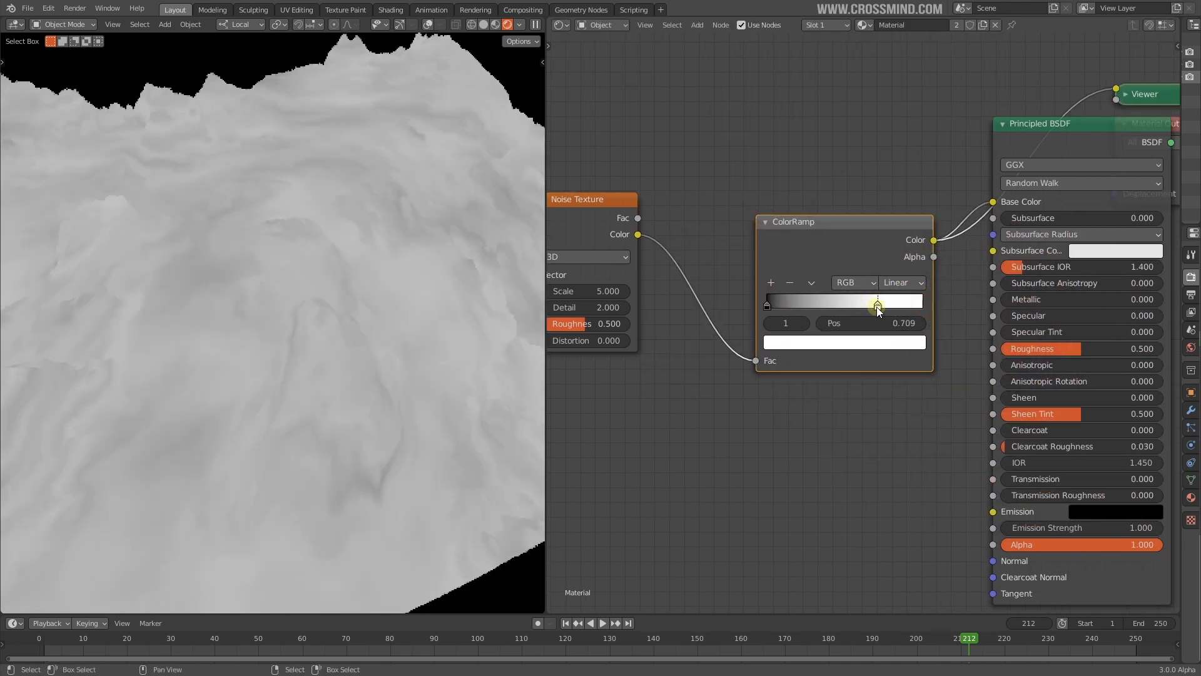
{"action": "left_click_drag", "start_coordinate": [767, 306], "coordinate": [827, 307]}
{"action": "left_click_drag", "start_coordinate": [872, 268], "coordinate": [815, 268]}
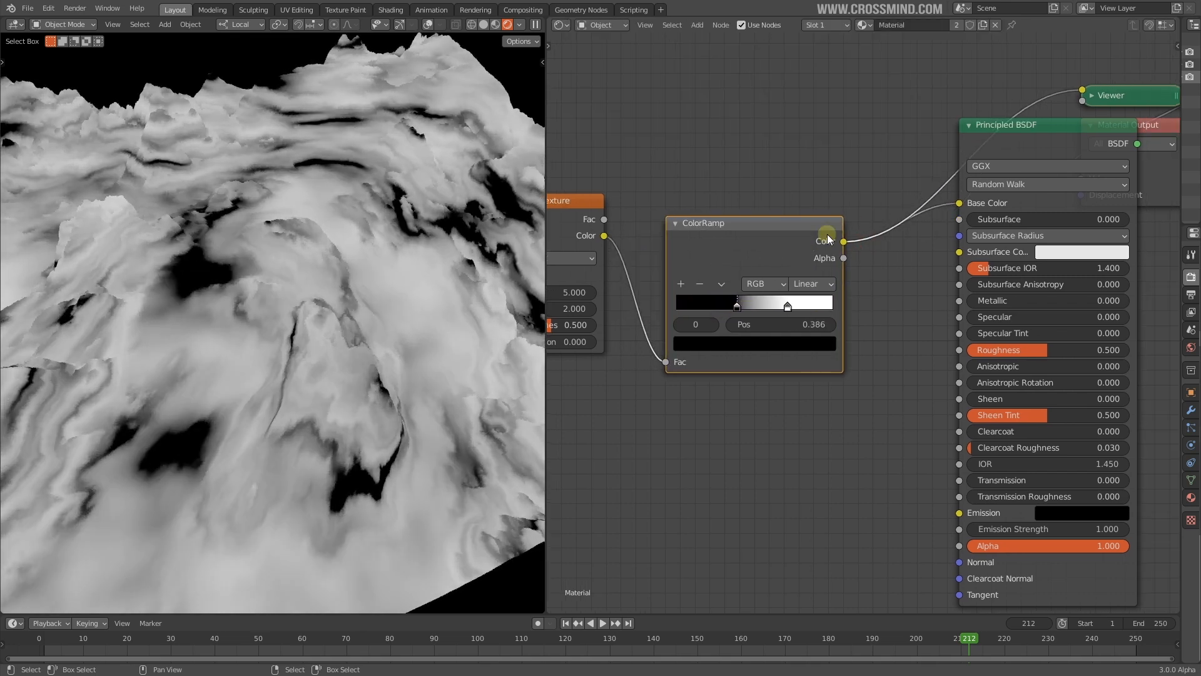
Delete the Viewer preview node and move Material Output to the right
{"action": "left_click", "coordinate": [1037, 144], "text": "ctrl+shift"}
{"action": "middle_click_drag", "start_coordinate": [952, 199], "coordinate": [711, 228]}
{"action": "left_click_drag", "start_coordinate": [937, 206], "coordinate": [1081, 206]}
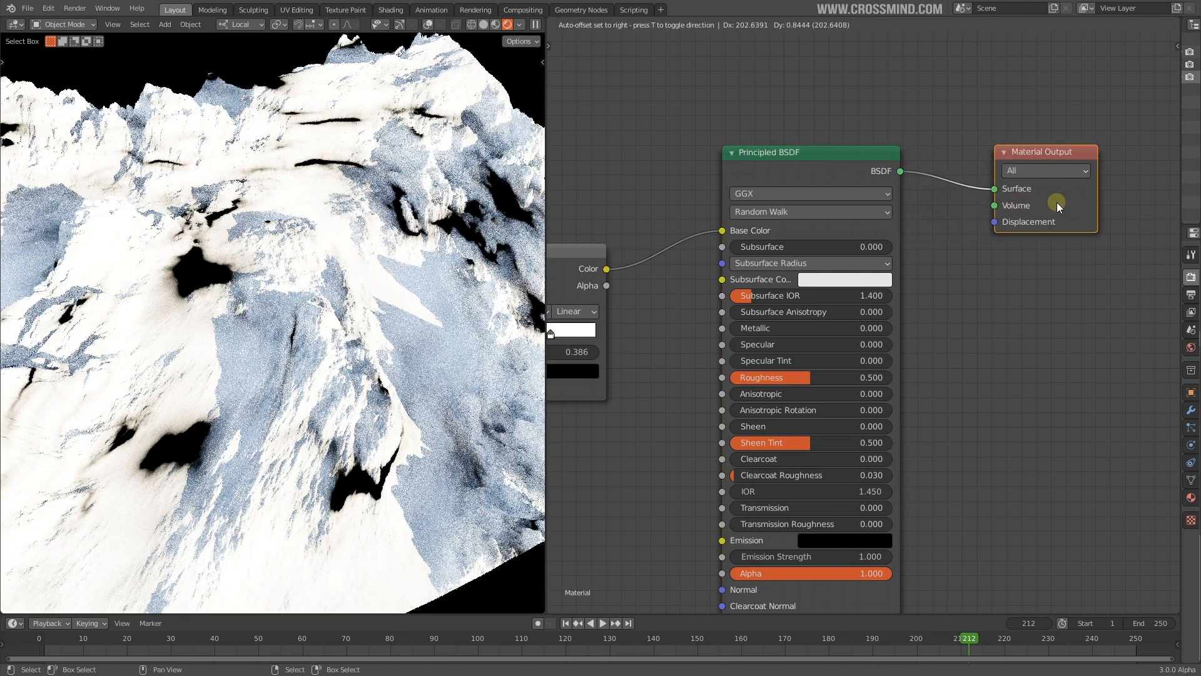
{"action": "middle_click_drag", "start_coordinate": [701, 235], "coordinate": [962, 206]}
{"action": "middle_click_drag", "start_coordinate": [589, 316], "coordinate": [799, 309]}
{"action": "scroll", "coordinate": [798, 308], "scroll_direction": "up", "scroll_amount": 3}
Set noise Detail 16 and Distortion 1.3, moving the black stop to about 0.468
{"action": "left_click_drag", "start_coordinate": [779, 294], "coordinate": [1164, 293]}
{"action": "left_click_drag", "start_coordinate": [752, 338], "coordinate": [761, 338]}
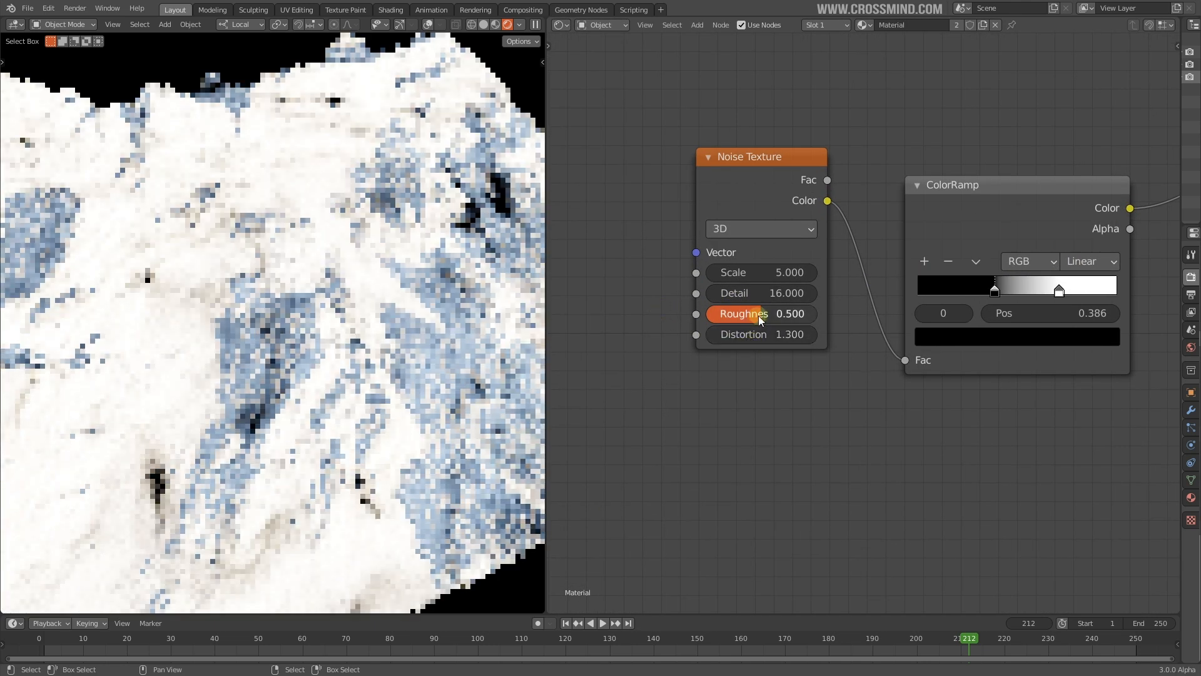
{"action": "left_click_drag", "start_coordinate": [889, 292], "coordinate": [905, 294]}
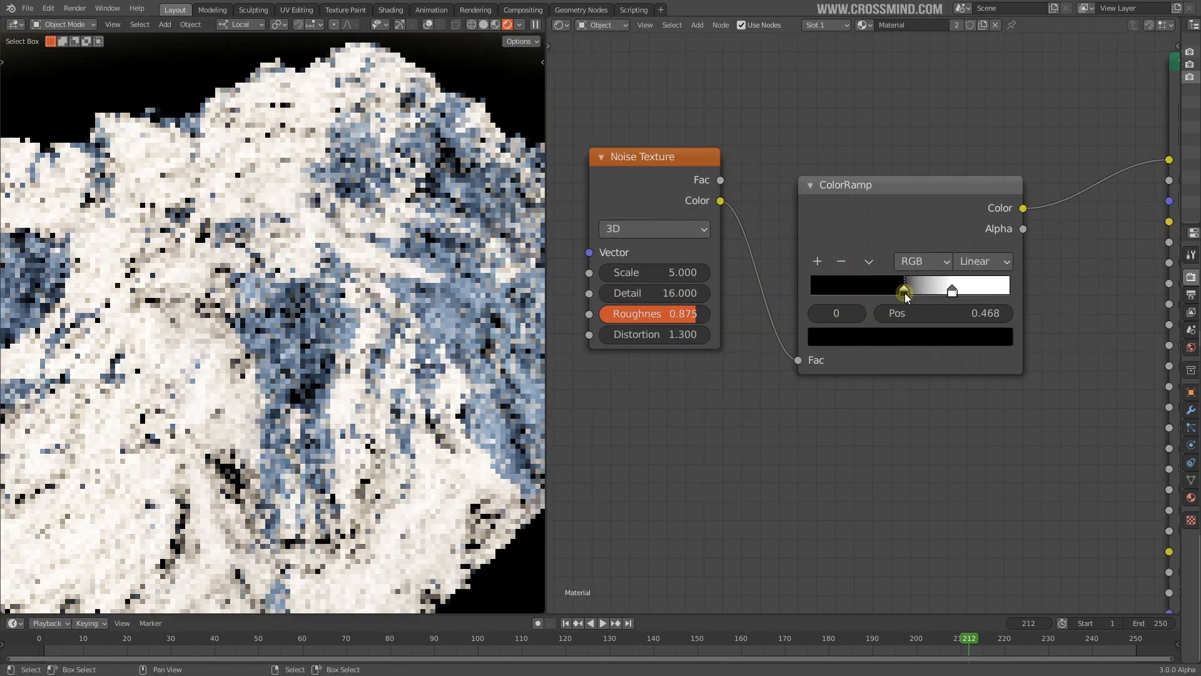
Select the white ColorRamp stop and open its colour for editing
{"action": "middle_click_drag", "start_coordinate": [481, 356], "coordinate": [426, 374]}
{"action": "middle_click_drag", "start_coordinate": [888, 389], "coordinate": [769, 406]}
{"action": "scroll", "coordinate": [769, 407], "scroll_direction": "up", "scroll_amount": 1}
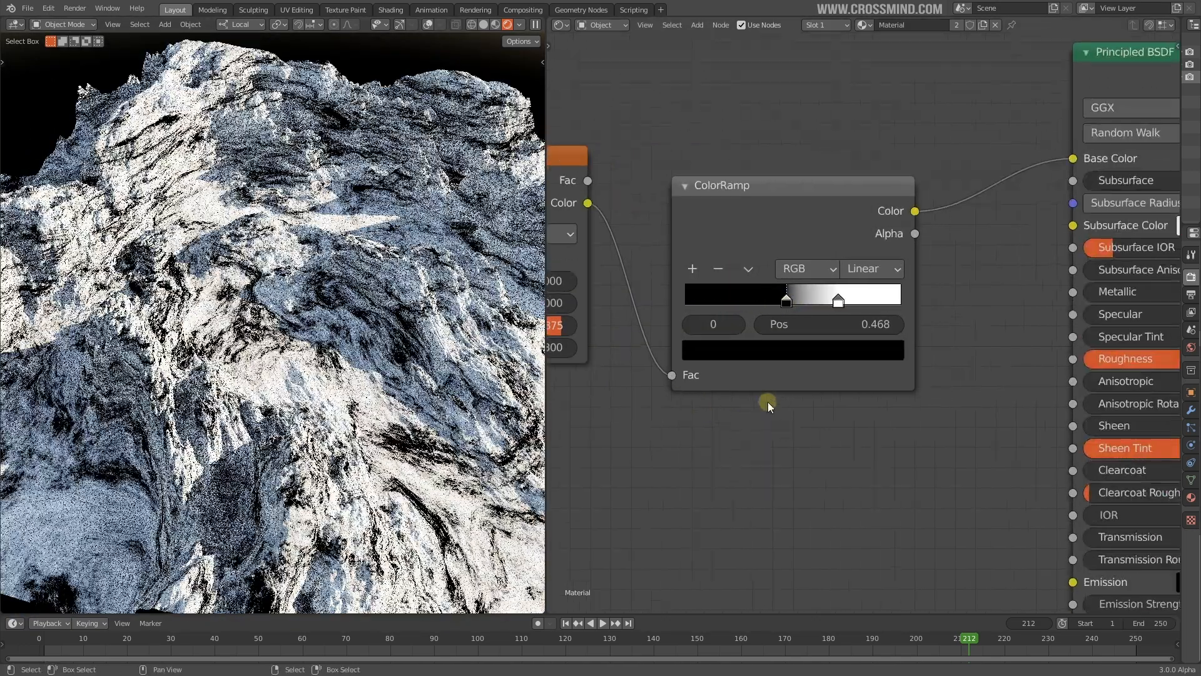
{"action": "scroll", "coordinate": [769, 406], "scroll_direction": "up", "scroll_amount": 1}
{"action": "left_click", "coordinate": [834, 298]}
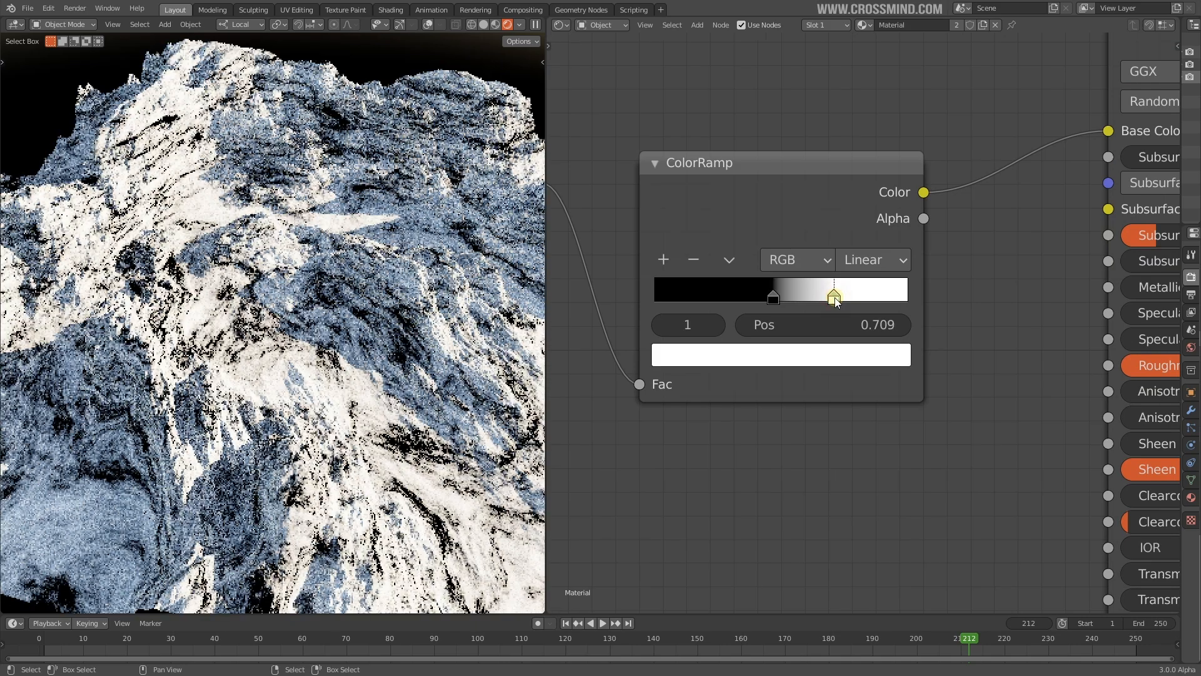
{"action": "left_click", "coordinate": [824, 347]}
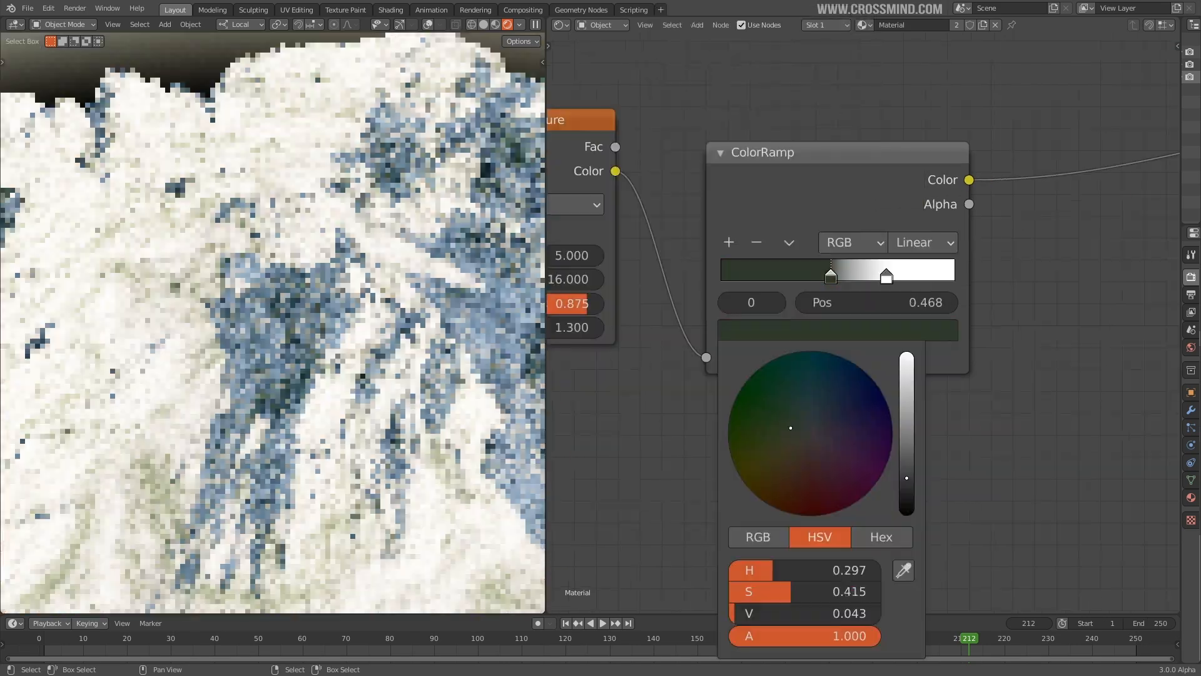
Recolour the ColorRamp stops to dark green and a darkened orange-red
{"action": "left_click", "coordinate": [737, 429]}
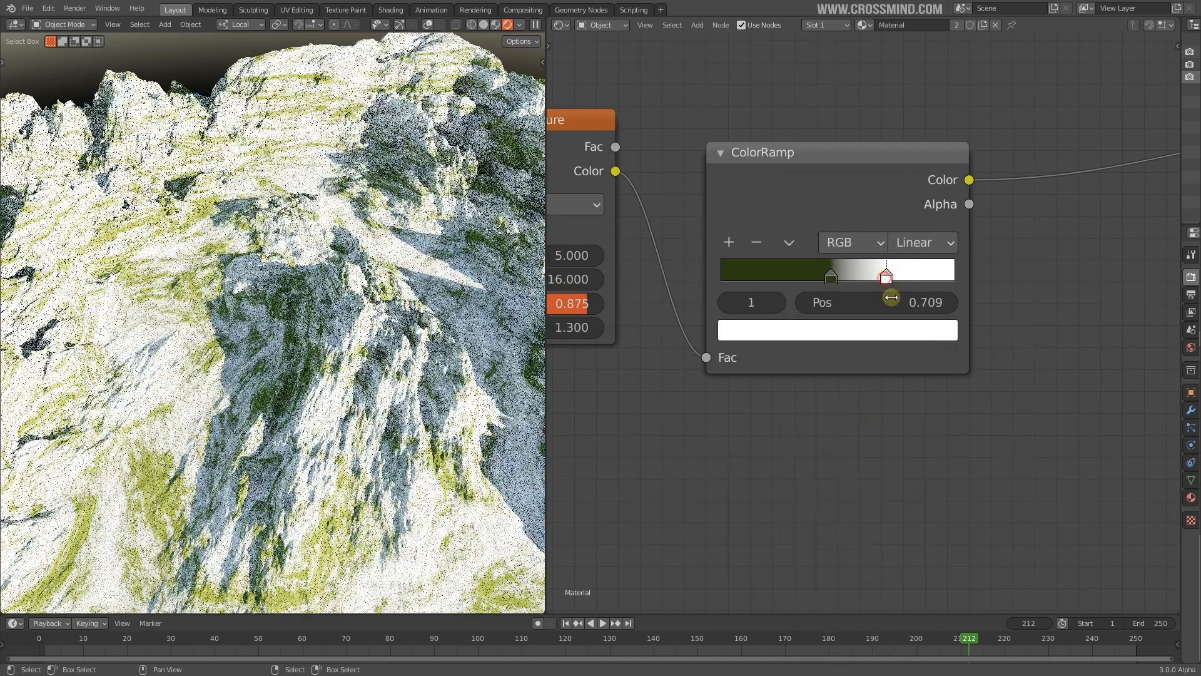
{"action": "left_click", "coordinate": [879, 331]}
{"action": "left_click_drag", "start_coordinate": [818, 452], "coordinate": [791, 499]}
{"action": "left_click_drag", "start_coordinate": [907, 449], "coordinate": [907, 410]}
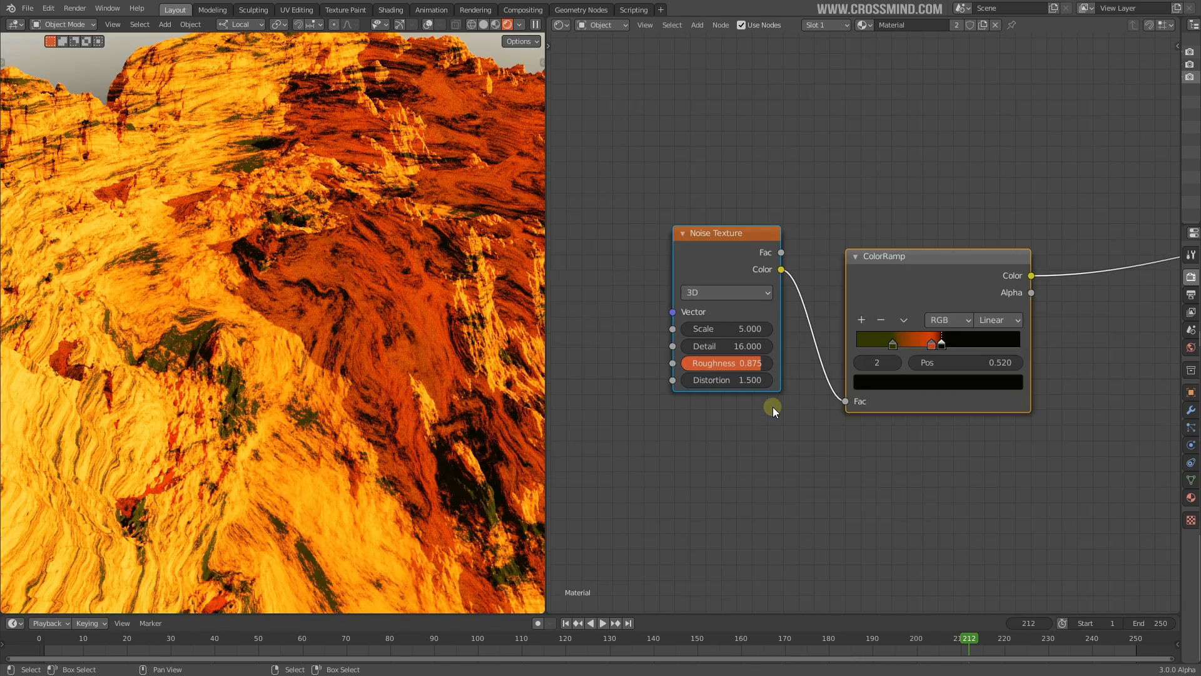
{"action": "middle_click_drag", "start_coordinate": [823, 410], "coordinate": [714, 418]}
{"action": "scroll", "coordinate": [793, 411], "scroll_direction": "up", "scroll_amount": 5}
{"action": "middle_click_drag", "start_coordinate": [314, 379], "coordinate": [275, 371]}
{"action": "scroll", "coordinate": [635, 247], "scroll_direction": "down", "scroll_amount": 5}
Duplicate the Noise Texture and feed the copy's Fac into the original's Scale
{"action": "middle_click_drag", "start_coordinate": [703, 287], "coordinate": [835, 272]}
{"action": "left_click", "coordinate": [753, 261]}
{"action": "middle_click_drag", "start_coordinate": [753, 261], "coordinate": [872, 235]}
{"action": "key", "text": "shift+d"}
{"action": "left_click", "coordinate": [633, 279]}
{"action": "left_click_drag", "start_coordinate": [707, 269], "coordinate": [830, 285]}
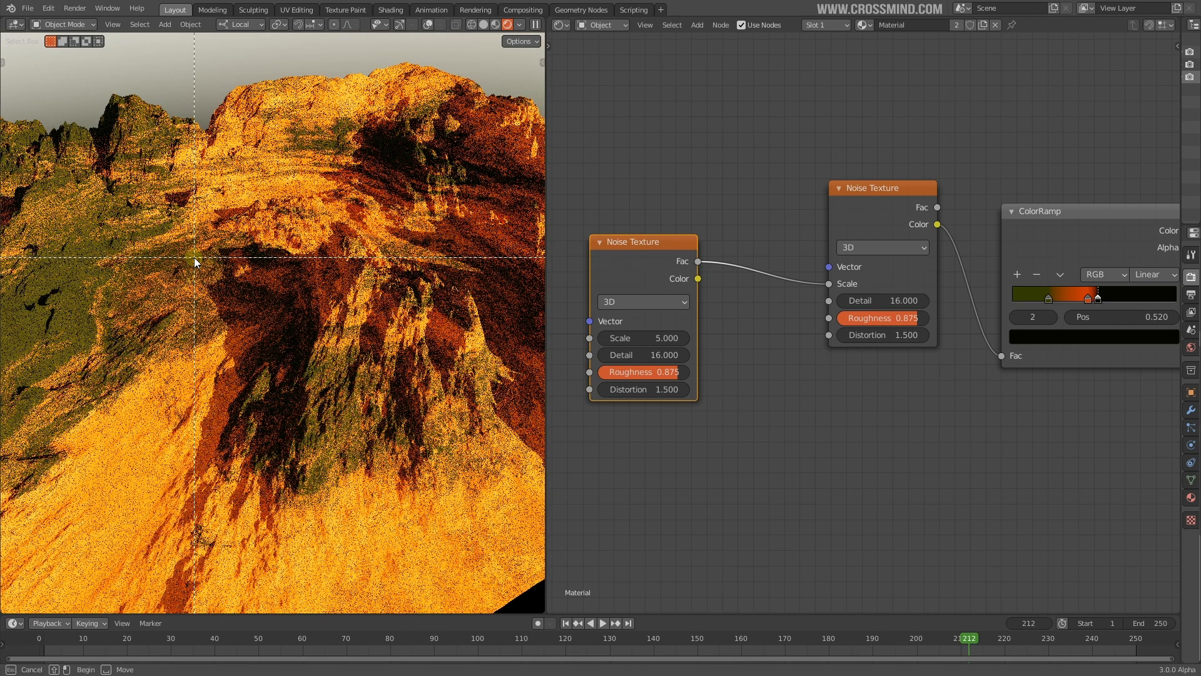
Draw a render border over the left strip of the viewport and show the node sidebar
{"action": "key", "text": "b"}
{"action": "left_click_drag", "start_coordinate": [2, 103], "coordinate": [626, 411]}
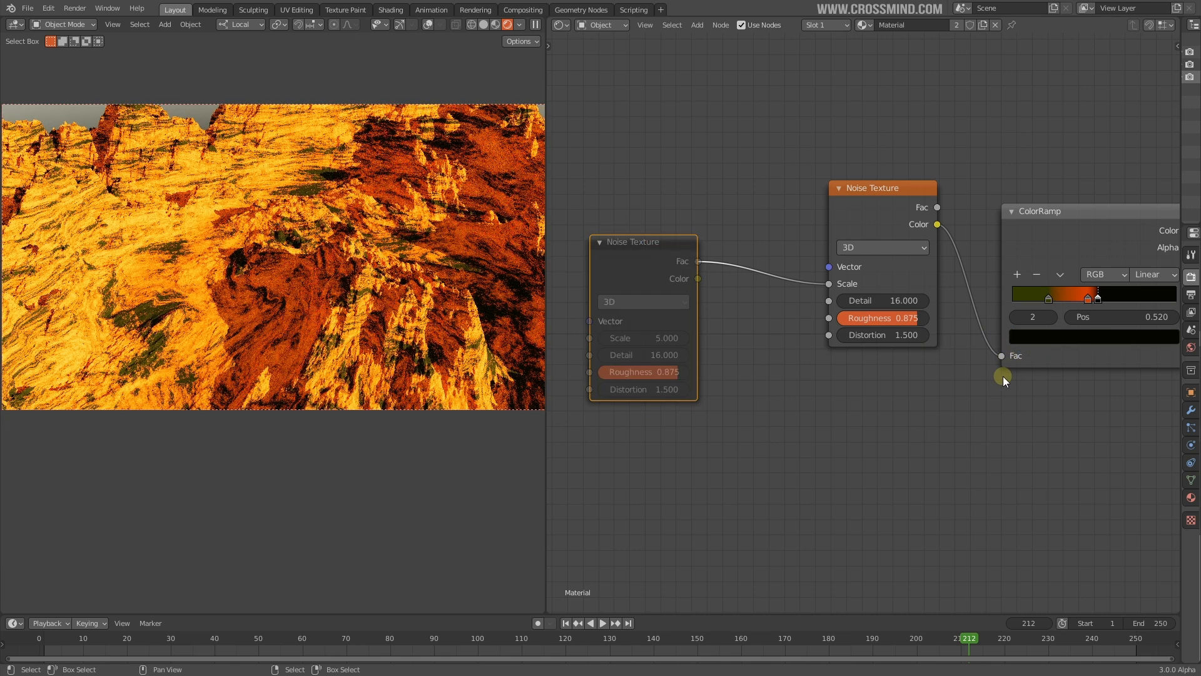
{"action": "key", "text": "n"}
Widen then narrow the outliner and properties panels, hiding the node sidebar again
{"action": "left_click_drag", "start_coordinate": [1182, 197], "coordinate": [886, 198]}
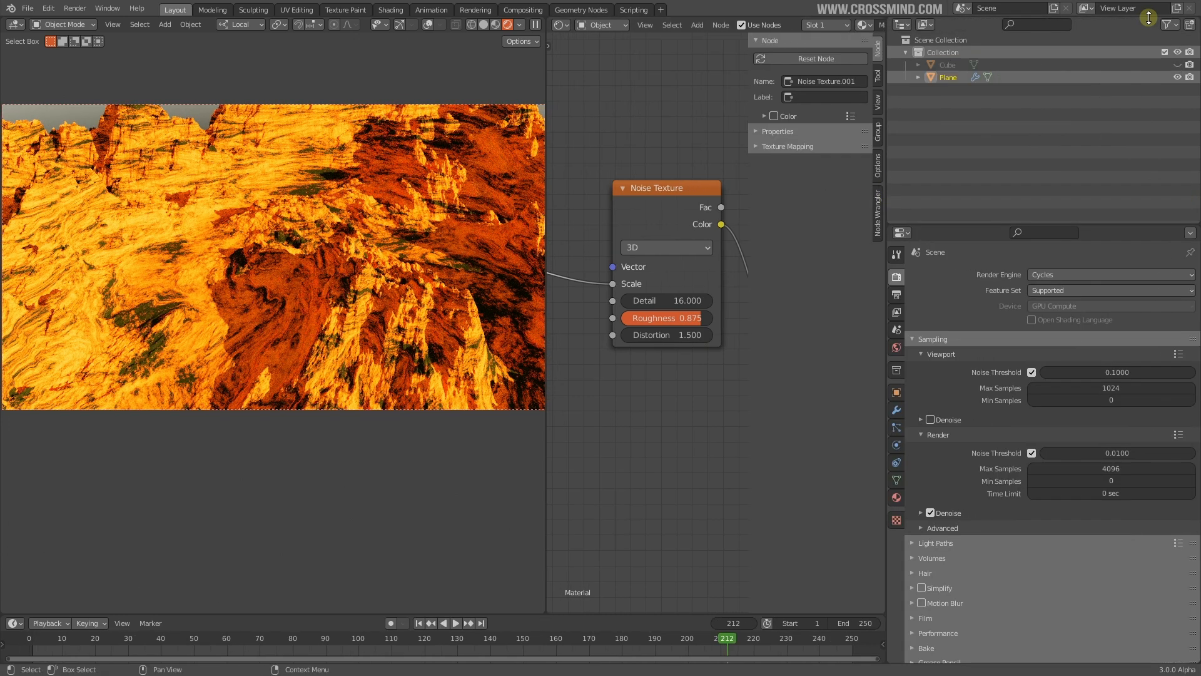
{"action": "key", "text": "n"}
{"action": "key", "text": "n"}
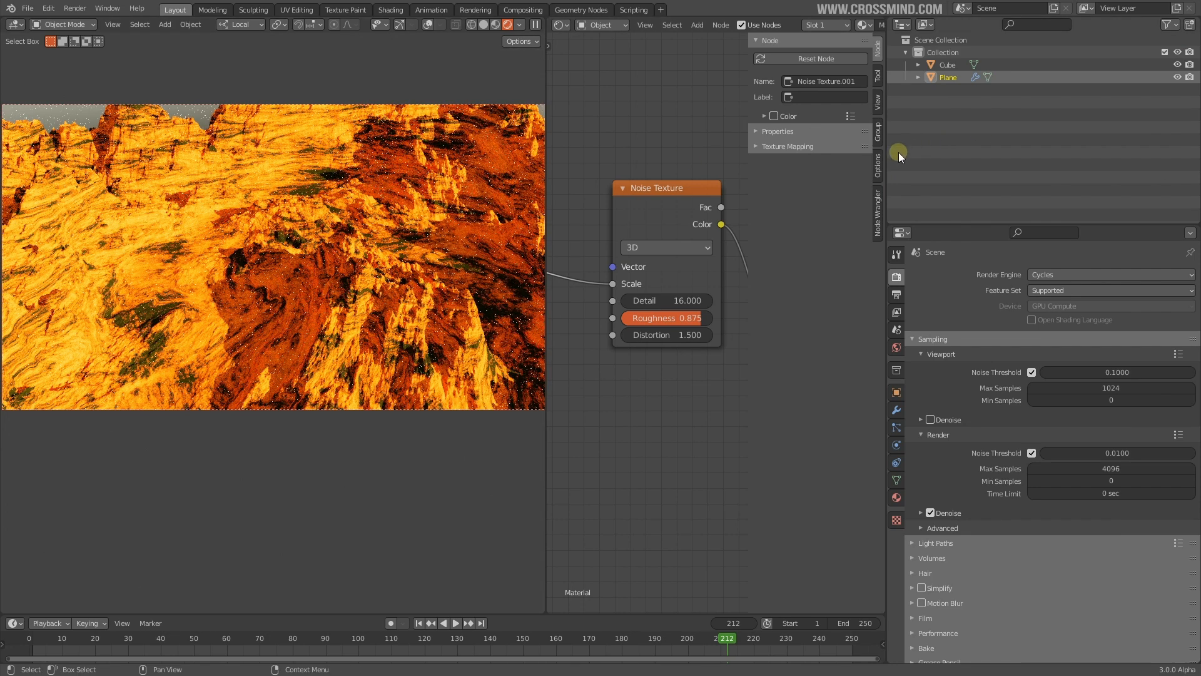
{"action": "left_click_drag", "start_coordinate": [887, 152], "coordinate": [1118, 152]}
{"action": "middle_click_drag", "start_coordinate": [572, 387], "coordinate": [585, 388]}
{"action": "middle_click_drag", "start_coordinate": [382, 297], "coordinate": [303, 274]}
{"action": "left_click", "coordinate": [606, 25]}
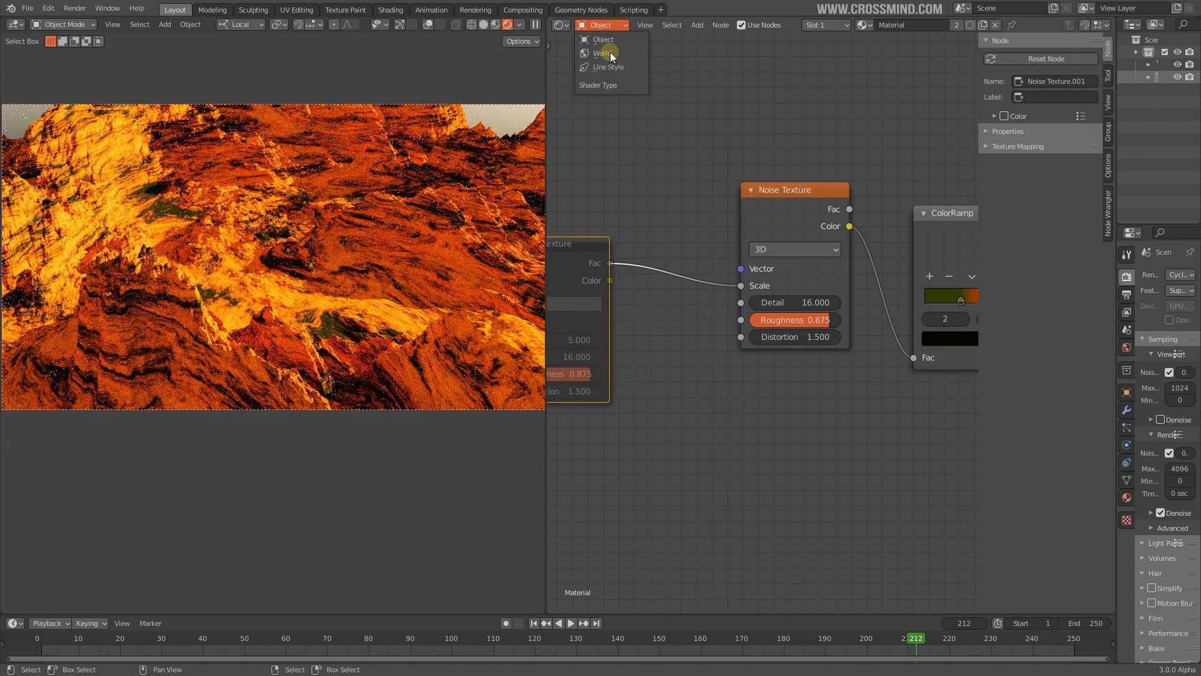
Switch the shader editor to the World tree and lower the Nishita sky's sun elevation toward 15°
{"action": "left_click", "coordinate": [610, 52]}
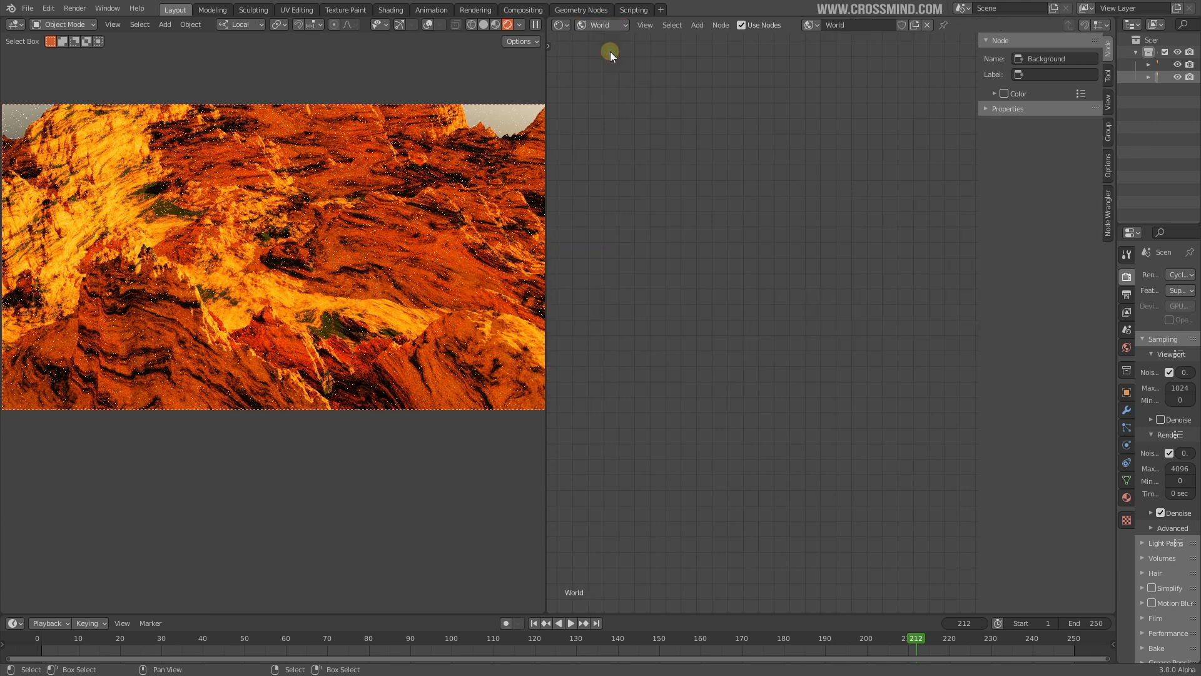
{"action": "left_click", "coordinate": [611, 26]}
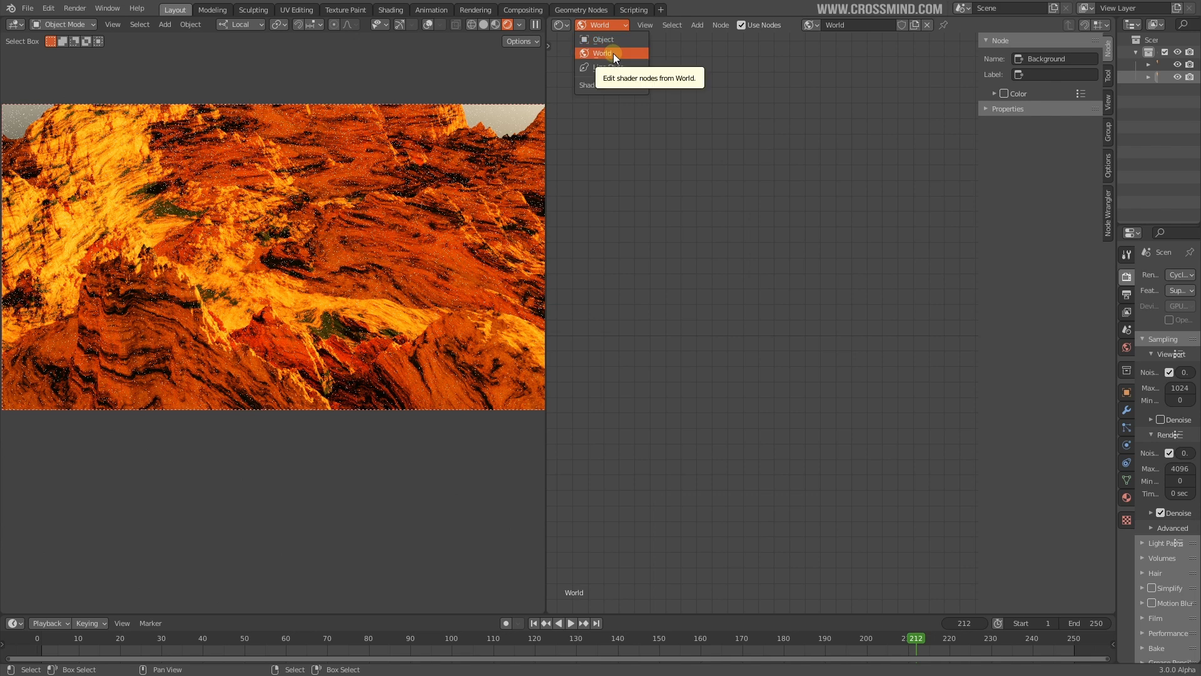
{"action": "middle_click_drag", "start_coordinate": [421, 254], "coordinate": [328, 255]}
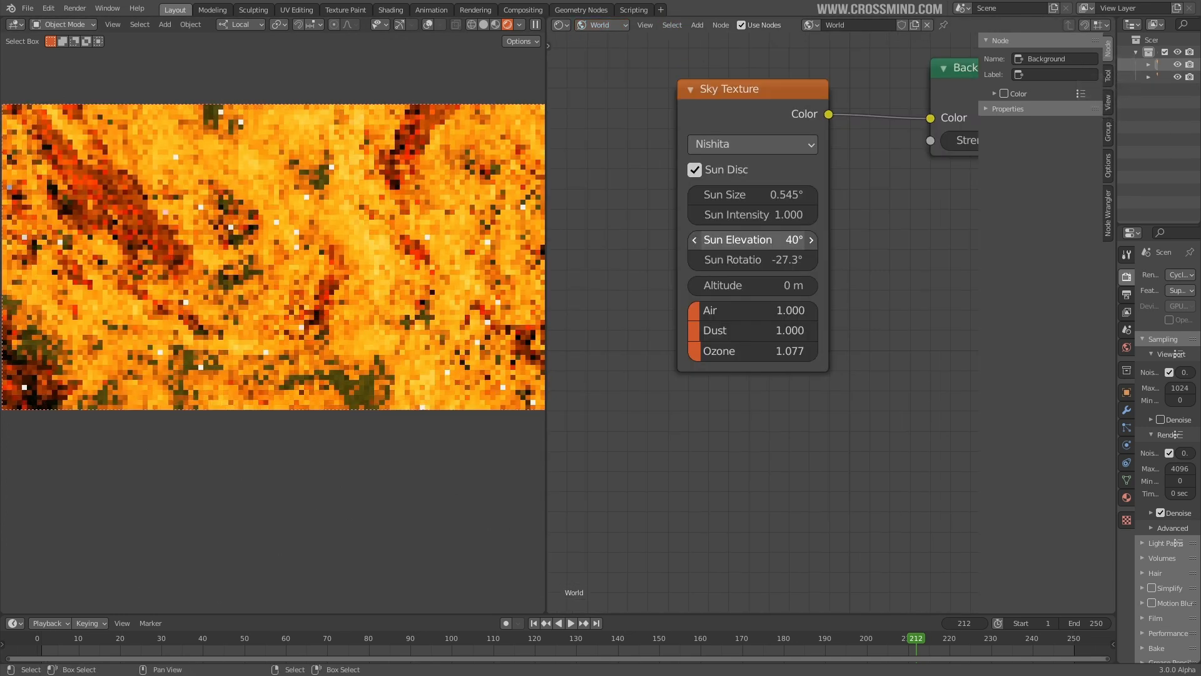
{"action": "left_click_drag", "start_coordinate": [769, 239], "coordinate": [751, 240]}
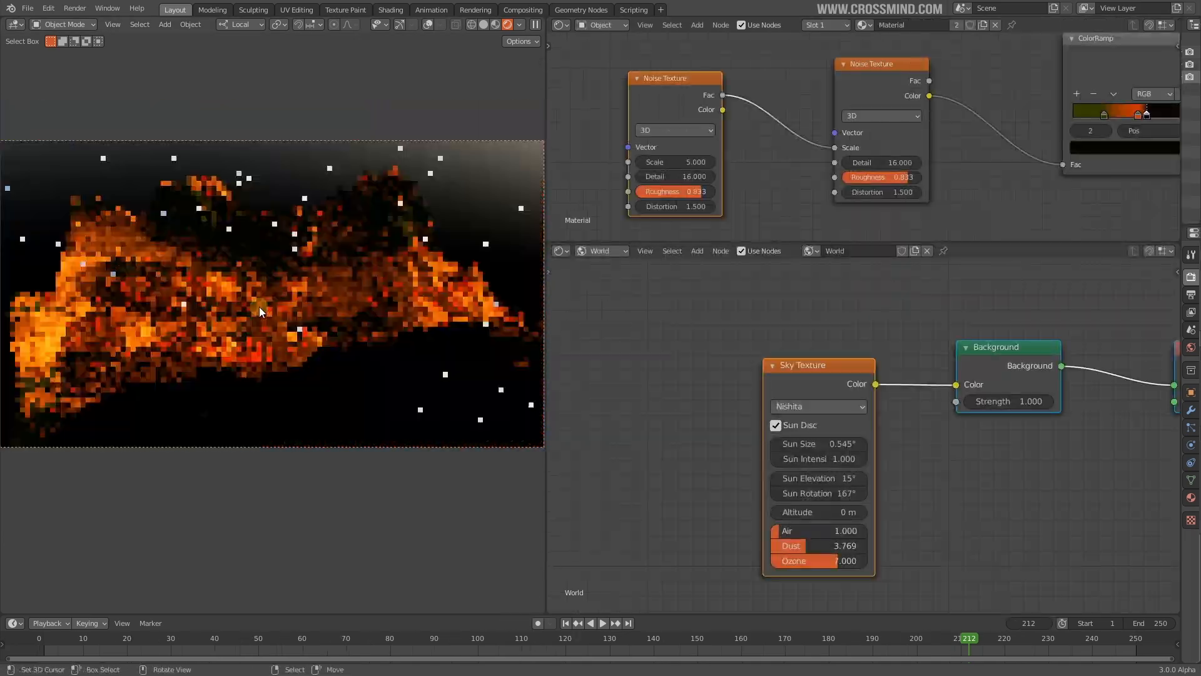
{"action": "scroll", "coordinate": [259, 307], "scroll_direction": "up", "scroll_amount": 4}
{"action": "middle_click_drag", "start_coordinate": [300, 339], "coordinate": [393, 326]}
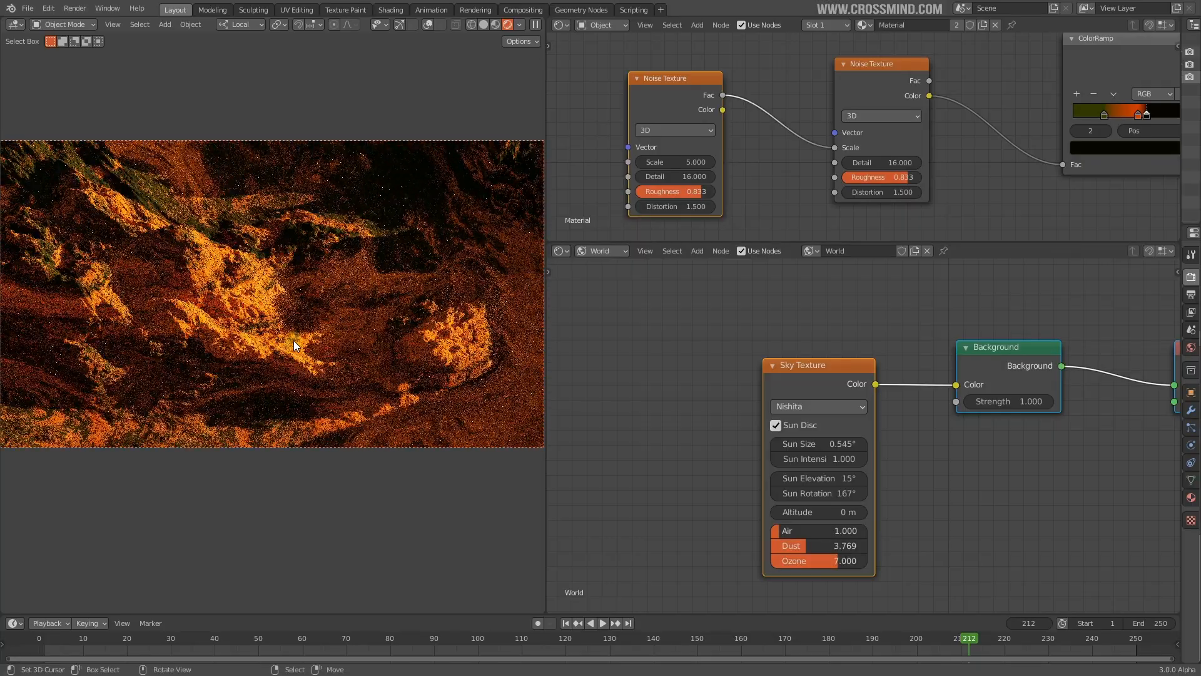
{"action": "left_click_drag", "start_coordinate": [545, 281], "coordinate": [655, 289]}
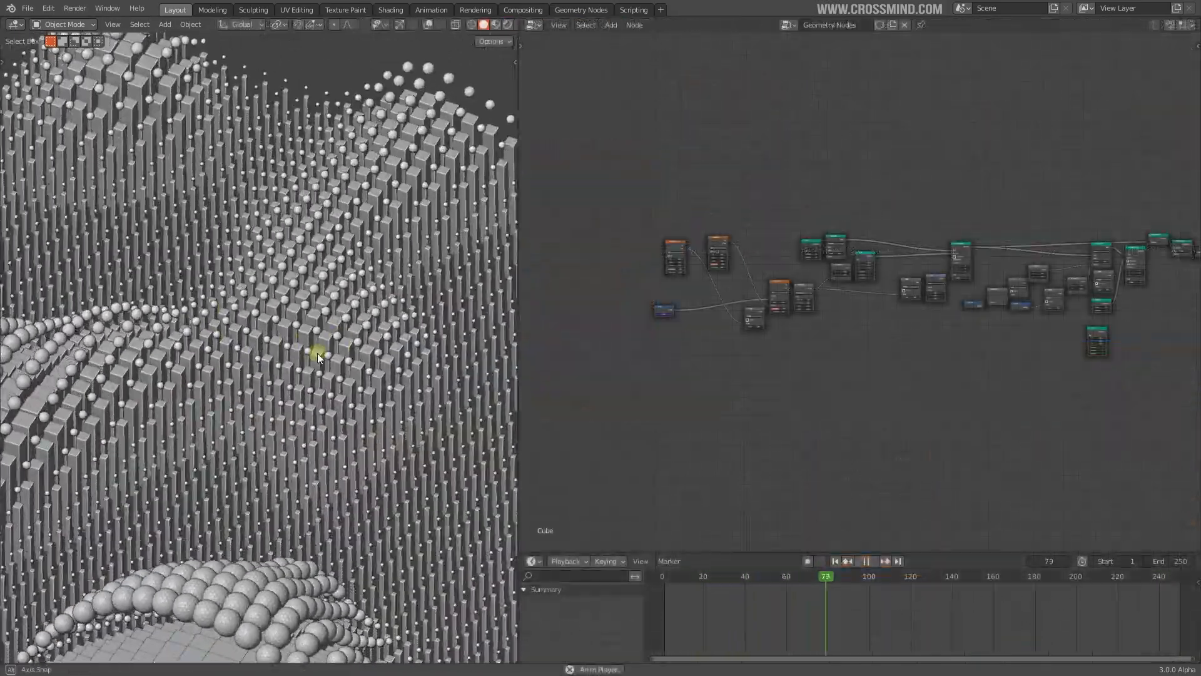
Lower the Multiply node's value to 0.020 to shrink the instanced spheres
{"action": "middle_click_drag", "start_coordinate": [317, 354], "coordinate": [348, 335]}
{"action": "scroll", "coordinate": [330, 331], "scroll_direction": "down", "scroll_amount": 3}
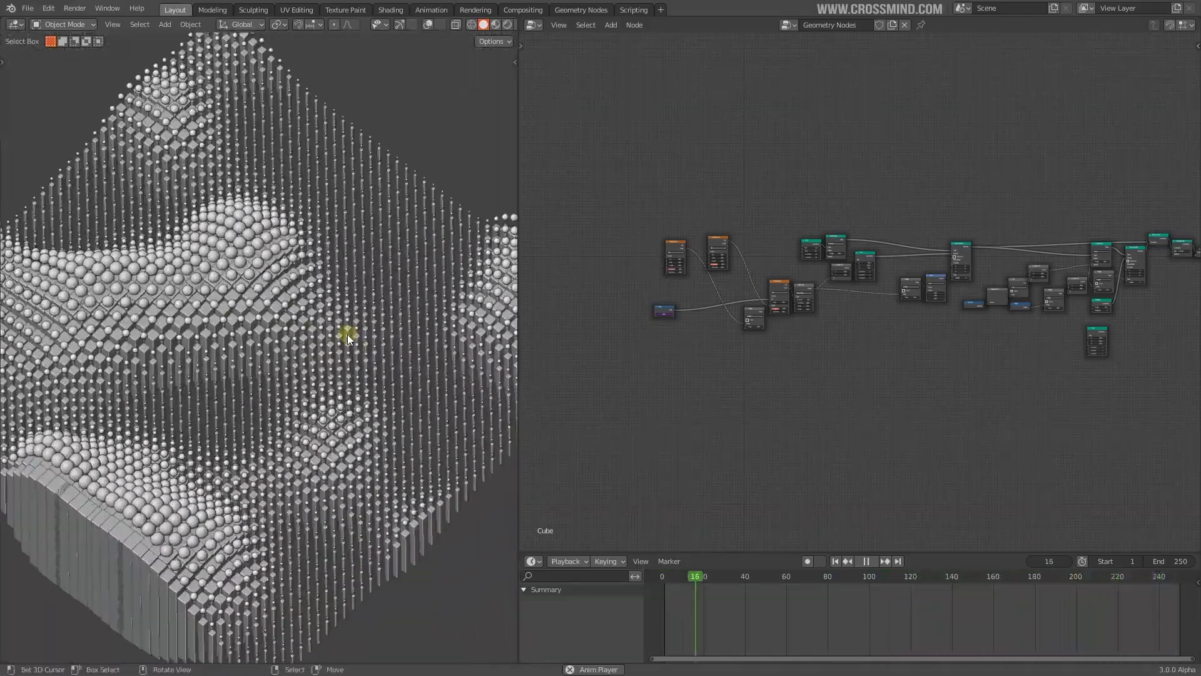
{"action": "scroll", "coordinate": [695, 297], "scroll_direction": "up", "scroll_amount": 7}
{"action": "scroll", "coordinate": [369, 393], "scroll_direction": "down", "scroll_amount": 1}
{"action": "scroll", "coordinate": [370, 393], "scroll_direction": "up", "scroll_amount": 6}
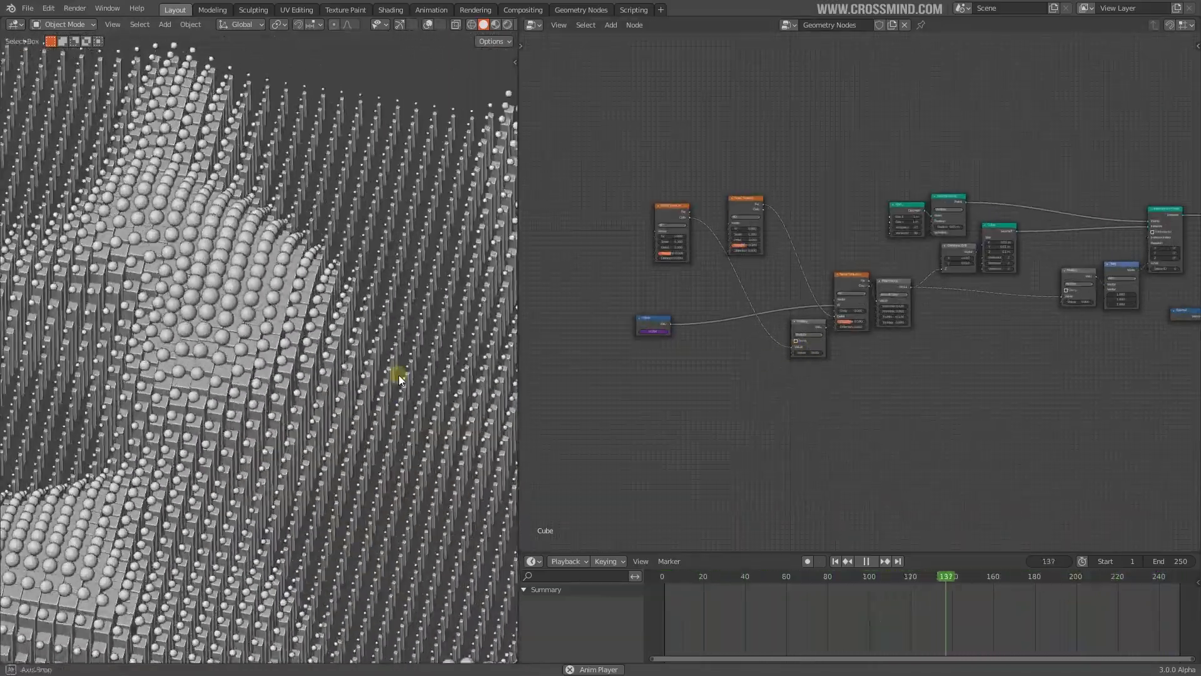
{"action": "scroll", "coordinate": [827, 306], "scroll_direction": "up", "scroll_amount": 3}
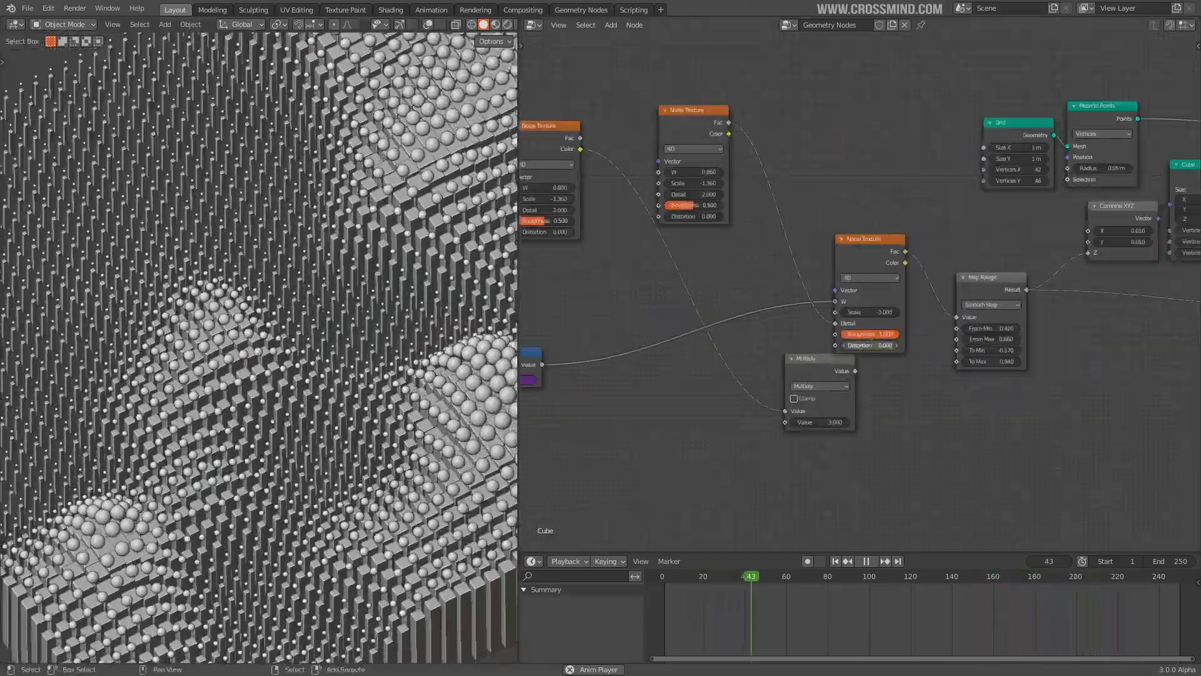
{"action": "middle_click_drag", "start_coordinate": [689, 218], "coordinate": [767, 236]}
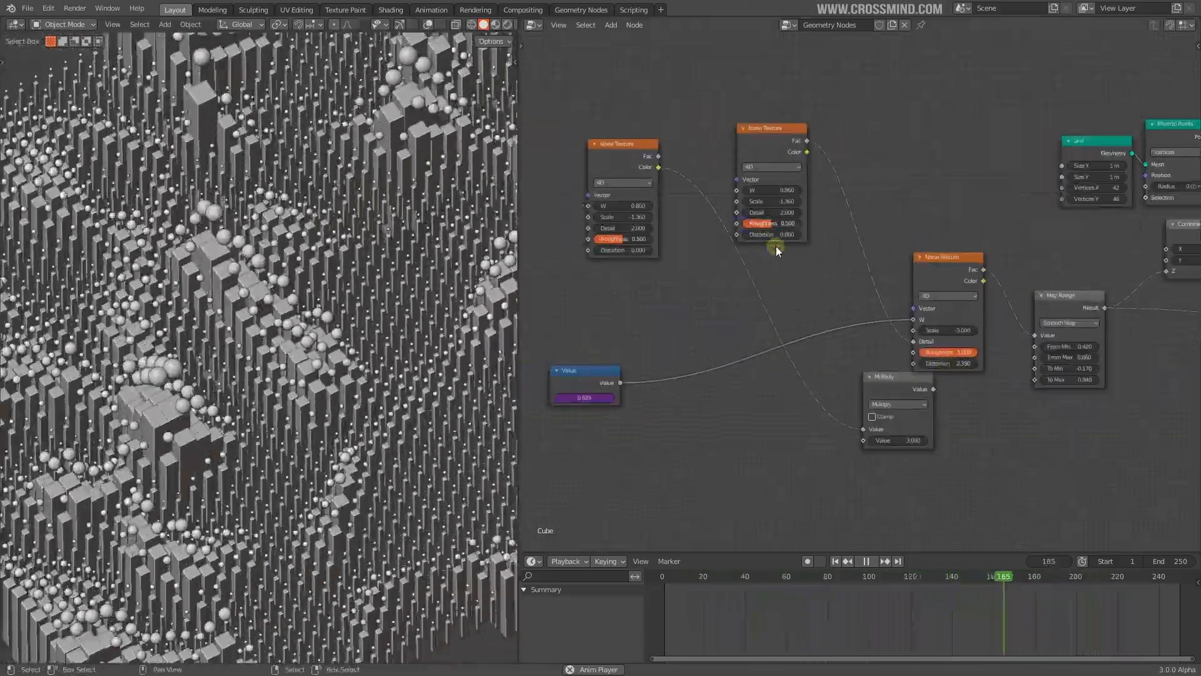
{"action": "scroll", "coordinate": [876, 307], "scroll_direction": "down", "scroll_amount": 3}
{"action": "scroll", "coordinate": [796, 369], "scroll_direction": "up", "scroll_amount": 5}
{"action": "middle_click_drag", "start_coordinate": [903, 338], "coordinate": [850, 346]}
{"action": "scroll", "coordinate": [850, 346], "scroll_direction": "down", "scroll_amount": 2}
{"action": "scroll", "coordinate": [851, 347], "scroll_direction": "up", "scroll_amount": 2}
{"action": "middle_click_drag", "start_coordinate": [602, 341], "coordinate": [657, 356]}
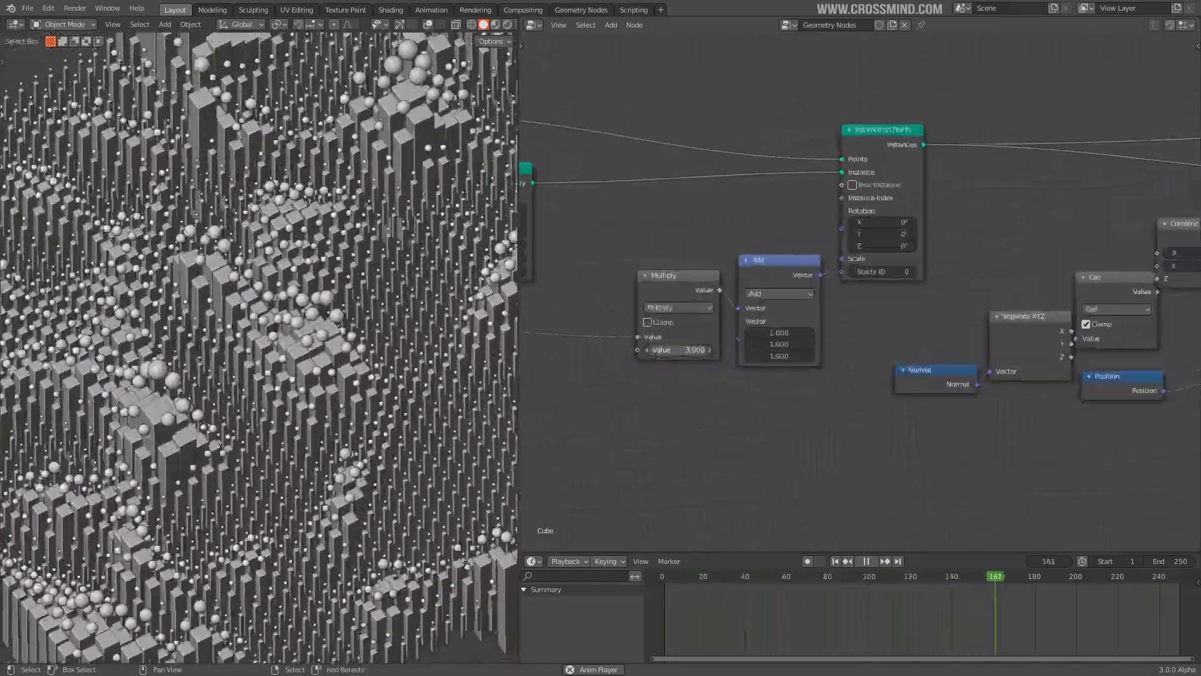
{"action": "left_click_drag", "start_coordinate": [679, 351], "coordinate": [719, 351]}
{"action": "scroll", "coordinate": [928, 430], "scroll_direction": "down", "scroll_amount": 3}
{"action": "middle_click_drag", "start_coordinate": [929, 429], "coordinate": [530, 384]}
{"action": "scroll", "coordinate": [1001, 300], "scroll_direction": "up", "scroll_amount": 2}
{"action": "left_click_drag", "start_coordinate": [958, 313], "coordinate": [1001, 313]}
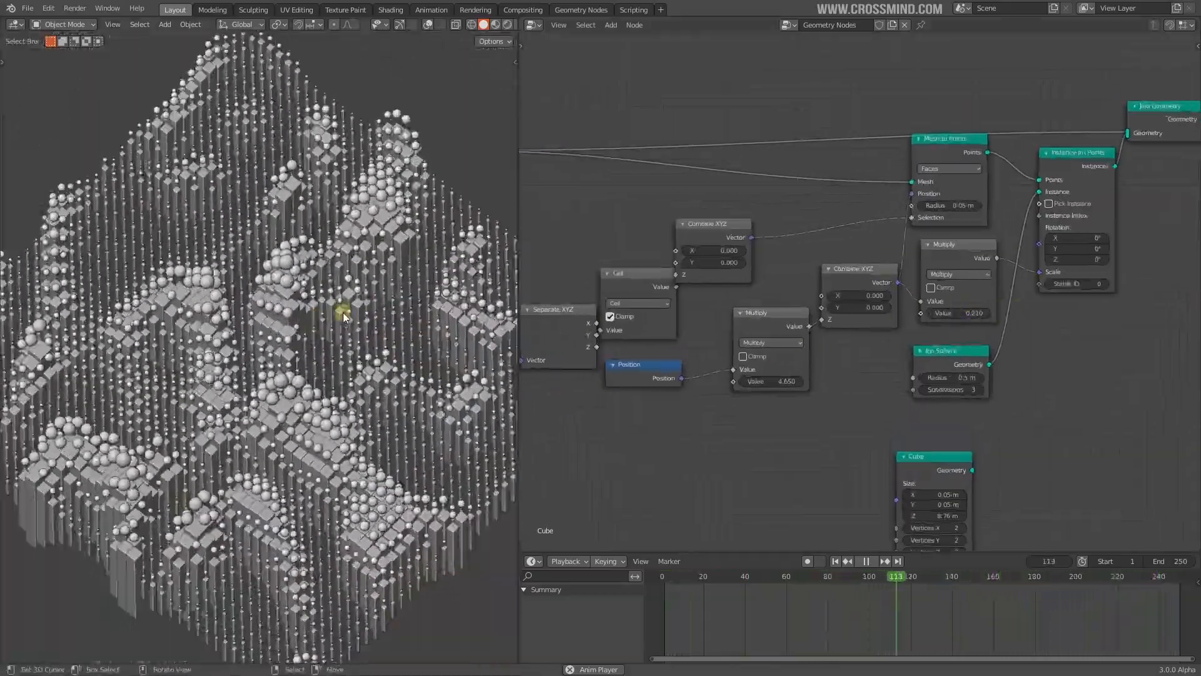
{"action": "middle_click_drag", "start_coordinate": [541, 378], "coordinate": [1182, 400]}
Set the middle Noise Texture's Roughness to 0.422
{"action": "scroll", "coordinate": [782, 376], "scroll_direction": "up", "scroll_amount": 2}
{"action": "scroll", "coordinate": [782, 377], "scroll_direction": "down", "scroll_amount": 3}
{"action": "middle_click_drag", "start_coordinate": [782, 377], "coordinate": [907, 354]}
{"action": "scroll", "coordinate": [876, 287], "scroll_direction": "up", "scroll_amount": 2}
{"action": "left_click_drag", "start_coordinate": [882, 255], "coordinate": [877, 255]}
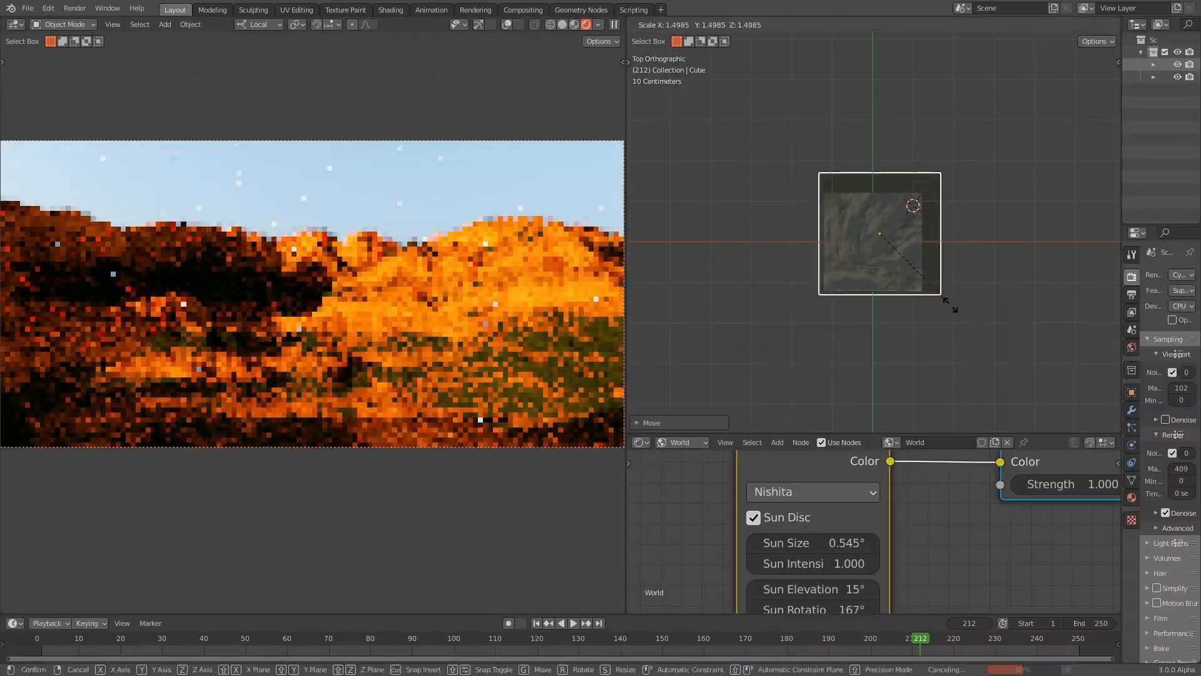
Switch the viewport to solid shading, orbit to a higher view, and return to rendered shading
{"action": "left_click", "coordinate": [641, 24]}
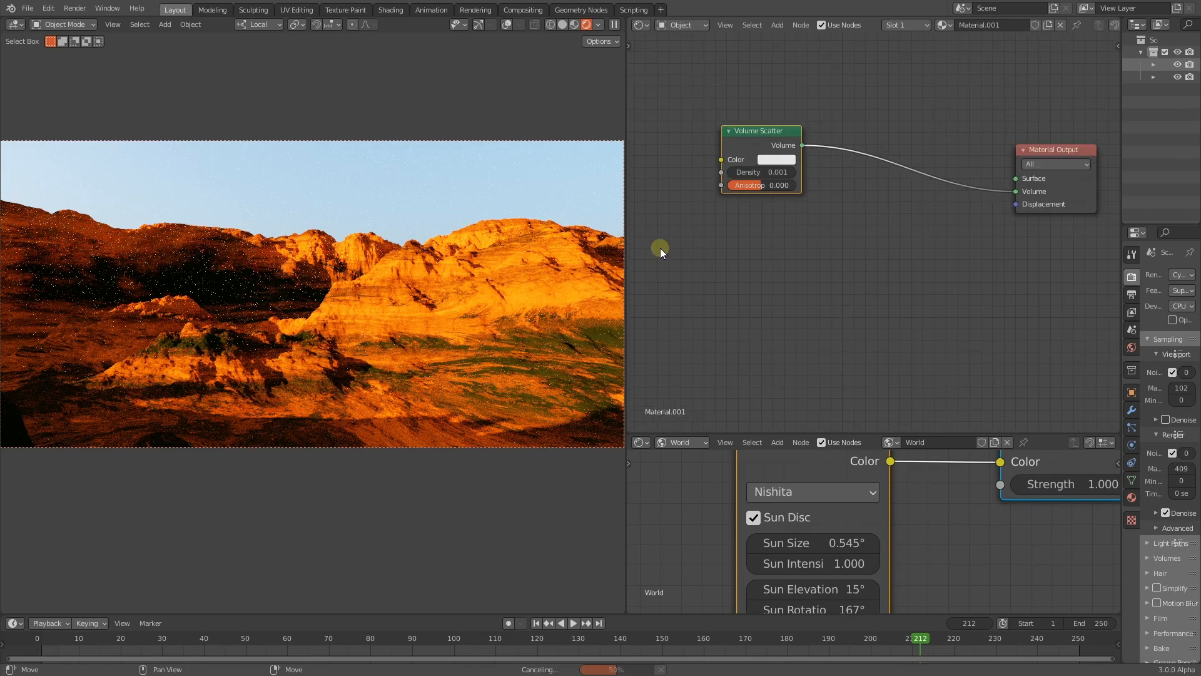
{"action": "left_click", "coordinate": [562, 25]}
{"action": "middle_click_drag", "start_coordinate": [466, 237], "coordinate": [461, 319]}
{"action": "left_click", "coordinate": [586, 24]}
{"action": "scroll", "coordinate": [839, 145], "scroll_direction": "up", "scroll_amount": 4}
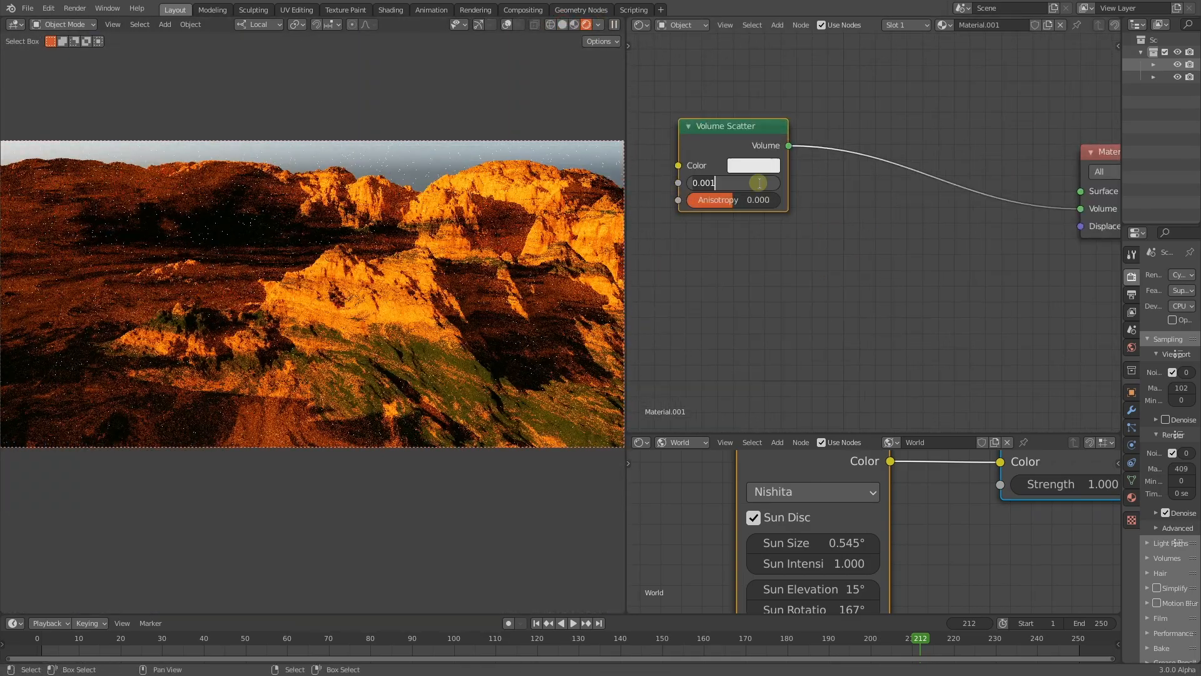
Set the Volume Scatter haze colour to cyan and save mountain session.blend
{"action": "left_click", "coordinate": [754, 165]}
{"action": "left_click", "coordinate": [748, 241]}
{"action": "key", "text": "ctrl+s"}
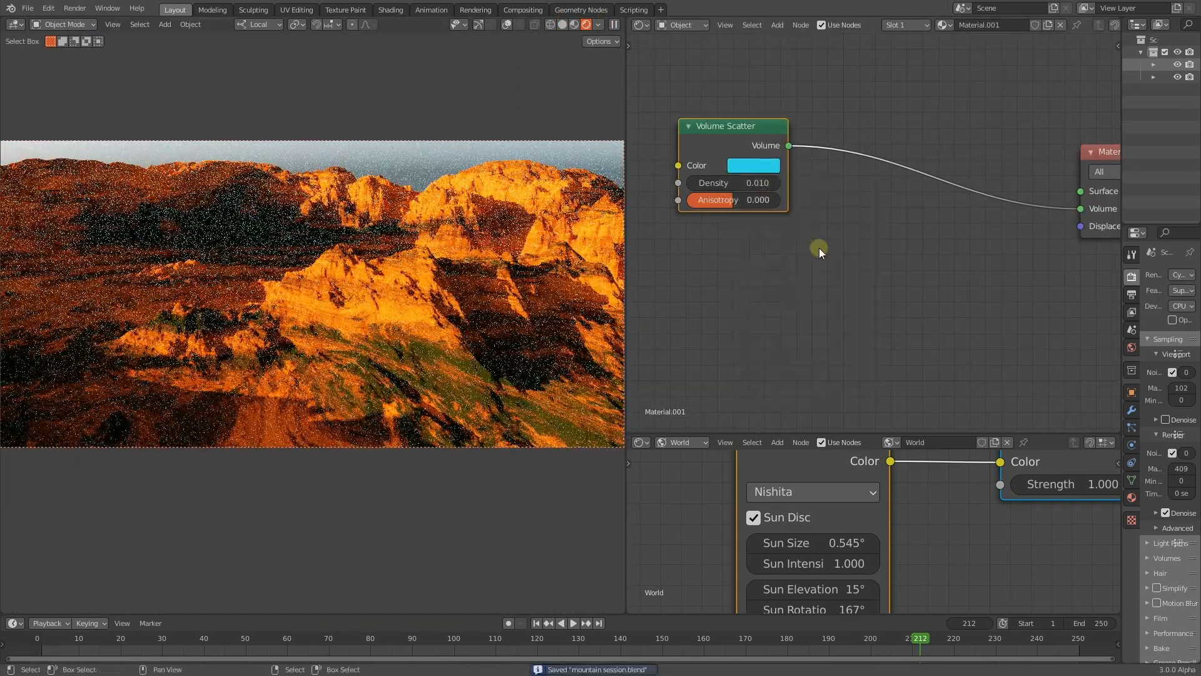